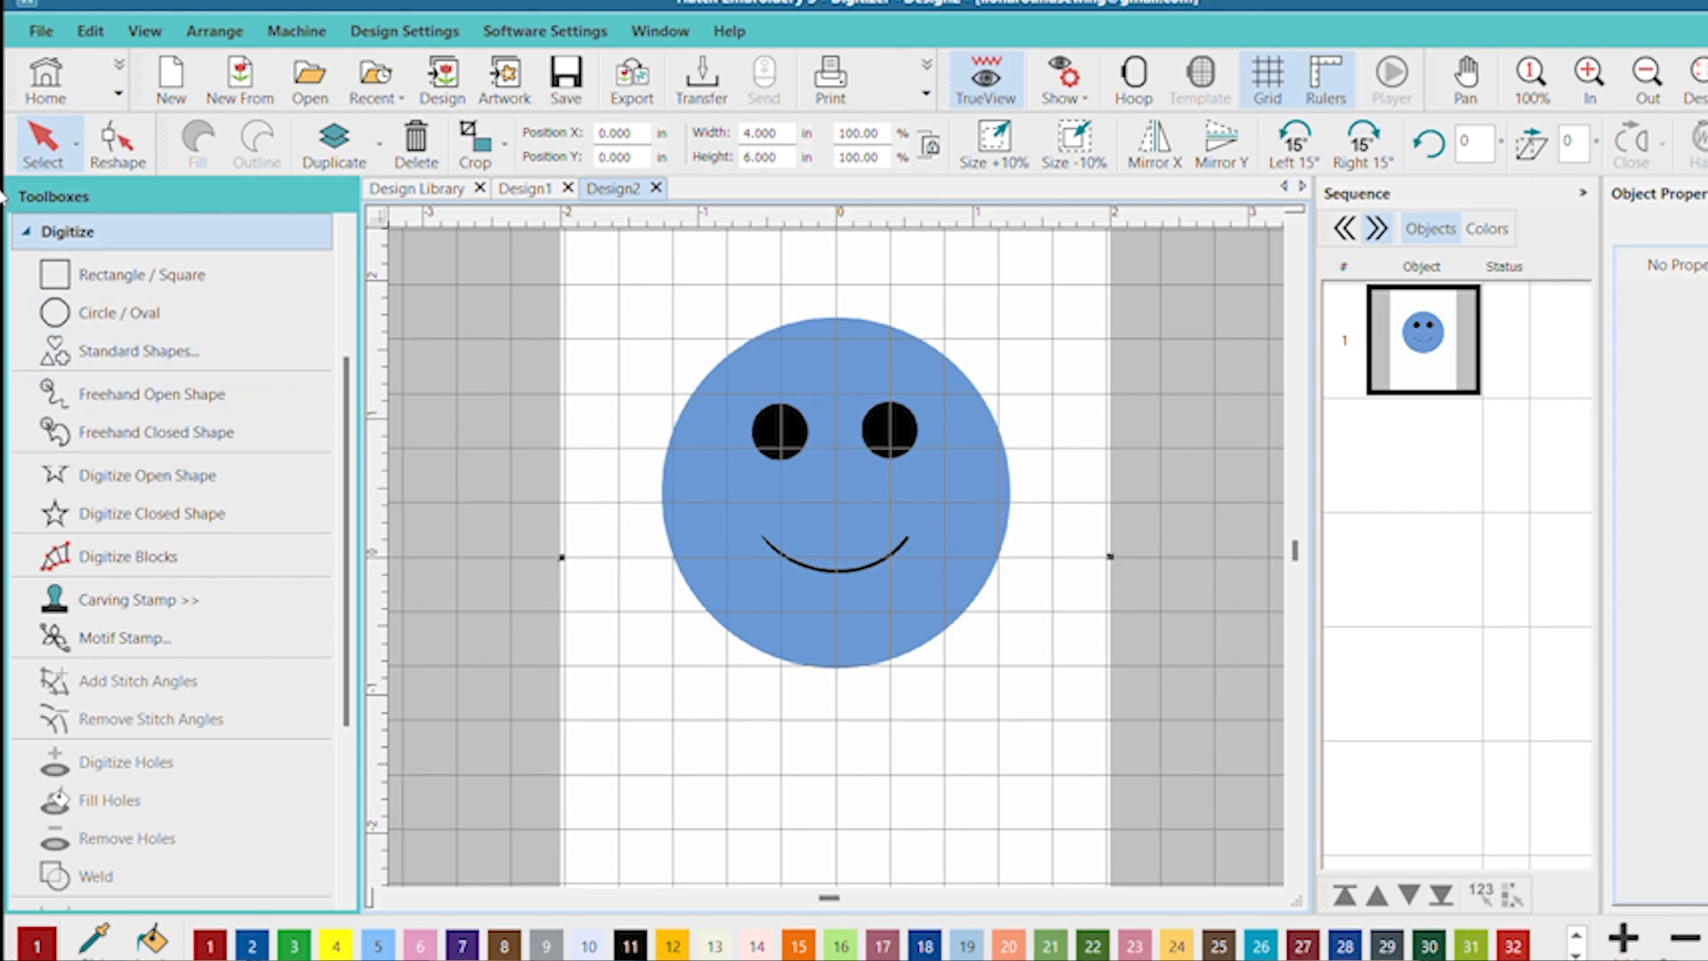
# - Digitize a filled circle about 2.48 in across over the blue face of the smiley artwork
pyautogui.click(30, 231)
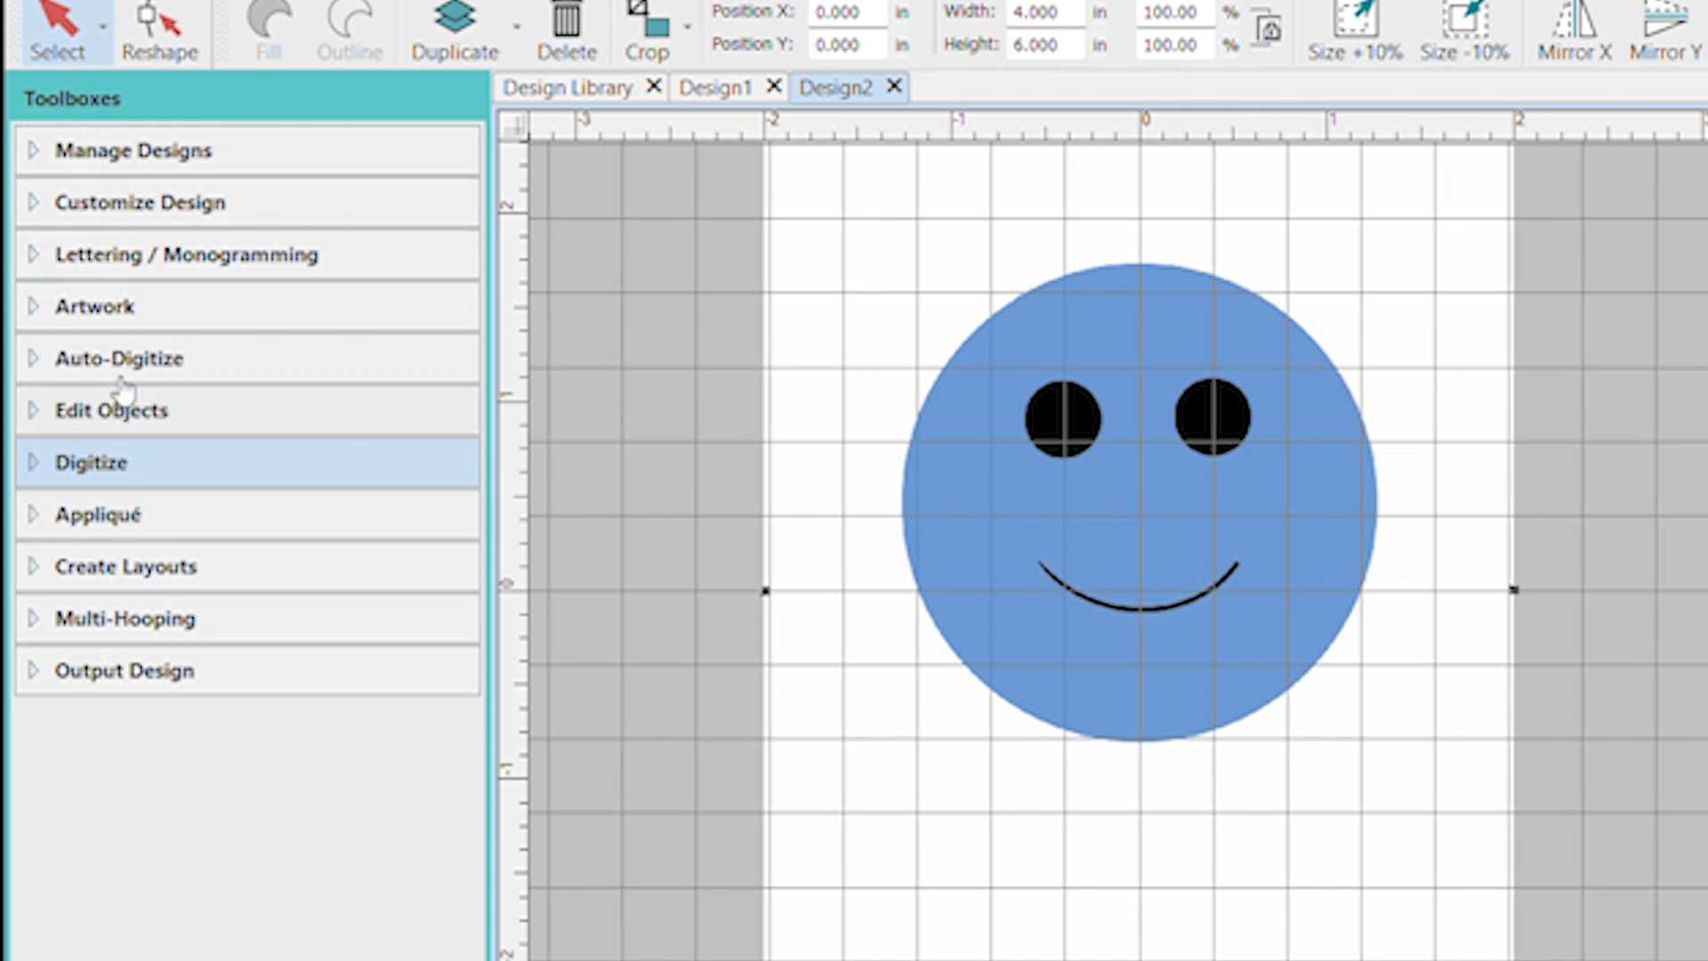
pyautogui.click(94, 462)
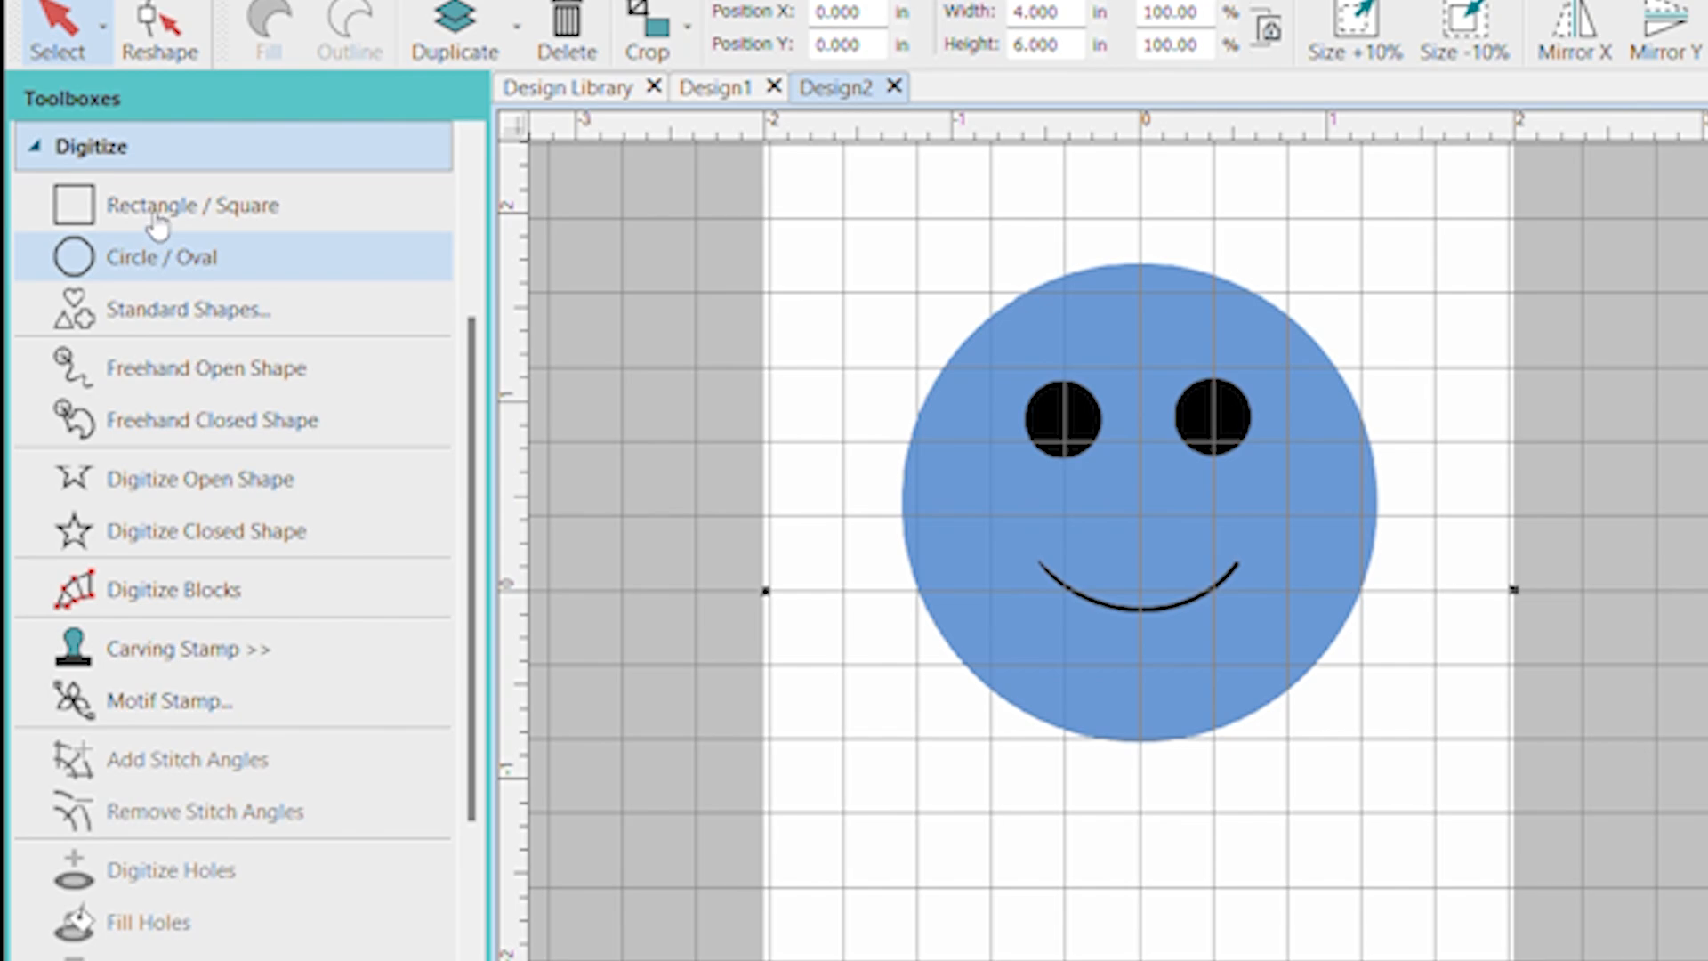
pyautogui.click(165, 239)
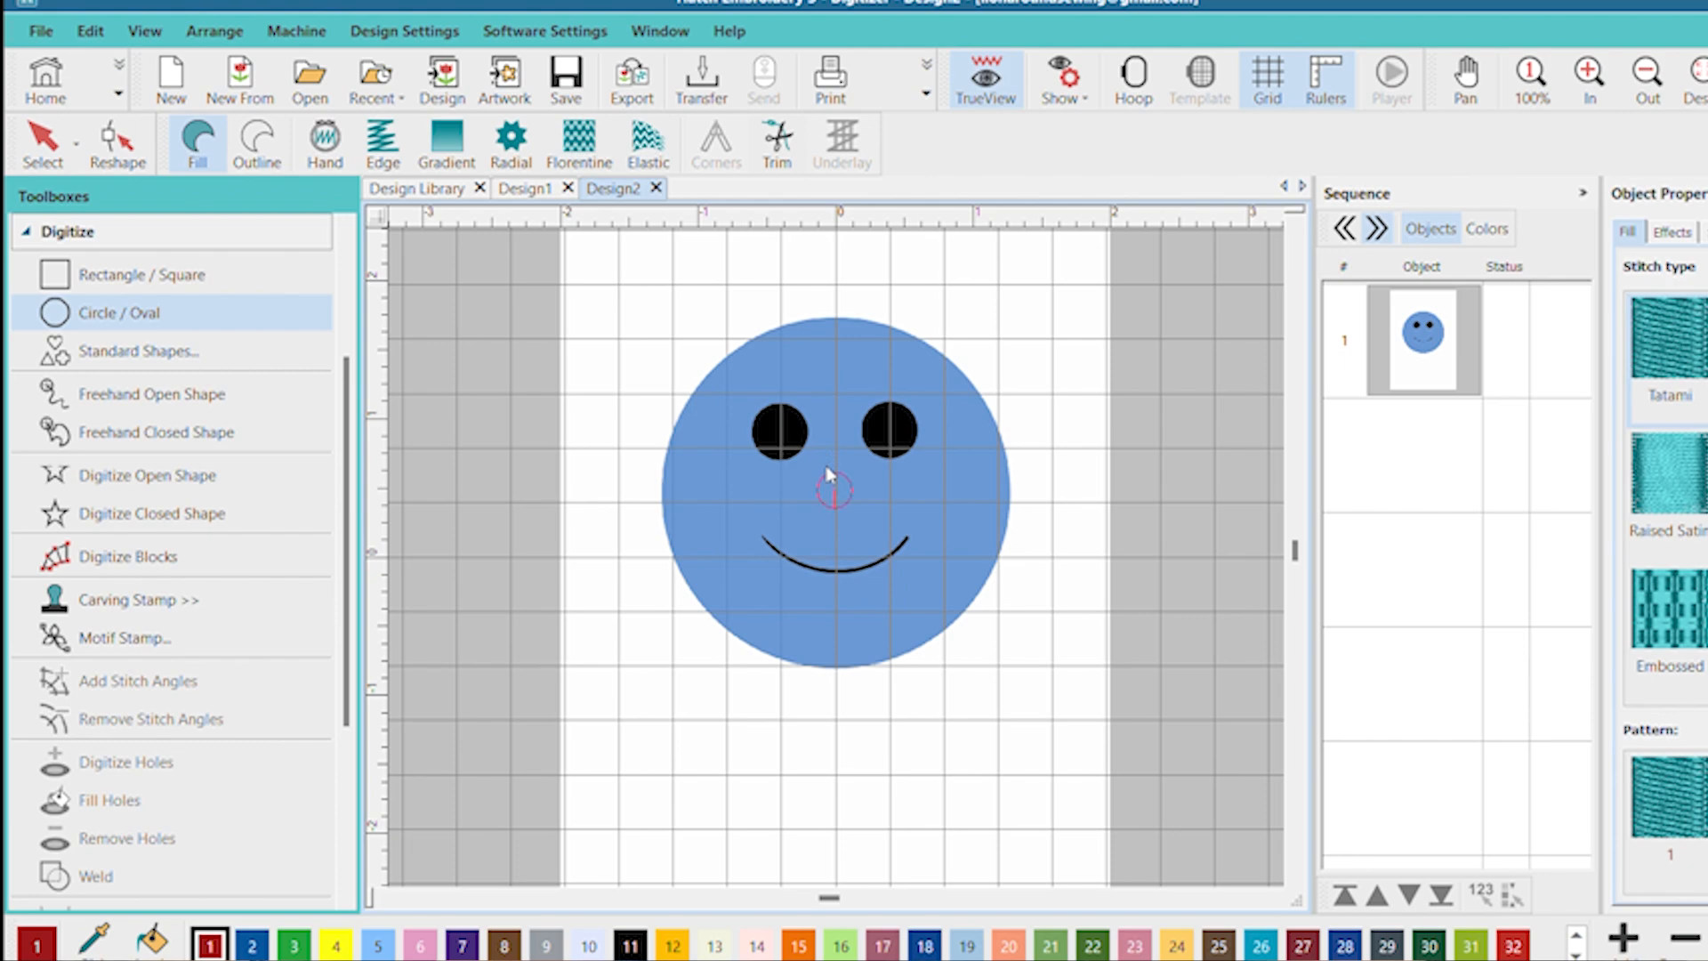
pyautogui.click(836, 492)
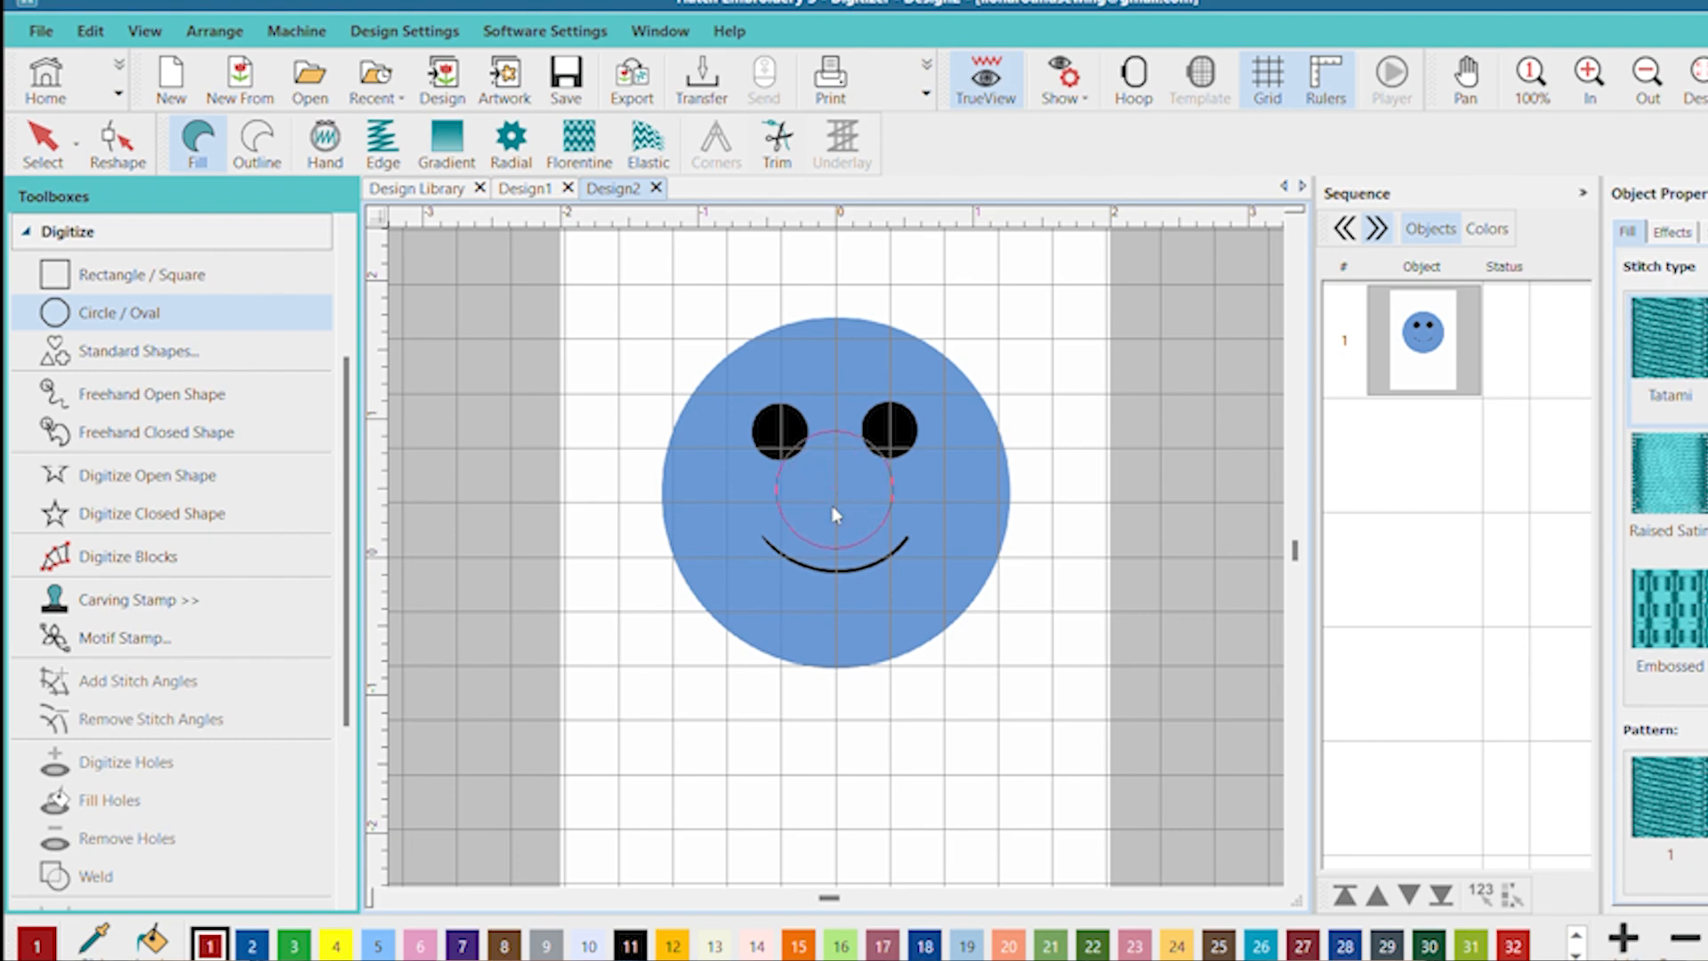
pyautogui.click(836, 628)
pyautogui.press('Return')
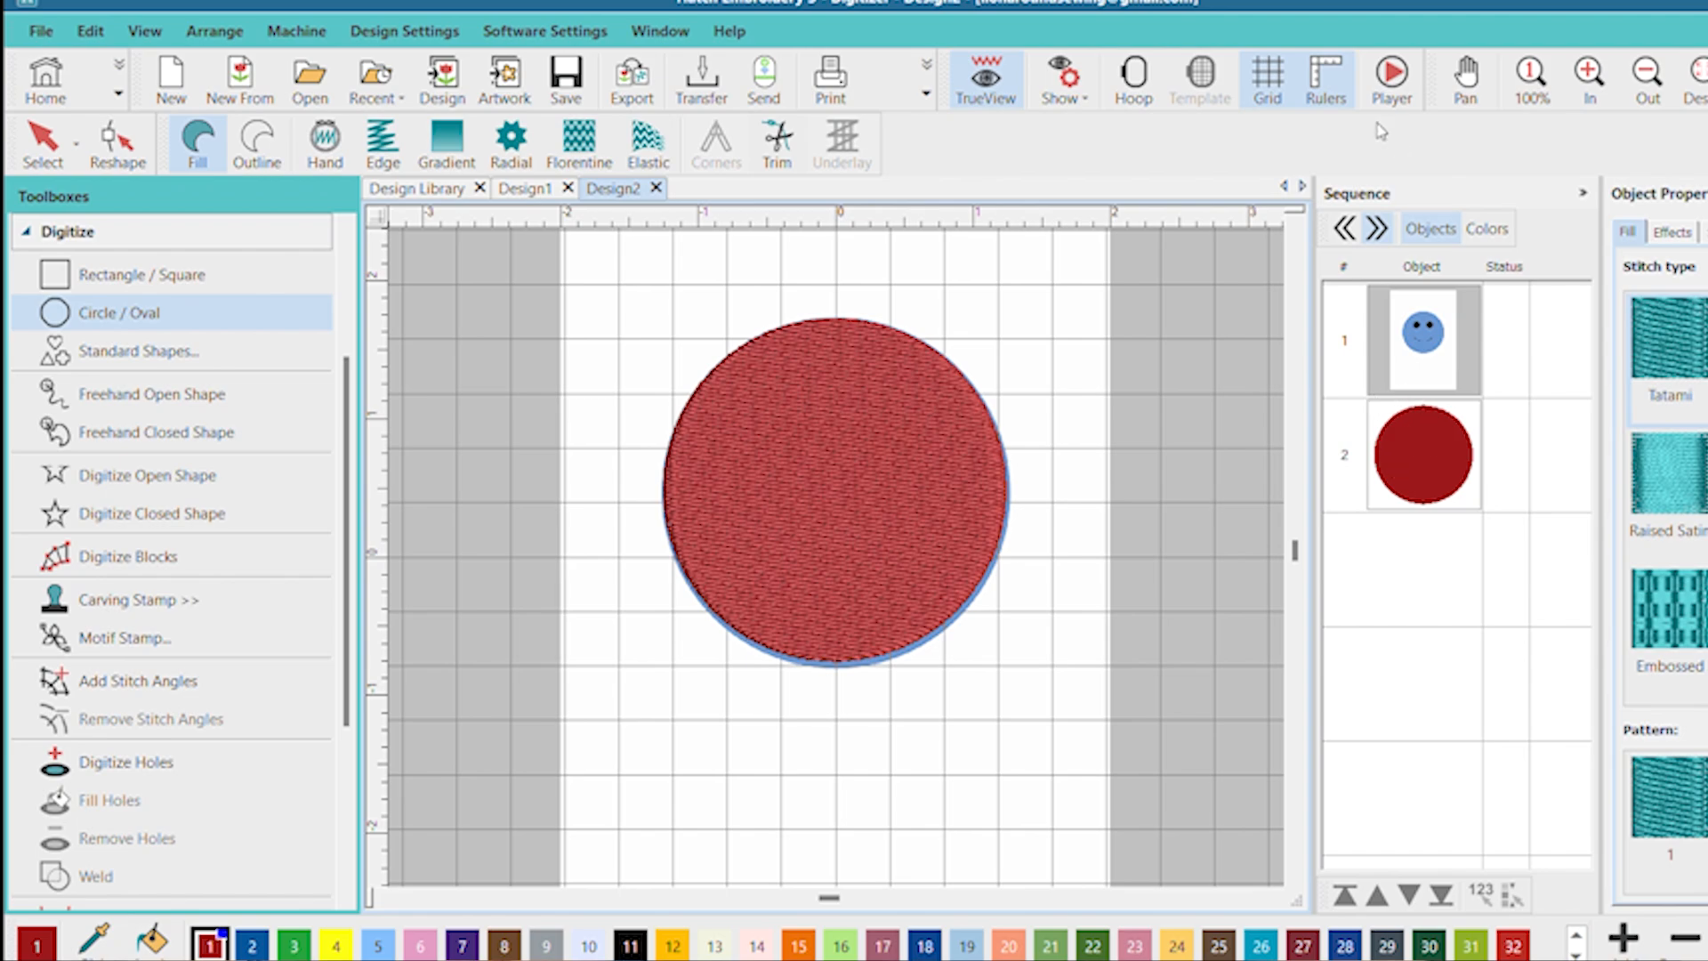
# - Recolor the face circle with palette color 18, dark blue
pyautogui.click(1402, 411)
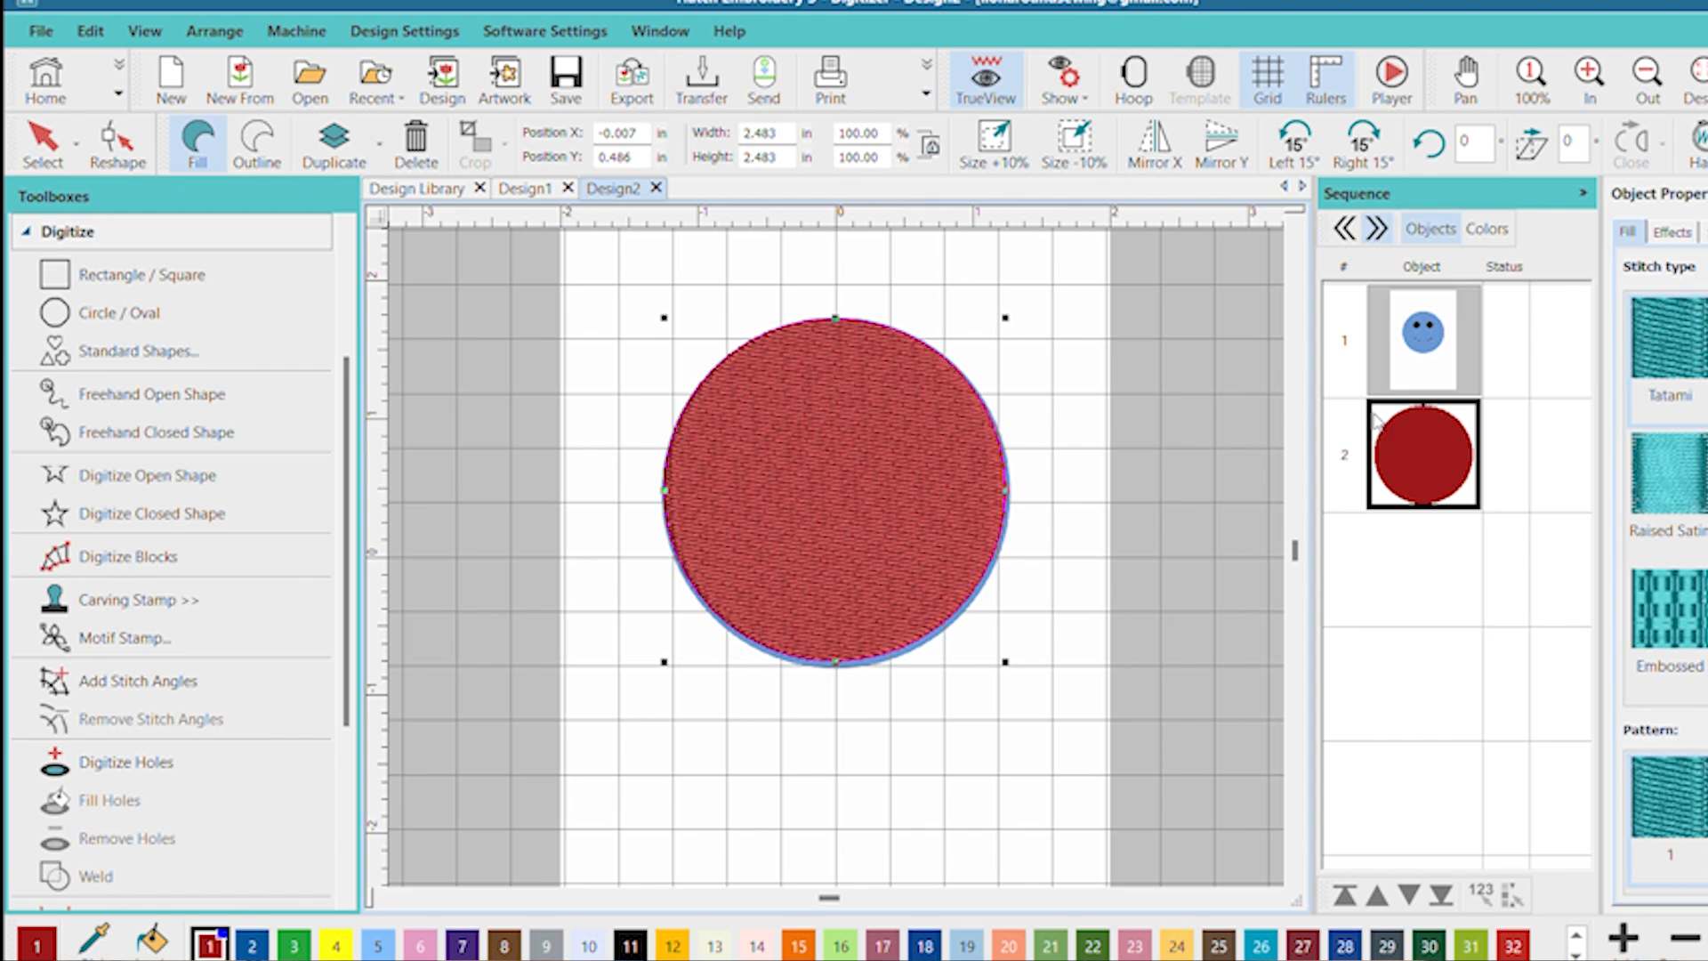
pyautogui.click(1262, 948)
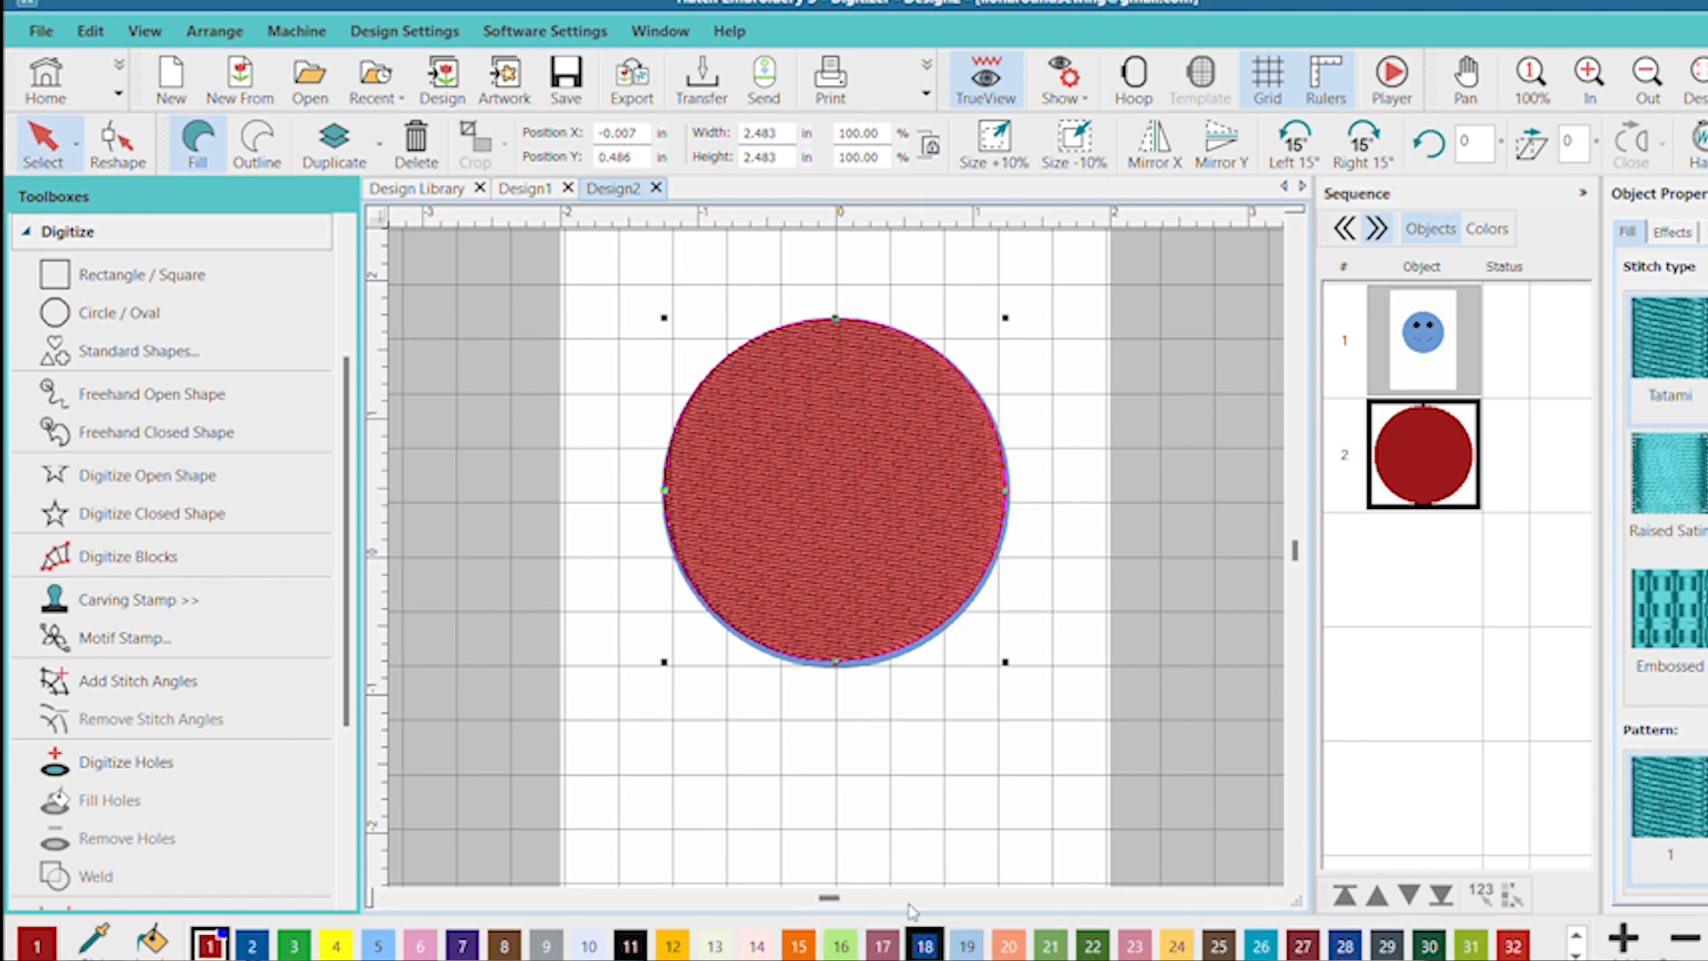
pyautogui.click(925, 944)
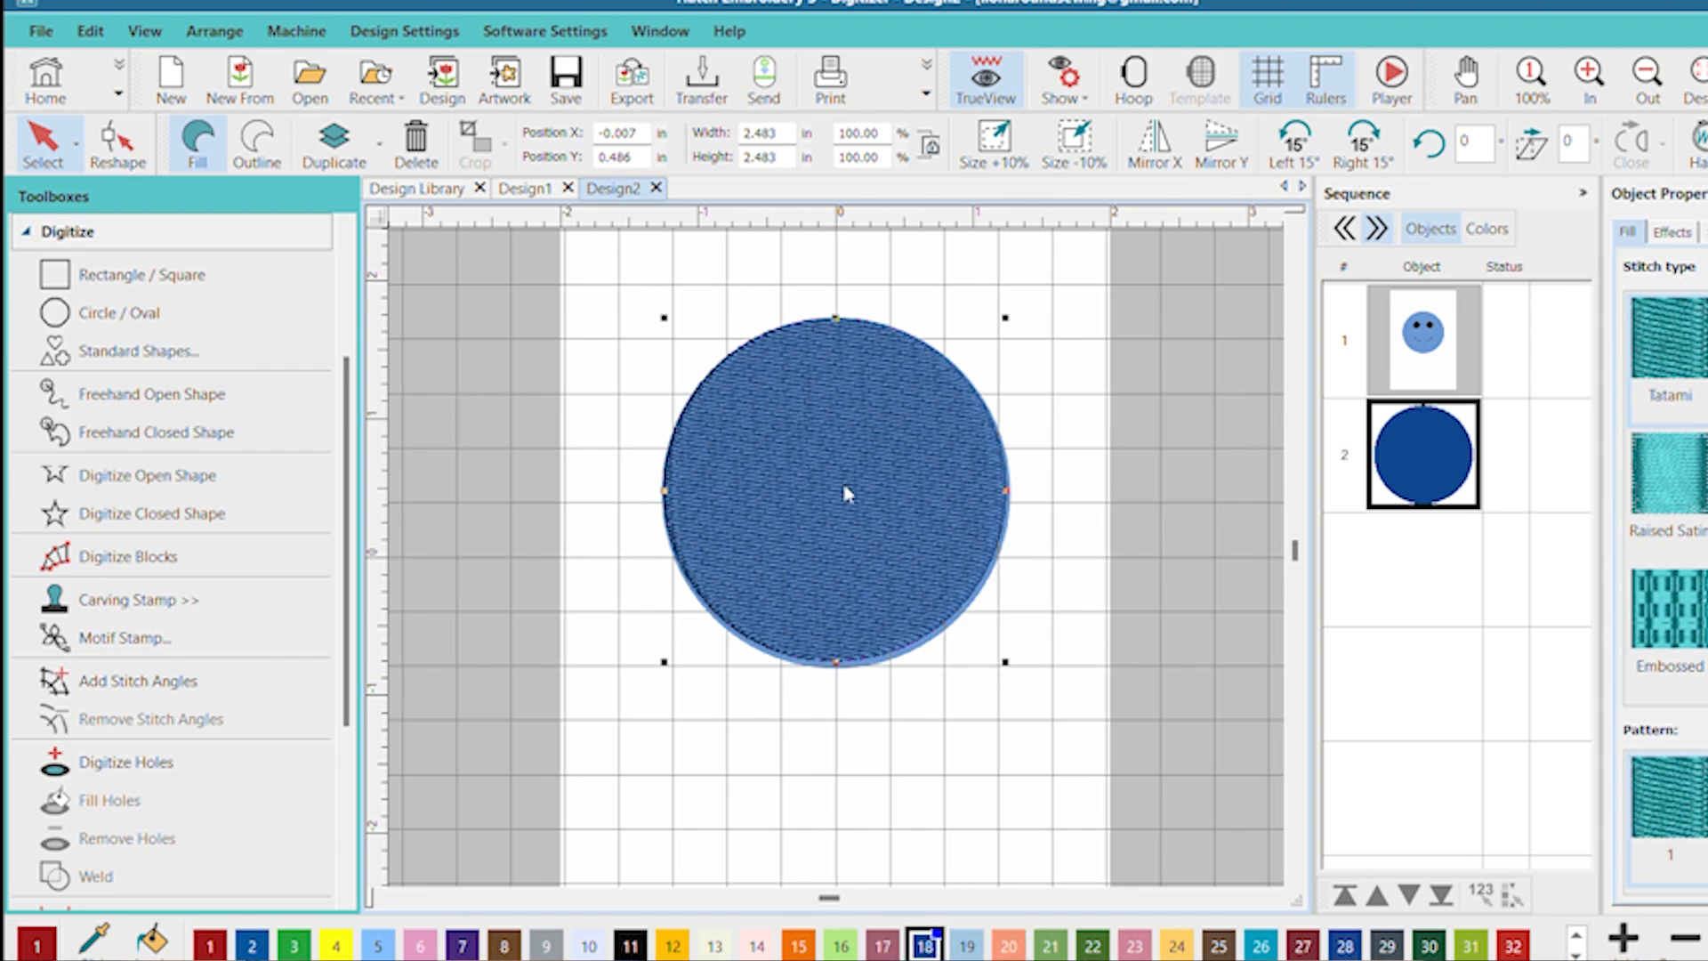
# - Move and proportionally enlarge the circle to about 2.55 in across so it fits the face artwork
pyautogui.moveTo(854, 478)
pyautogui.mouseDown()
pyautogui.moveTo(915, 617)
pyautogui.moveTo(1025, 717)
pyautogui.moveTo(884, 457)
pyautogui.moveTo(897, 503)
pyautogui.moveTo(831, 495)
pyautogui.mouseUp()
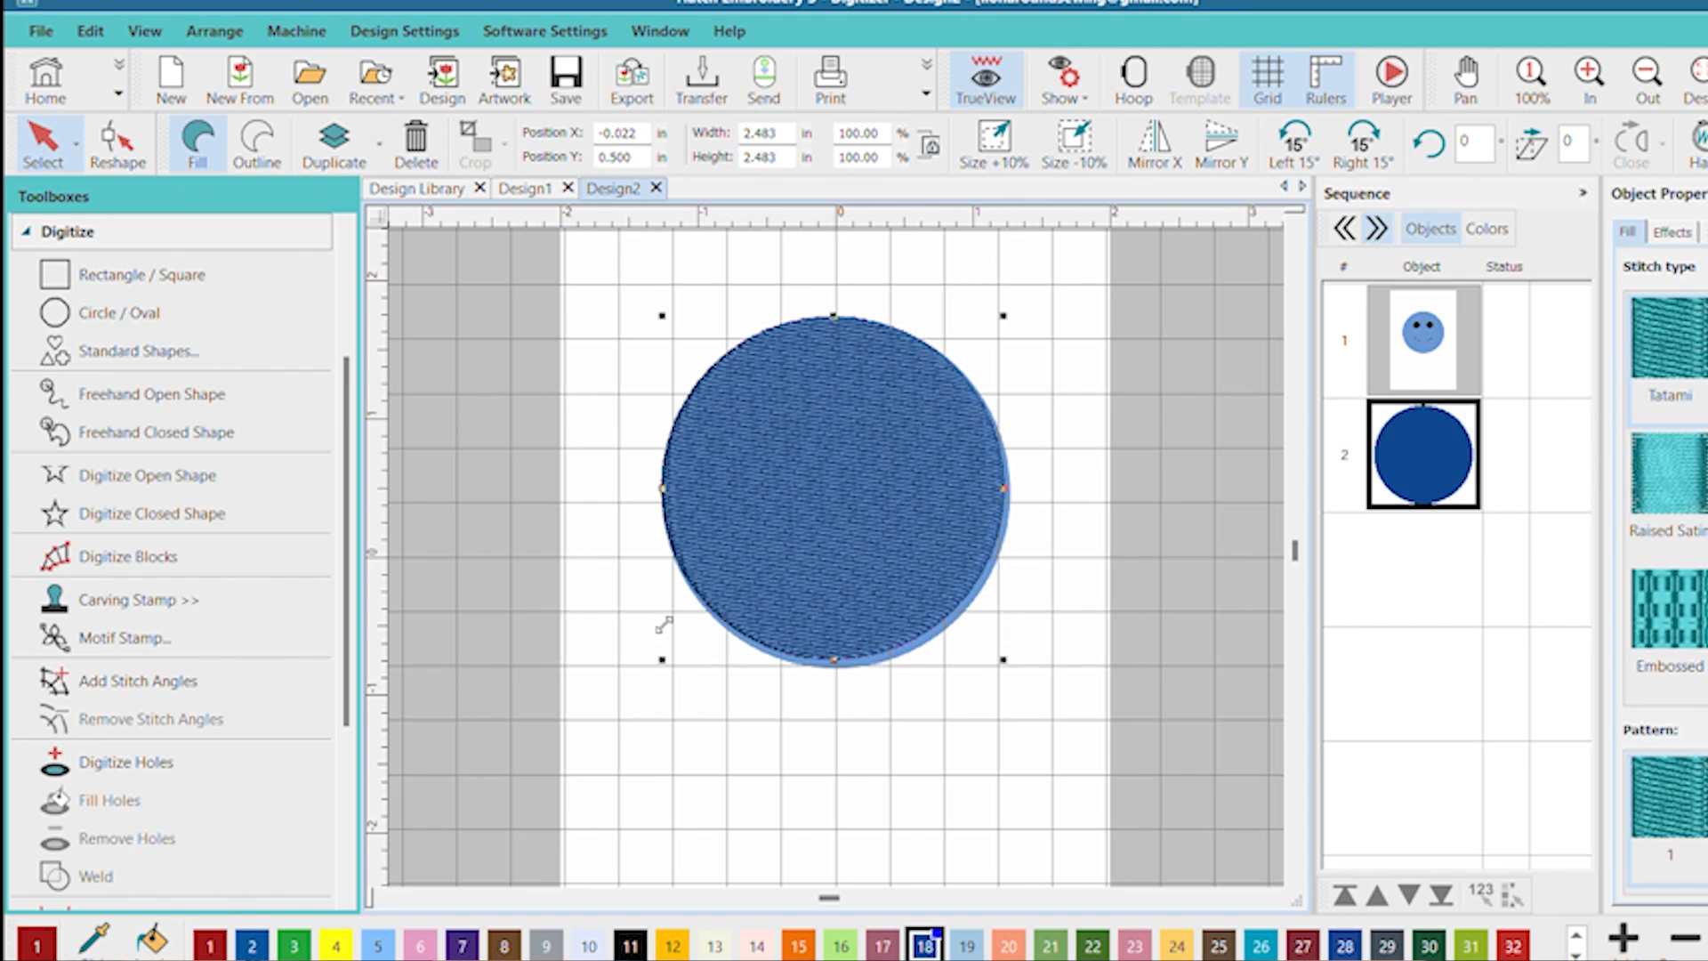
pyautogui.moveTo(1002, 622); pyautogui.dragTo(1004, 639)
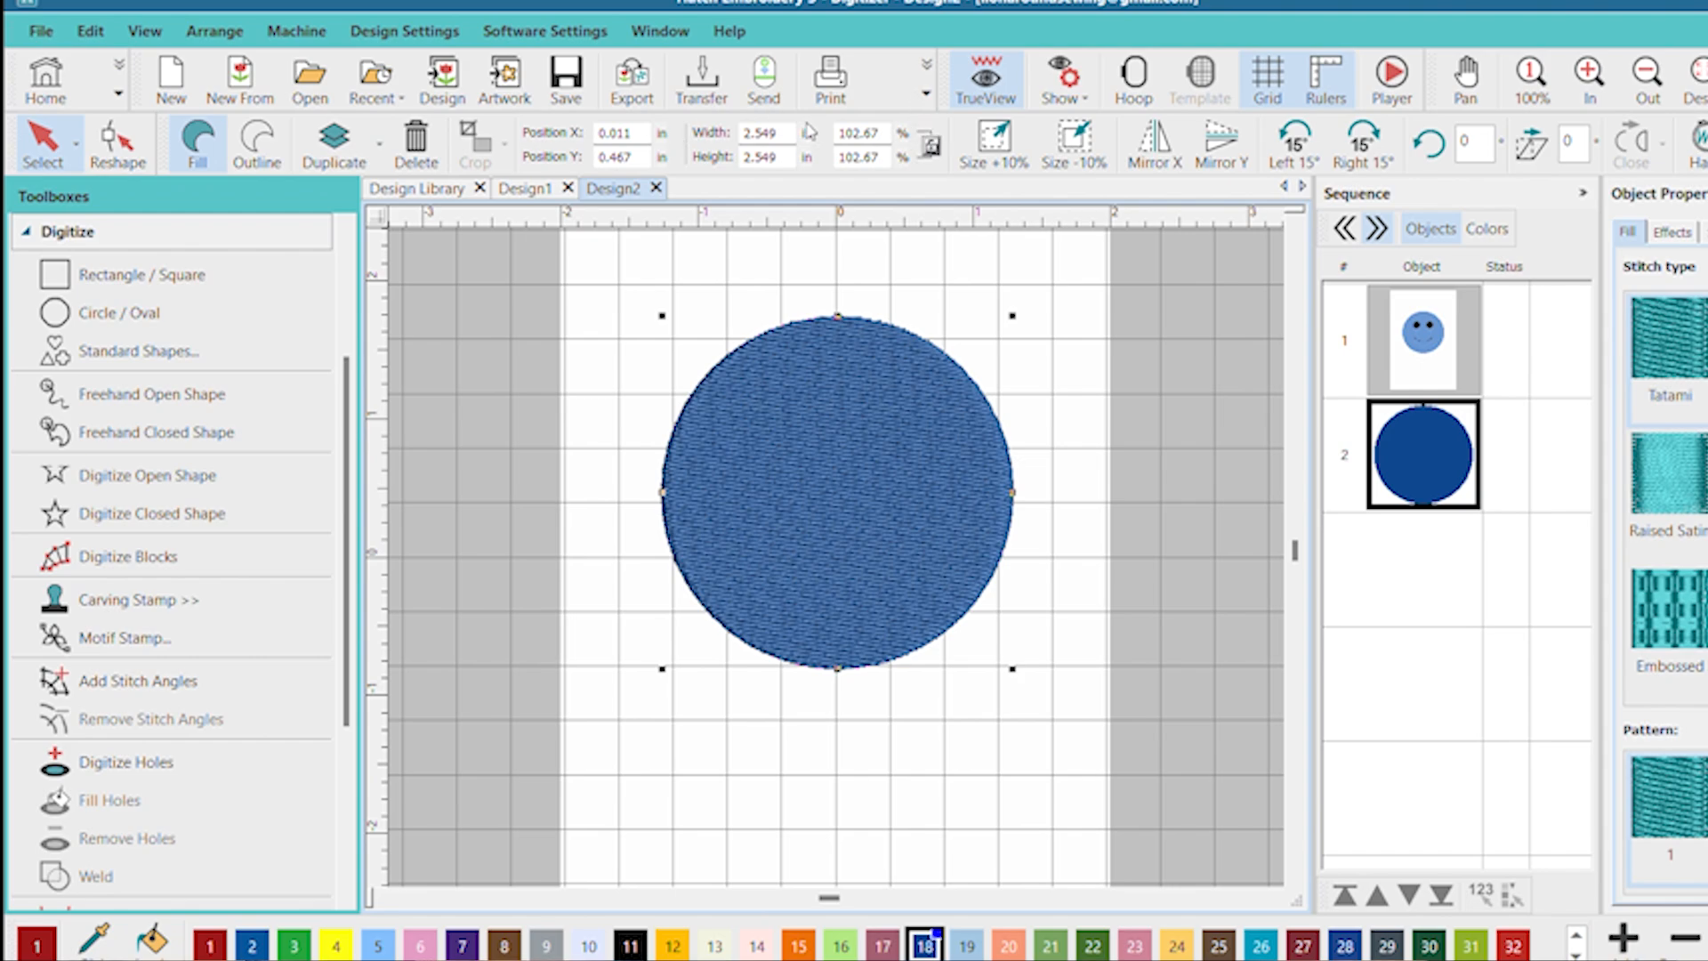
pyautogui.click(930, 143)
pyautogui.click(940, 491)
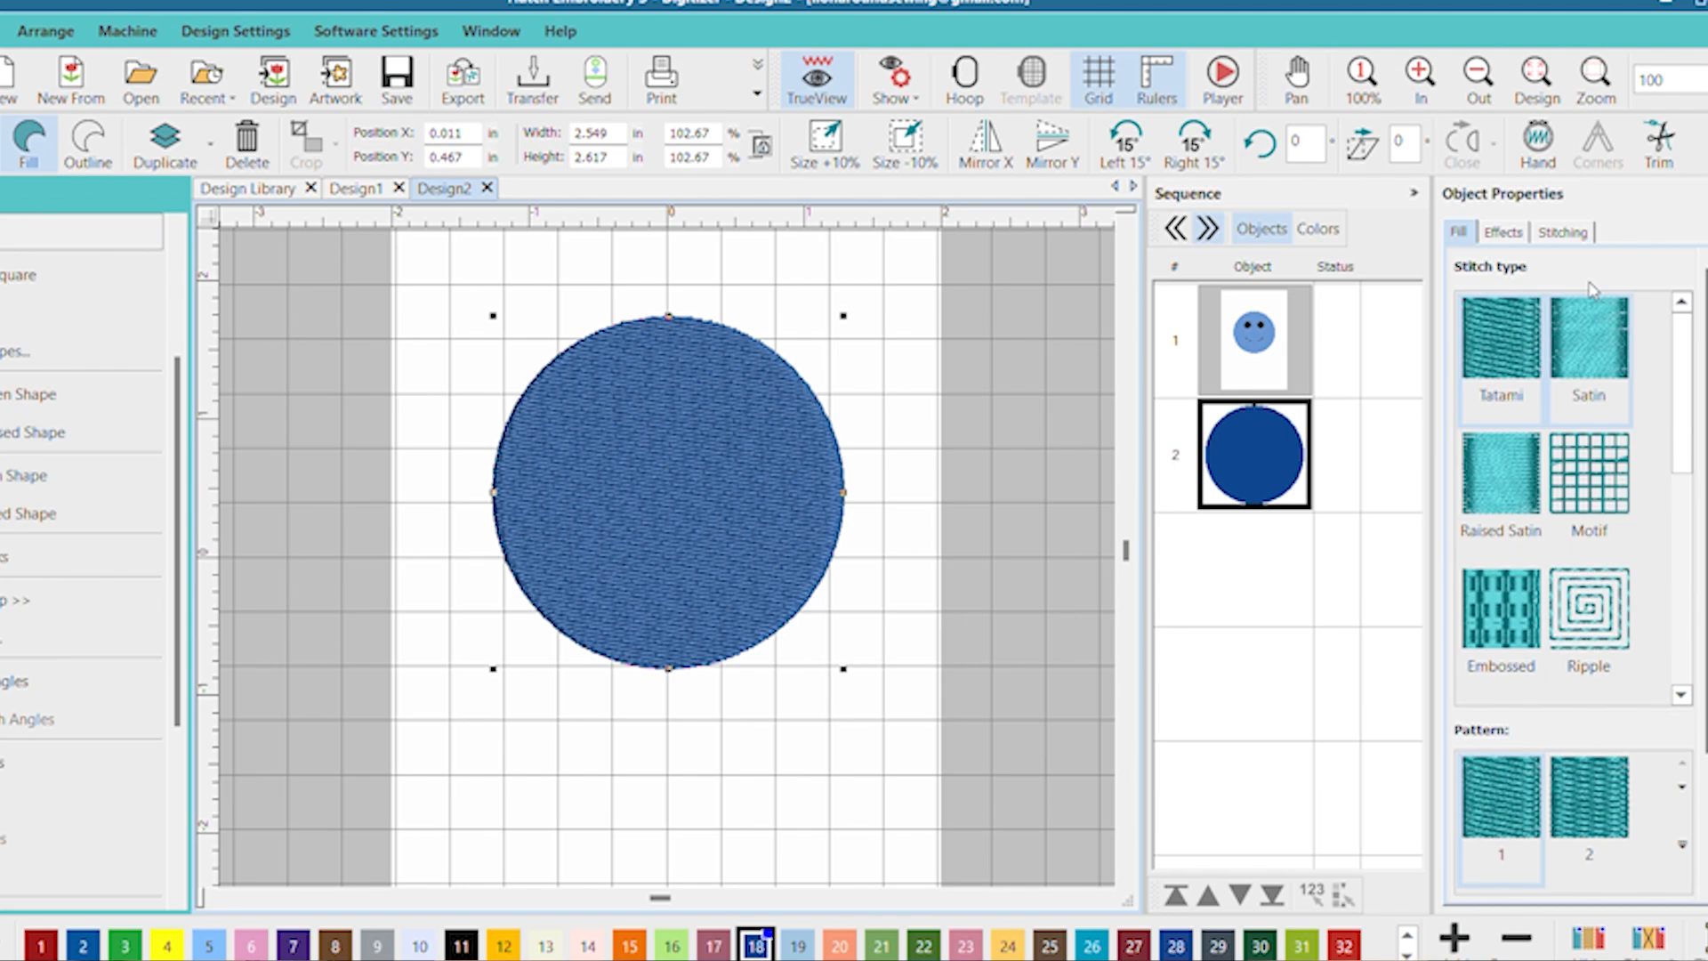
# - Try the Satin and Raised Satin stitch types on the face circle, and set it back to Tatami
pyautogui.click(1589, 333)
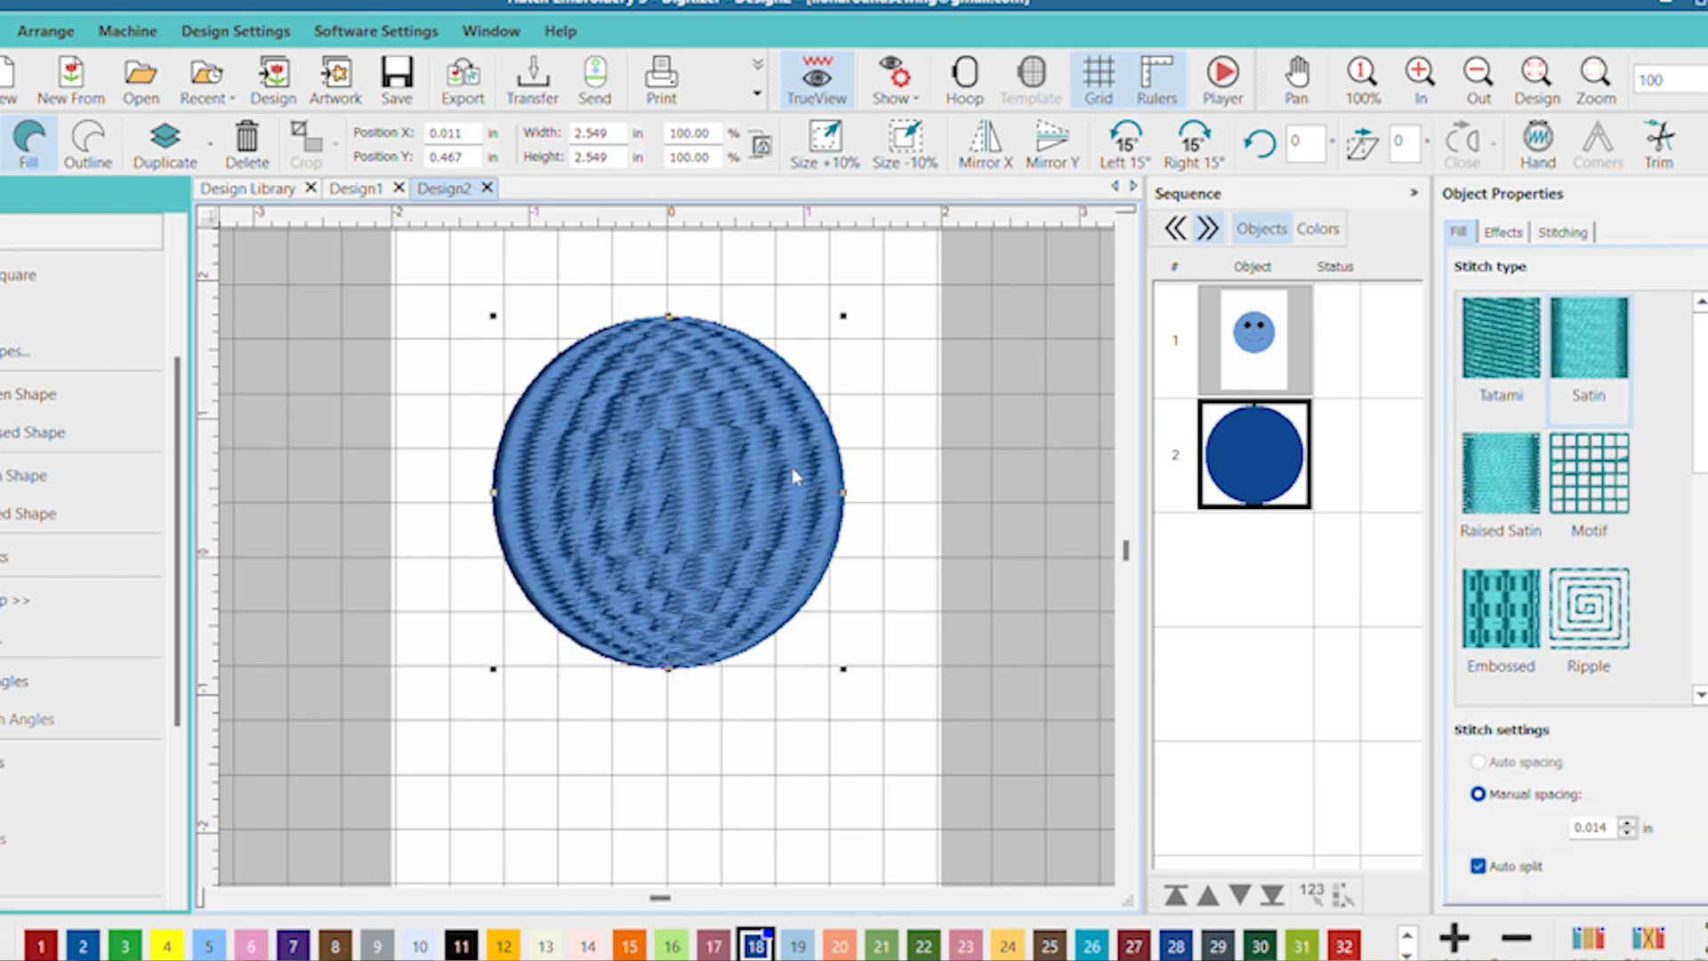
pyautogui.click(1503, 442)
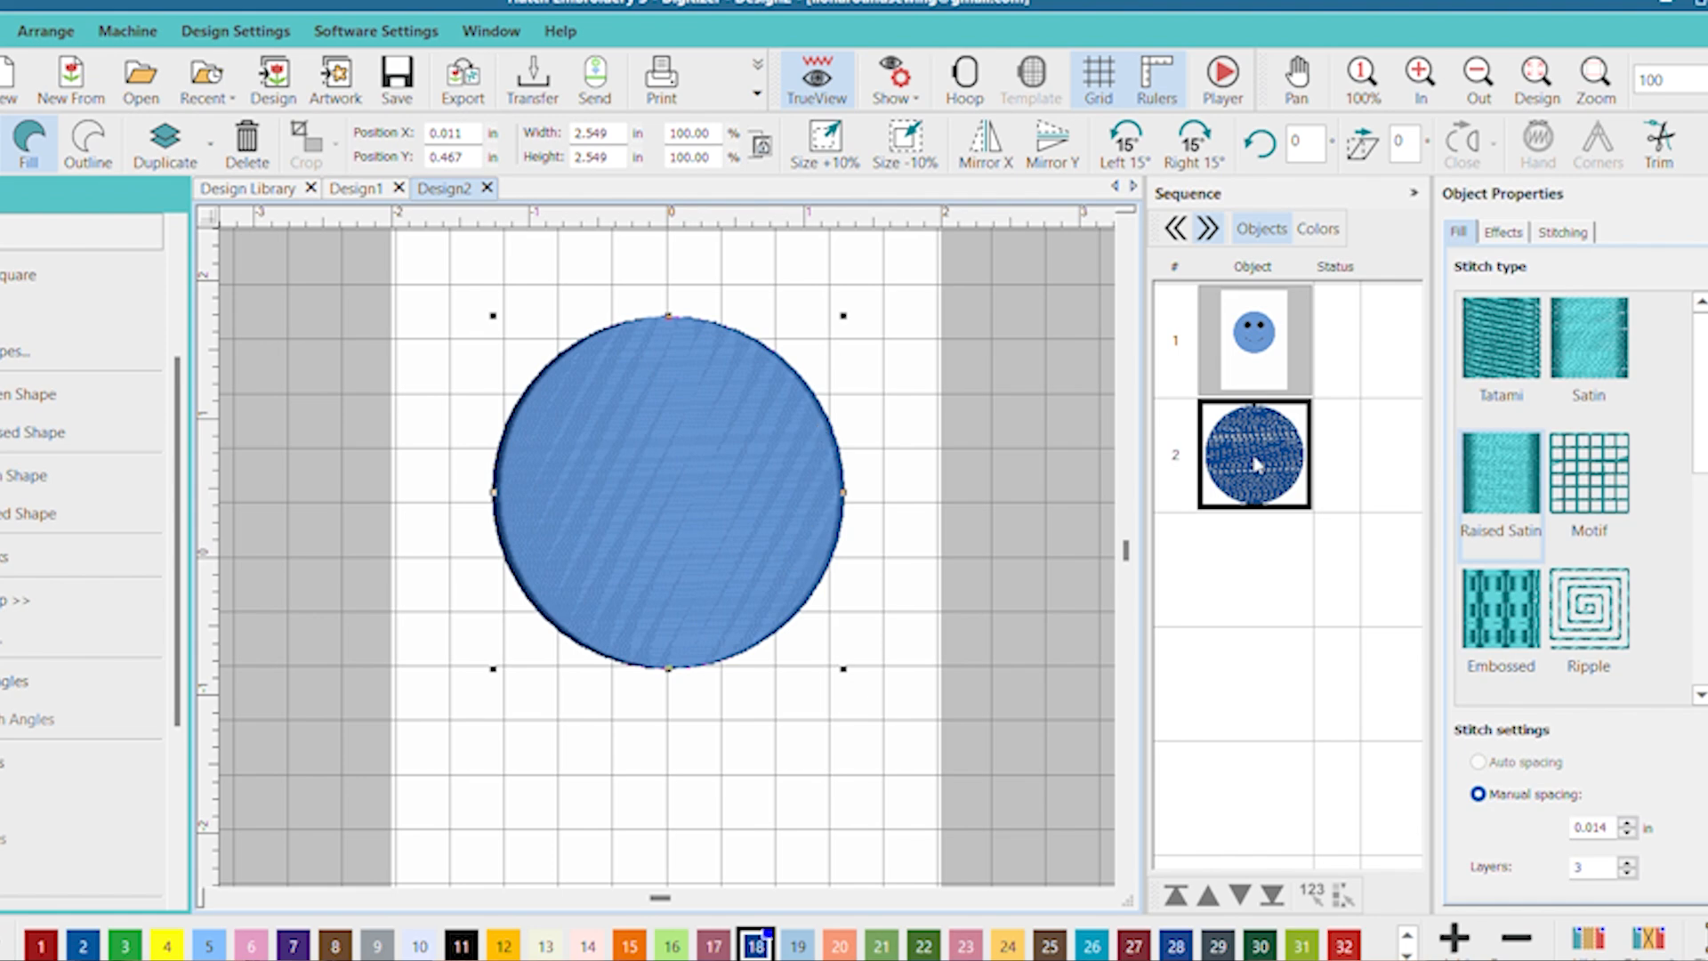
pyautogui.click(1492, 310)
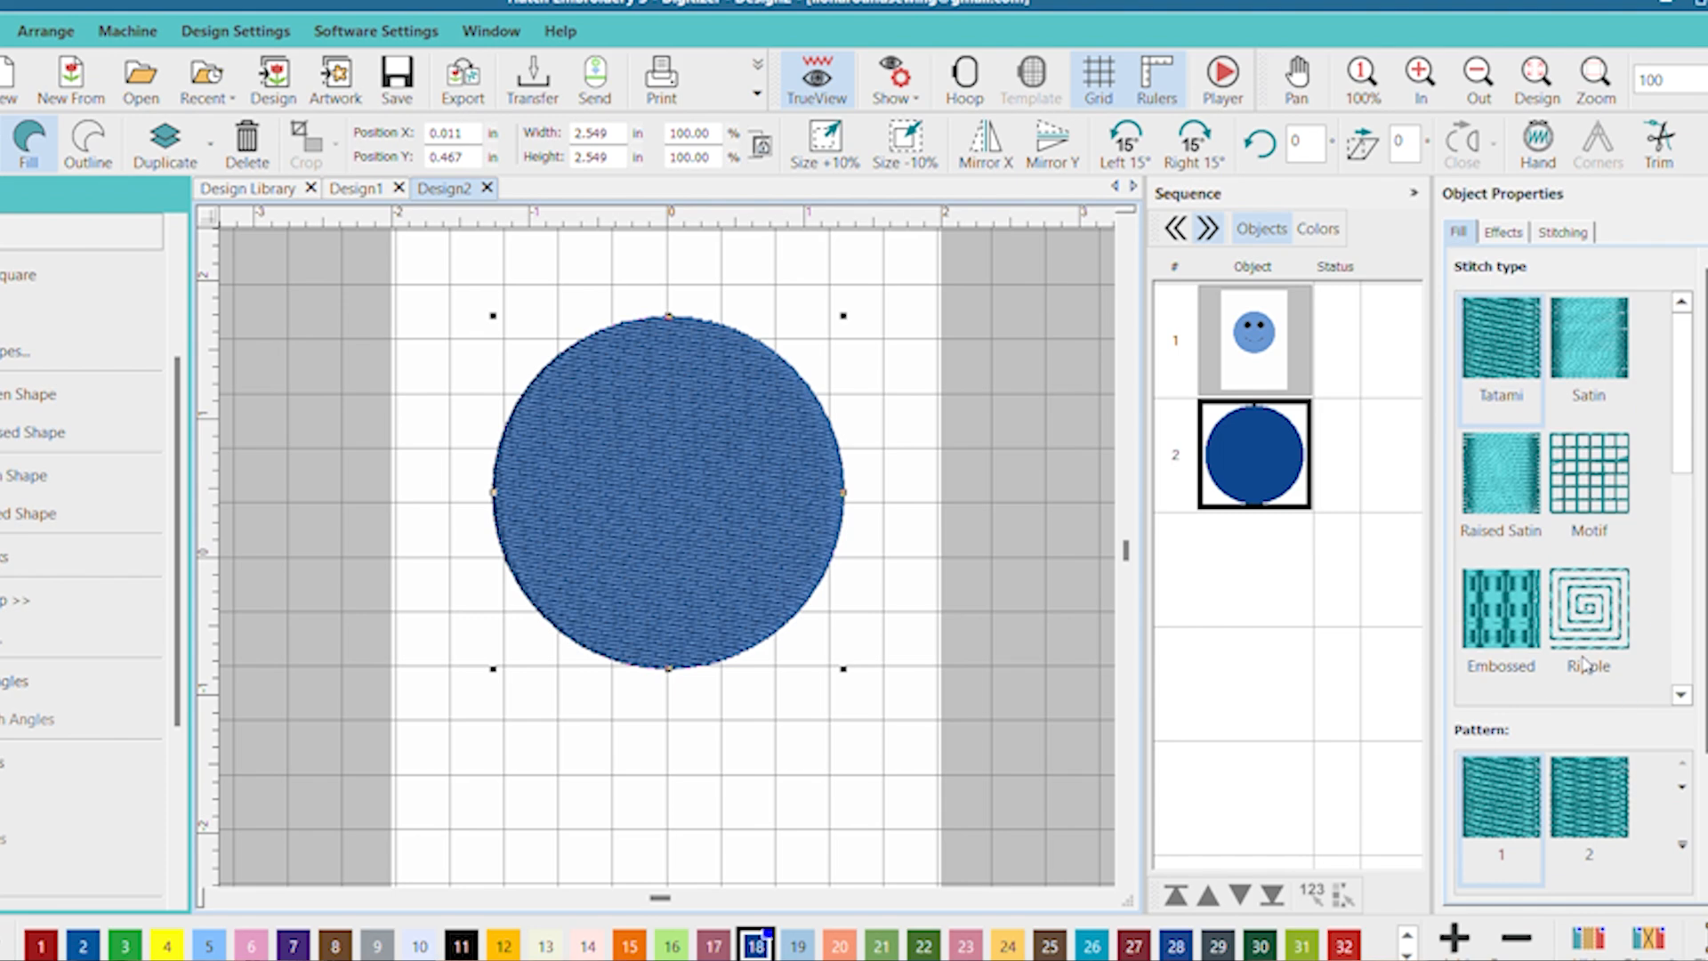
# - Examine the face circle's fill patterns, stitch settings, underlay, pull compensation, stitch angle and connector properties
pyautogui.scroll(-3, 1659, 622)
pyautogui.scroll(3, 1659, 623)
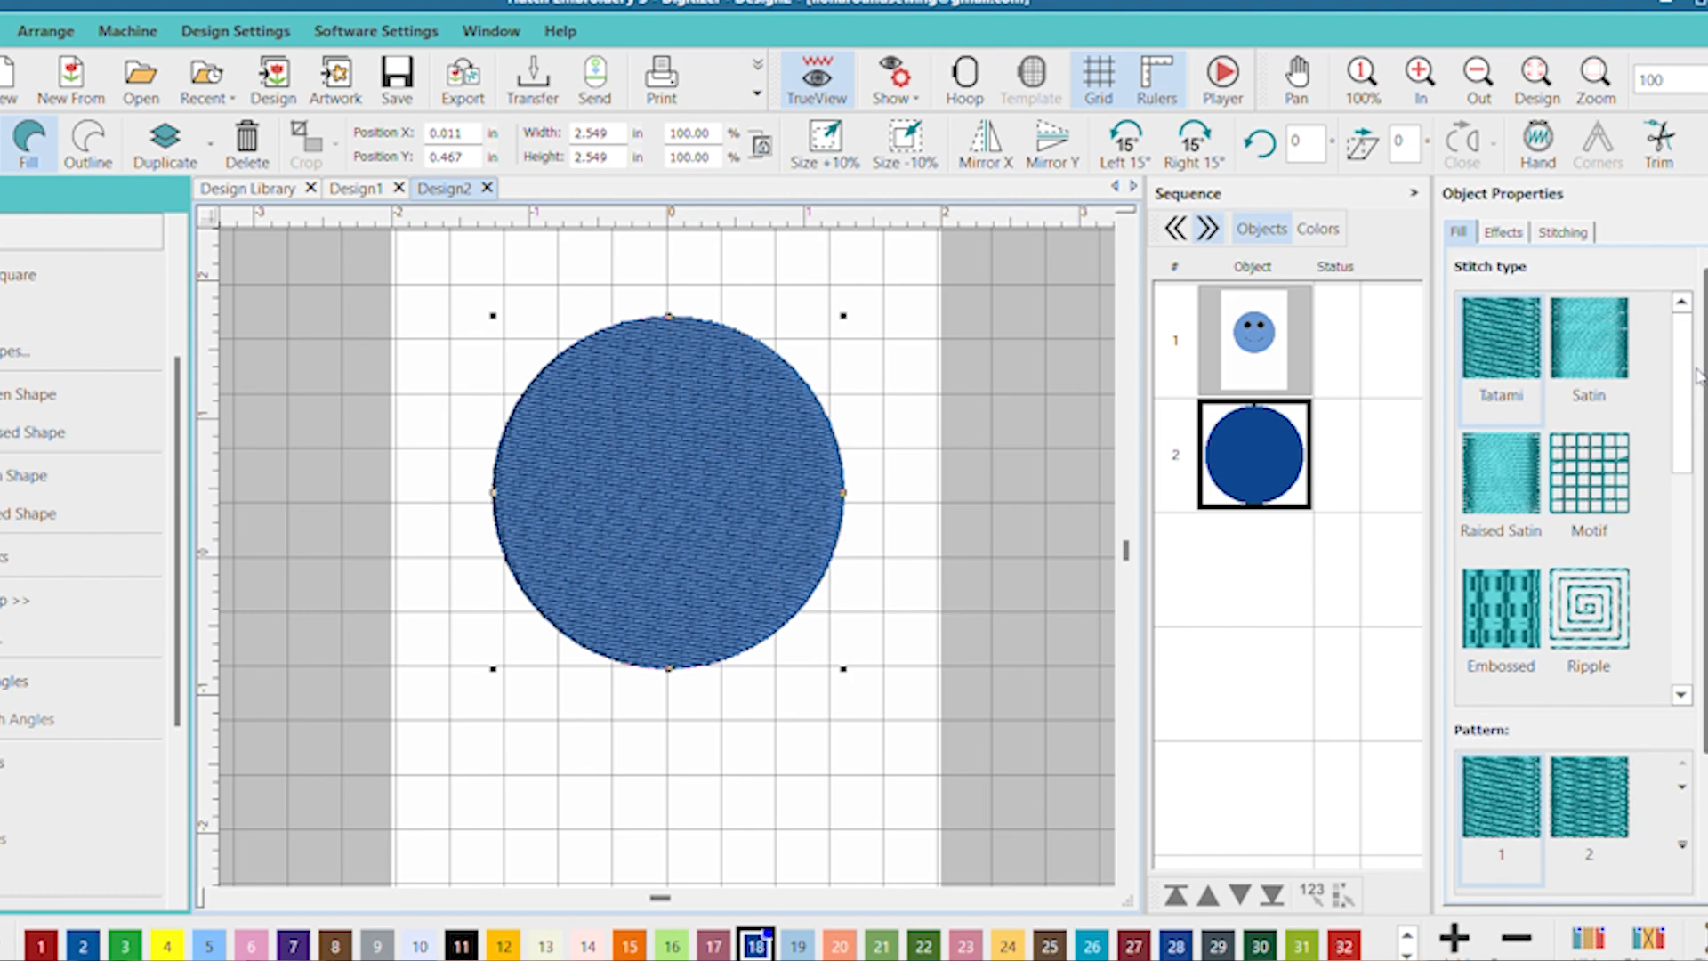
pyautogui.scroll(-3, 1699, 374)
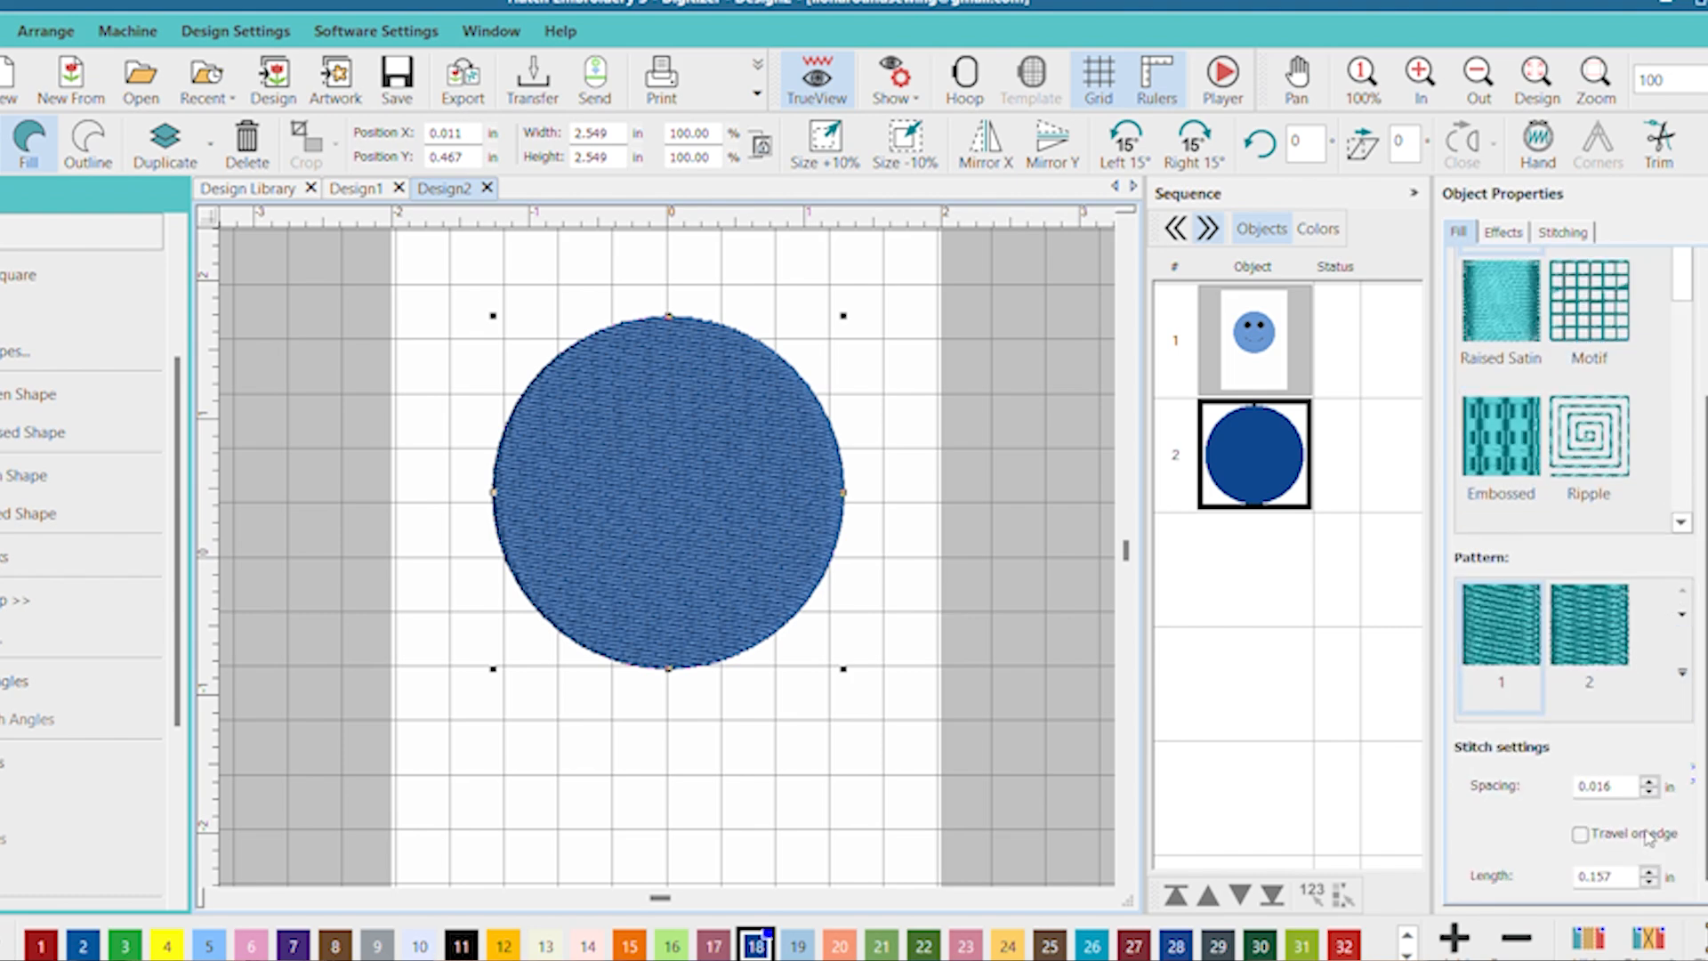
pyautogui.click(1503, 232)
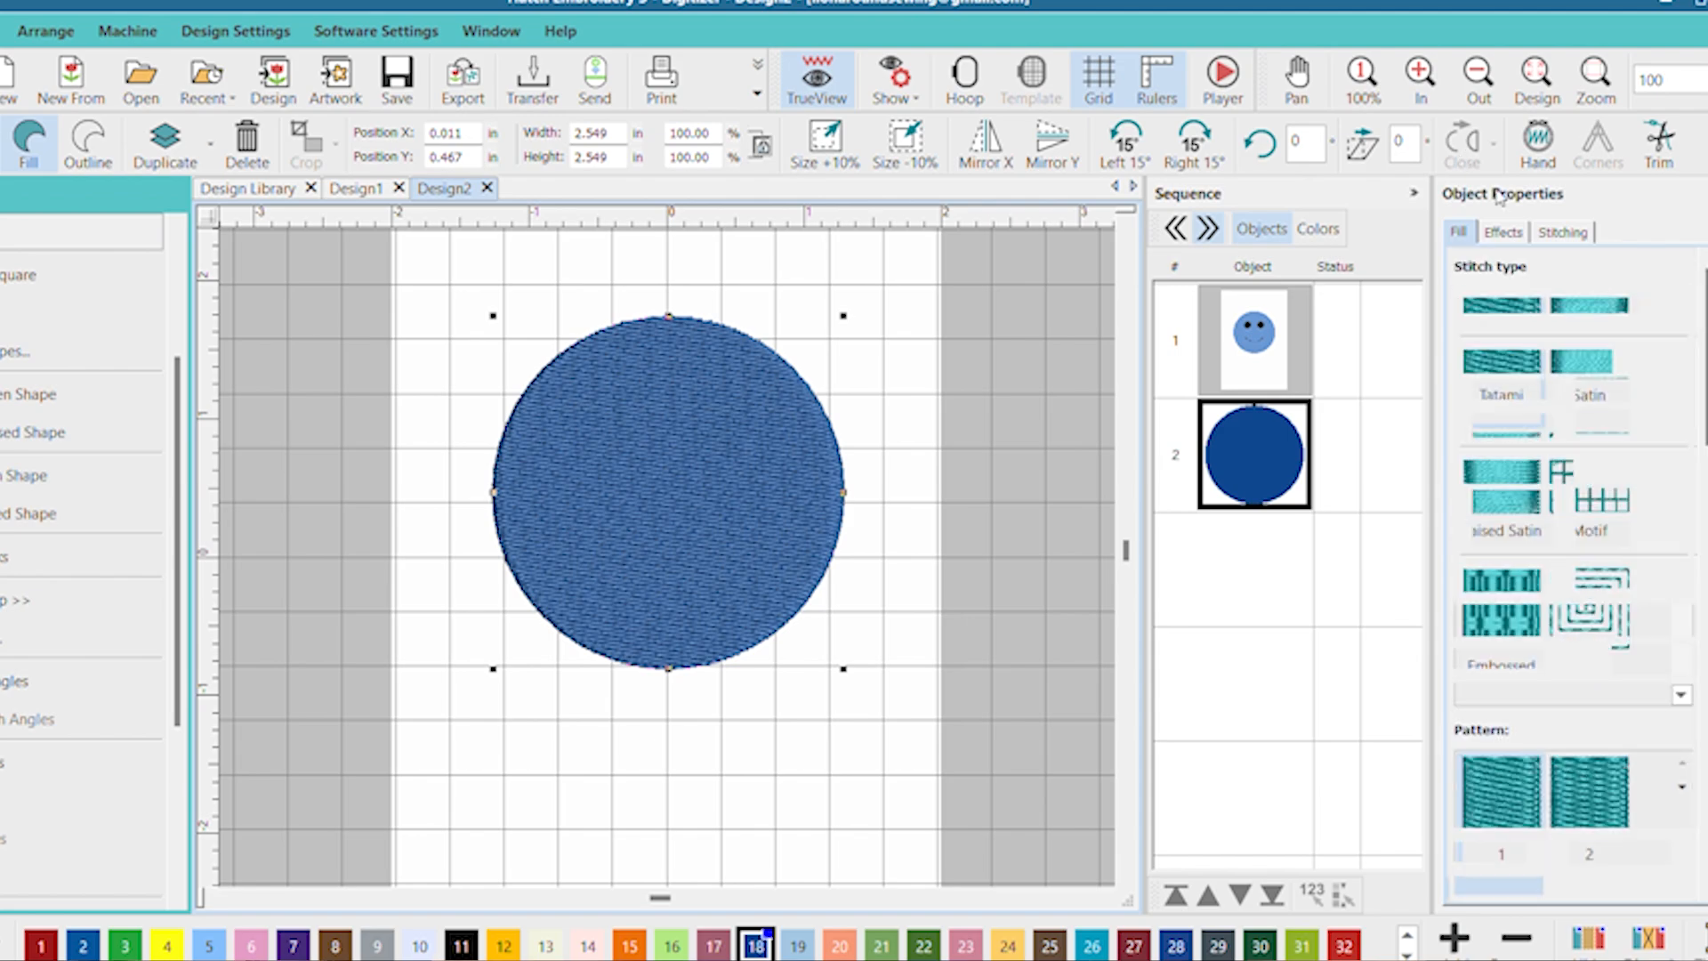
pyautogui.click(1561, 232)
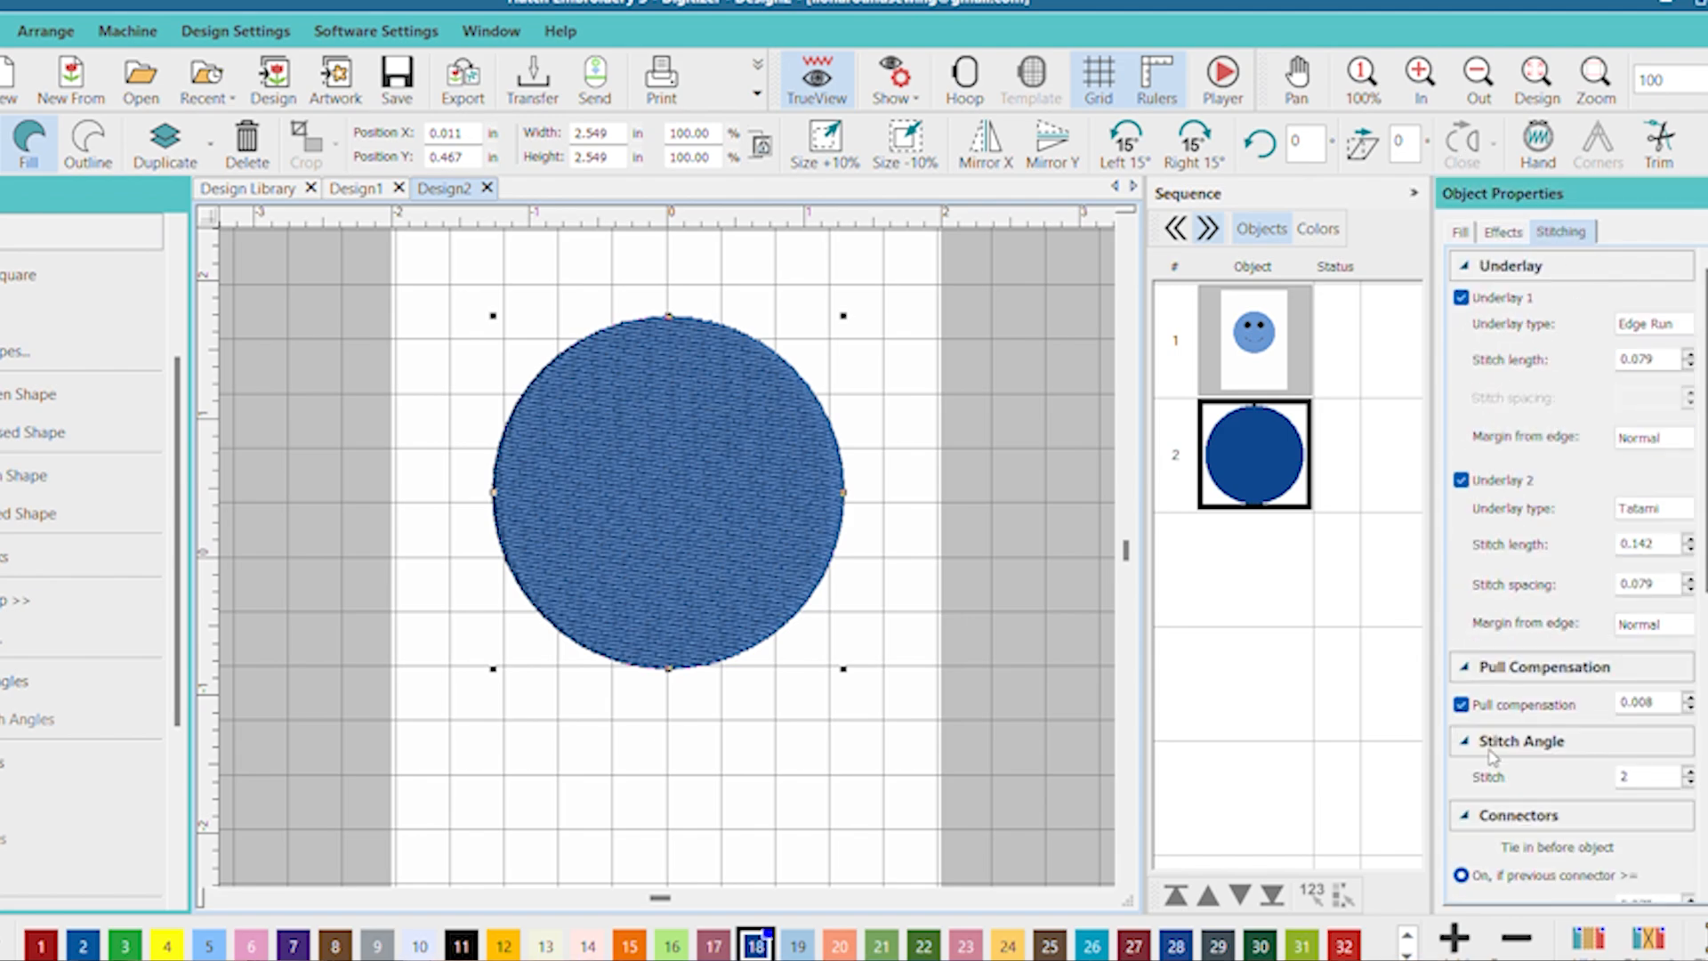
pyautogui.scroll(-1, 1490, 758)
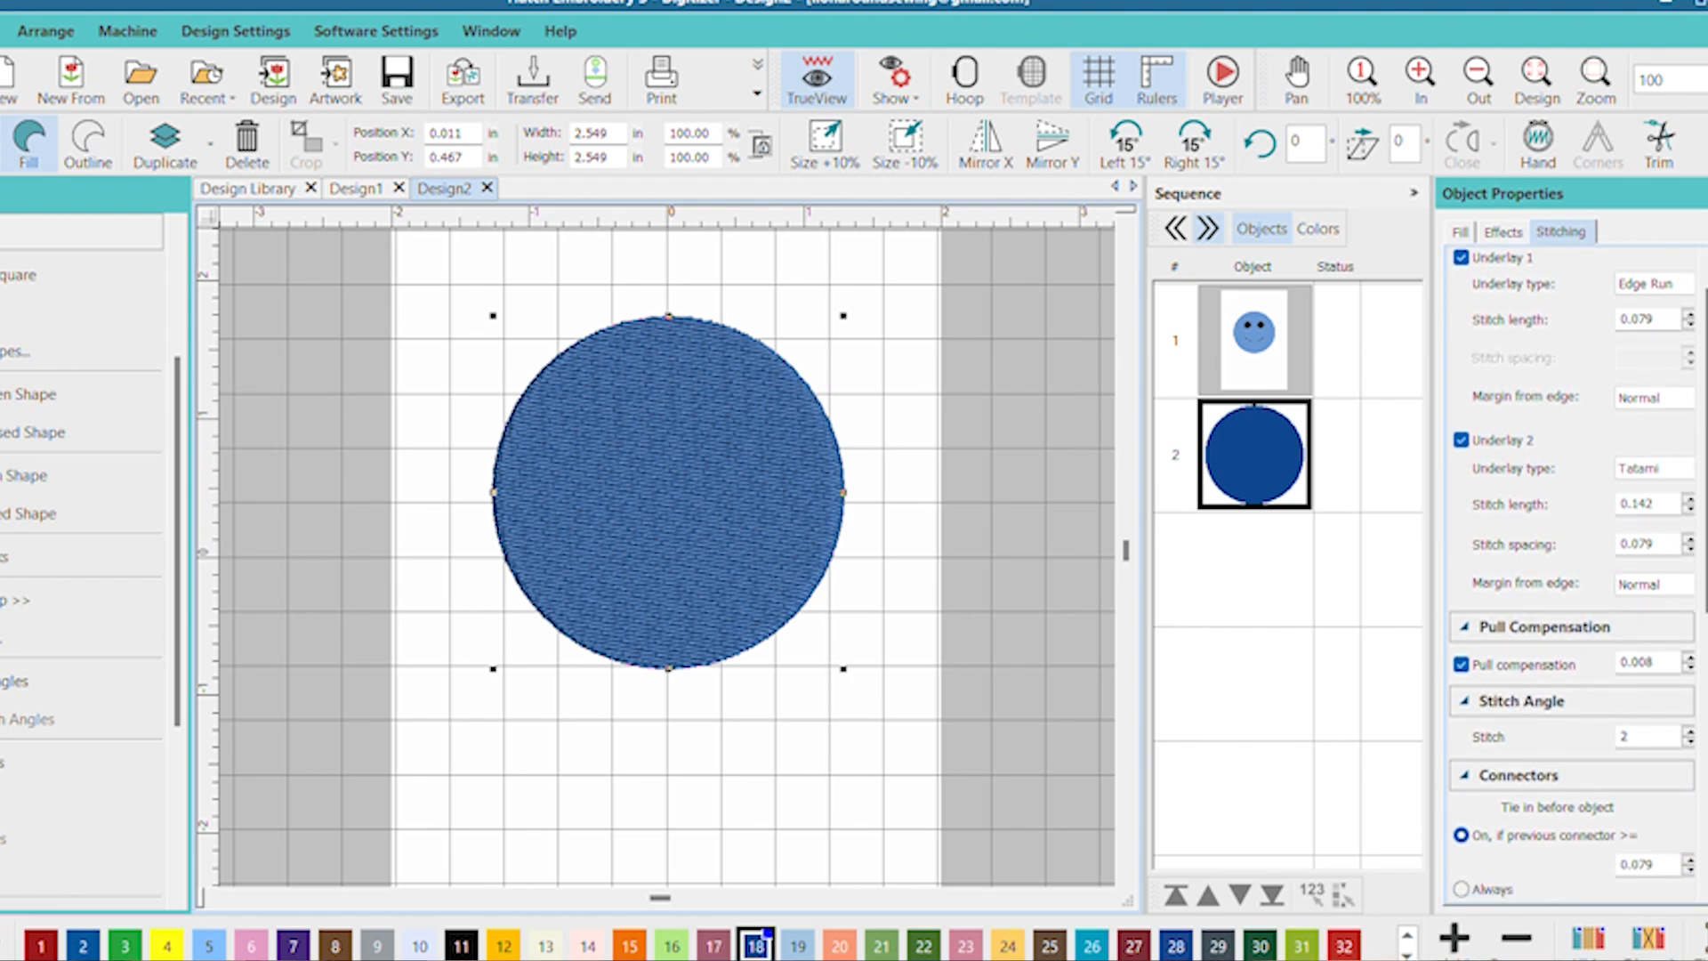
pyautogui.click(1459, 231)
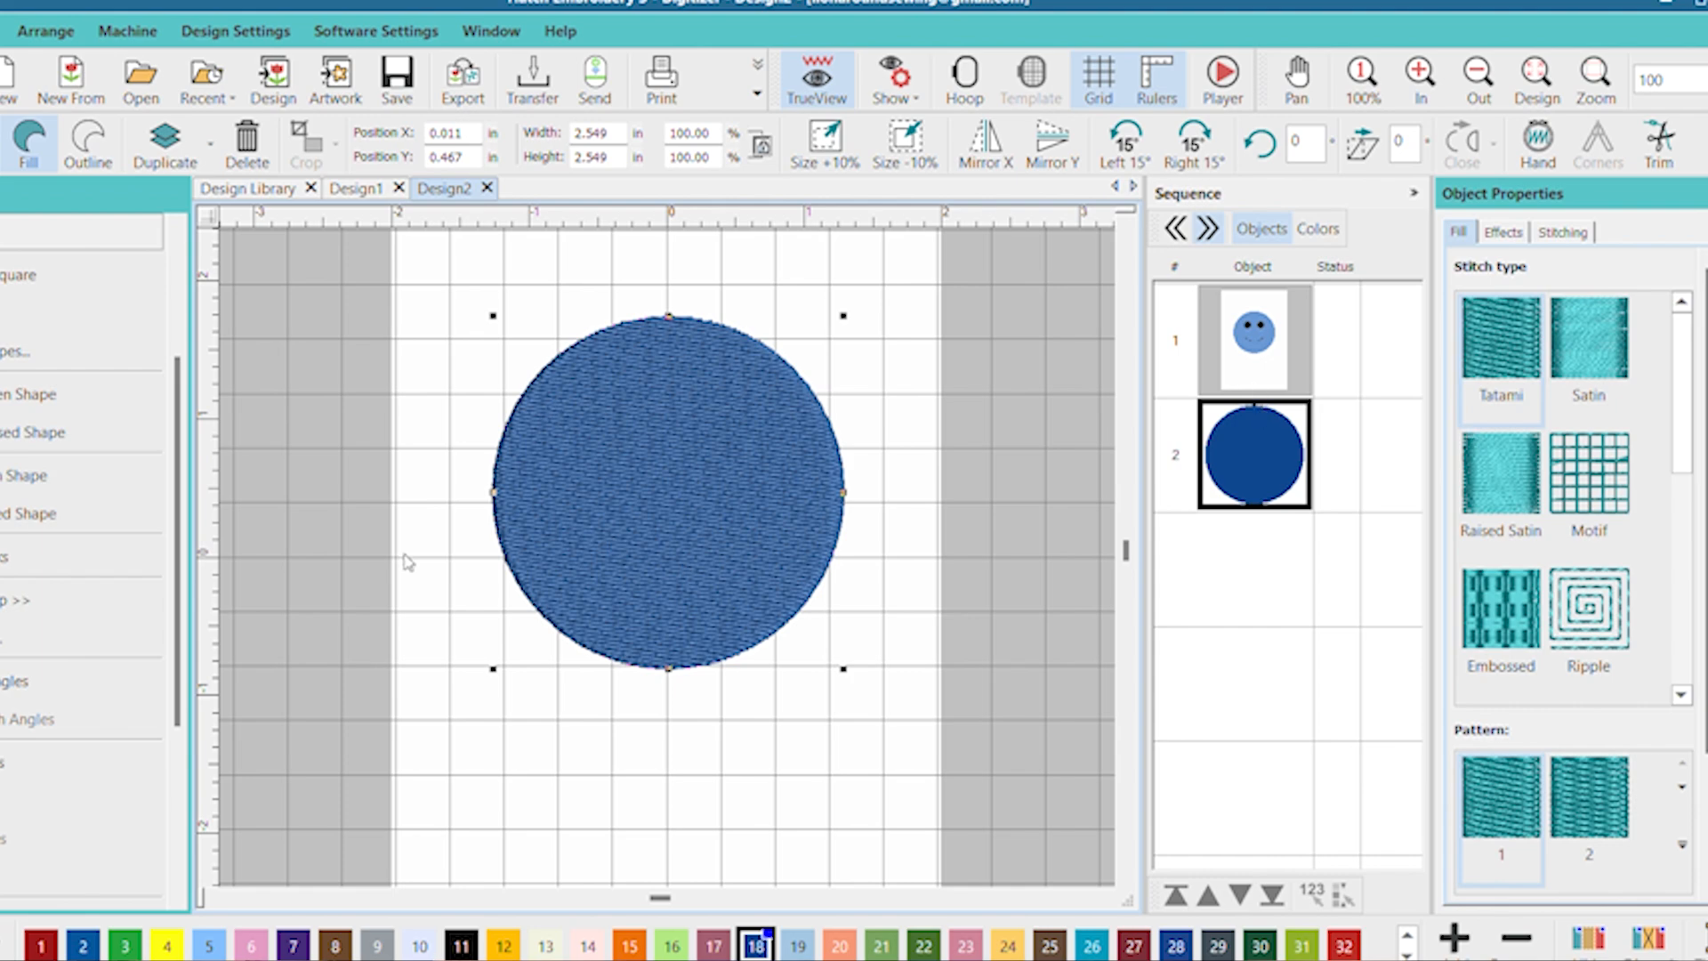
# - Hide the digitized face circle so the smiley artwork underneath can be traced
pyautogui.click(1262, 408)
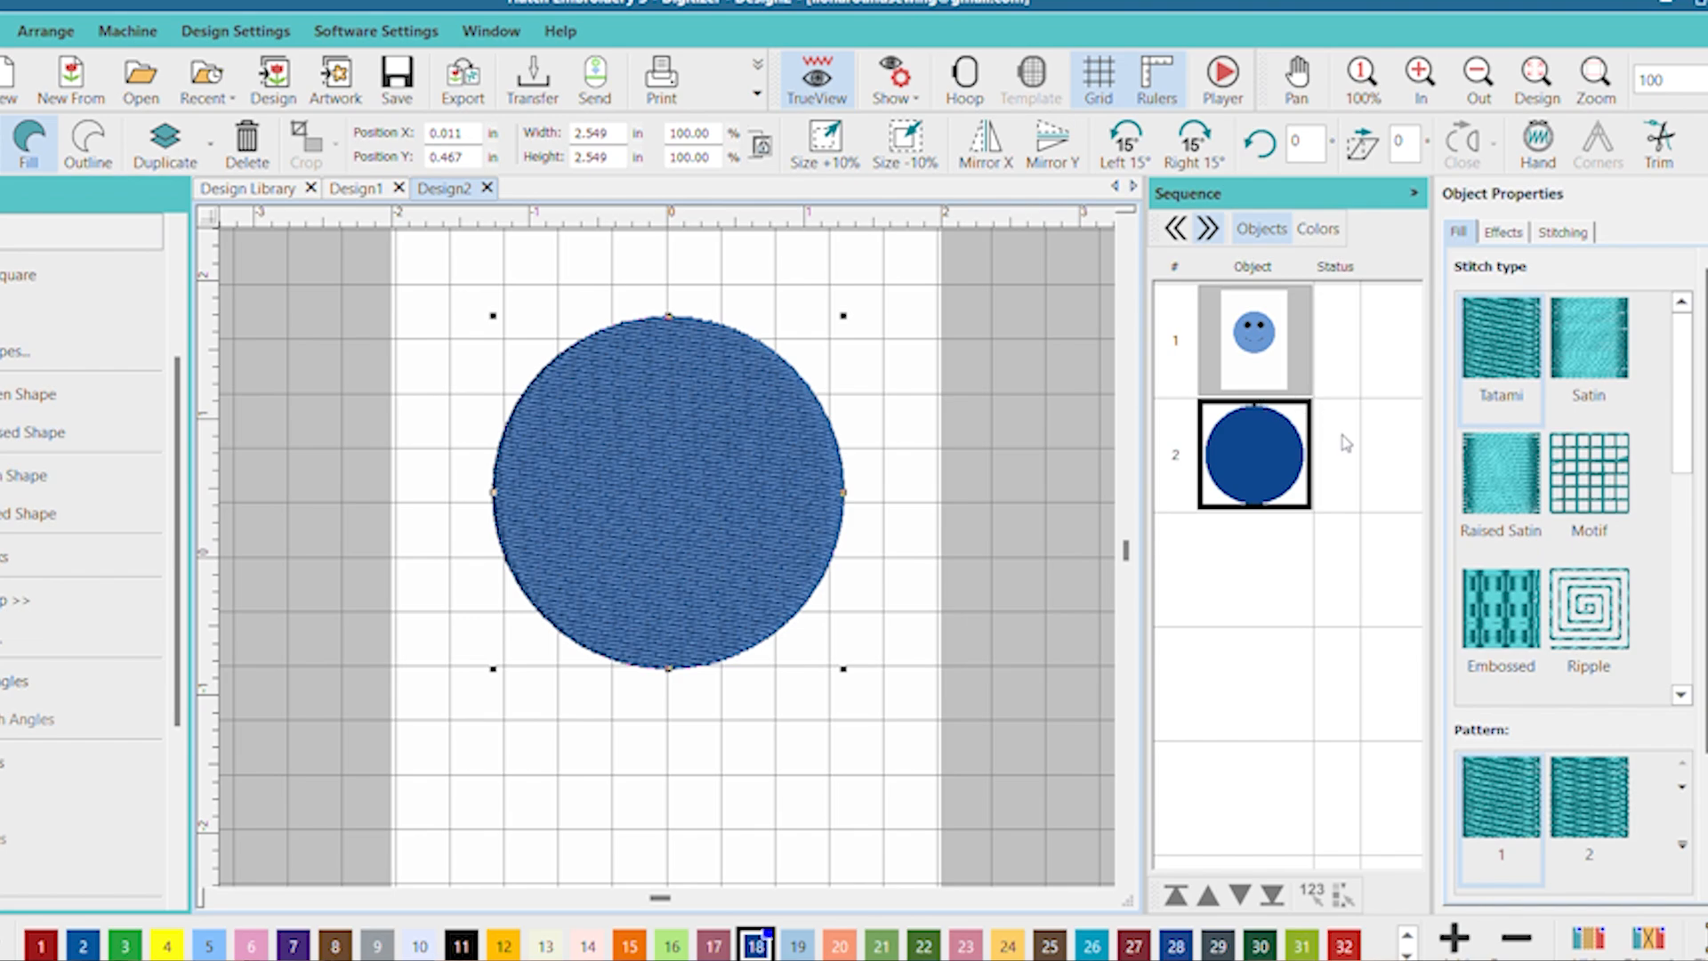
pyautogui.click(1390, 775)
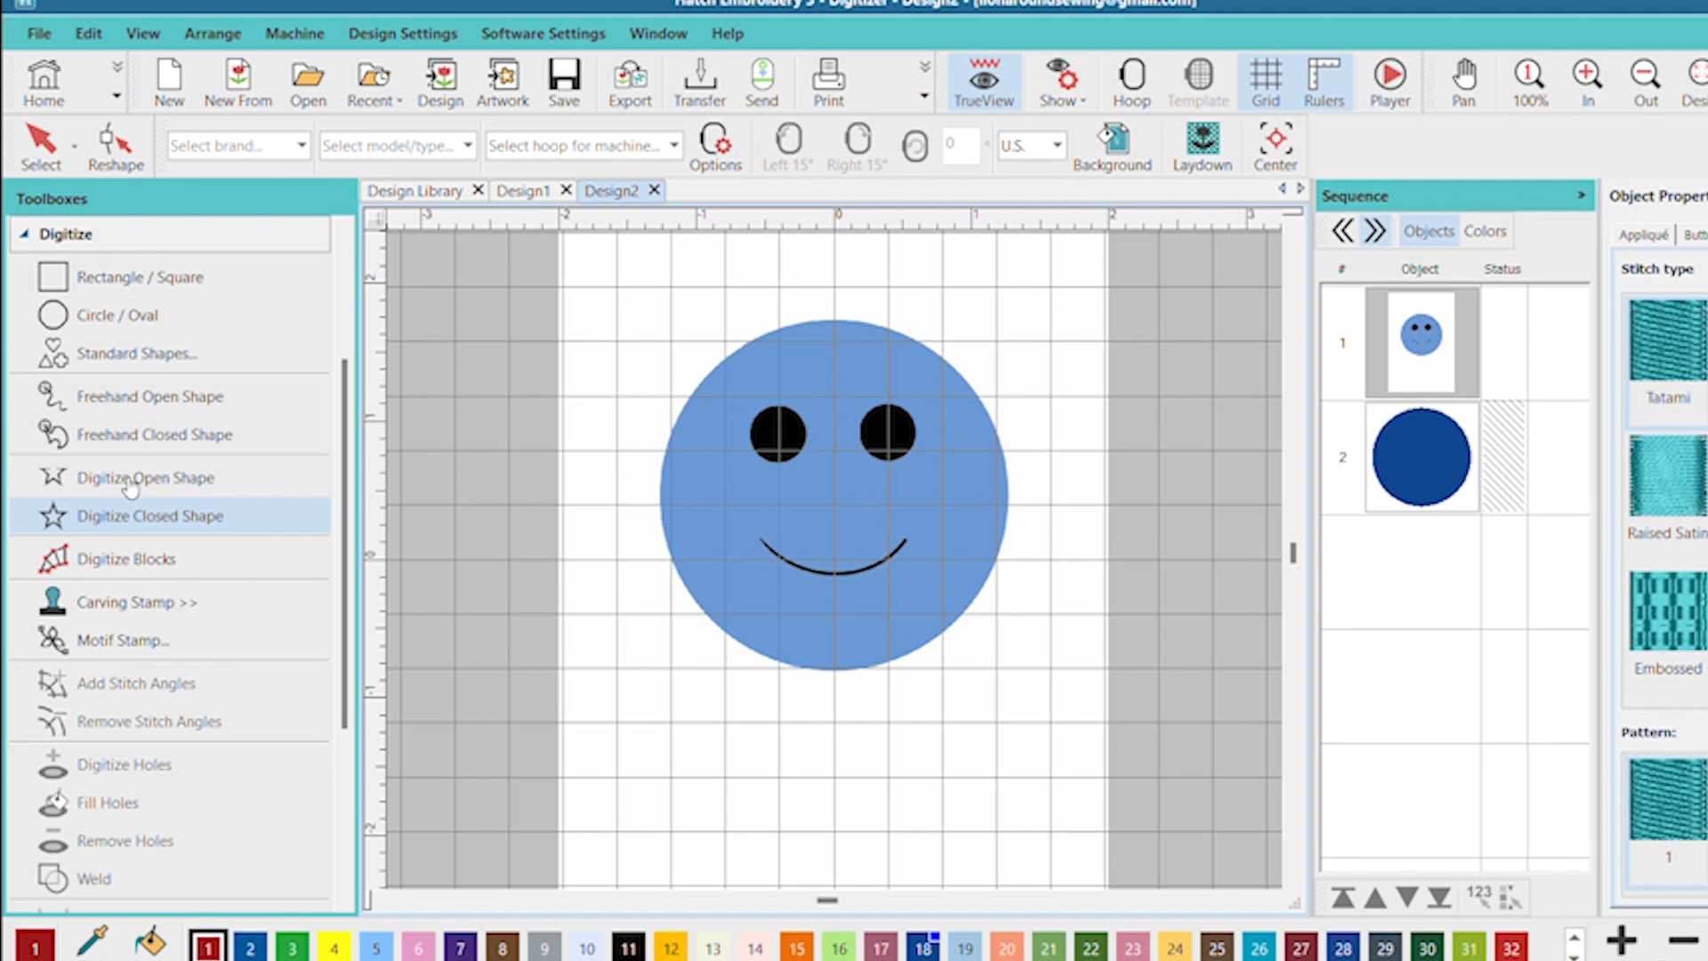
# - Trace the artwork's left eye as a closed shape about 0.42 in across and color it with black palette color 11
pyautogui.click(78, 509)
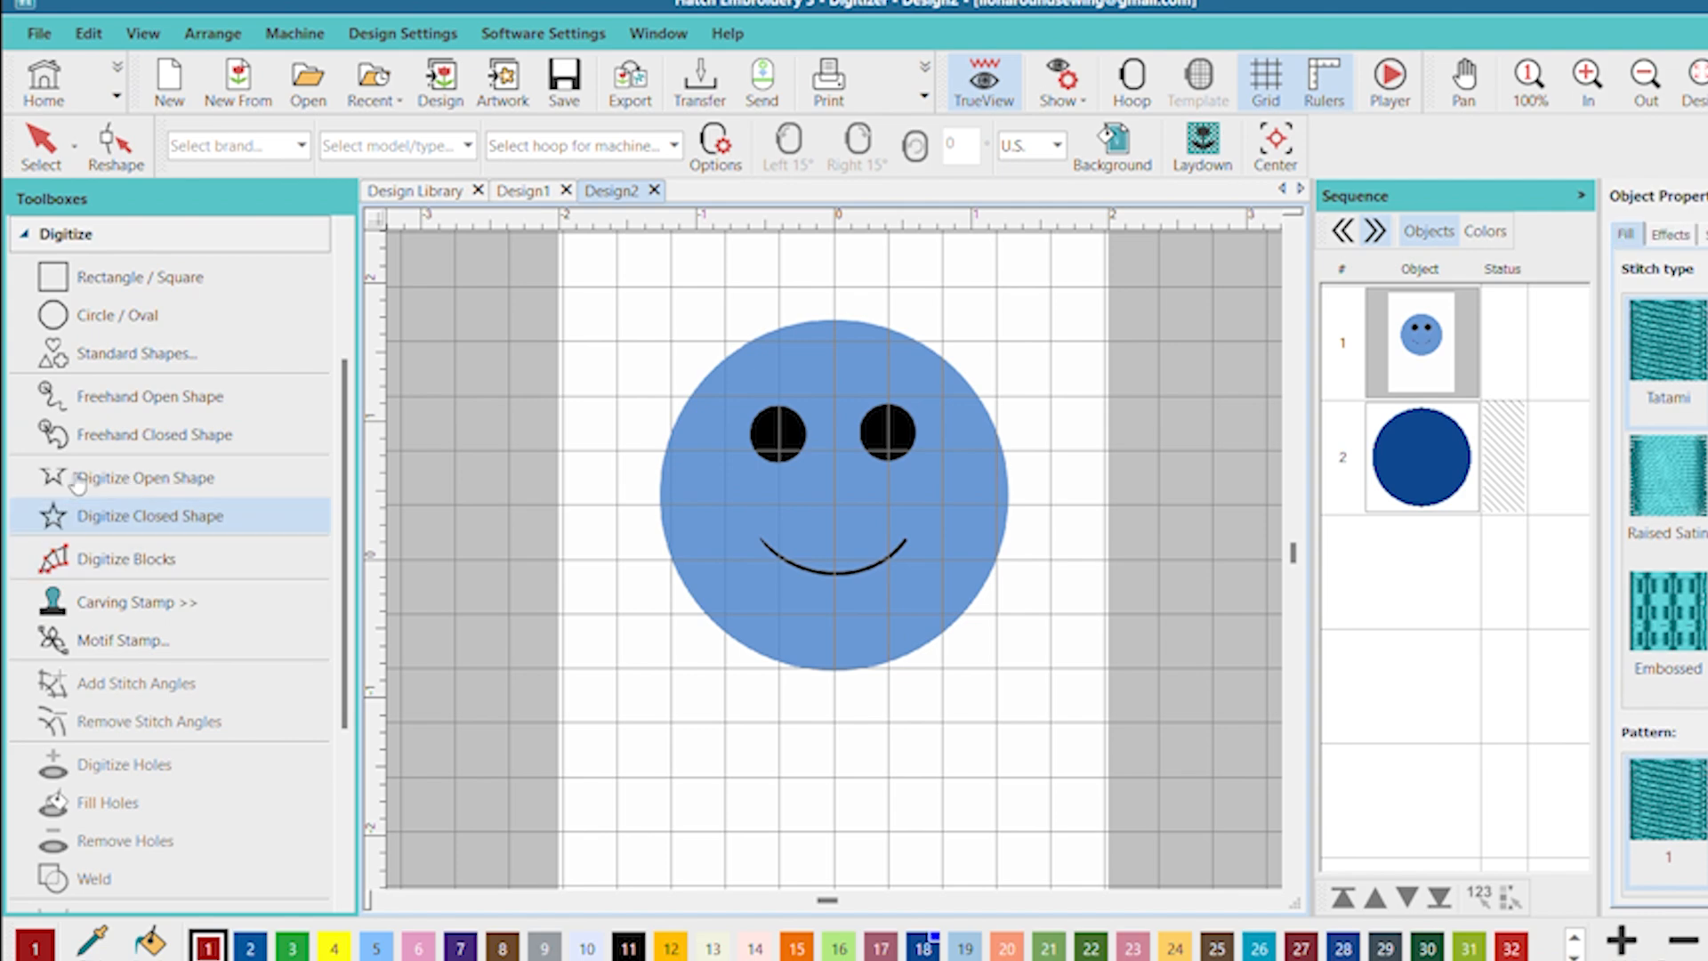
pyautogui.scroll(3, 841, 542)
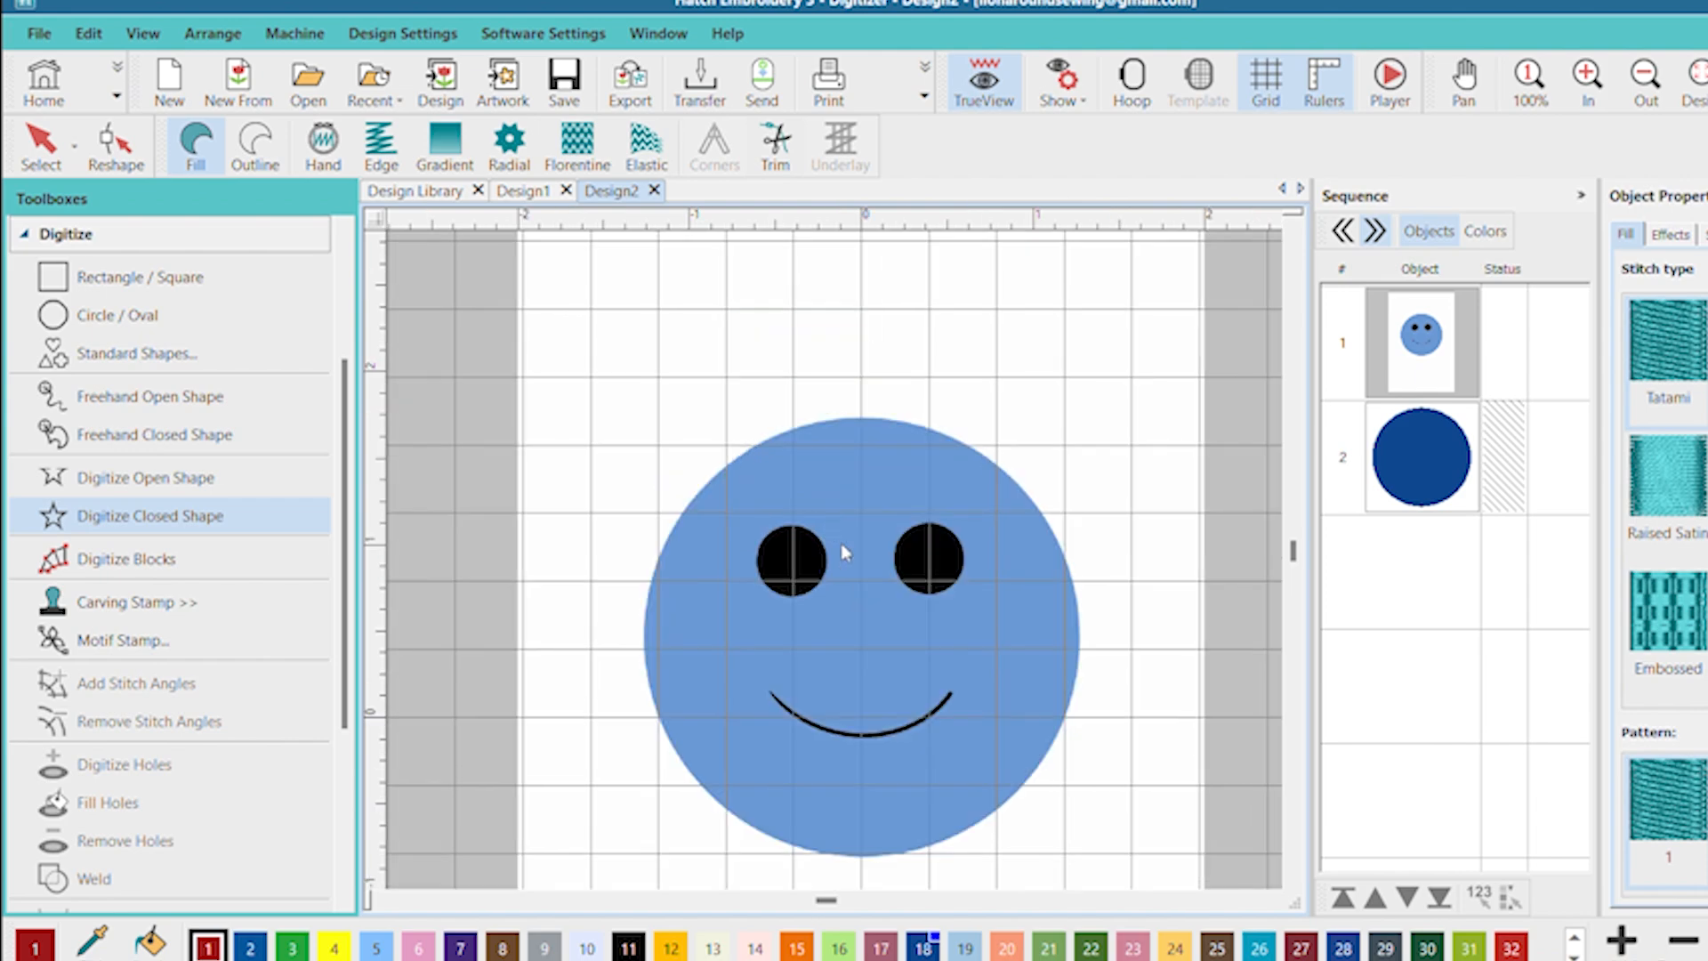
pyautogui.scroll(-4, 824, 515)
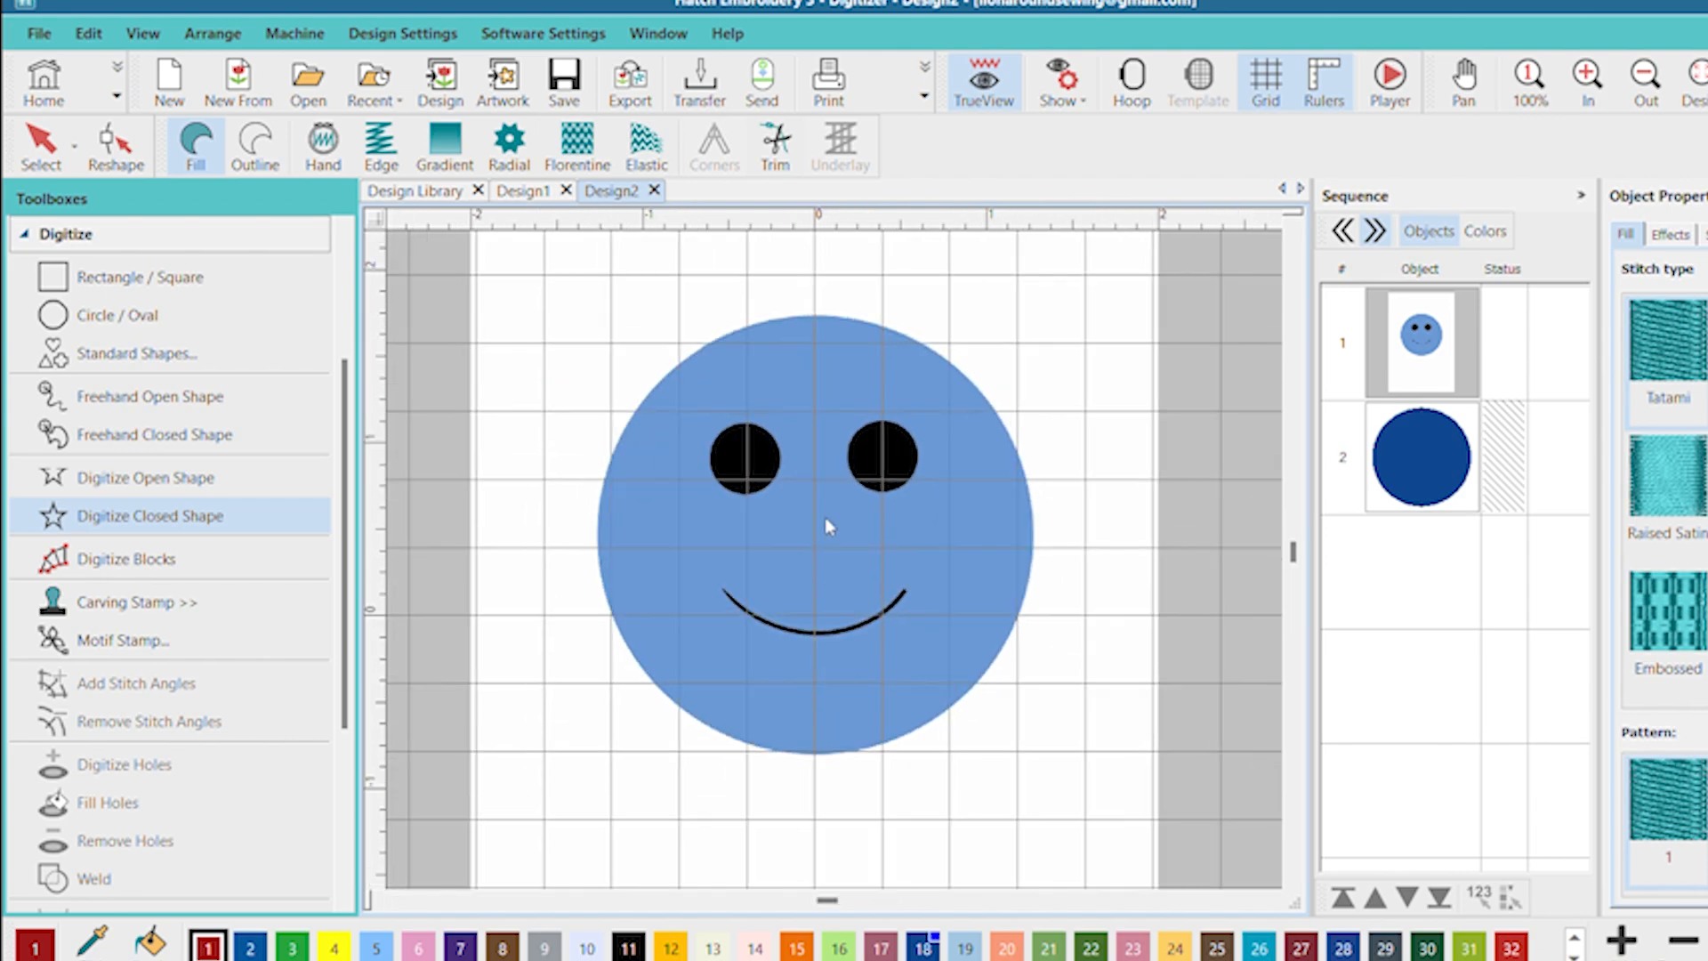
pyautogui.scroll(2, 825, 516)
pyautogui.scroll(1, 822, 534)
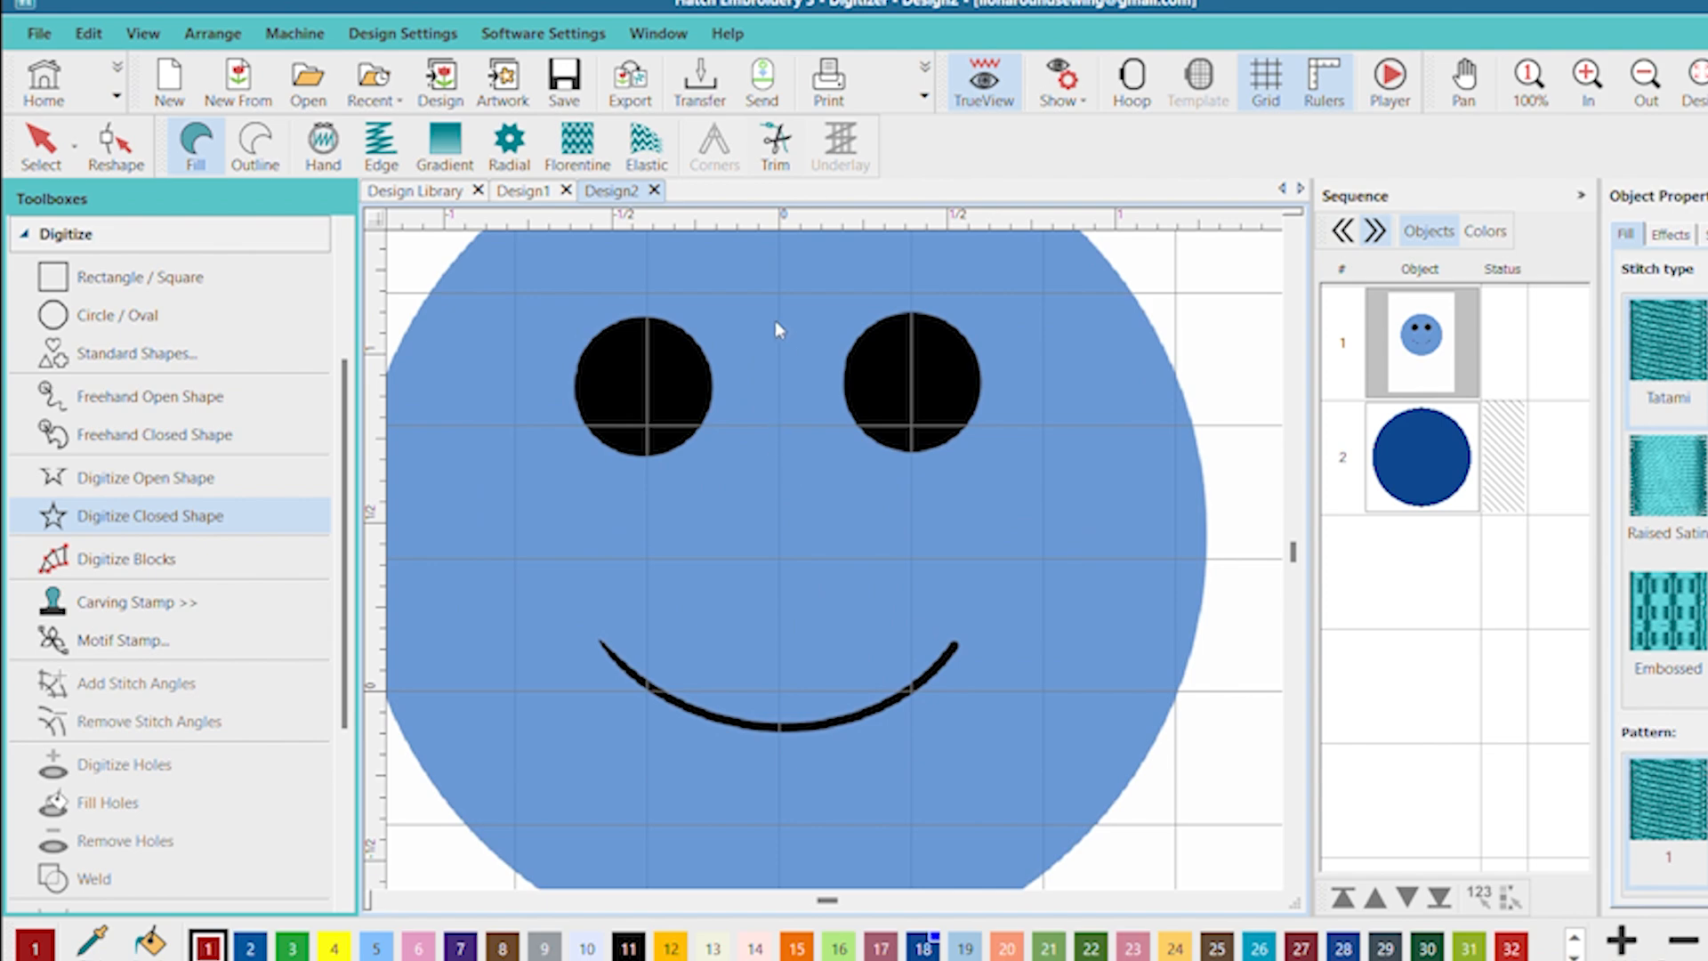
pyautogui.scroll(-1, 825, 516)
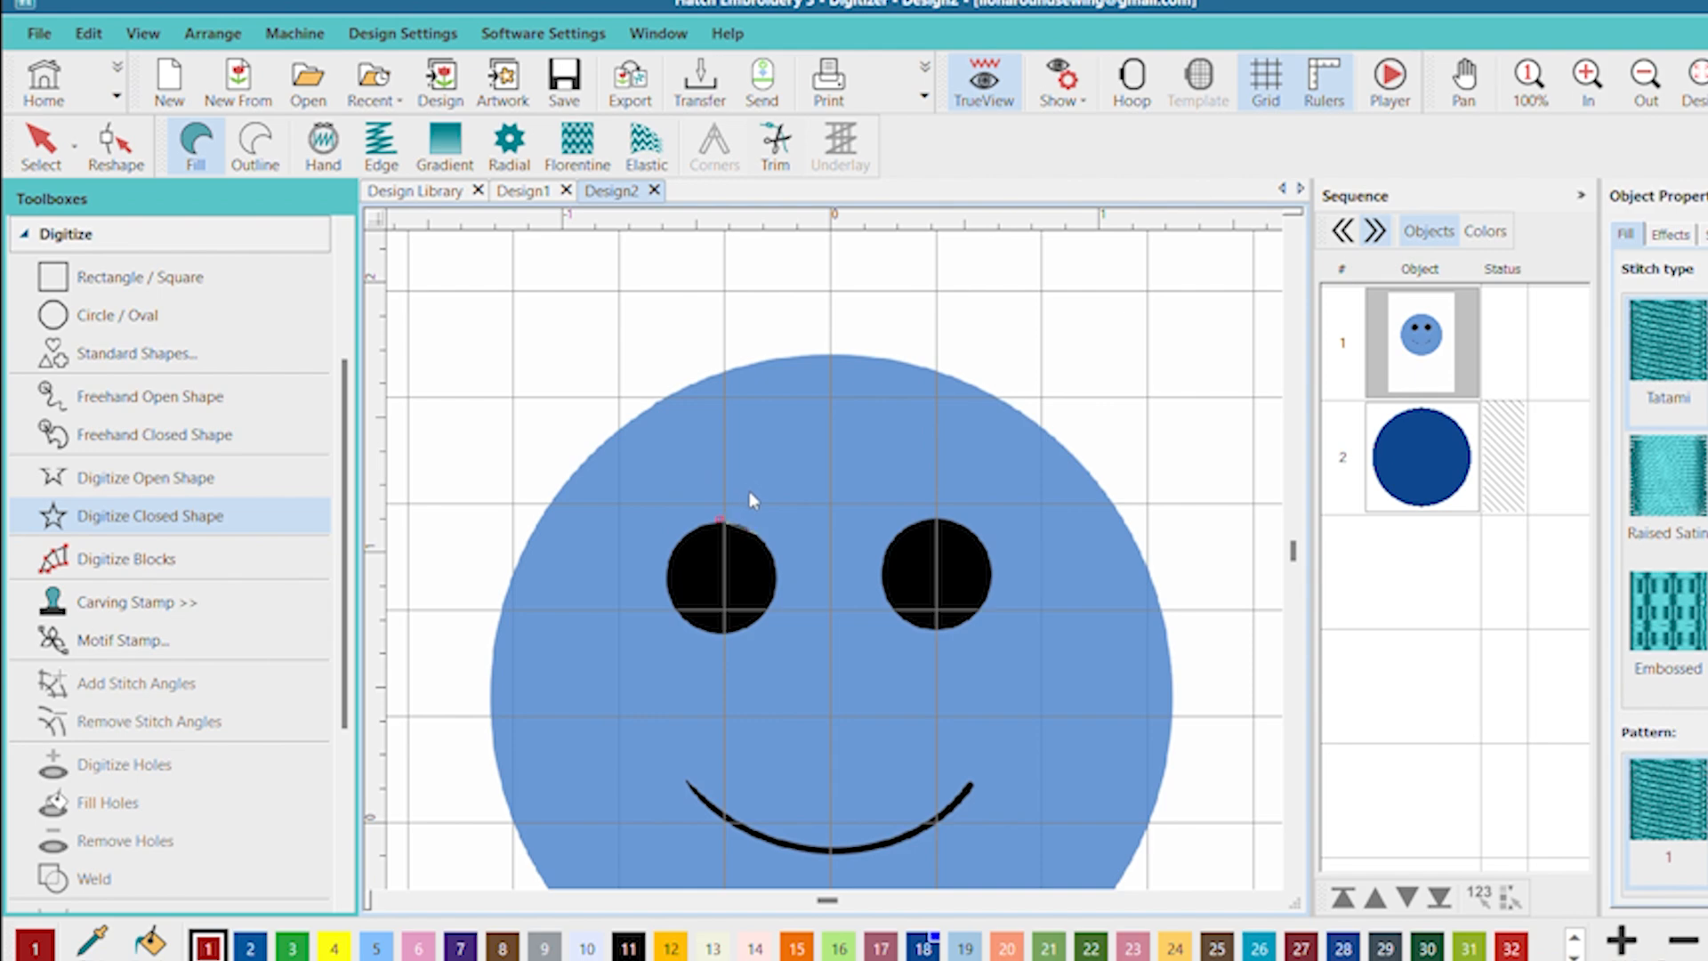
pyautogui.click(758, 533)
pyautogui.rightClick(776, 585)
pyautogui.press('Return')
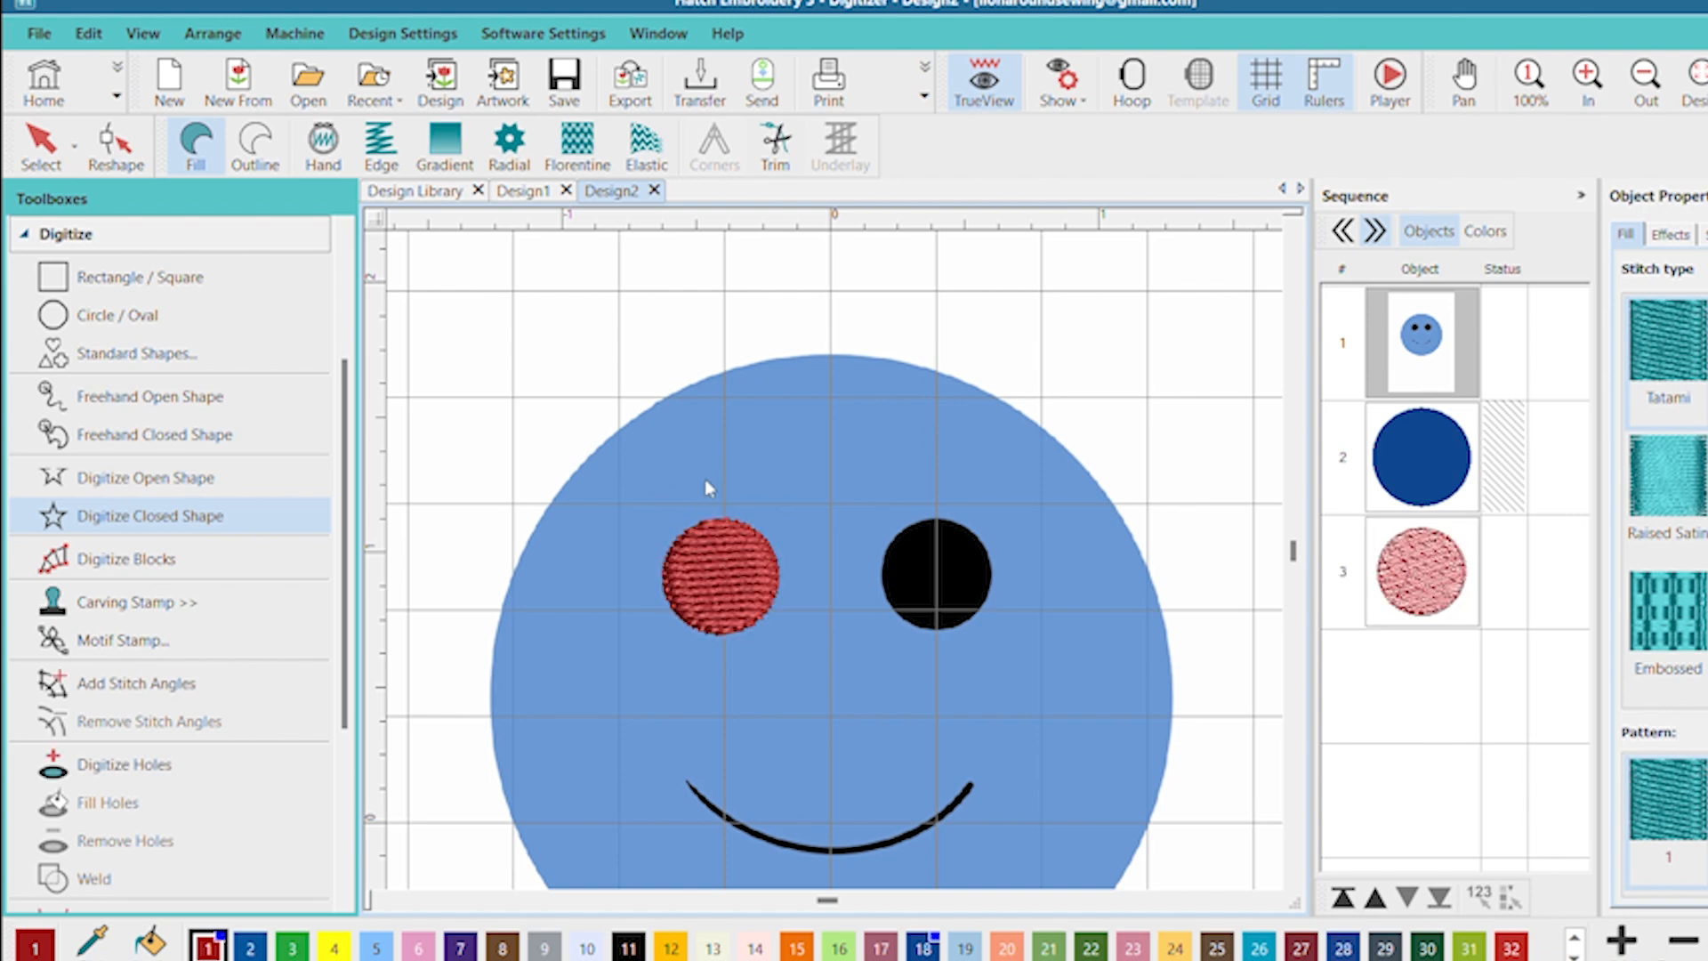
pyautogui.click(1432, 538)
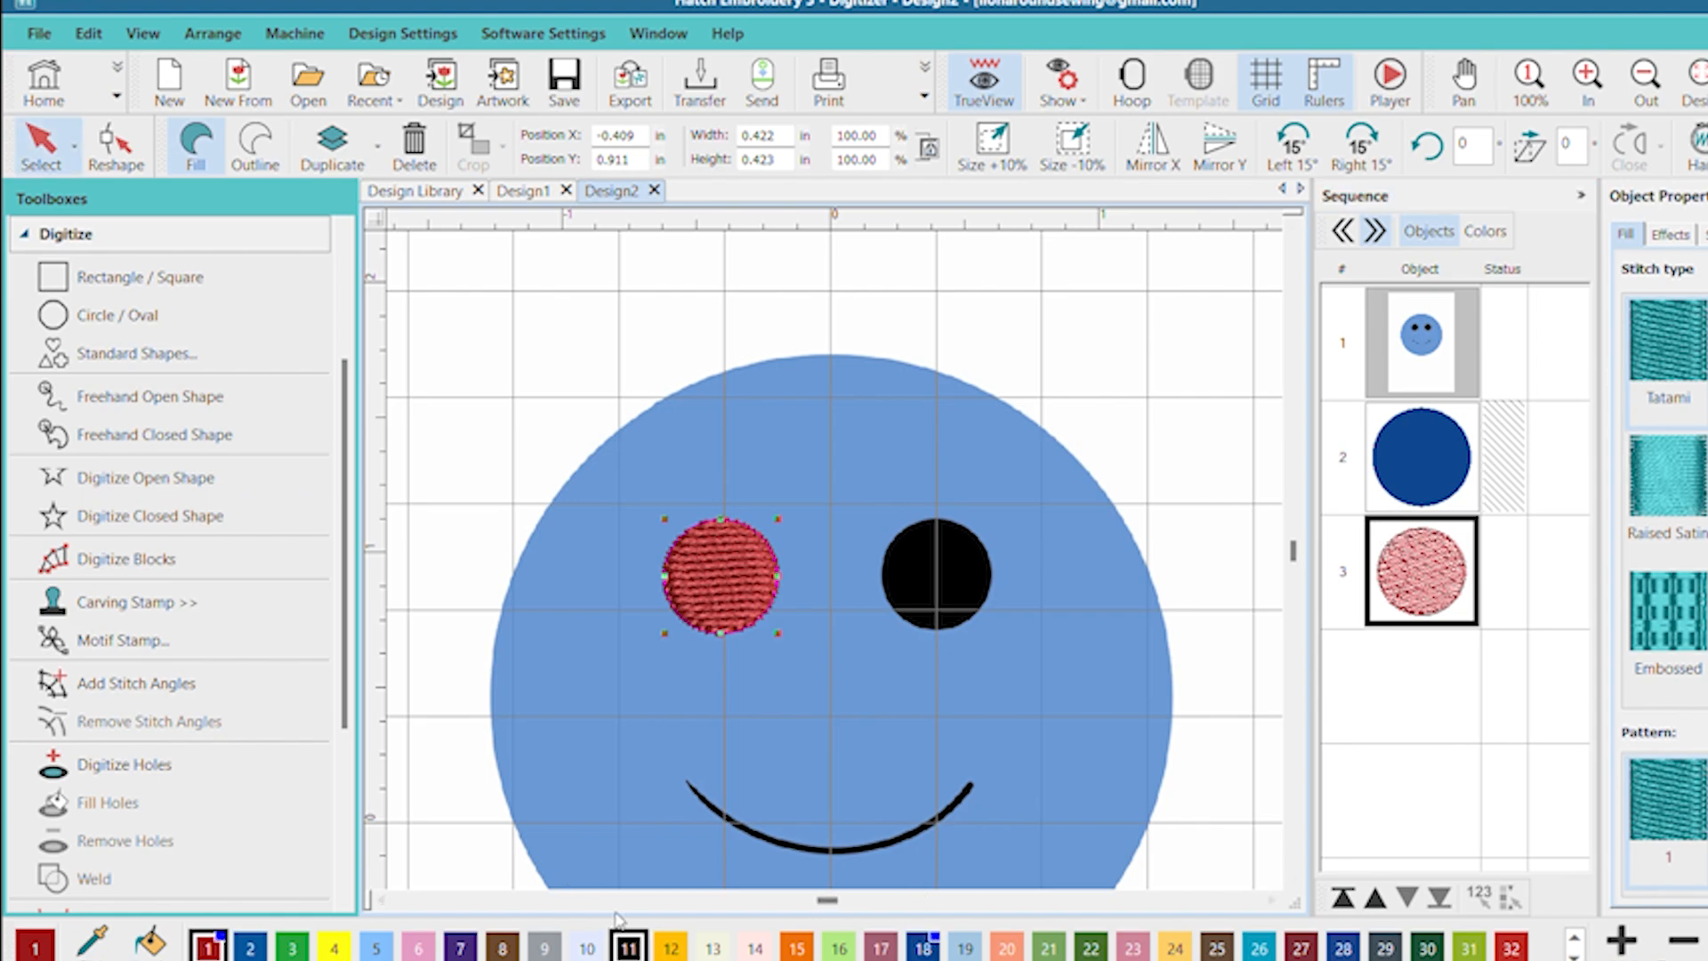
pyautogui.click(628, 946)
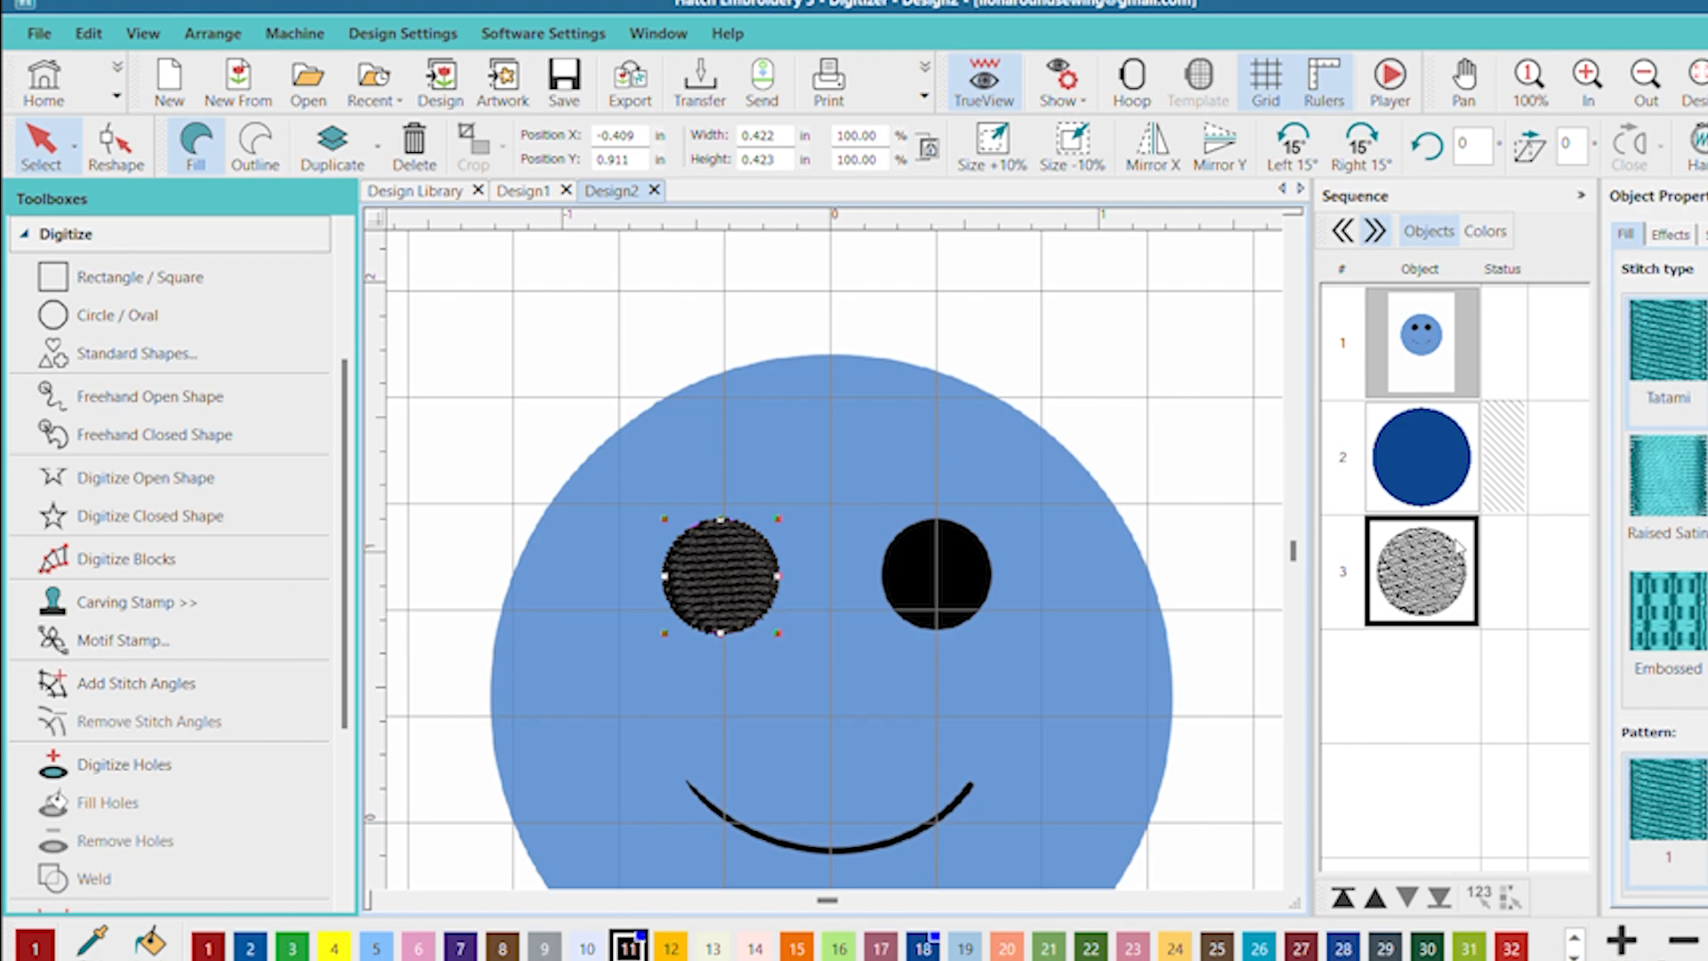
# - Duplicate the digitized left eye and place the copy over the artwork's right eye, at about X 0.389, Y 0.915 in
pyautogui.click(1411, 544)
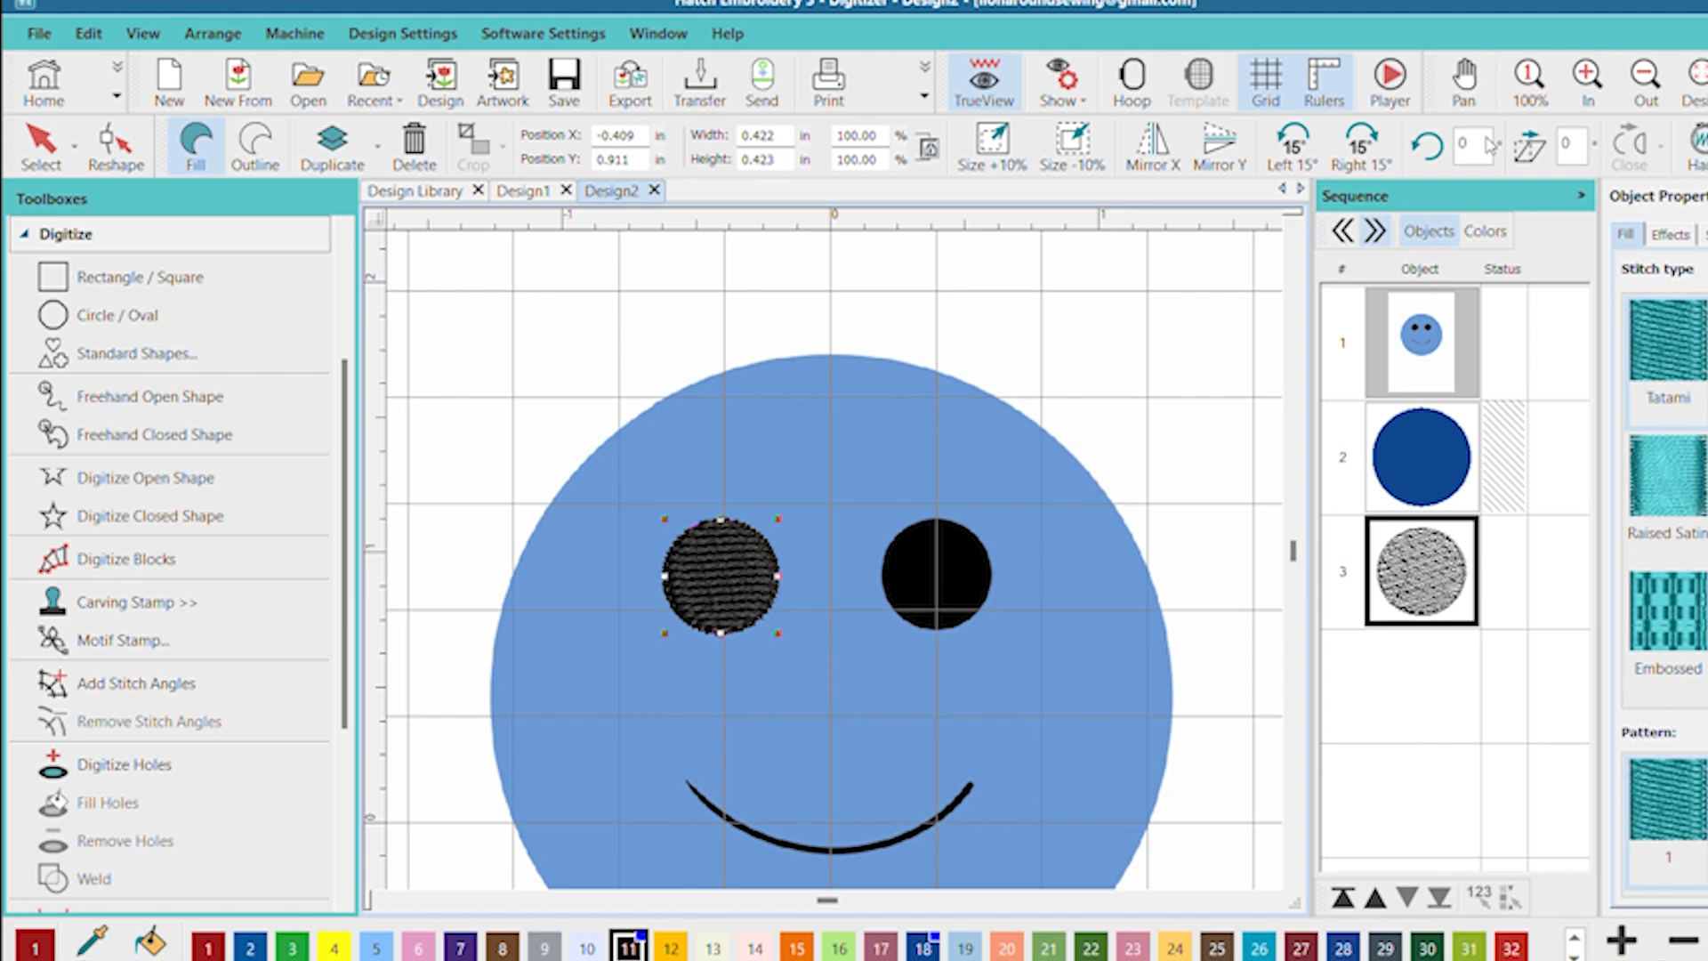
pyautogui.hotkey('ctrl', 'd')
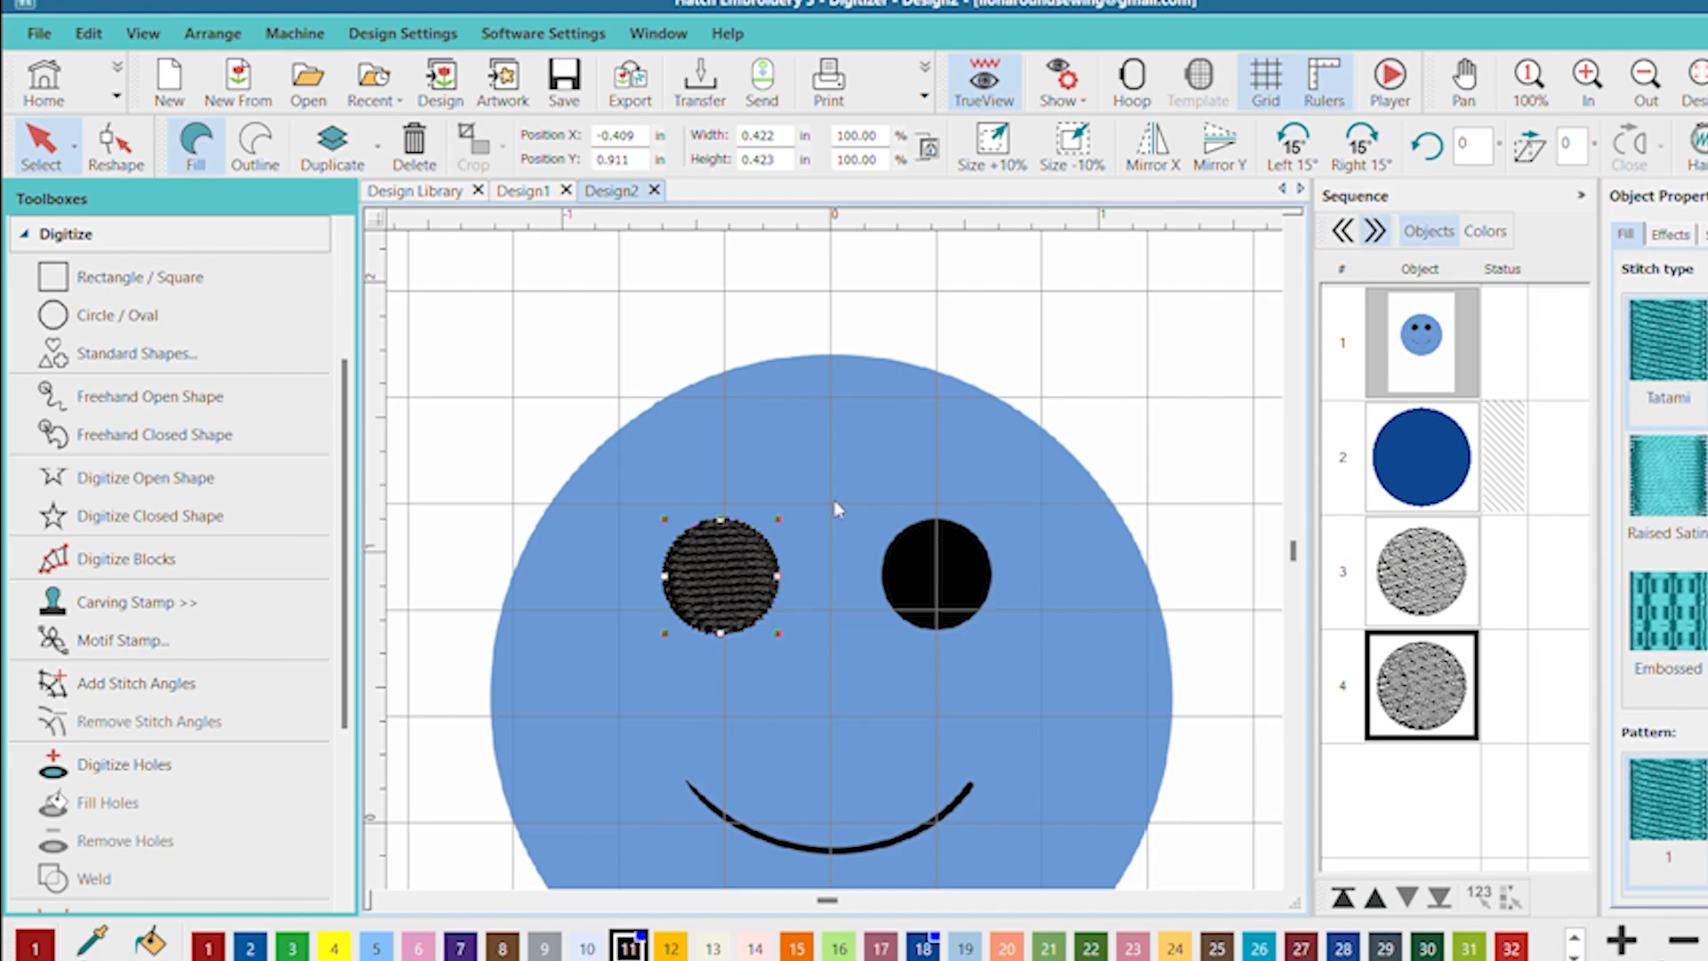
pyautogui.moveTo(735, 550); pyautogui.dragTo(948, 547)
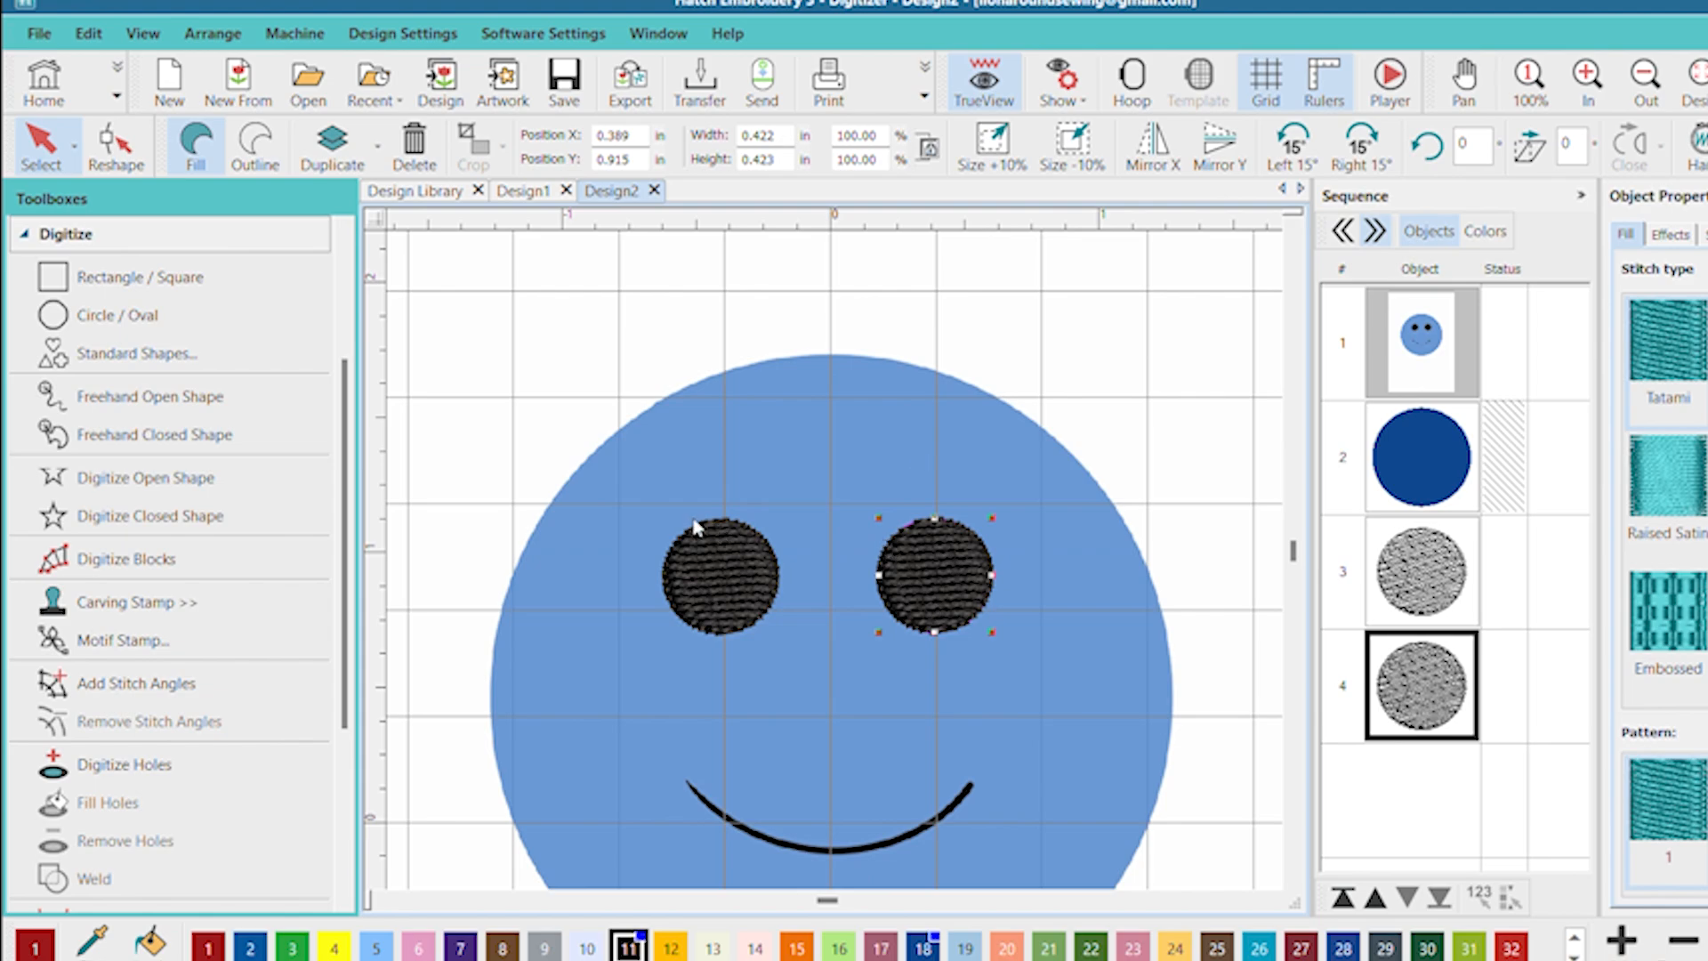
# - Select each eye object in the sequence to check which one is stitched first
pyautogui.click(1428, 540)
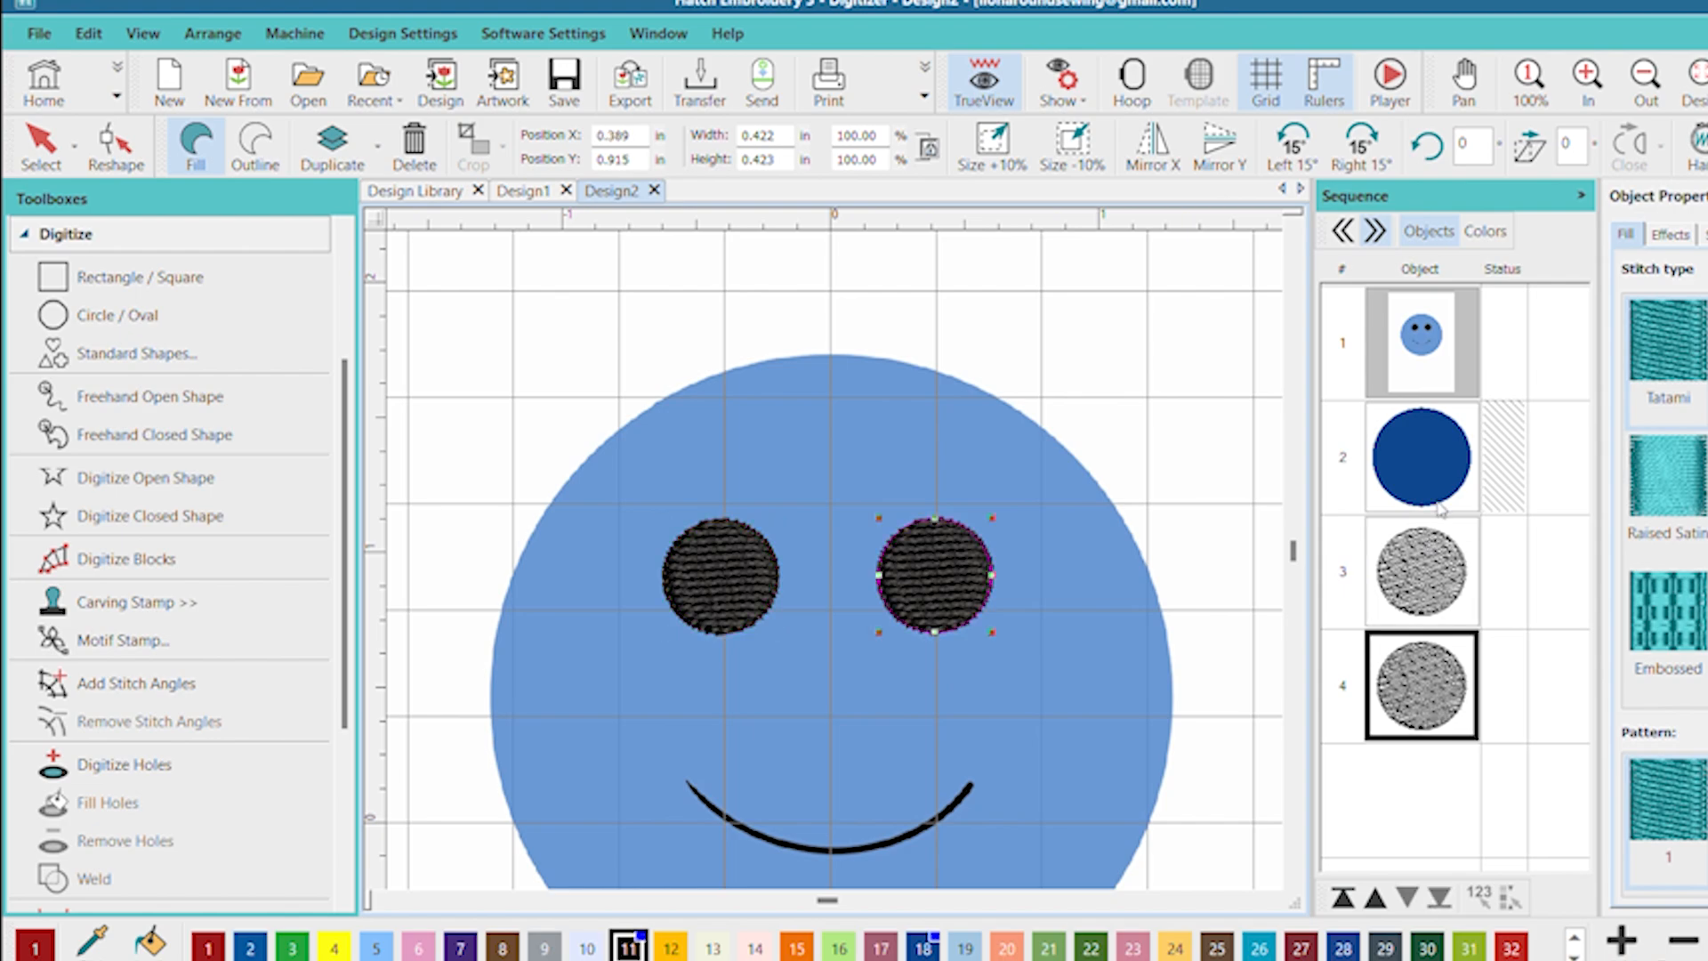
pyautogui.click(1434, 640)
pyautogui.click(1423, 547)
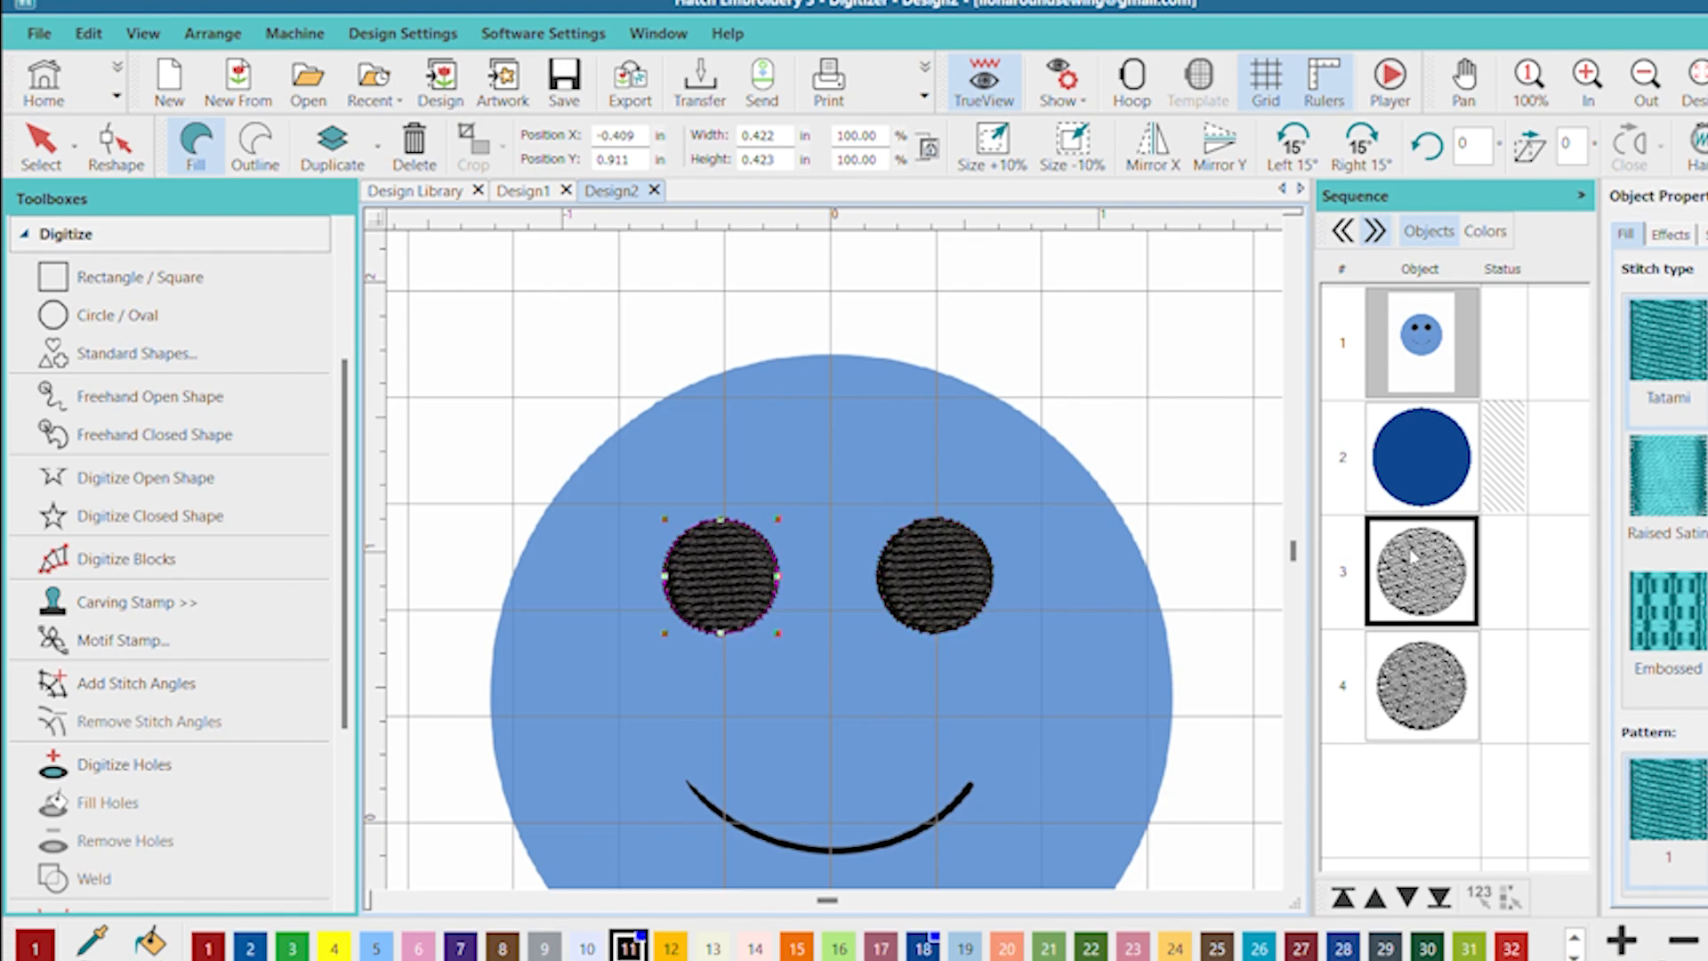
# - Compare the two eye objects' positions and set the left eye's Y position to 0.915 in to align them
pyautogui.click(1421, 634)
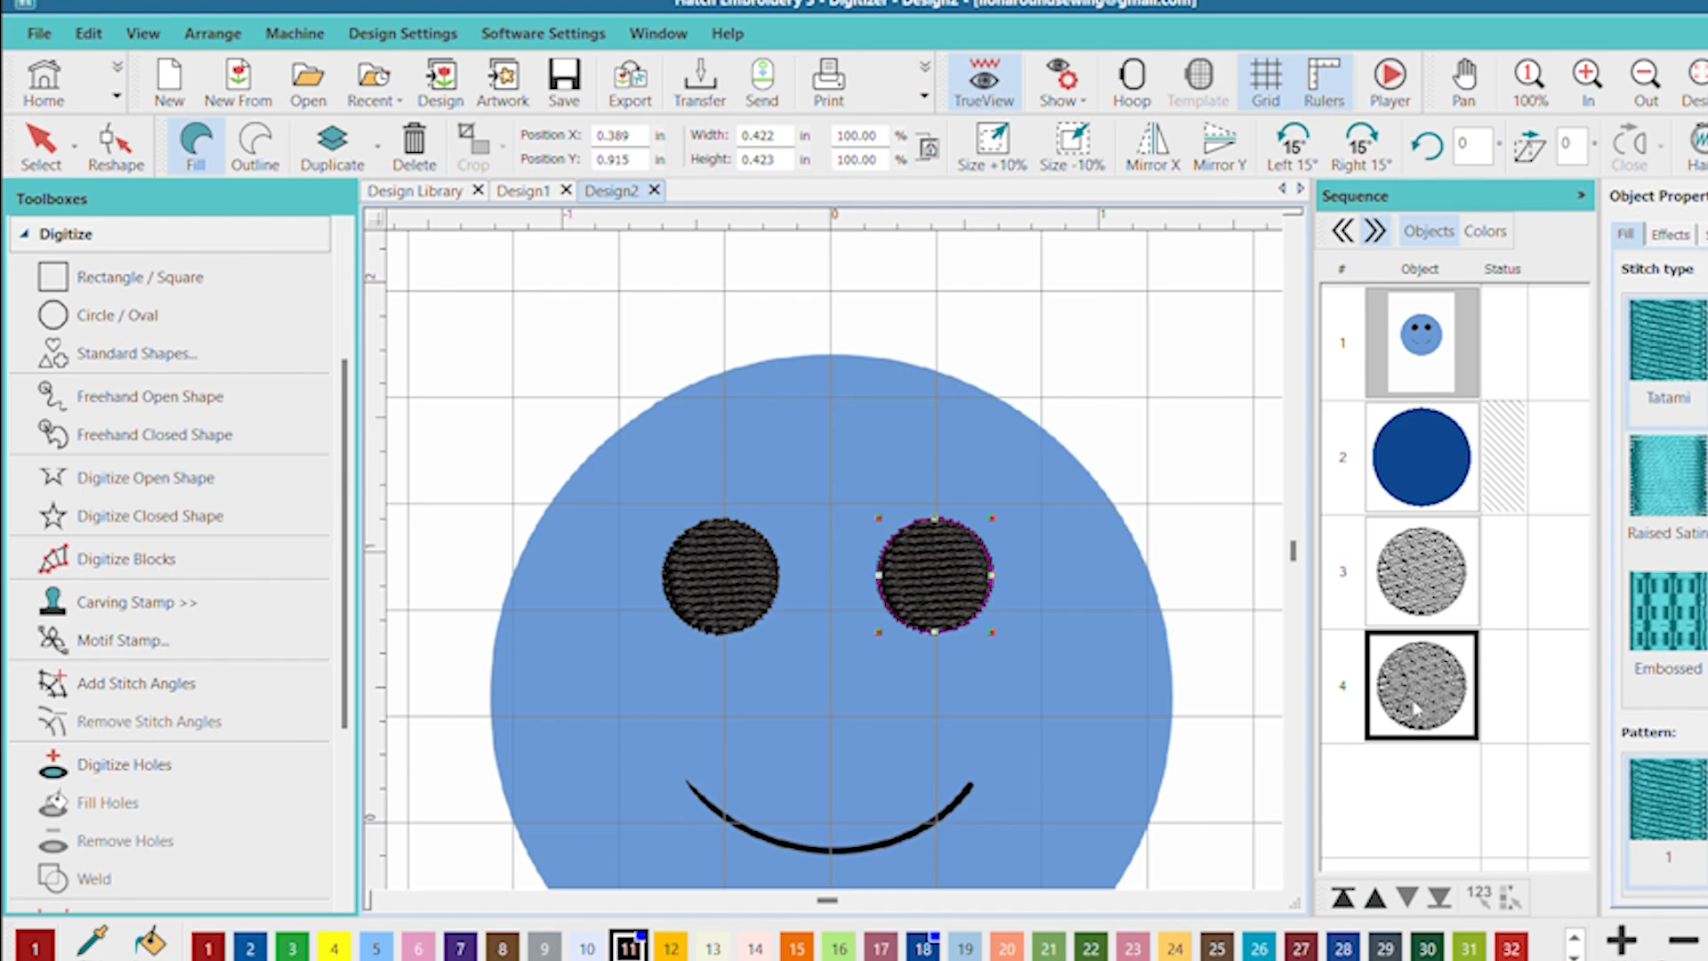
pyautogui.click(1430, 564)
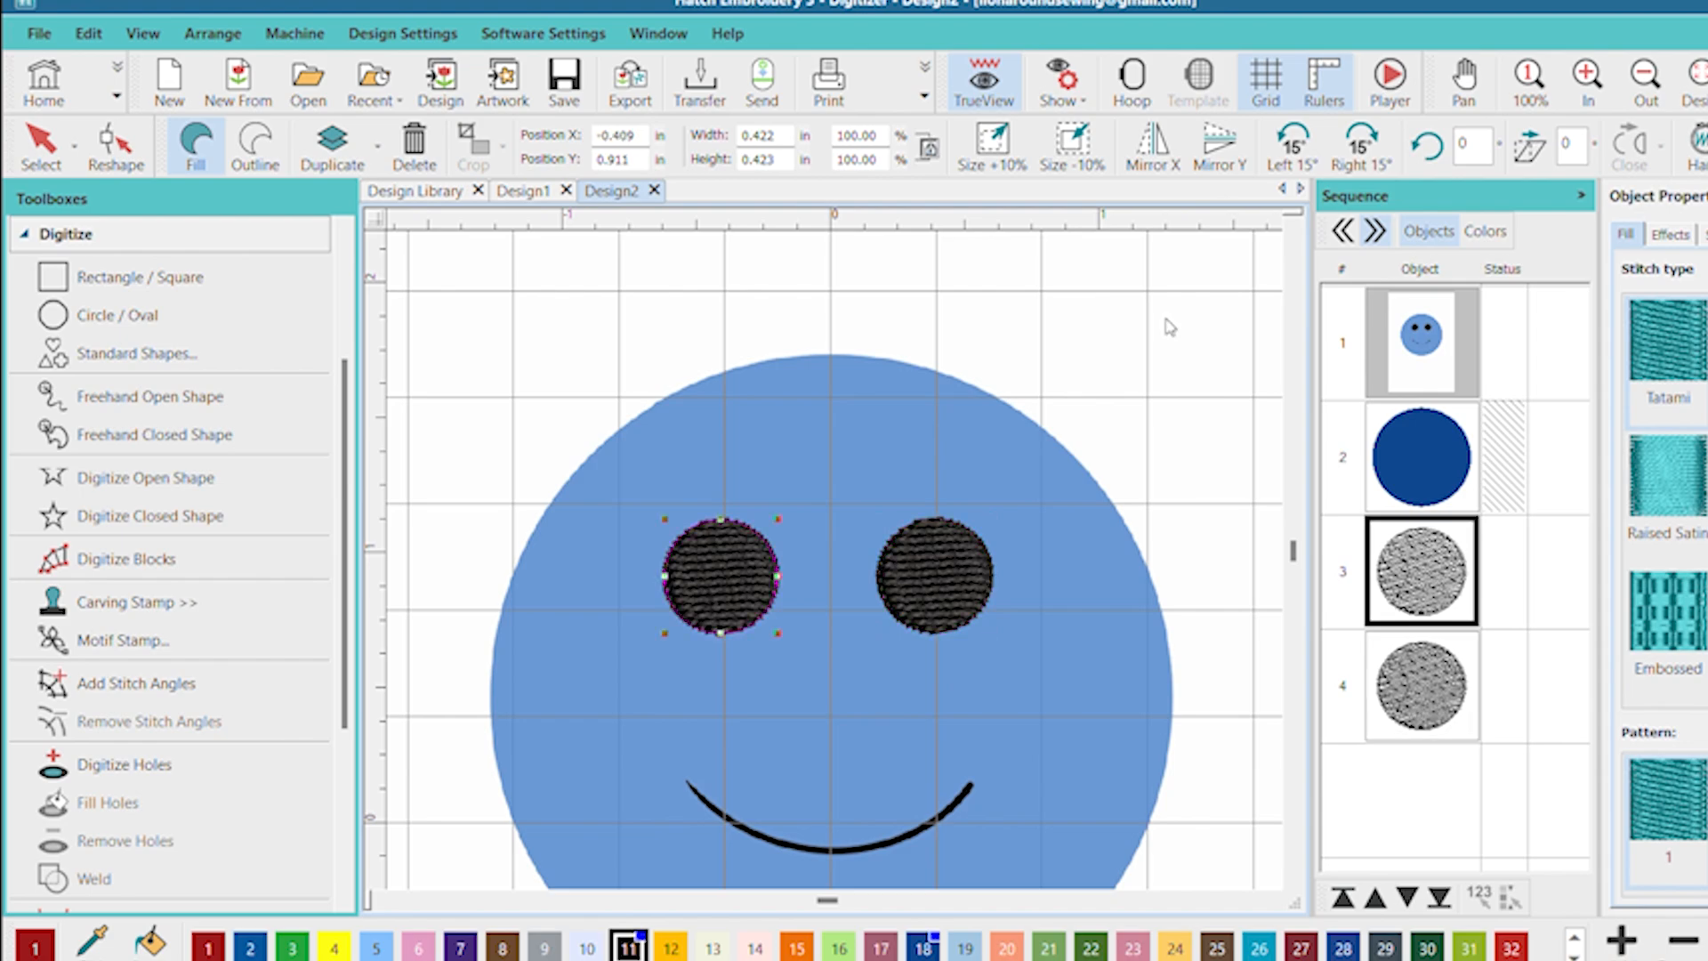
pyautogui.click(630, 158)
pyautogui.press('BackSpace')
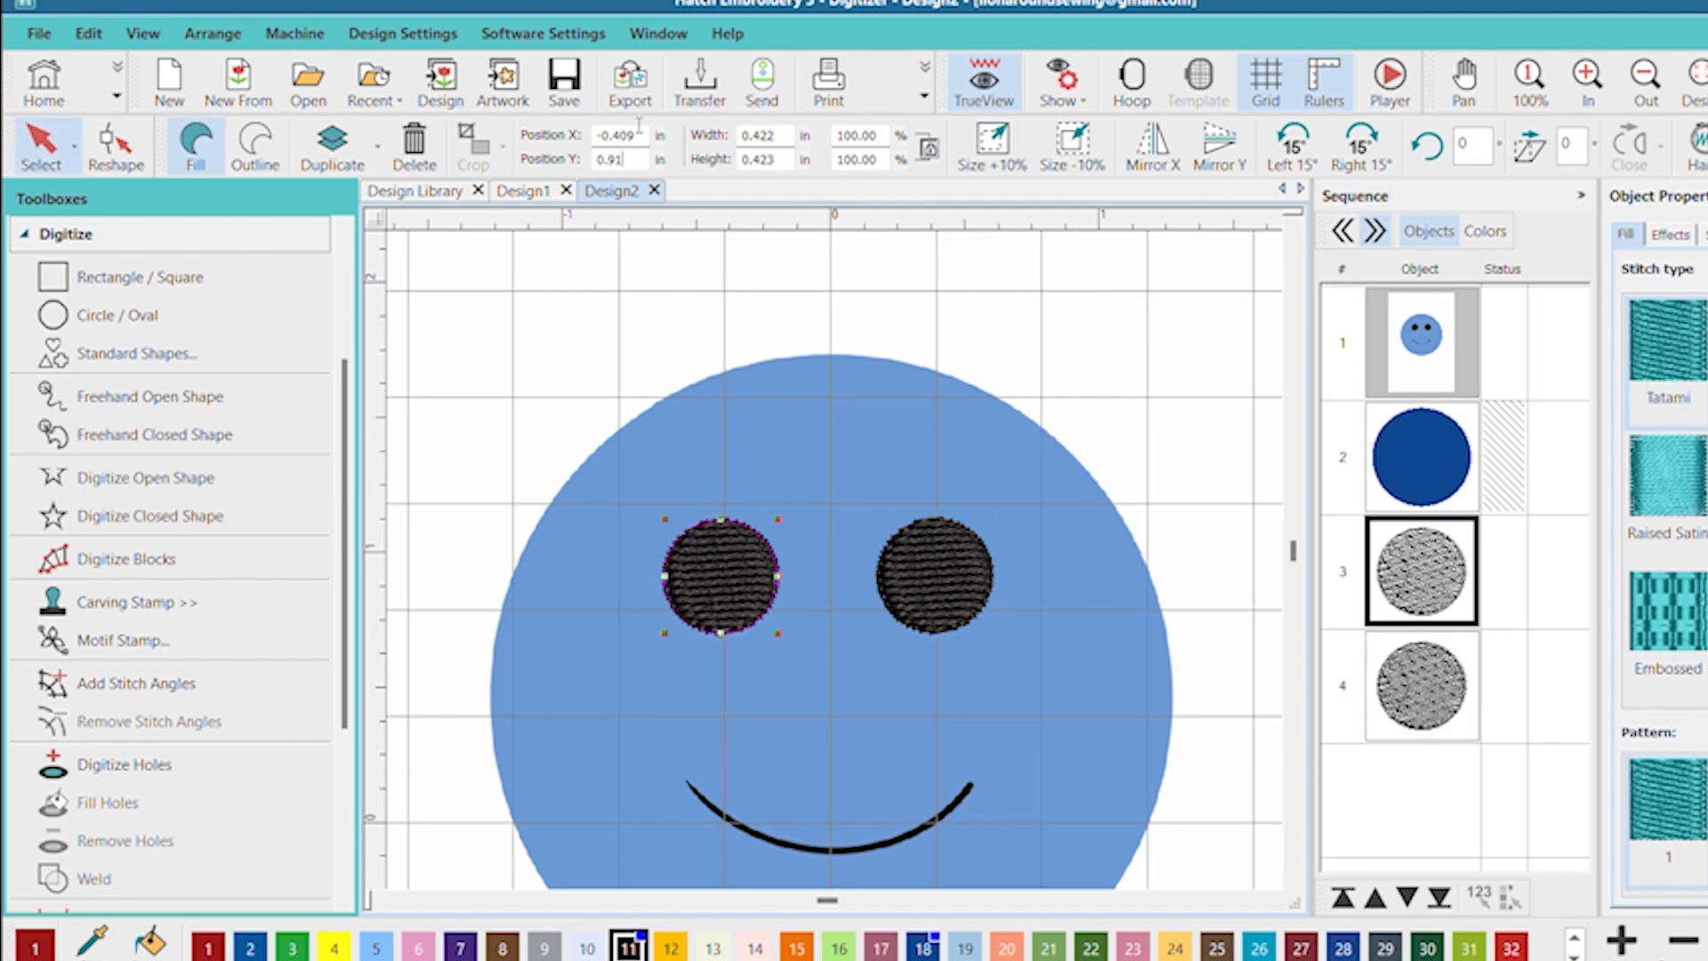
pyautogui.write('5')
pyautogui.press('Return')
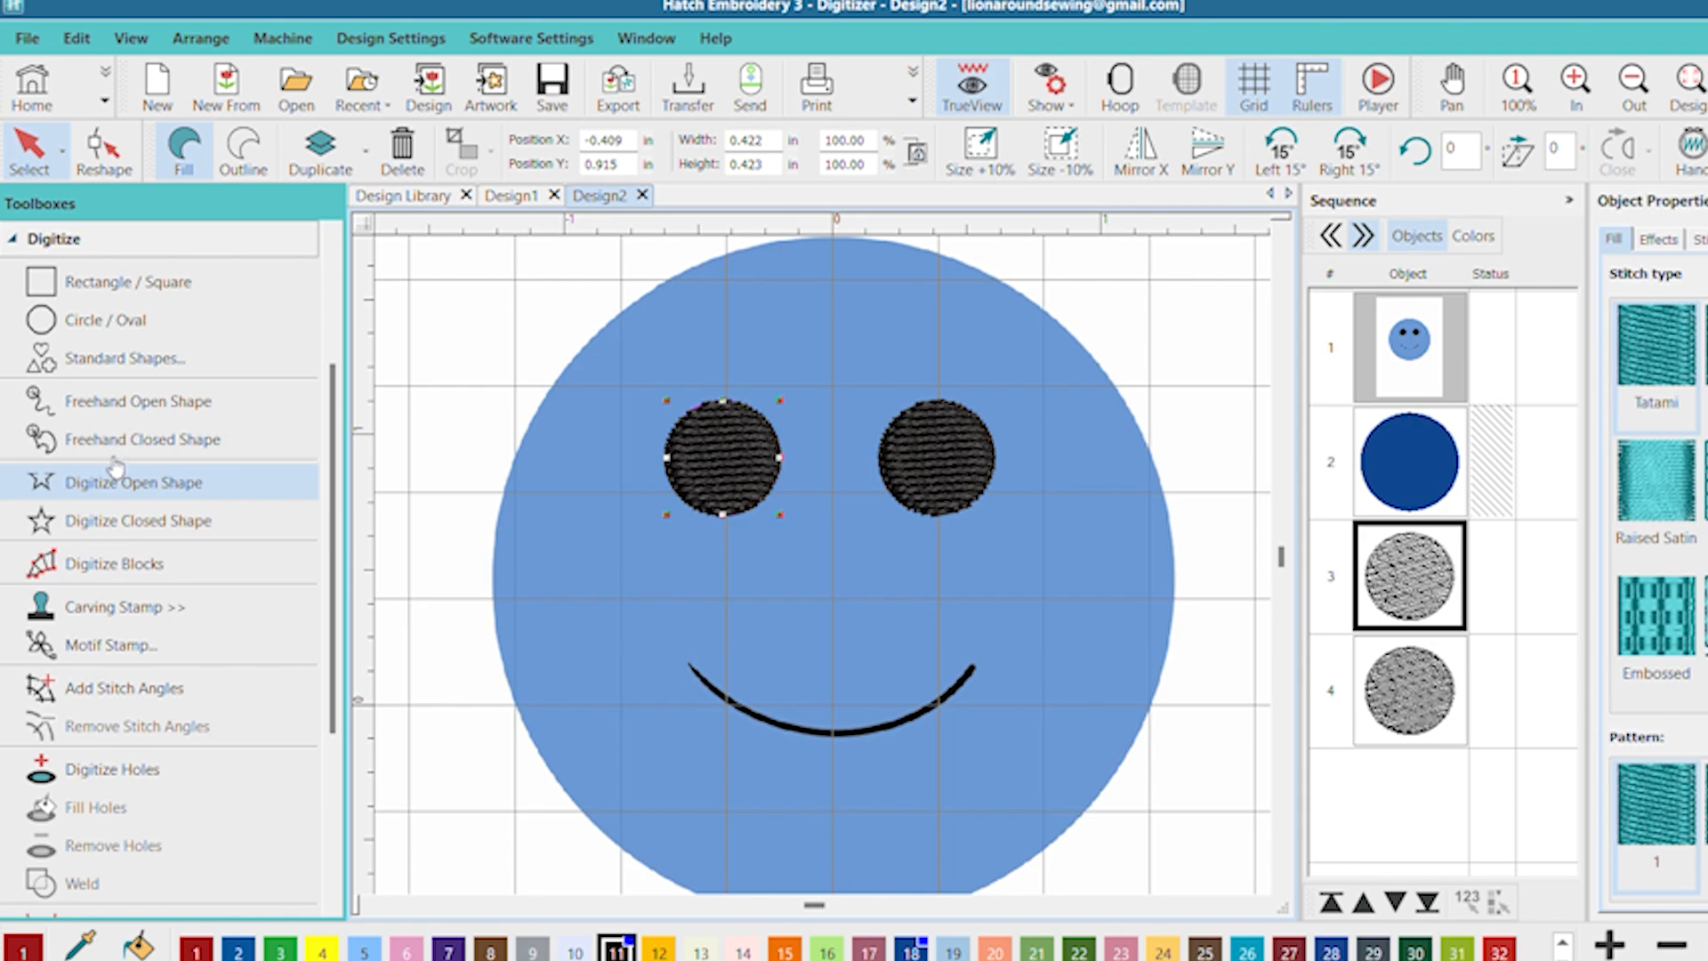
# - Trace the artwork's smile as an open shape from its left end to its right end, about 1.09 in wide
pyautogui.click(109, 455)
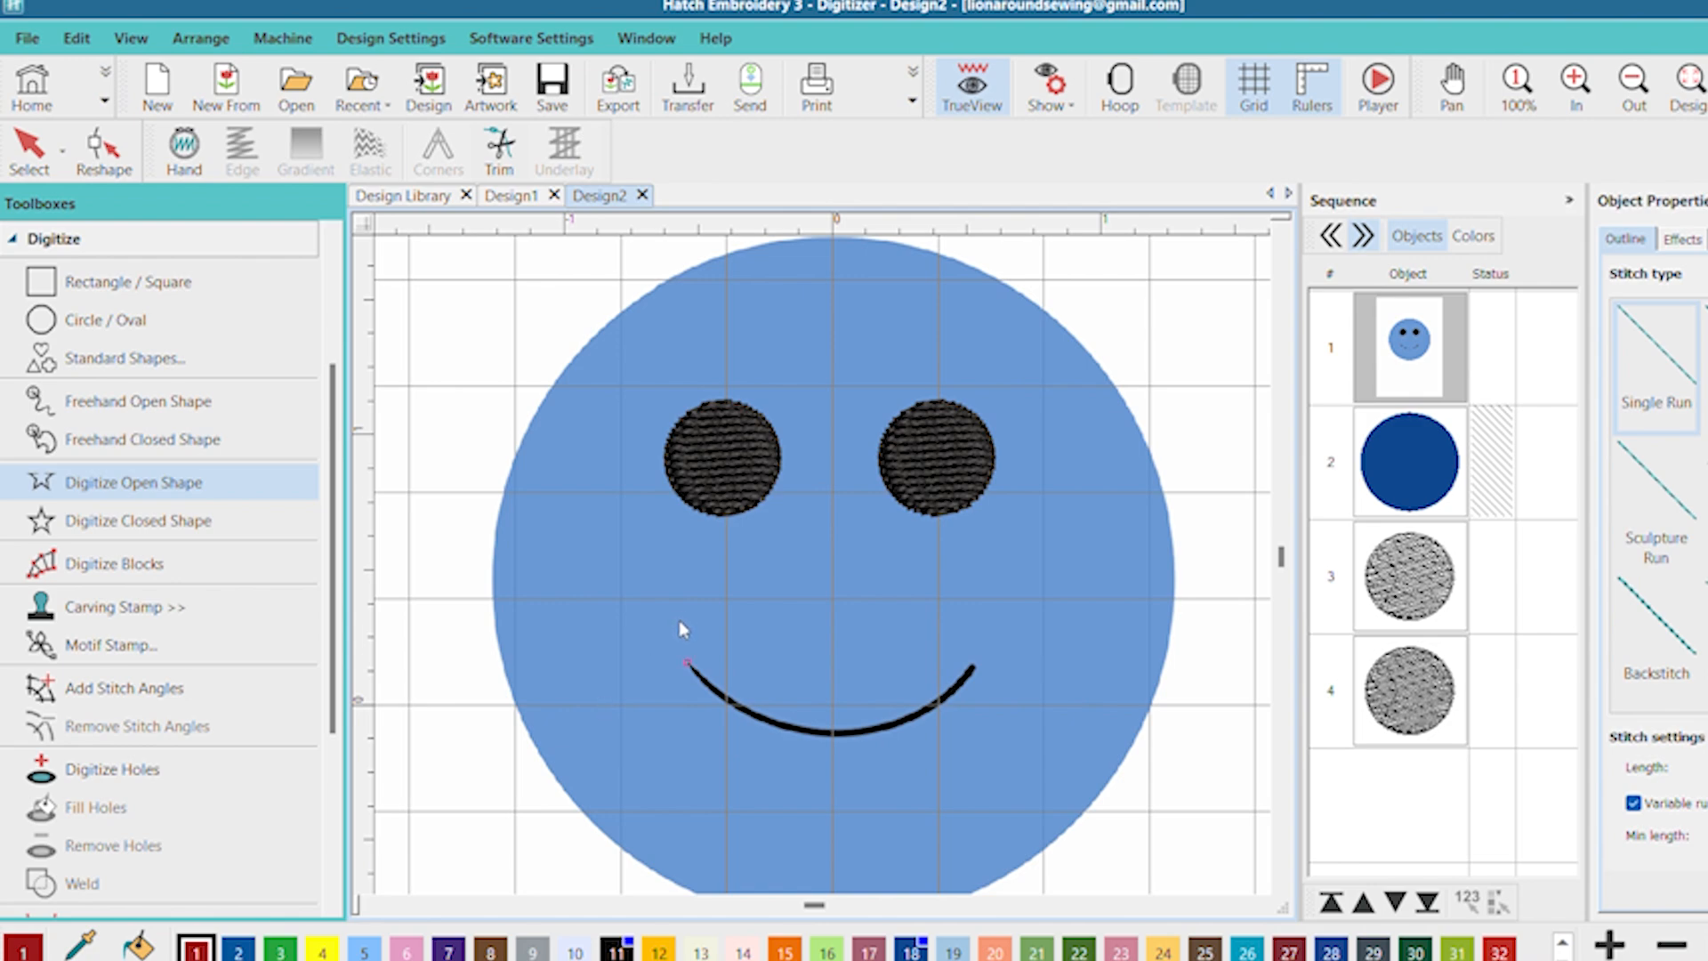
pyautogui.click(687, 663)
pyautogui.rightClick(726, 700)
pyautogui.rightClick(781, 725)
pyautogui.click(842, 730)
pyautogui.rightClick(901, 720)
pyautogui.click(974, 662)
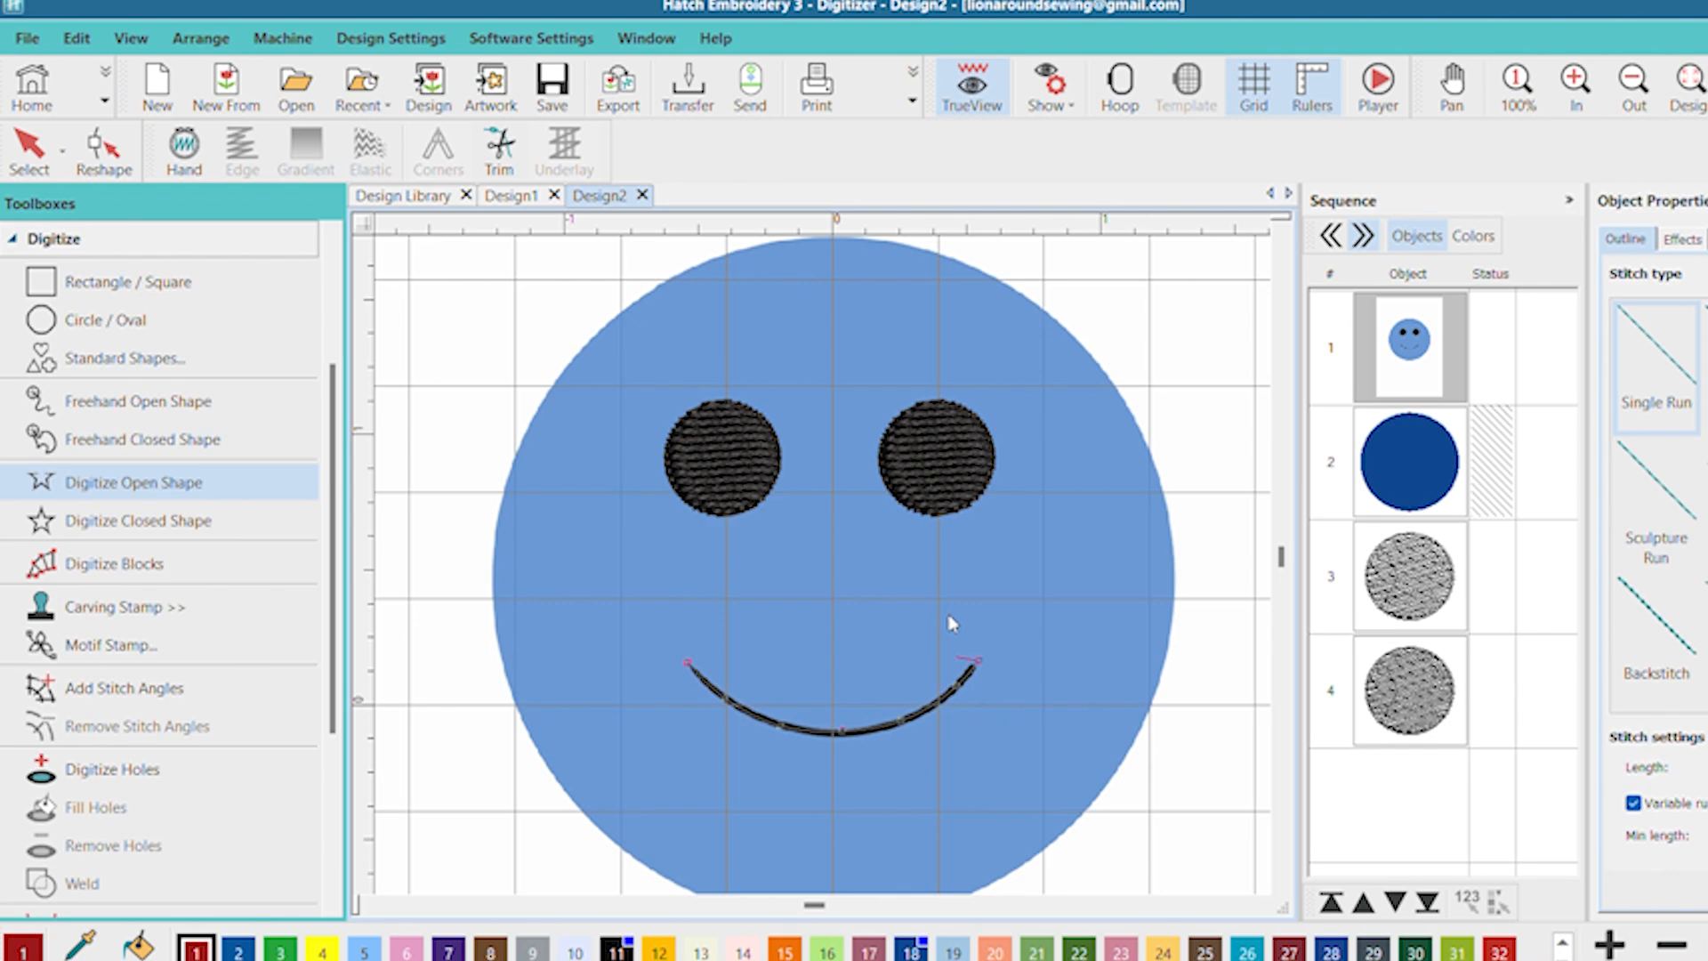
pyautogui.press('Return')
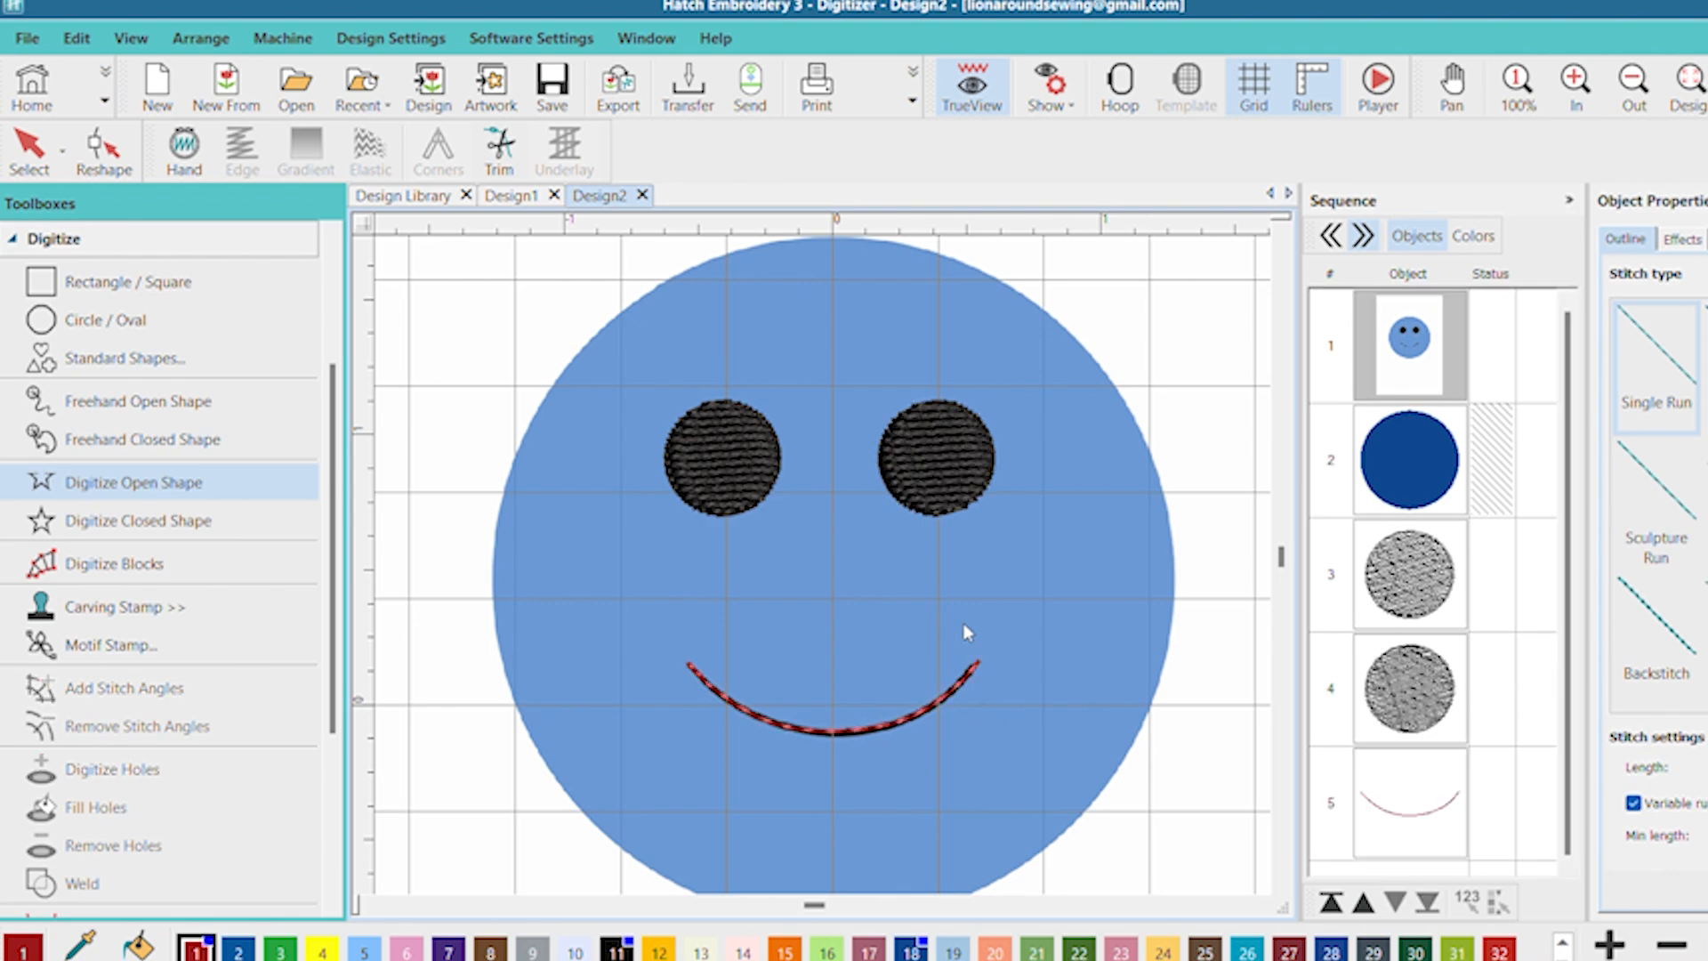
# - Reshape the digitized smile by nudging its lower curve nodes onto the middle of the artwork's black line
pyautogui.scroll(2, 827, 701)
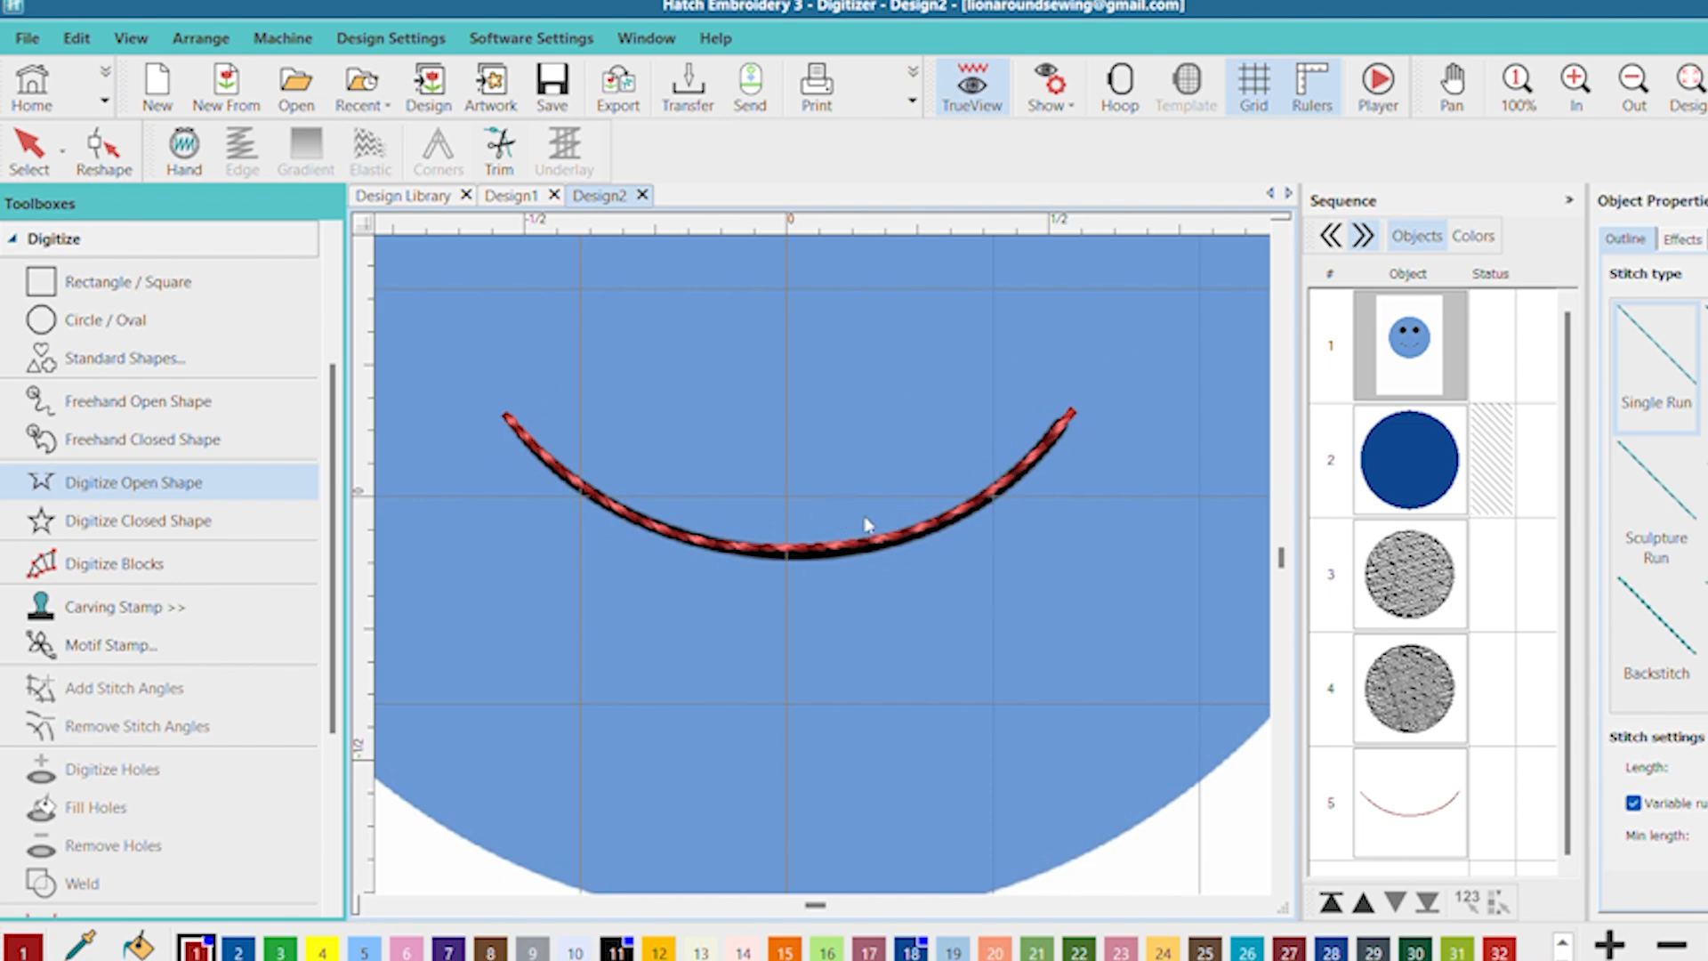
pyautogui.click(1403, 765)
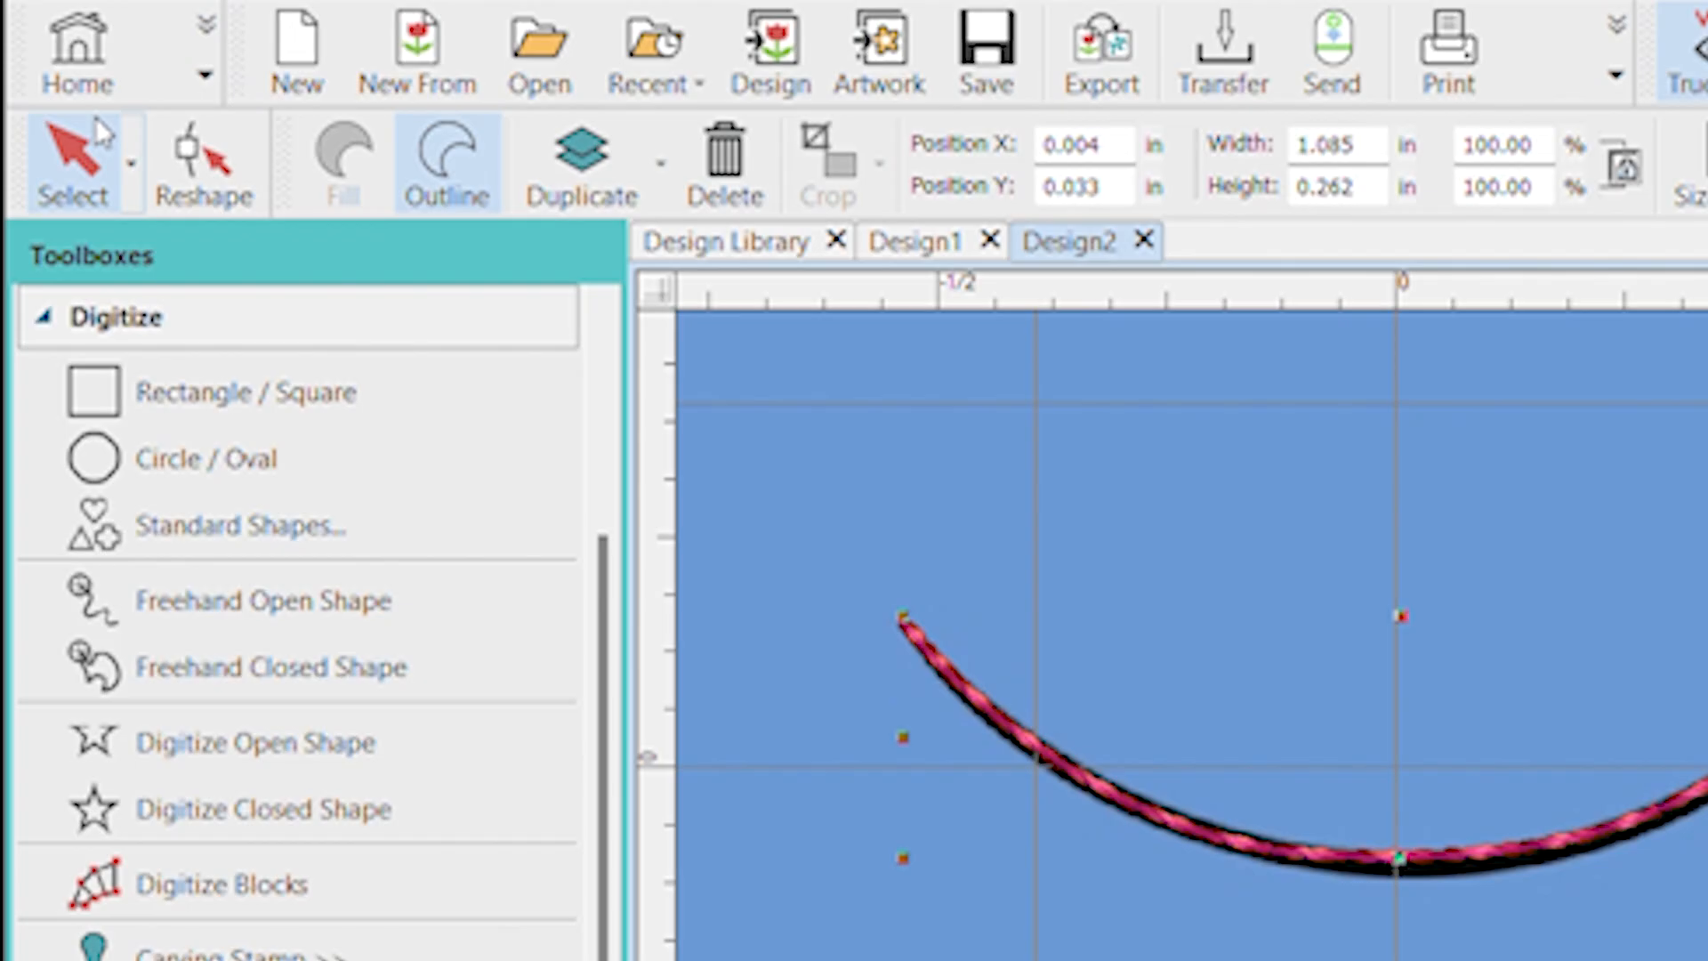
pyautogui.click(203, 160)
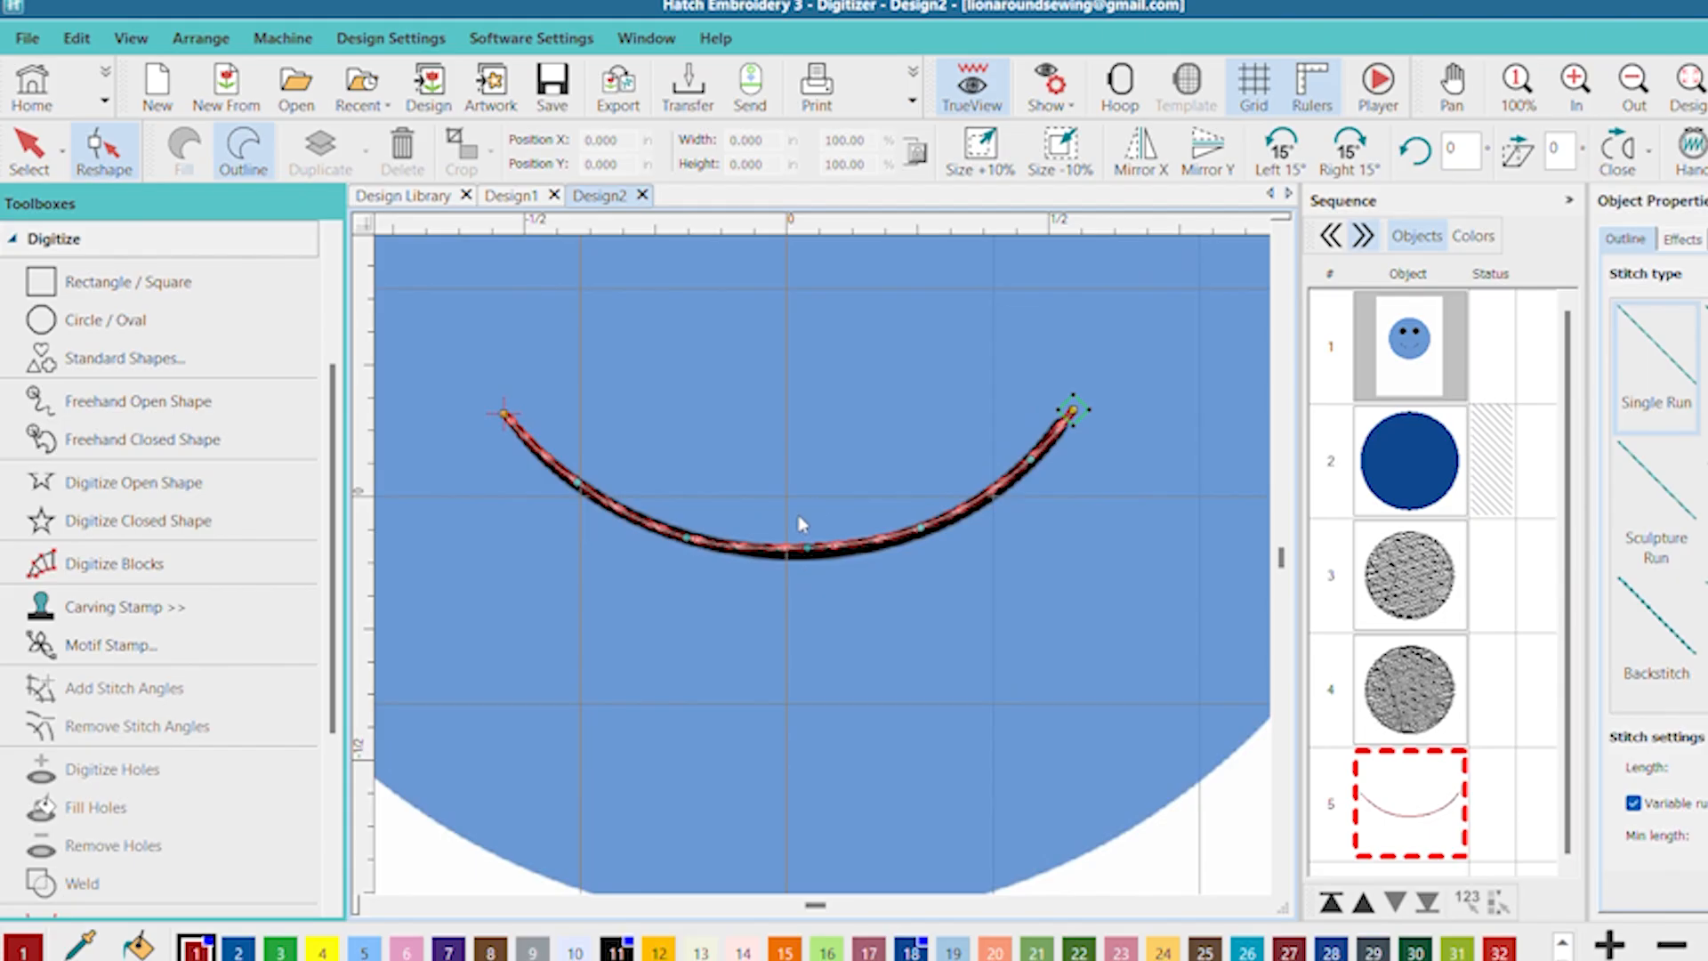
pyautogui.scroll(1, 799, 523)
pyautogui.moveTo(819, 519); pyautogui.dragTo(824, 527)
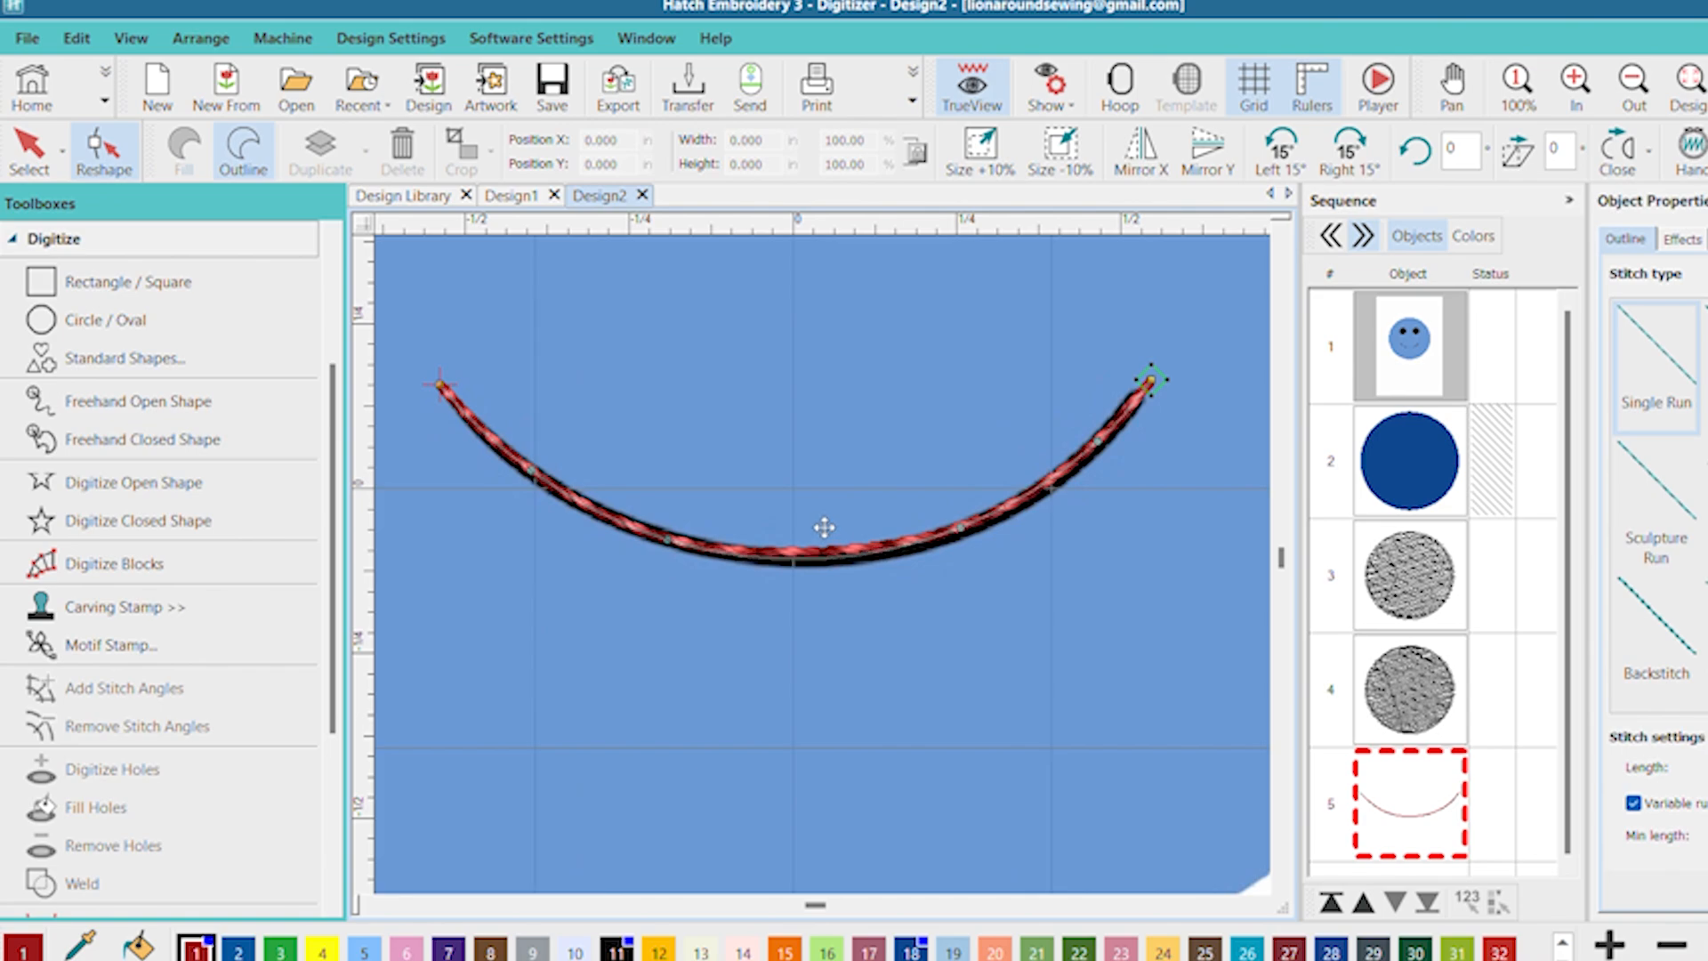
pyautogui.moveTo(961, 501); pyautogui.dragTo(964, 506)
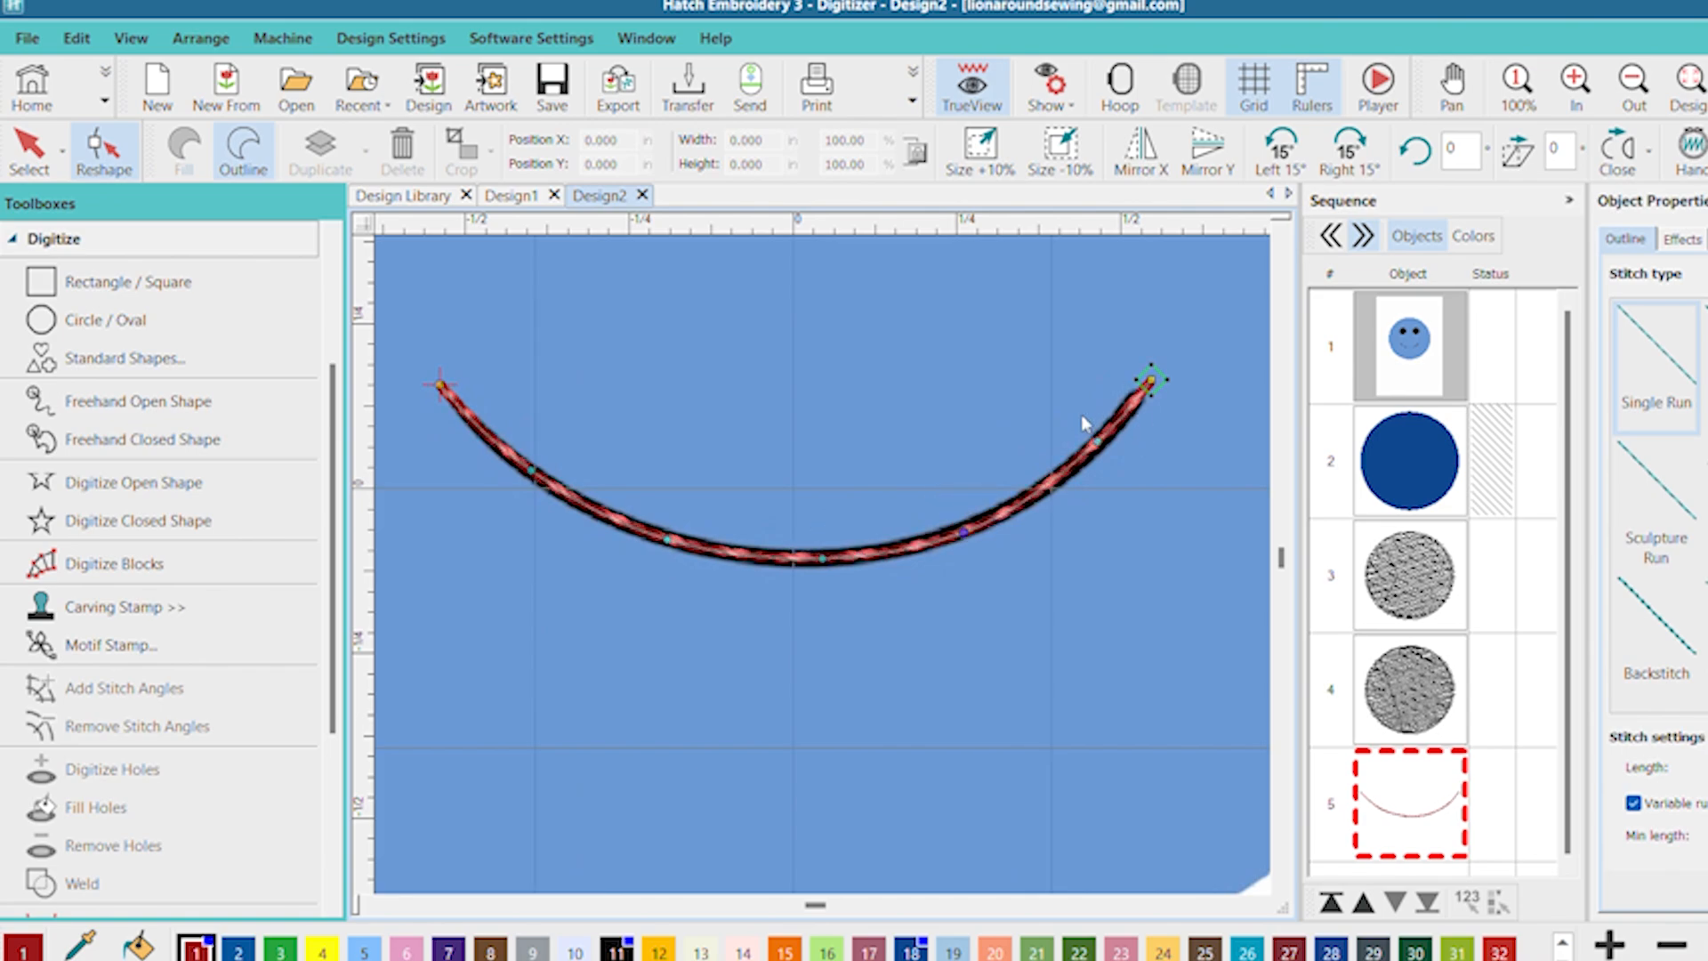
pyautogui.moveTo(964, 503); pyautogui.dragTo(961, 501)
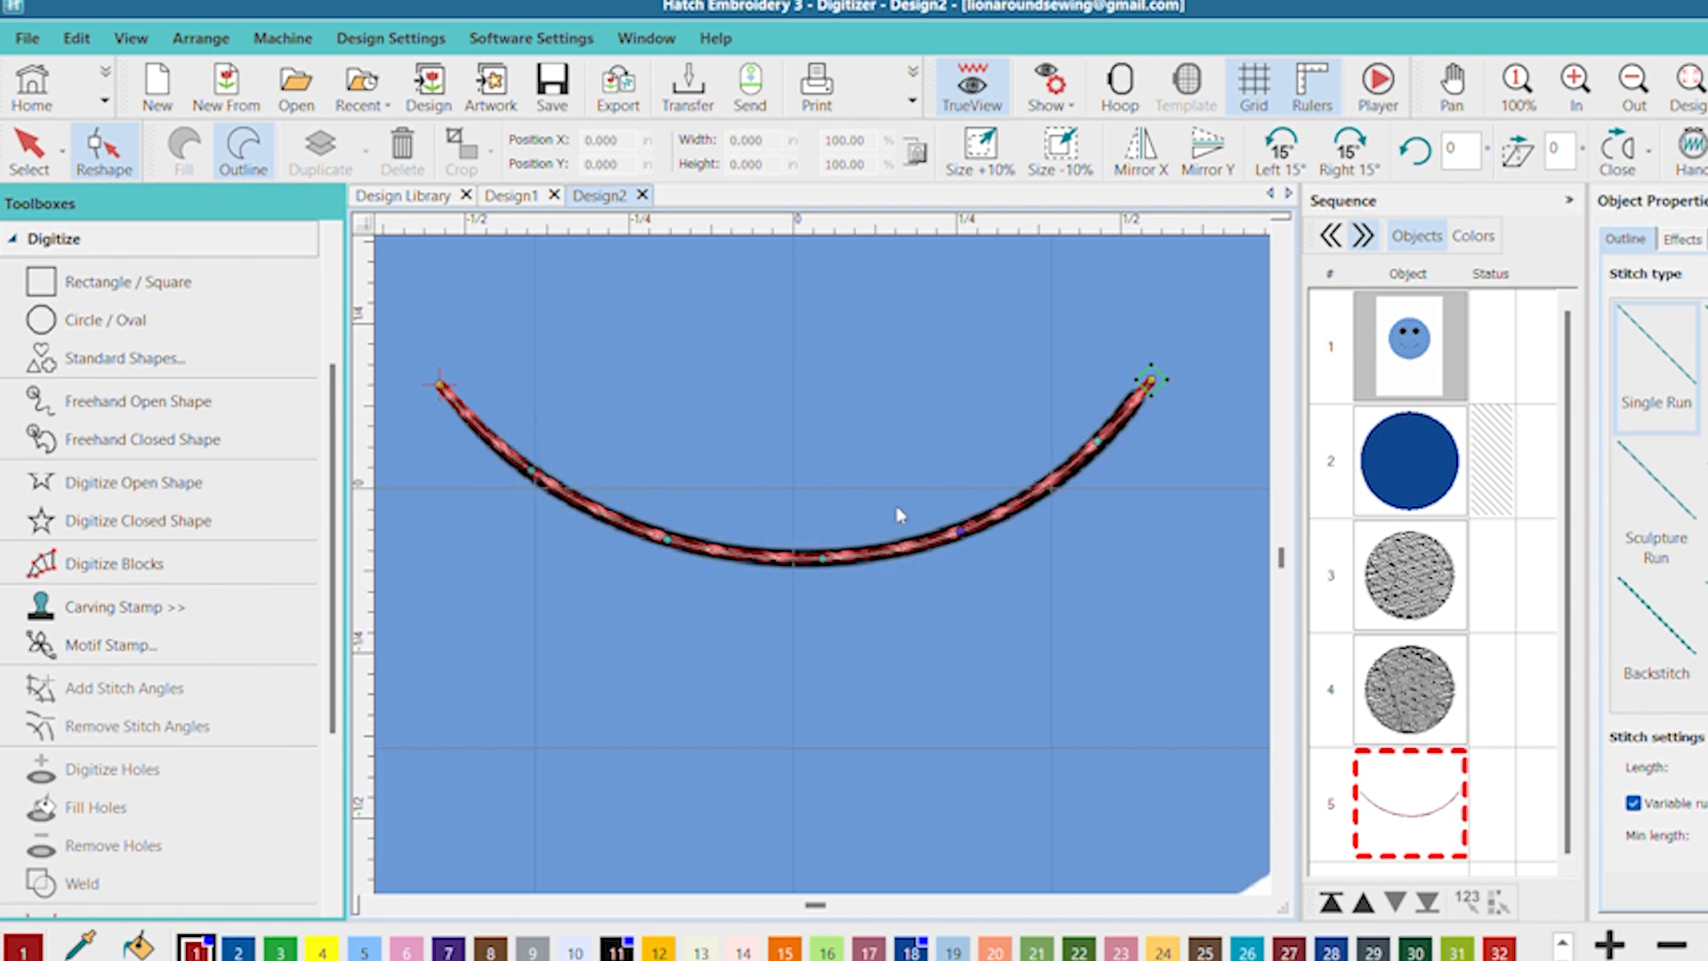
pyautogui.click(1153, 350)
pyautogui.scroll(-2, 1152, 349)
pyautogui.scroll(-1, 1028, 481)
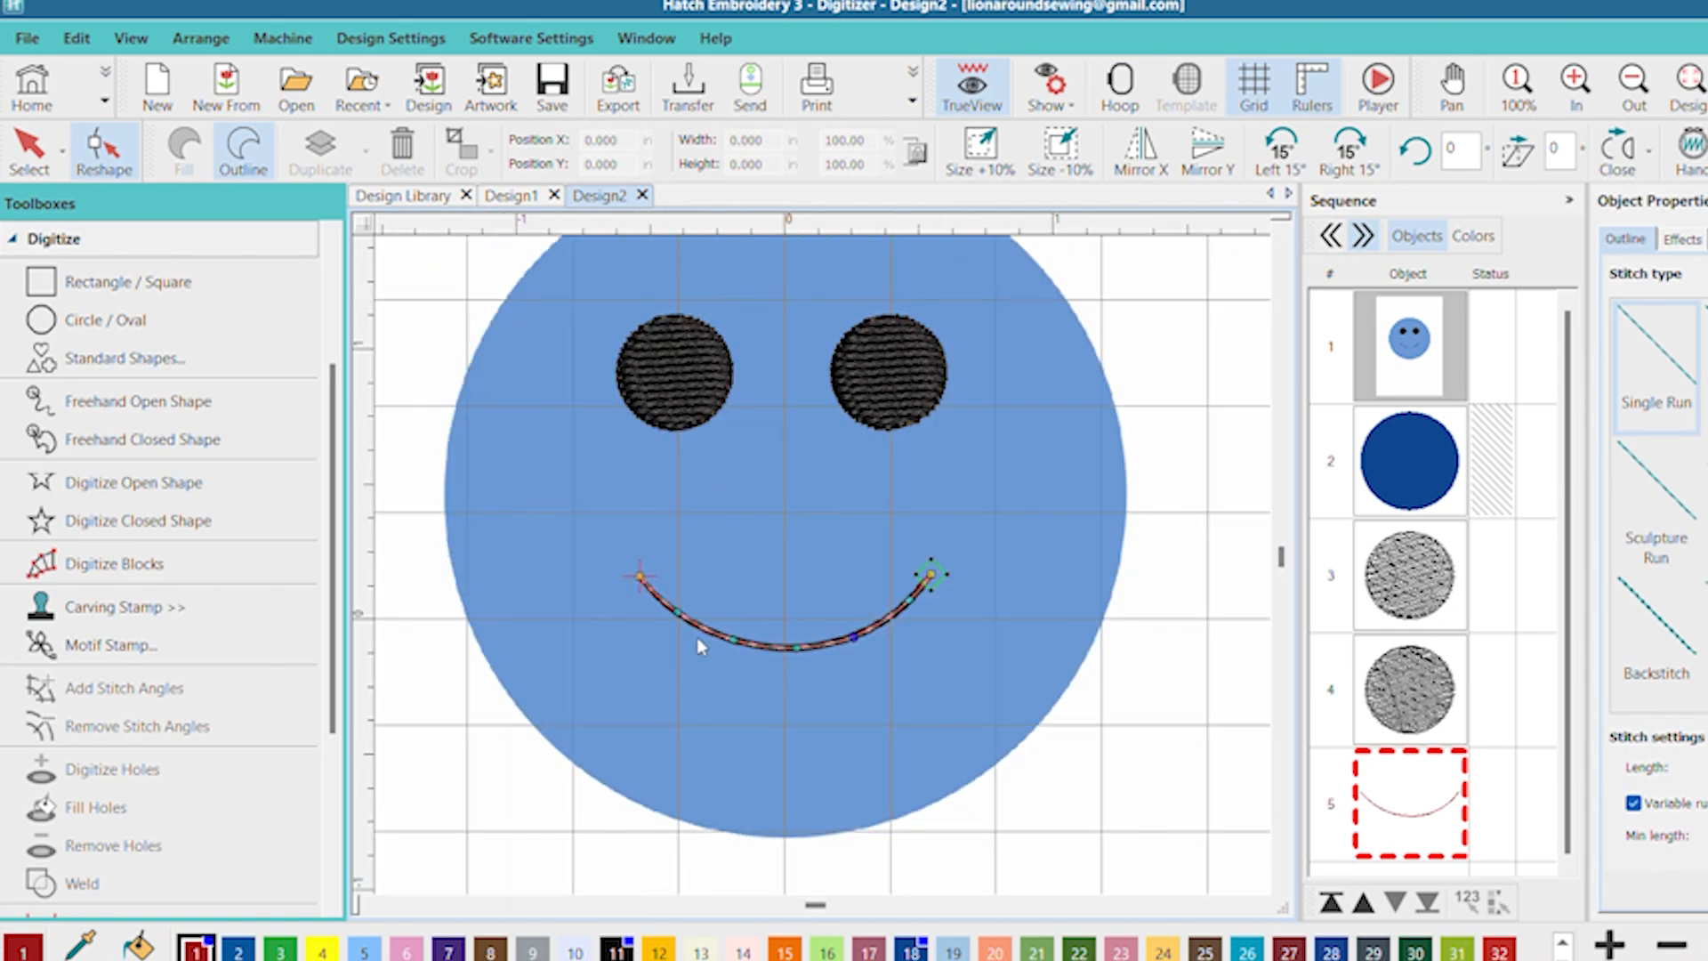
# - Move the smile's right end node inward, pull its bottom node well below the line, and return it to the artwork curve
pyautogui.click(931, 572)
pyautogui.moveTo(931, 572)
pyautogui.mouseDown()
pyautogui.moveTo(953, 521)
pyautogui.moveTo(1001, 480)
pyautogui.moveTo(1003, 500)
pyautogui.moveTo(1006, 472)
pyautogui.moveTo(928, 548)
pyautogui.moveTo(926, 578)
pyautogui.mouseUp()
pyautogui.click(796, 645)
pyautogui.moveTo(796, 618); pyautogui.dragTo(795, 686)
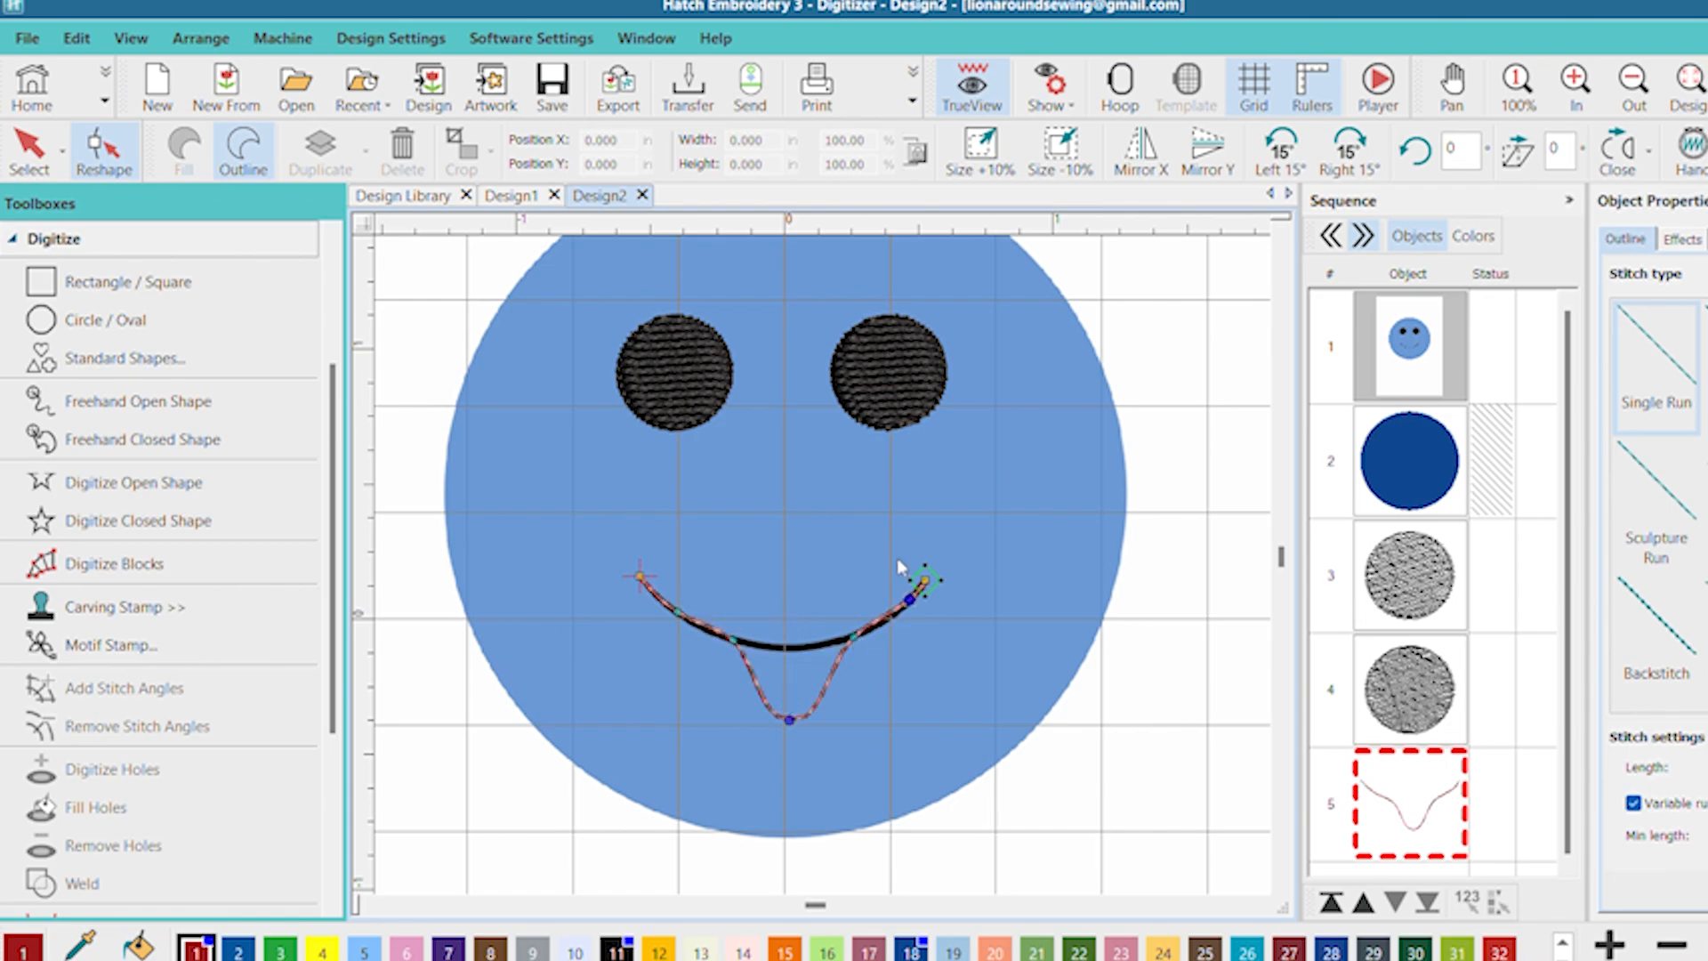
pyautogui.moveTo(789, 693); pyautogui.dragTo(789, 618)
pyautogui.scroll(3, 809, 641)
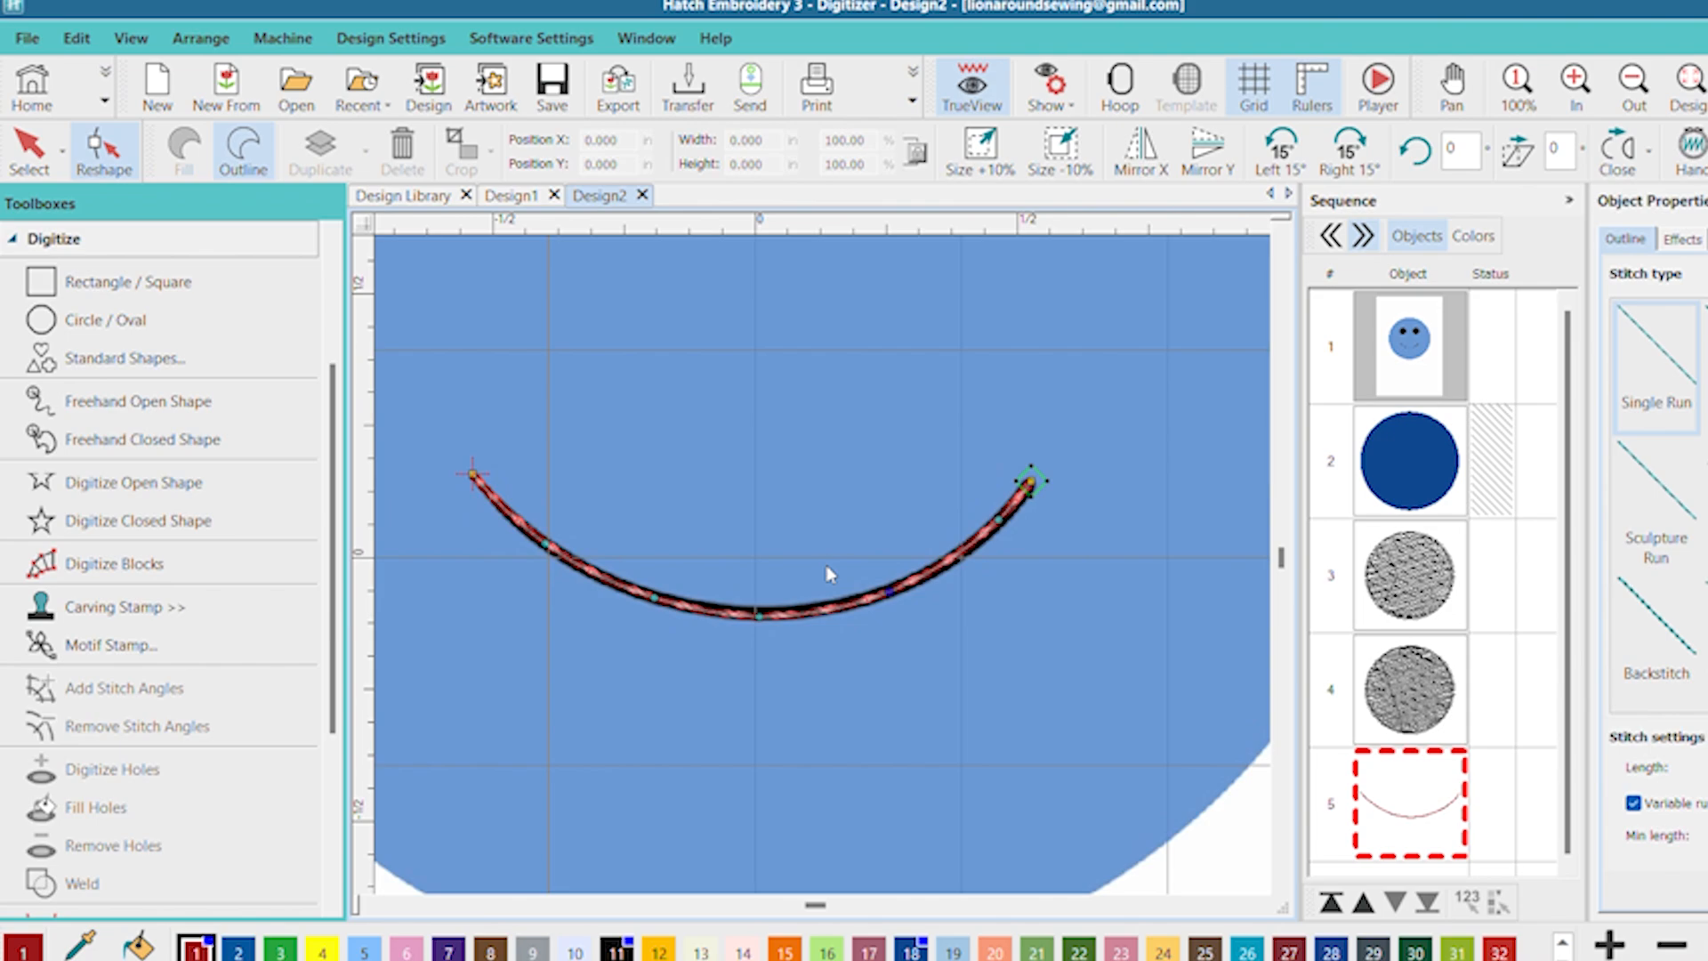
# - Add a node just right of the smile's lowest point, try pulling it far below the line, and undo the pull
pyautogui.click(834, 608)
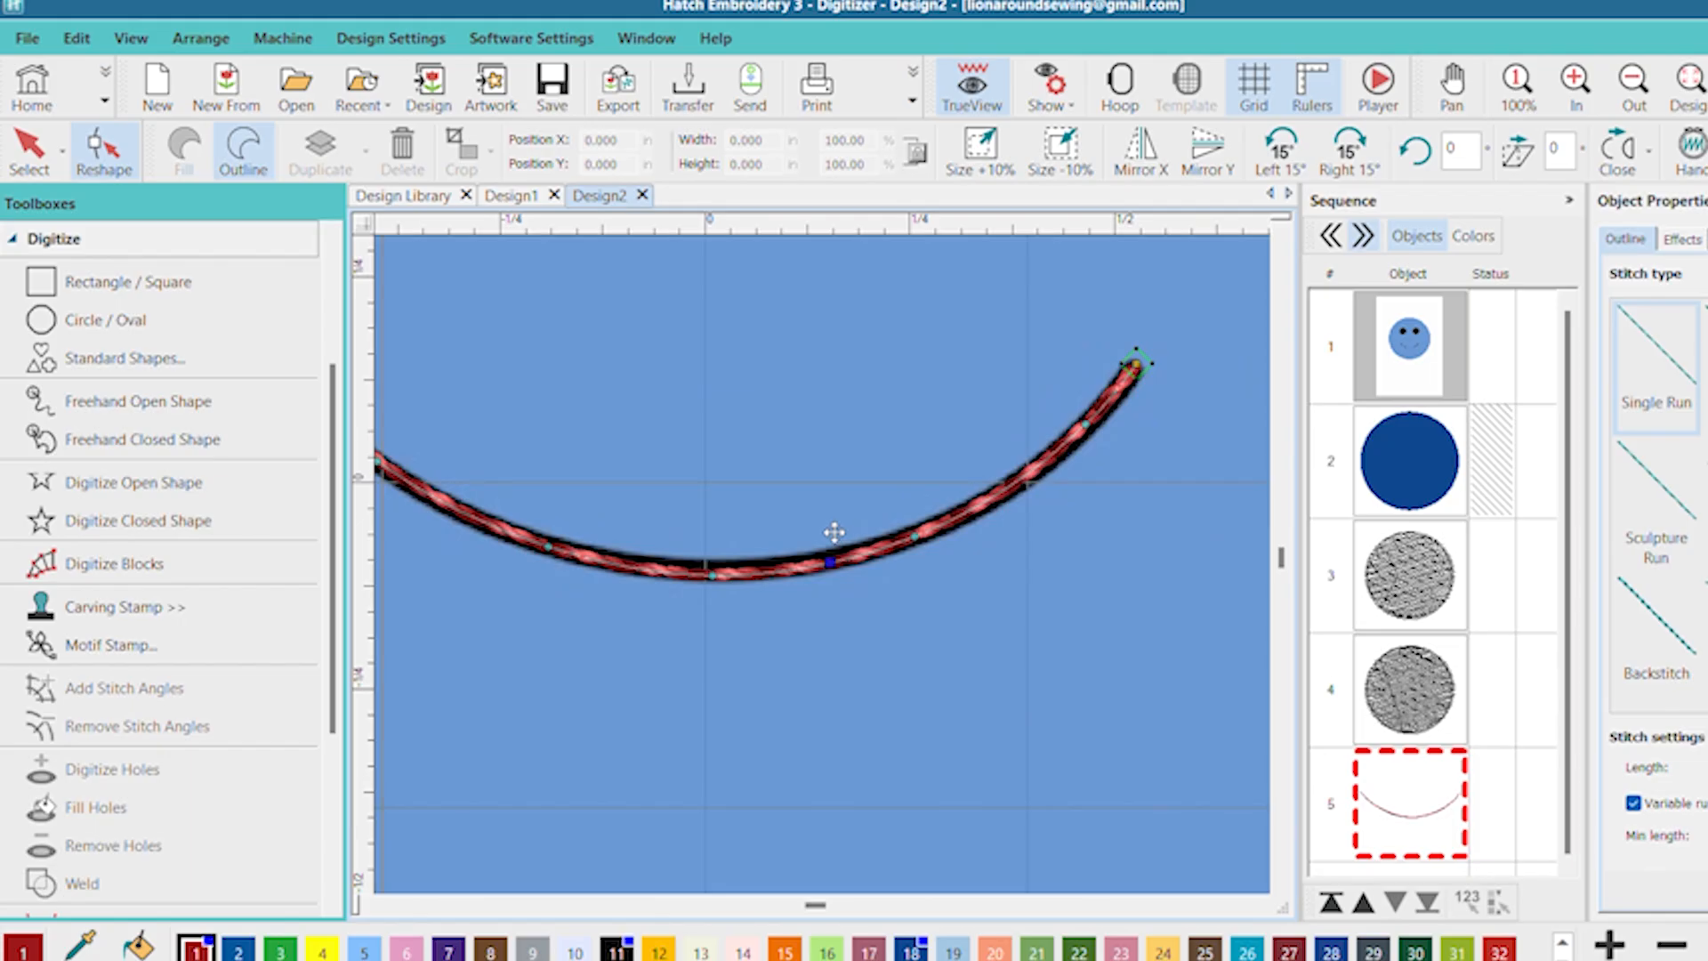
pyautogui.moveTo(851, 495); pyautogui.dragTo(854, 692)
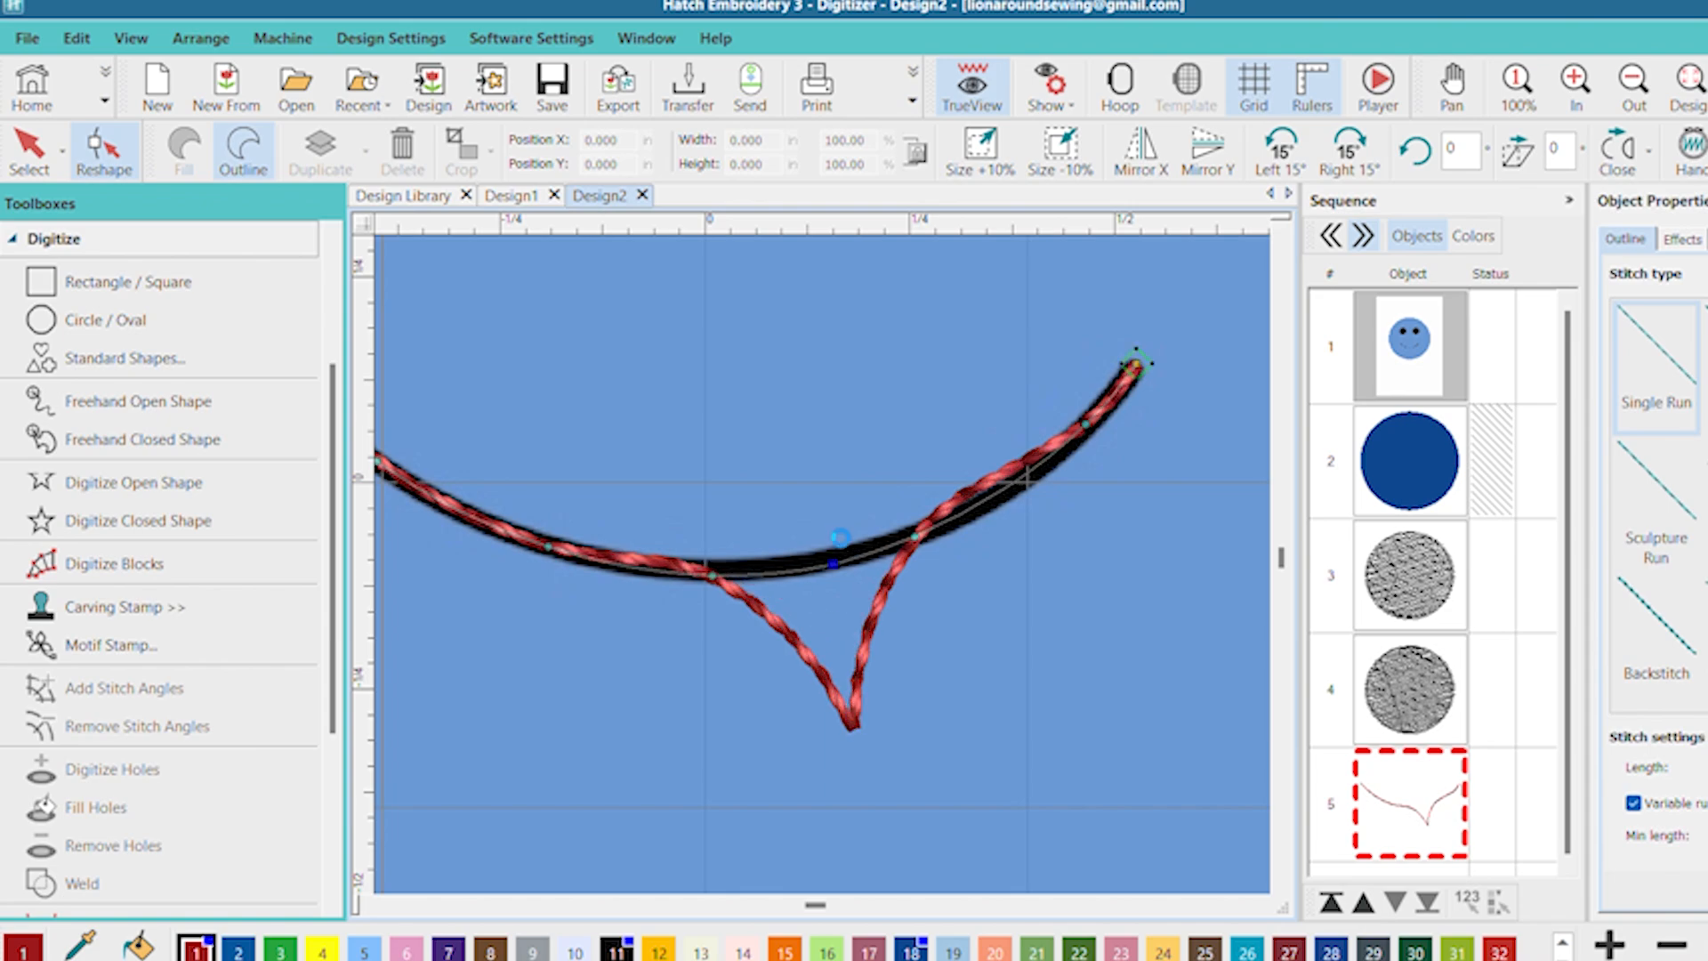
pyautogui.hotkey('ctrl', 'z')
pyautogui.scroll(-2, 827, 533)
pyautogui.scroll(-2, 814, 526)
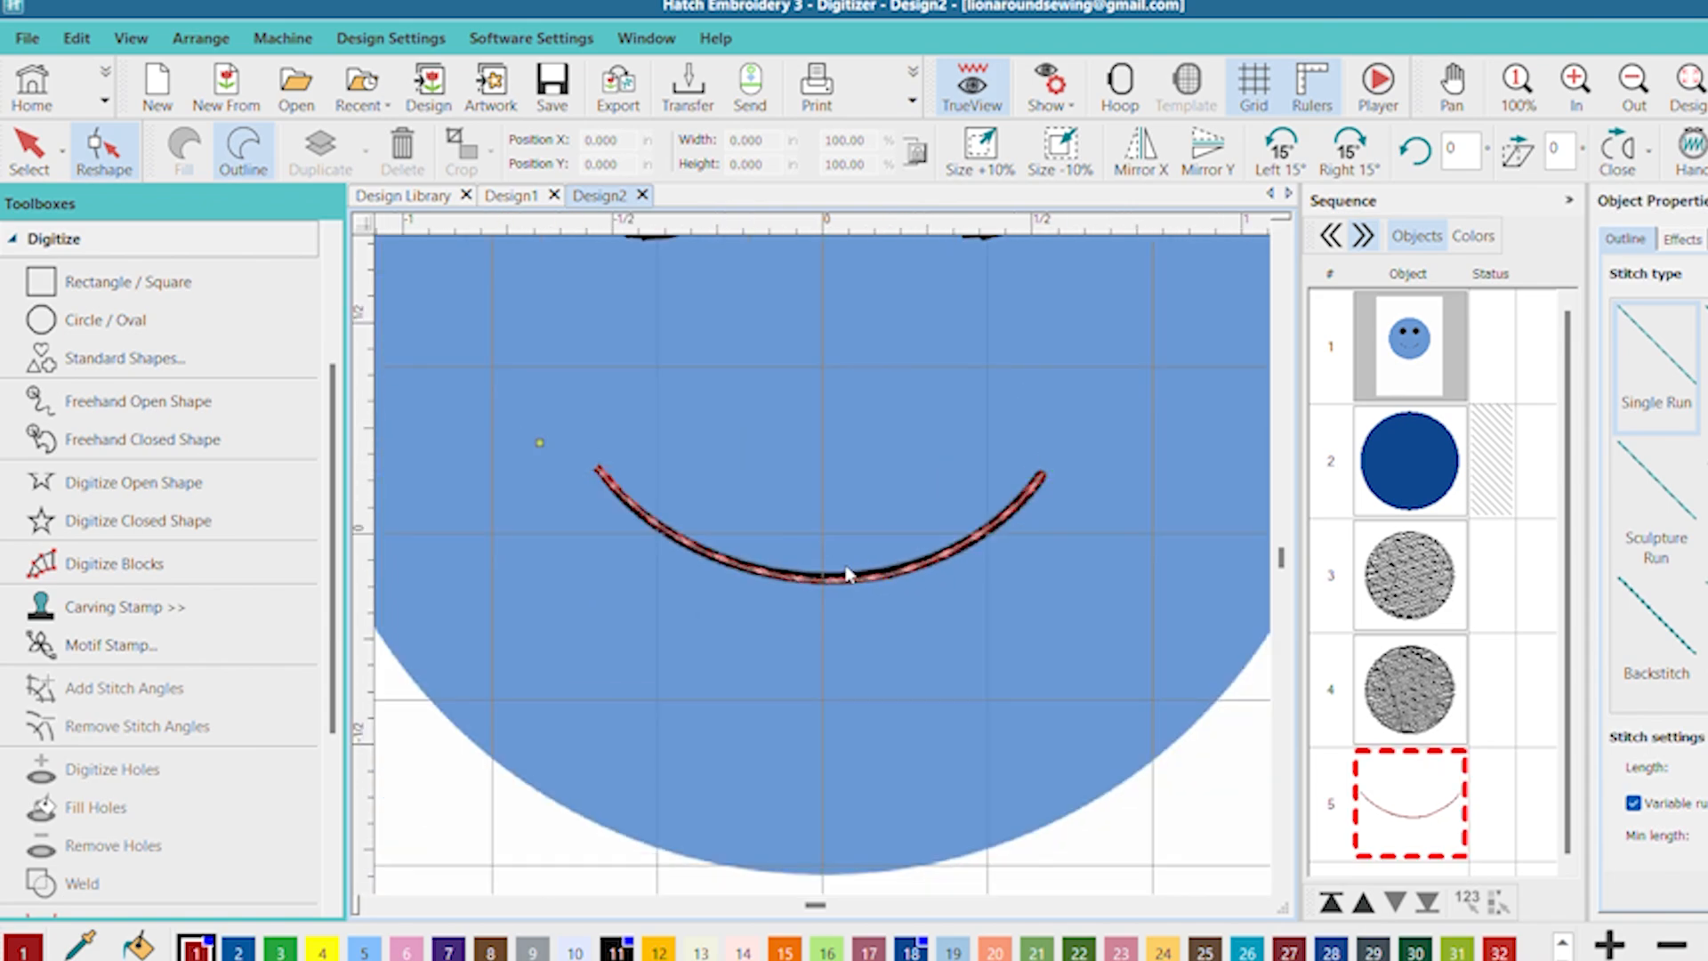
# - Pull the added node below the smile, add a second corner node to its lower left, and spread the two corners apart
pyautogui.scroll(3, 809, 533)
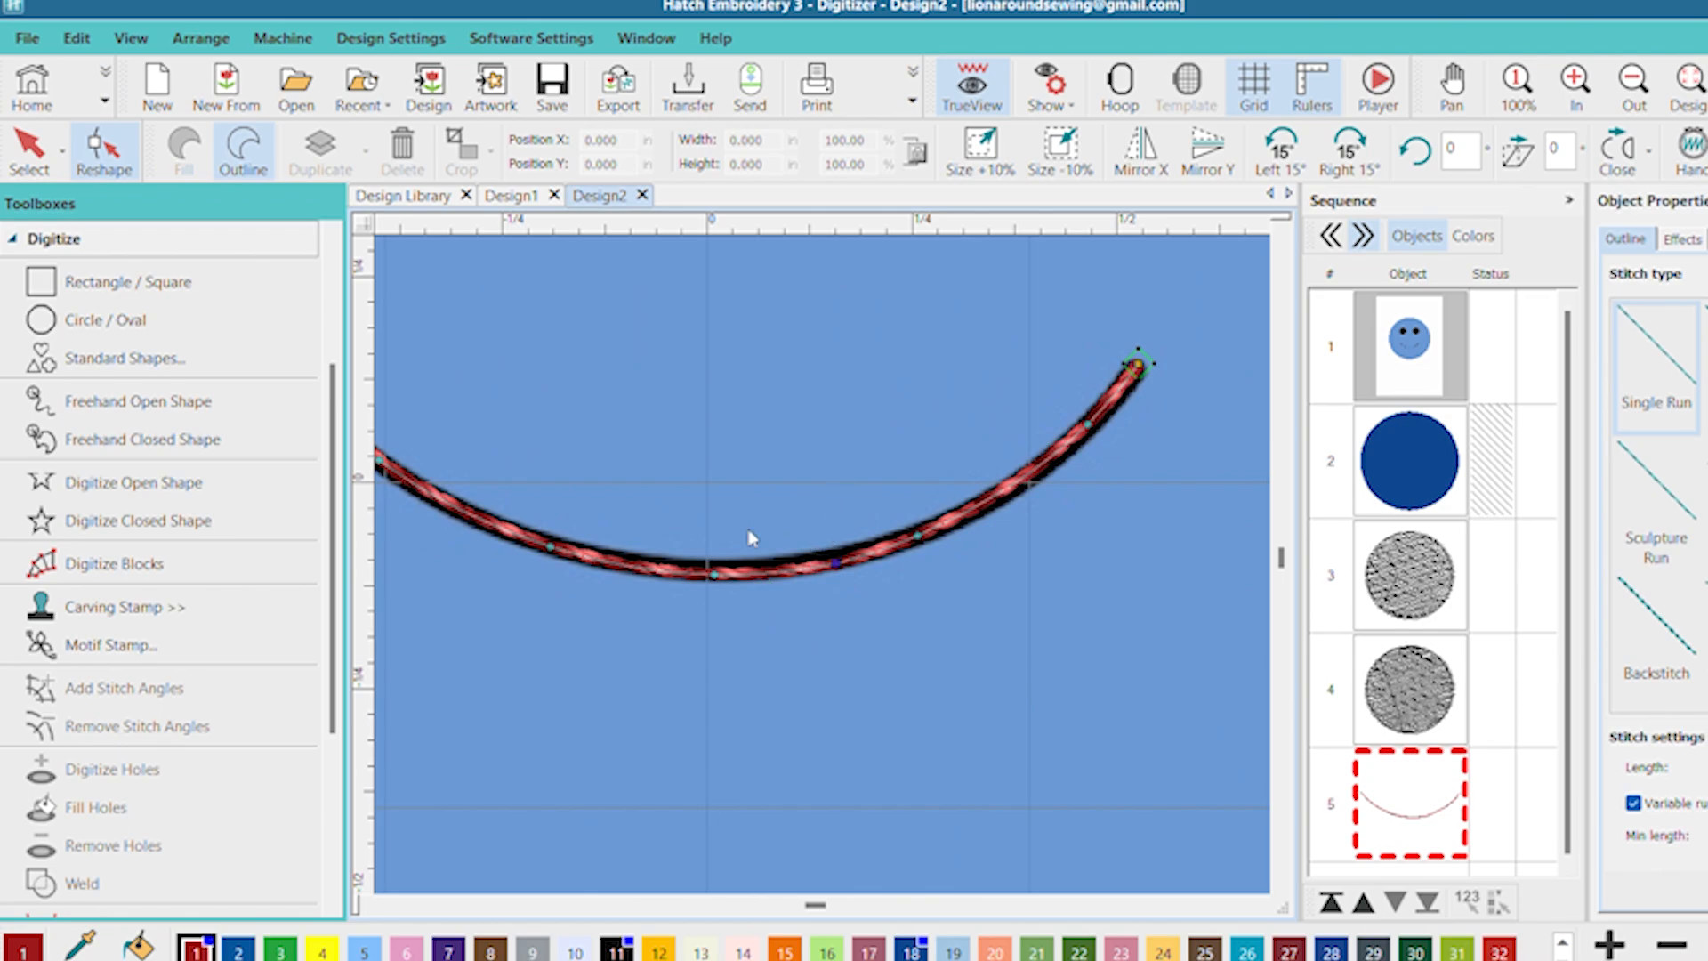
pyautogui.moveTo(836, 563); pyautogui.dragTo(852, 678)
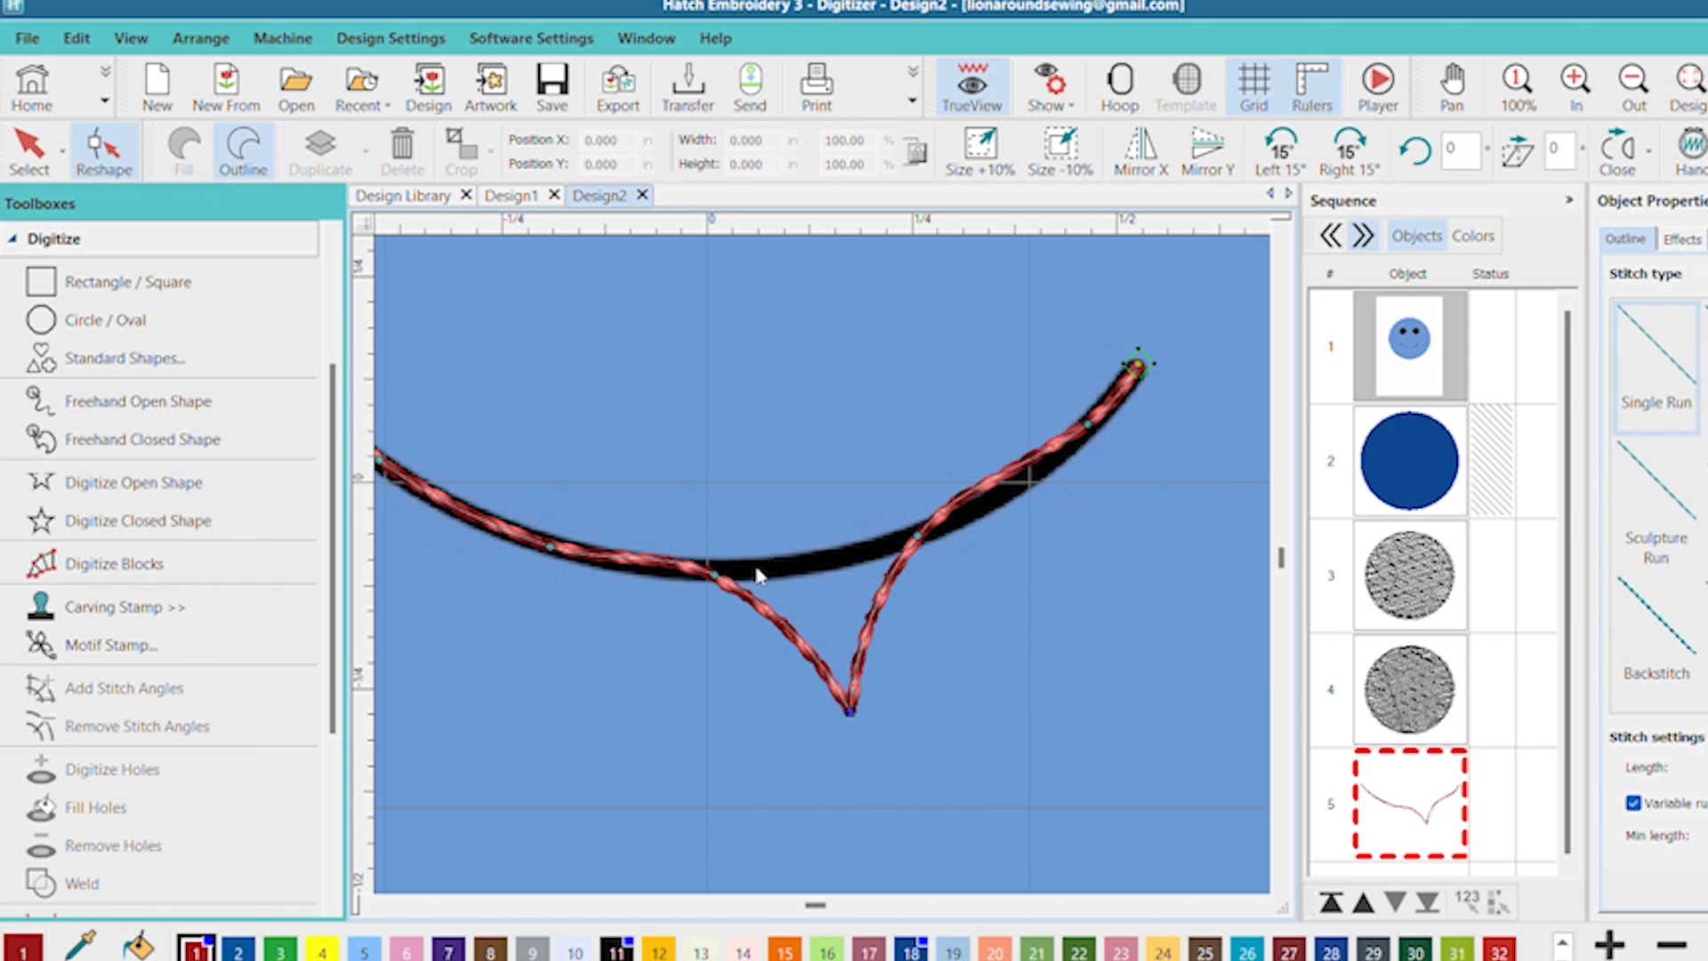
pyautogui.moveTo(762, 579); pyautogui.dragTo(670, 735)
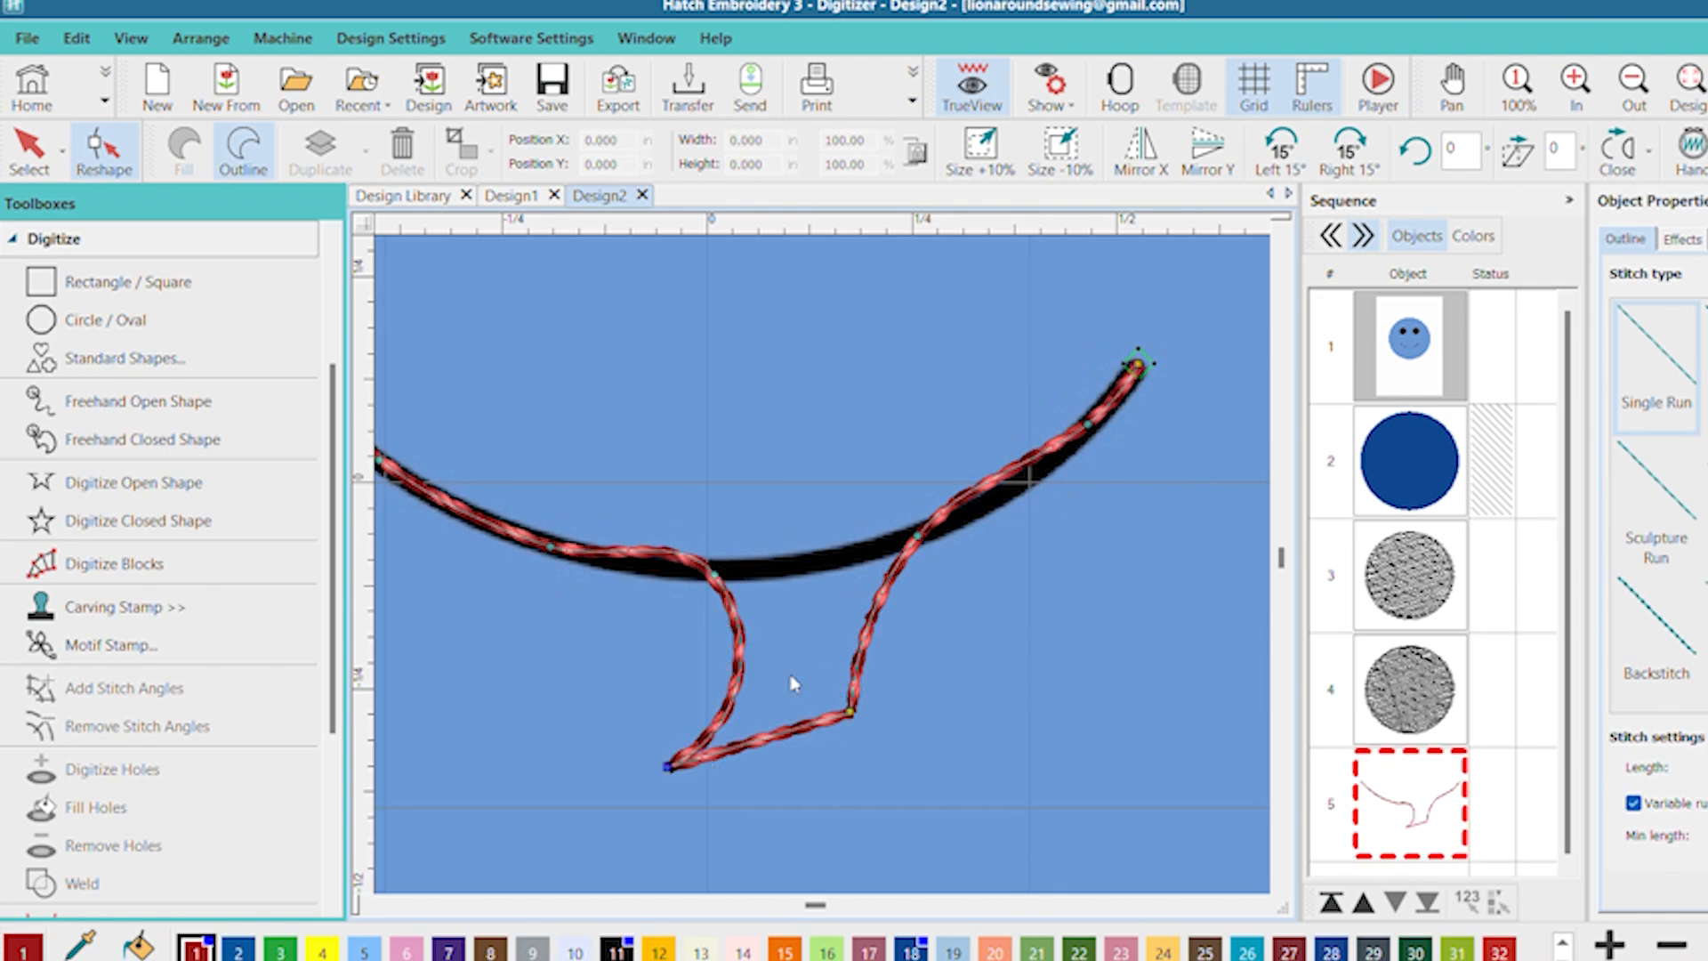
pyautogui.moveTo(852, 711); pyautogui.dragTo(991, 694)
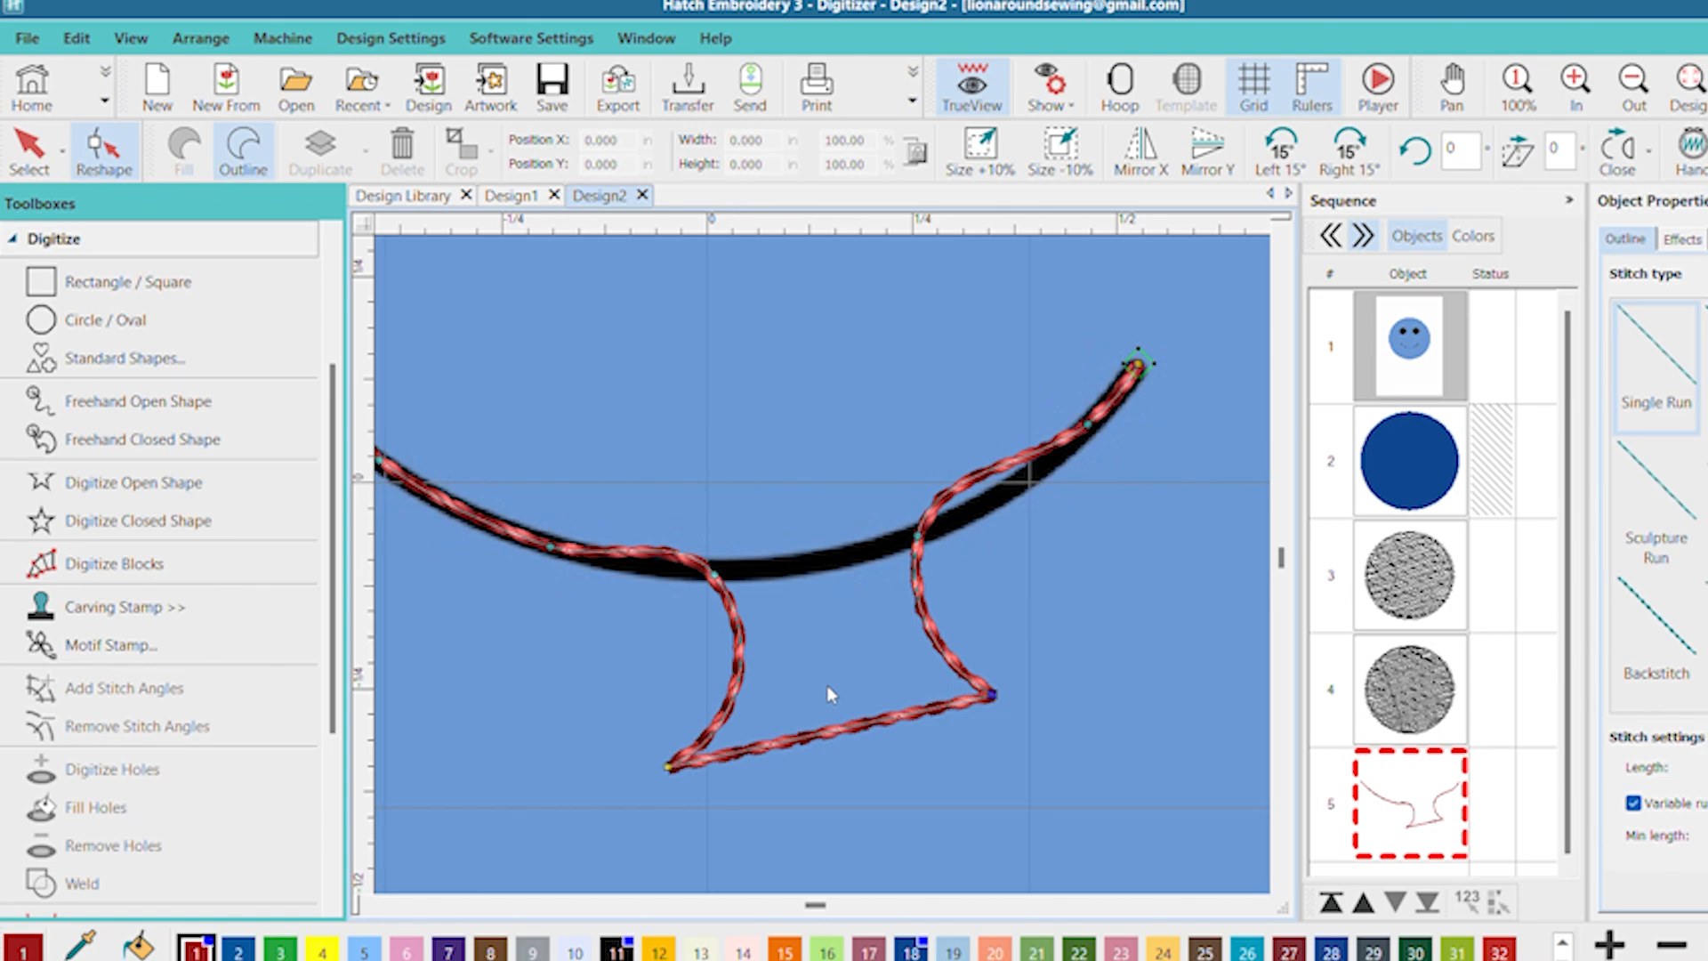
# - Add a curve node between the two lower corners and move it up and down to bend the segment into a rounded bulge
pyautogui.moveTo(827, 692); pyautogui.dragTo(842, 617)
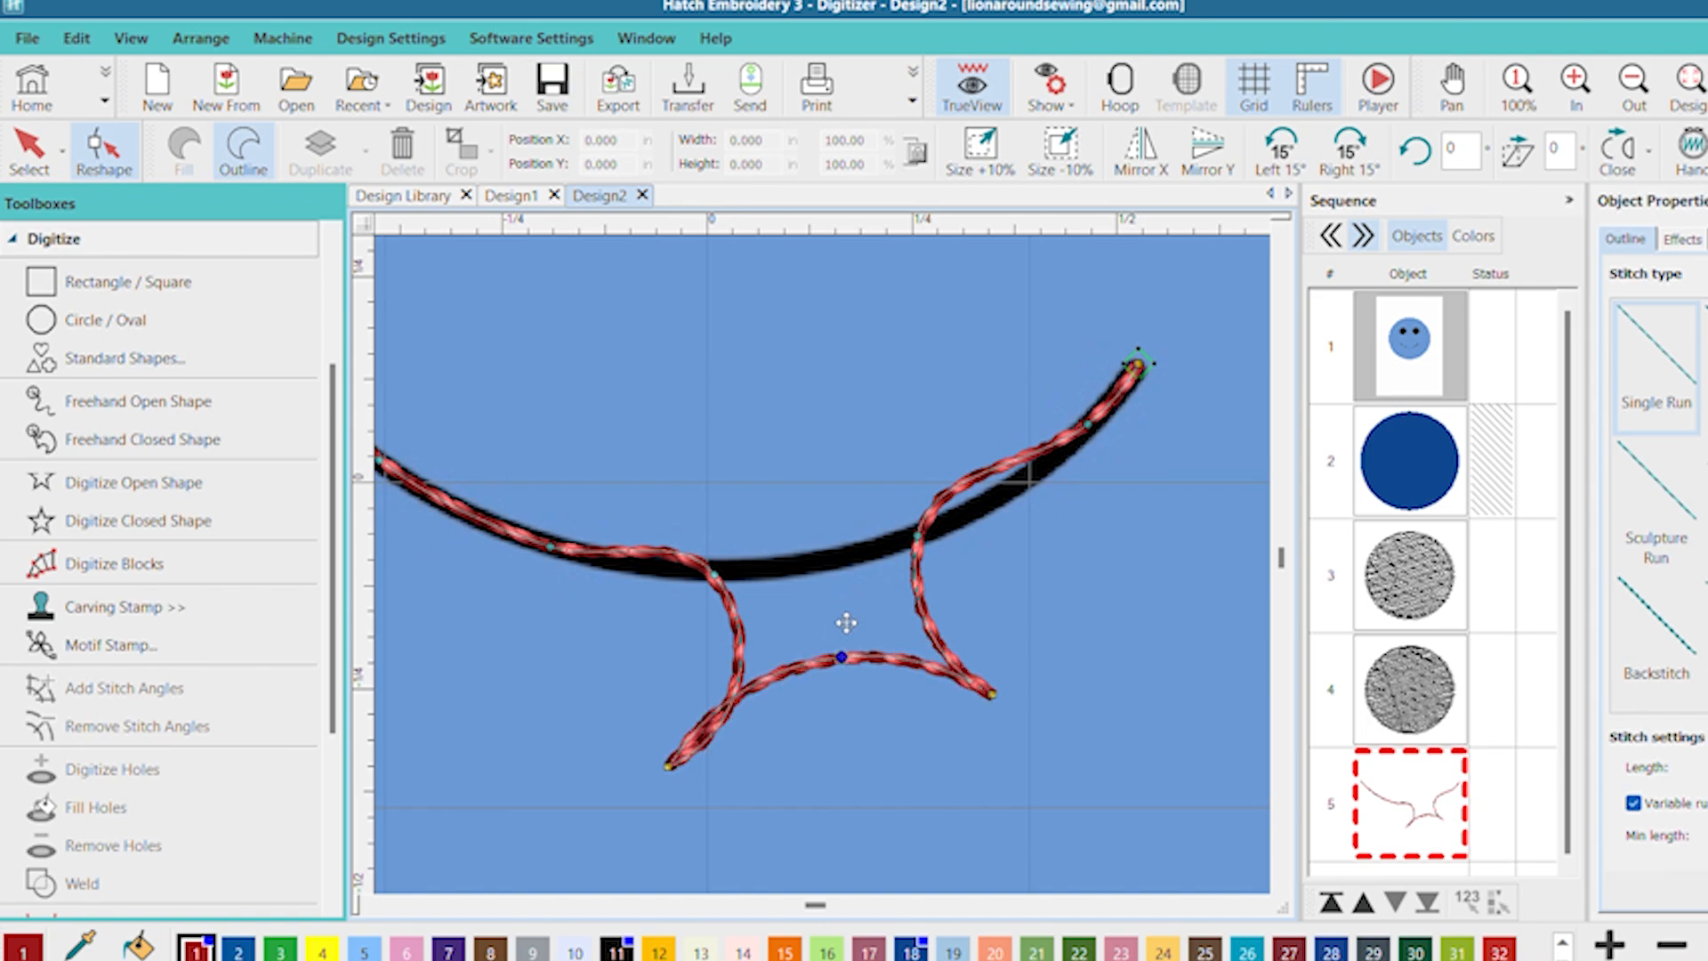
pyautogui.moveTo(845, 623); pyautogui.dragTo(831, 679)
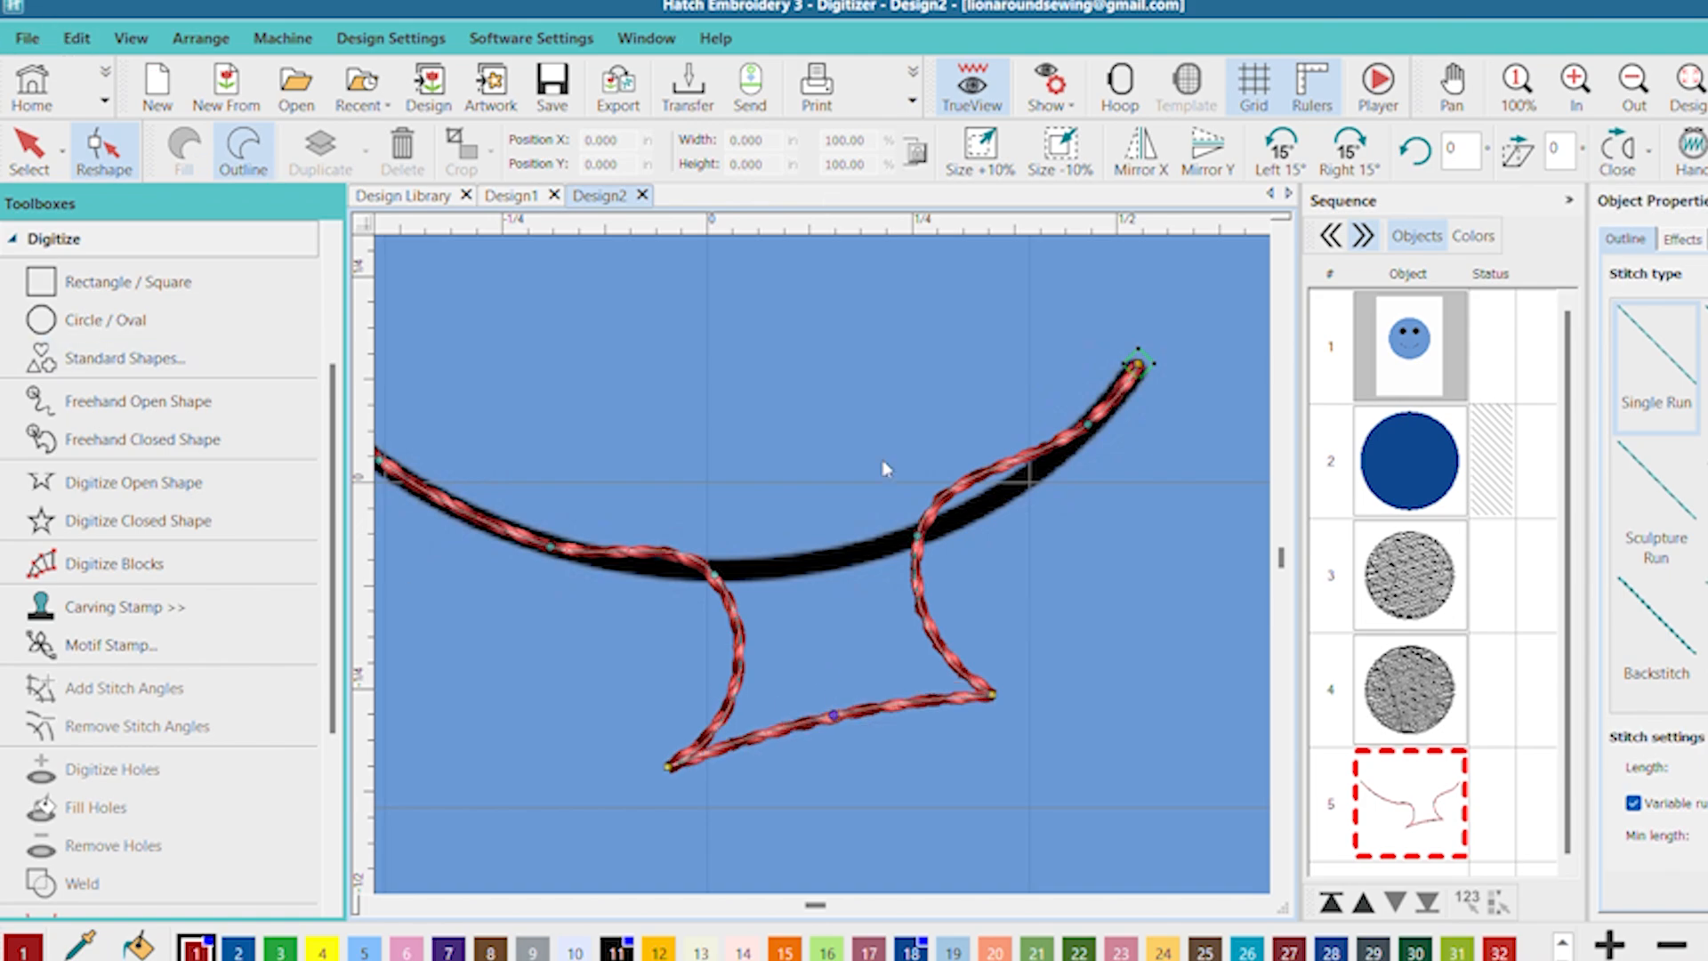
pyautogui.moveTo(831, 718)
pyautogui.mouseDown()
pyautogui.moveTo(836, 690)
pyautogui.moveTo(838, 732)
pyautogui.moveTo(857, 698)
pyautogui.mouseUp()
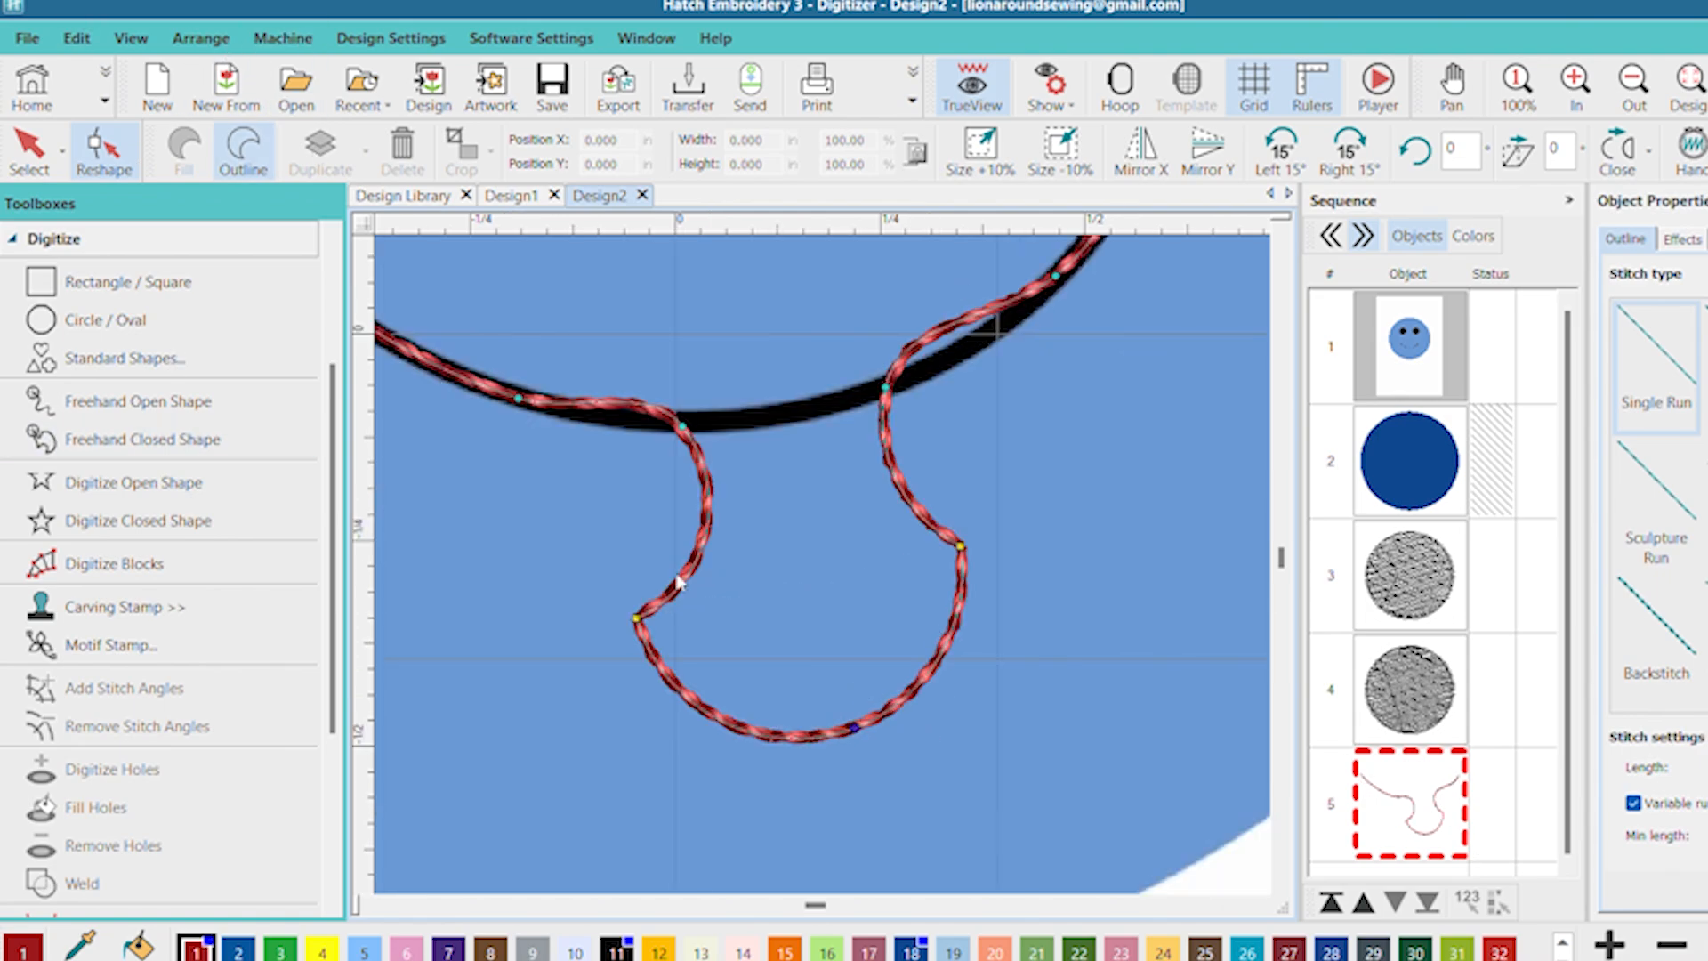
pyautogui.scroll(-3, 817, 532)
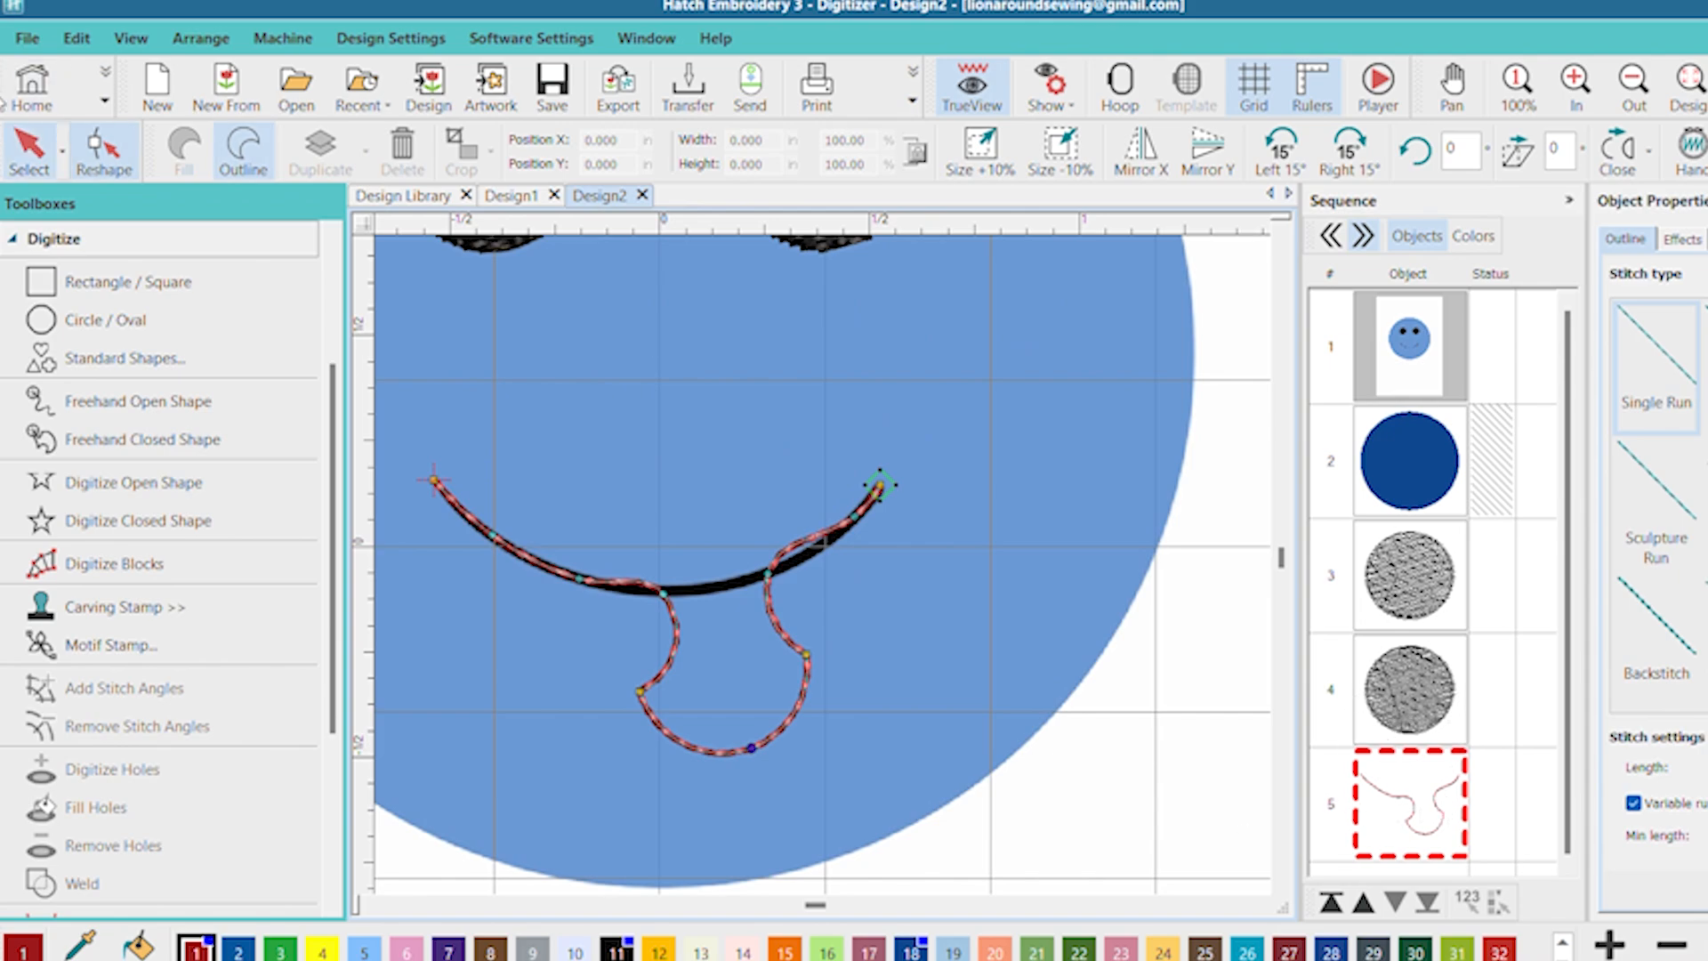
# - Leave reshaping and delete the distorted smile object
pyautogui.click(20, 138)
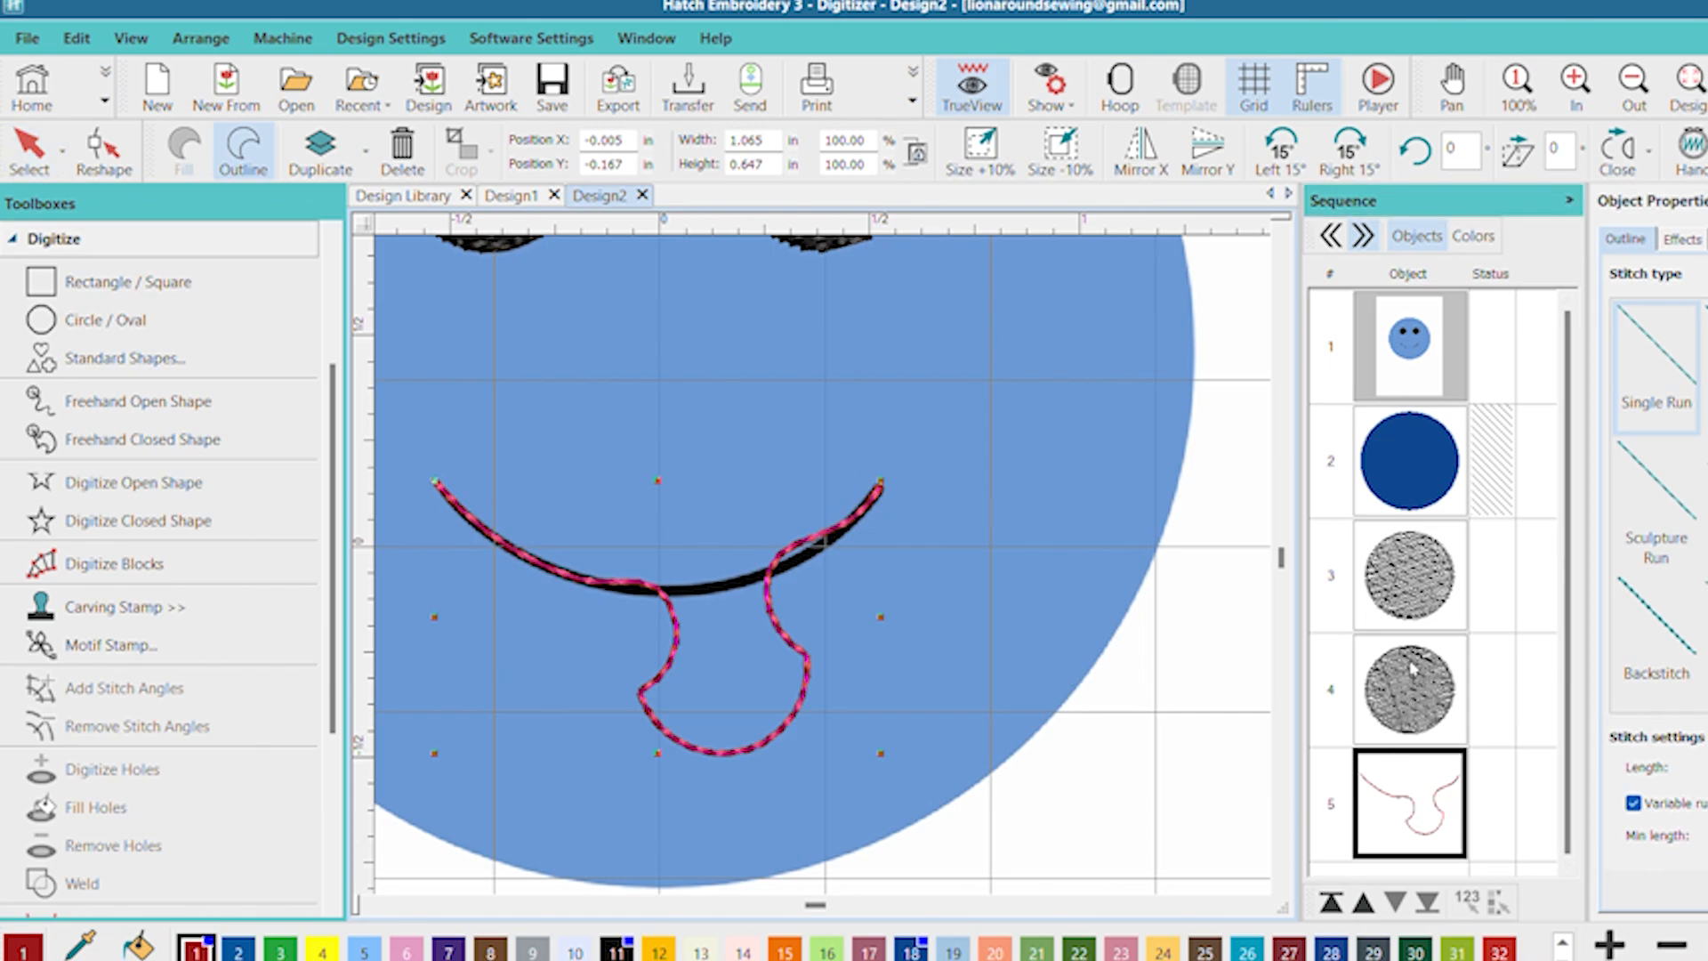
pyautogui.moveTo(1398, 768); pyautogui.dragTo(1416, 636)
pyautogui.press('Delete')
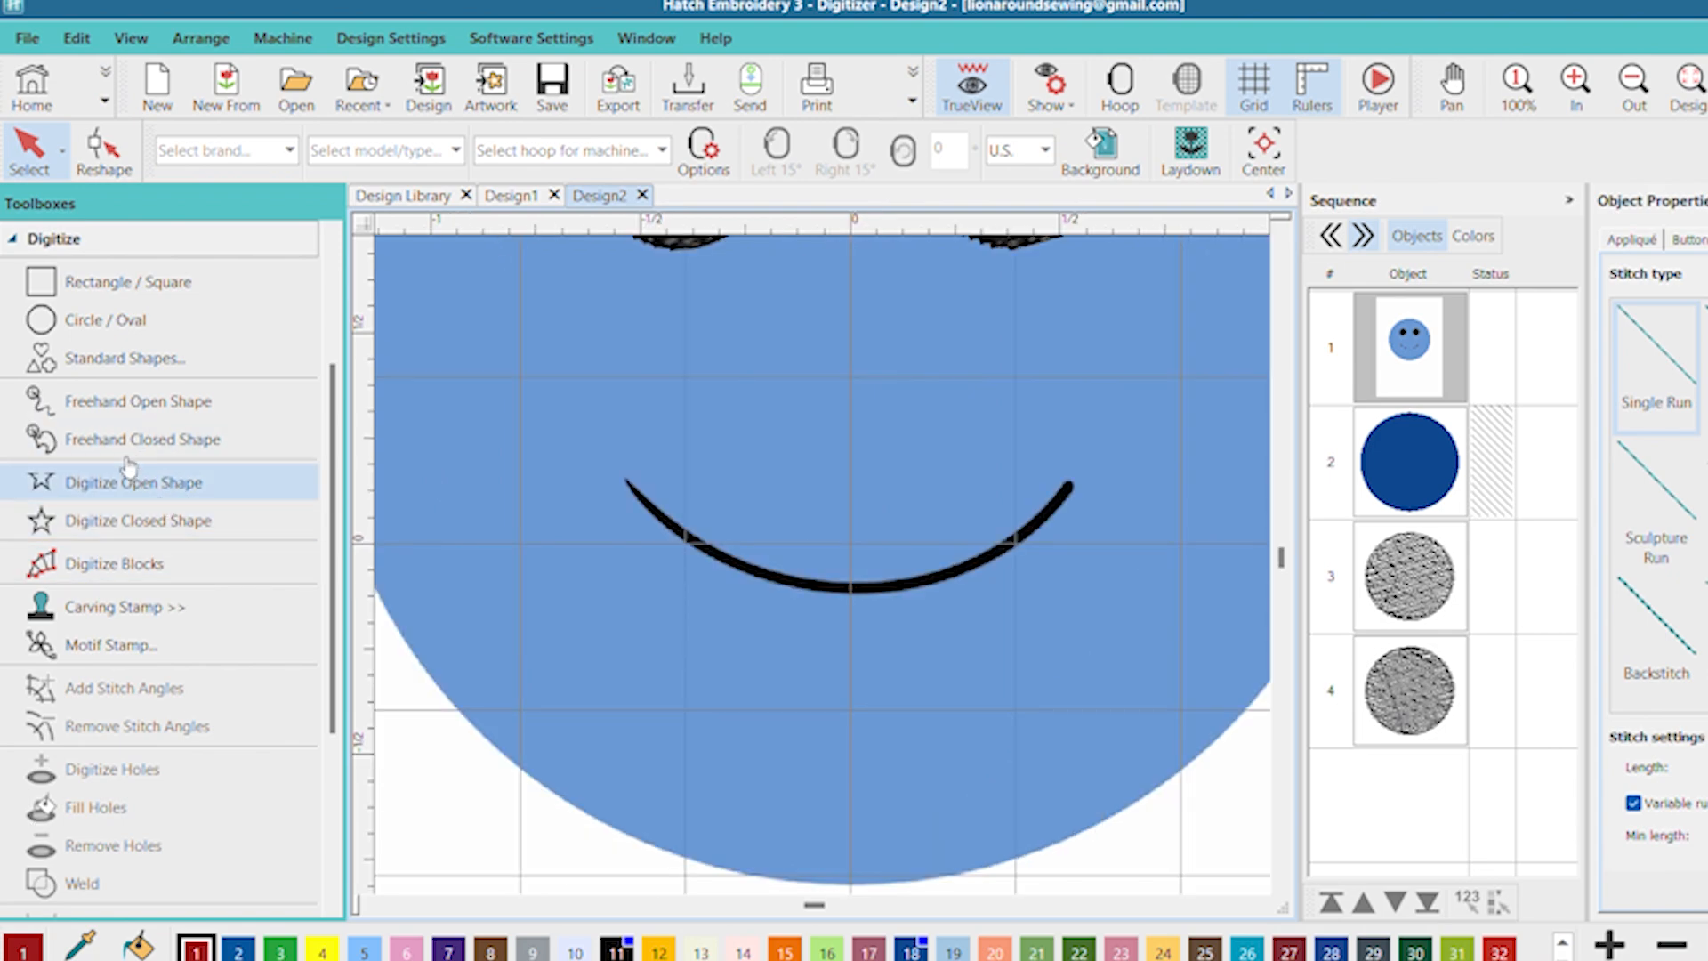
# - Retrace the artwork's smile as an open shape with fewer curve points, about 1.06 in wide
pyautogui.click(130, 477)
pyautogui.click(625, 480)
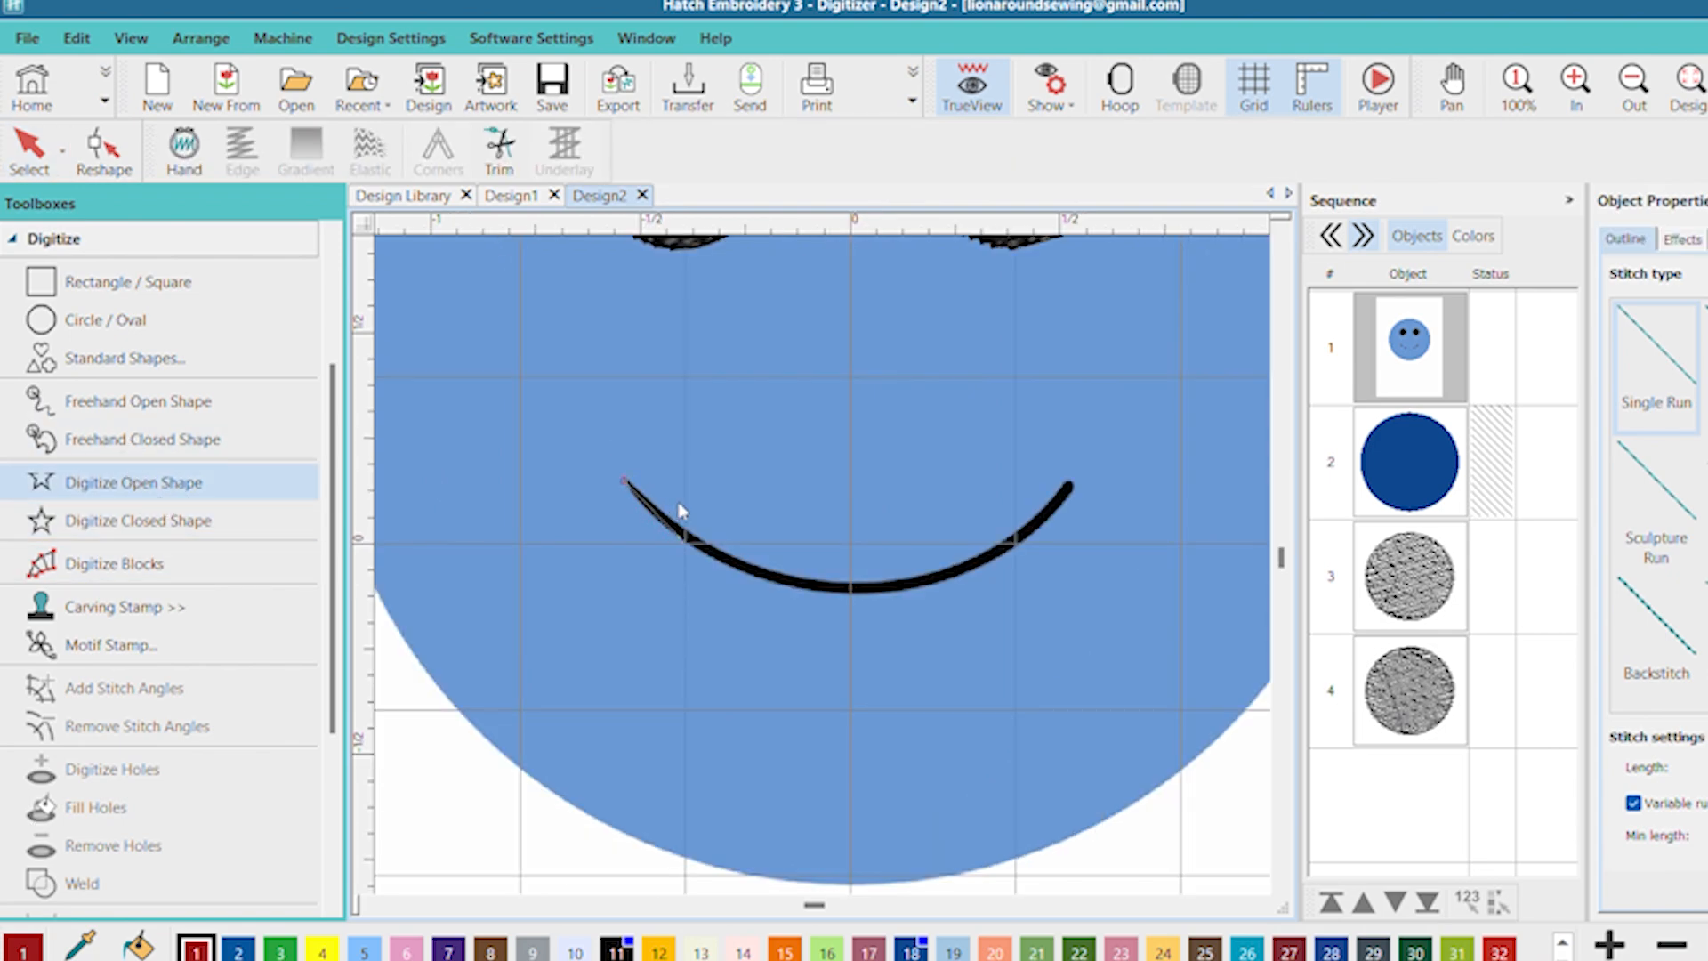
pyautogui.click(819, 584)
pyautogui.click(926, 539)
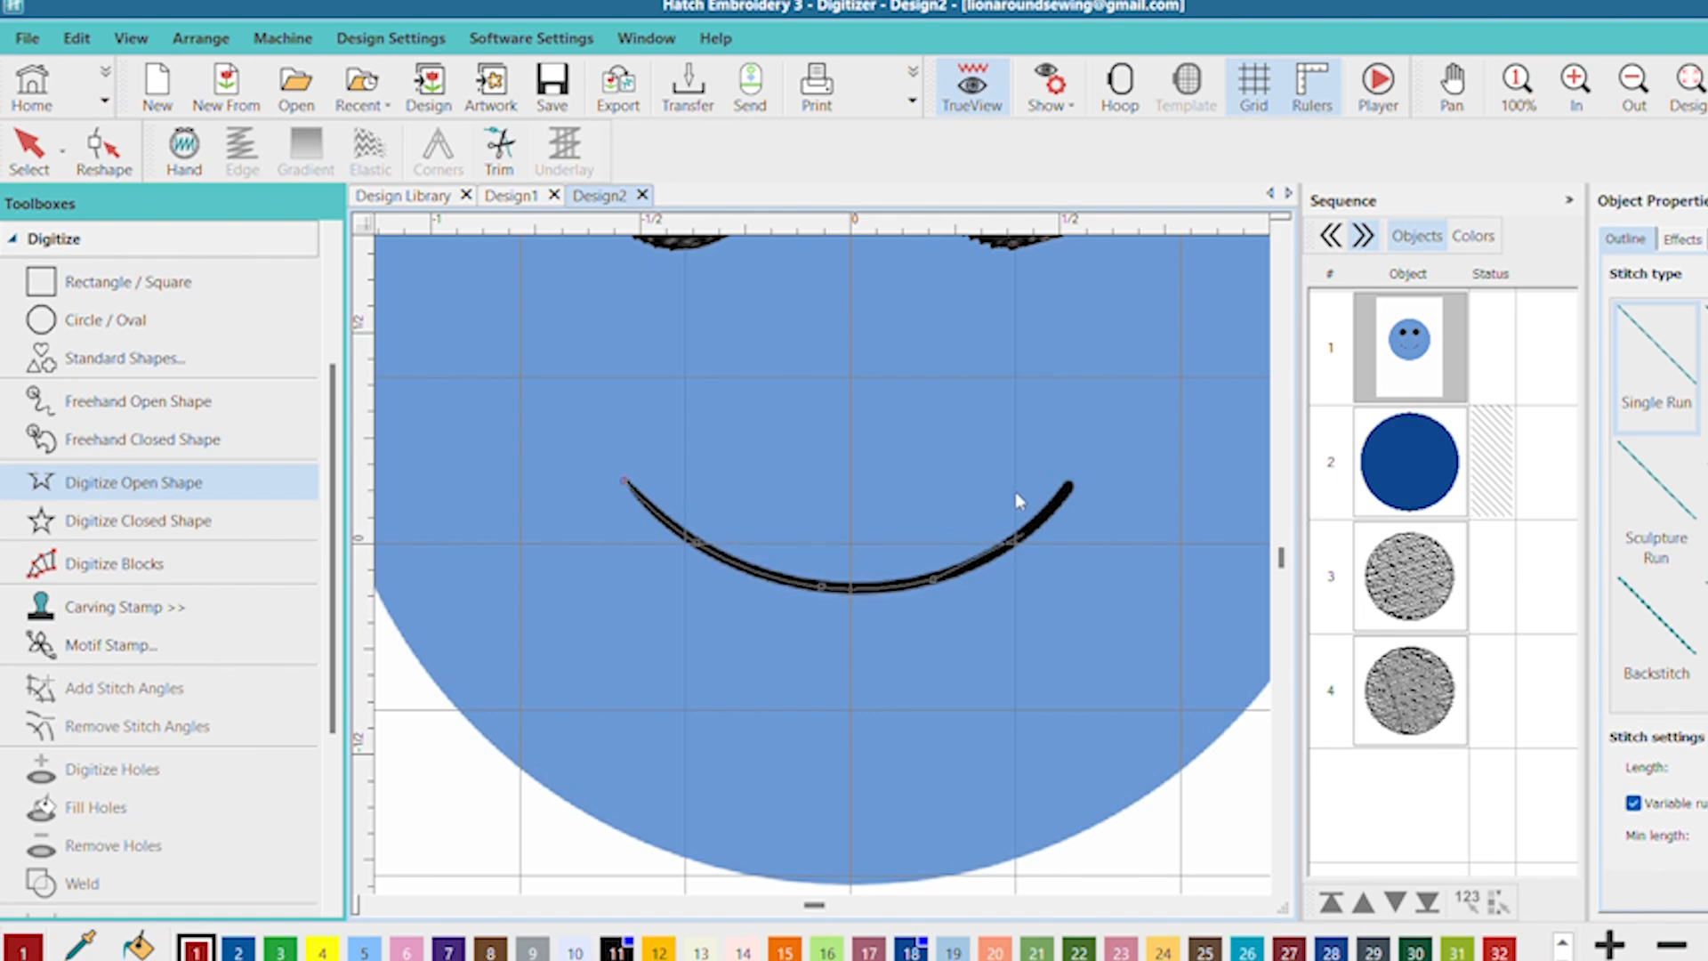
pyautogui.click(1058, 447)
pyautogui.press('Return')
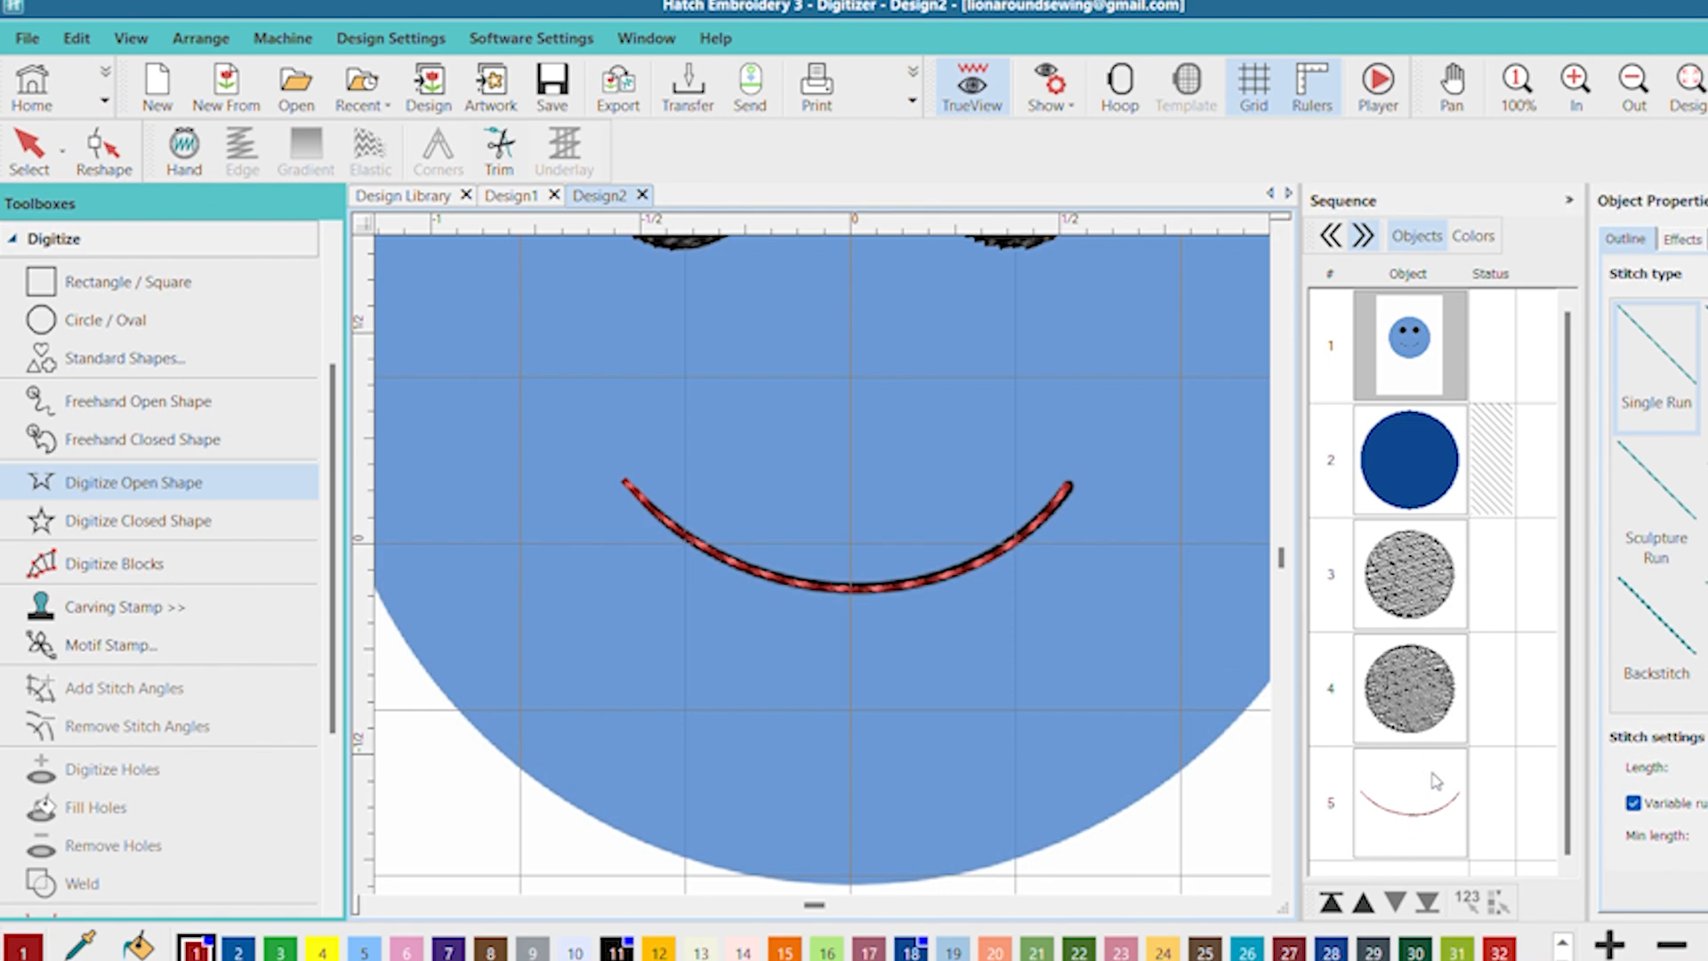
# - Recolor the smile with black thread color 11 and give it a Satin outline stitch
pyautogui.click(1402, 762)
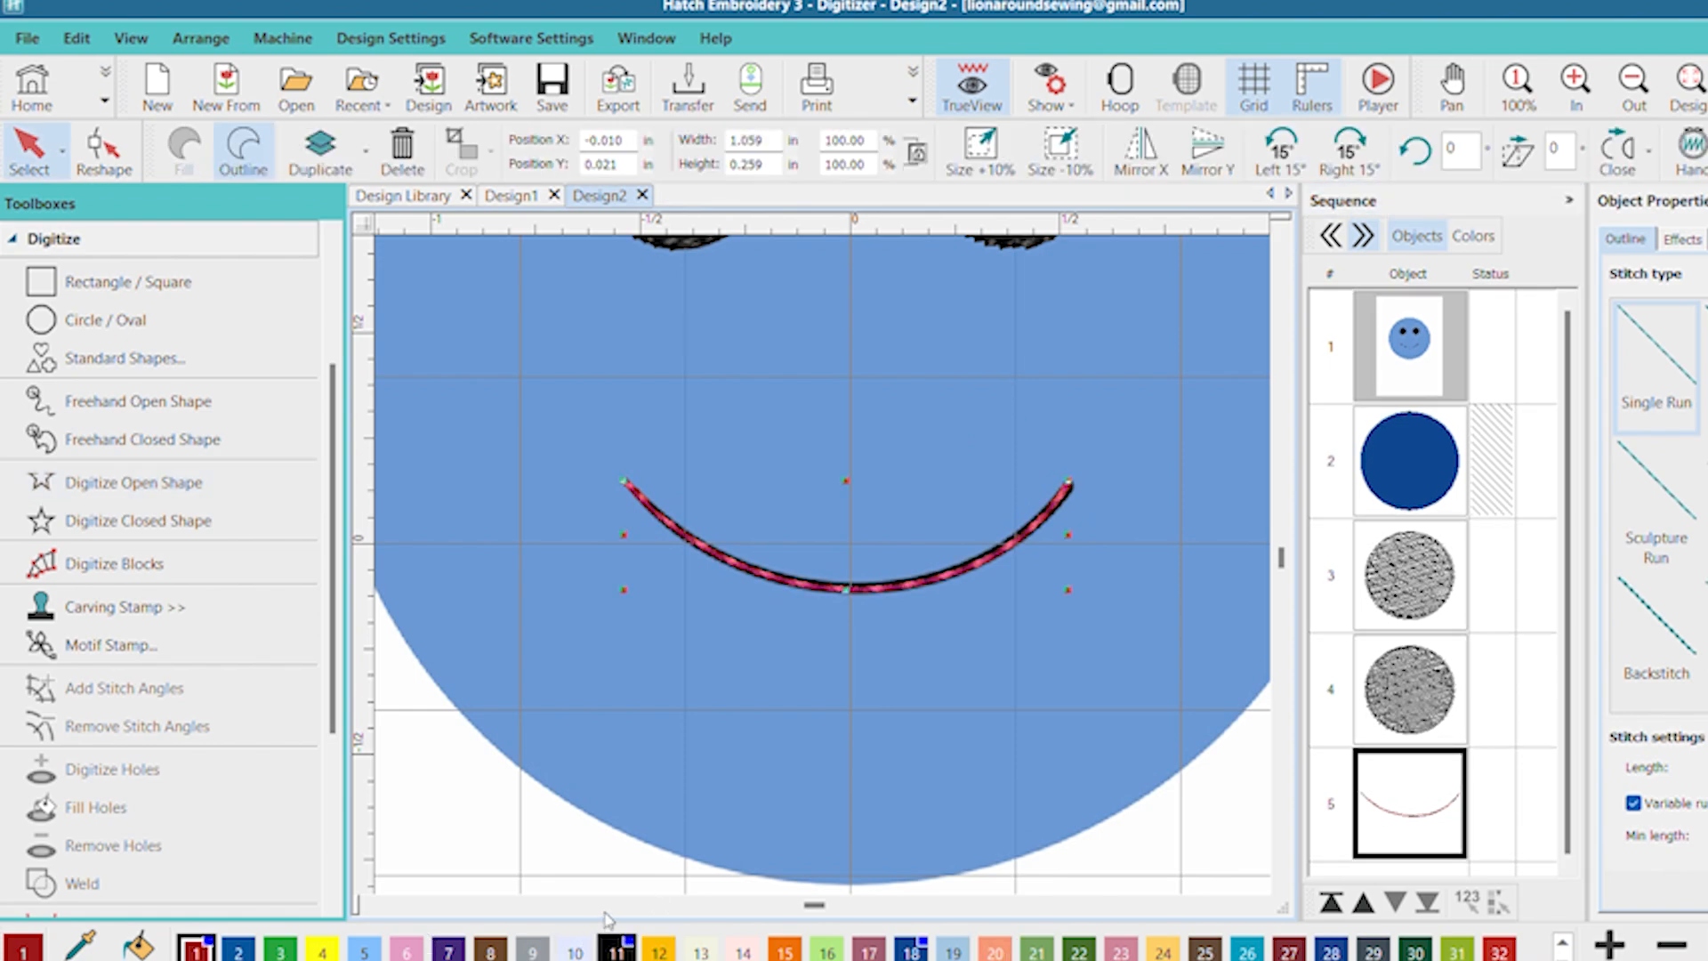
pyautogui.click(616, 948)
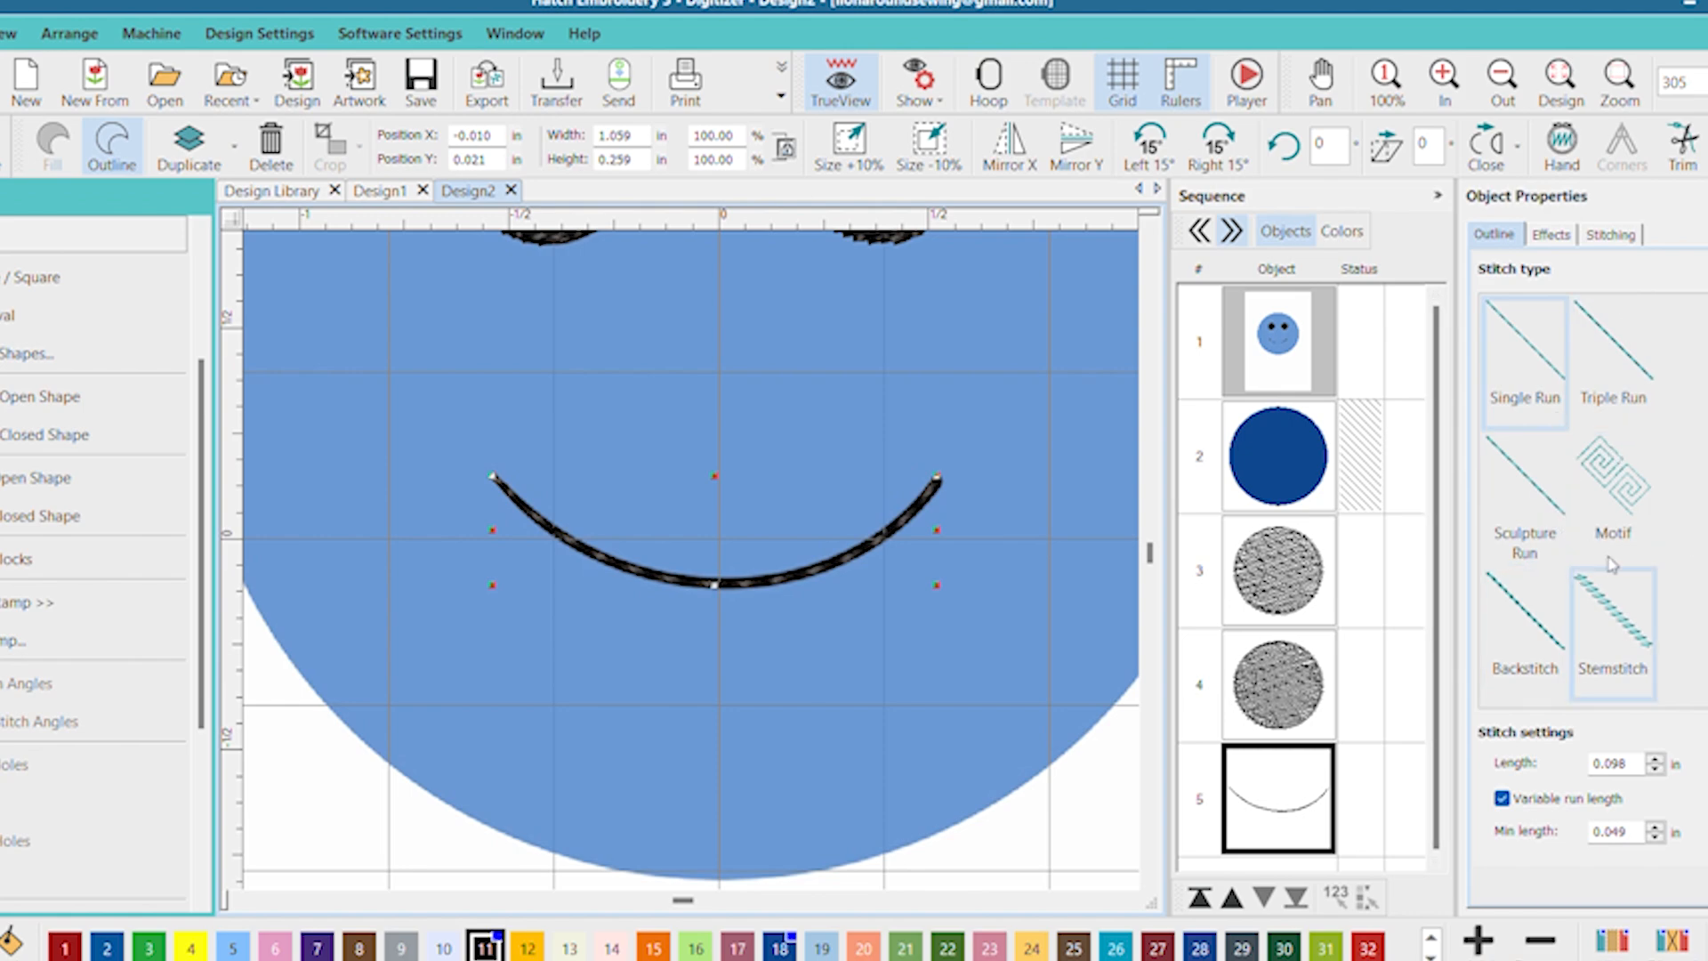
pyautogui.scroll(-2, 1646, 498)
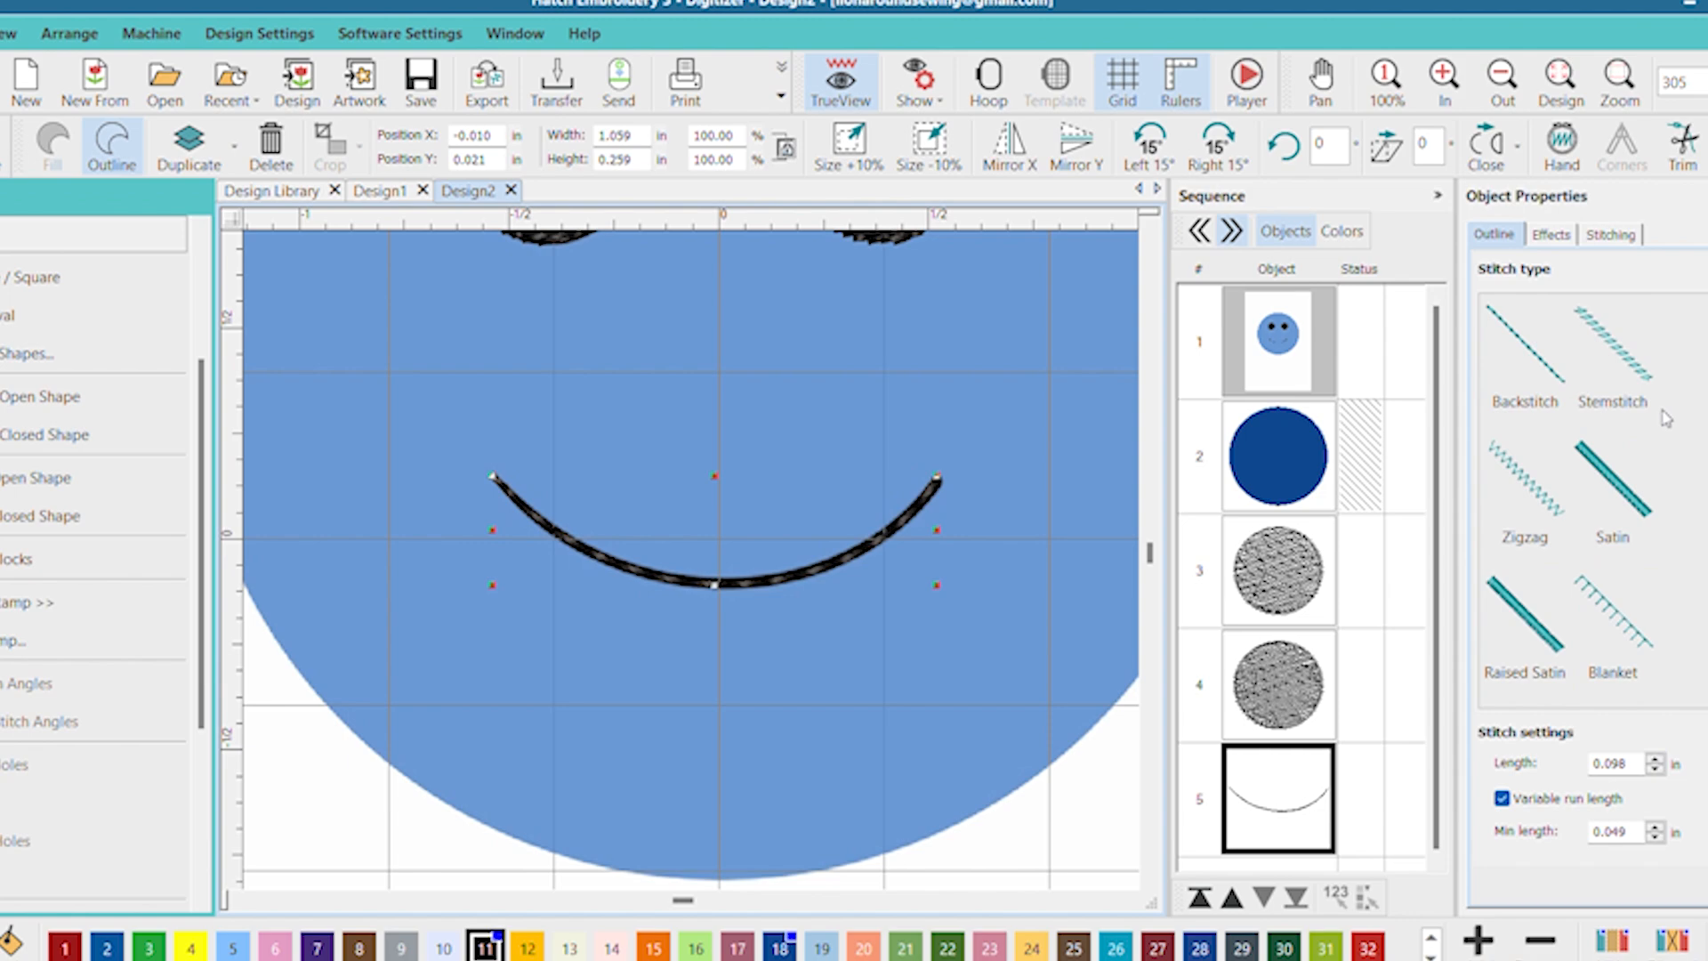
pyautogui.click(1608, 454)
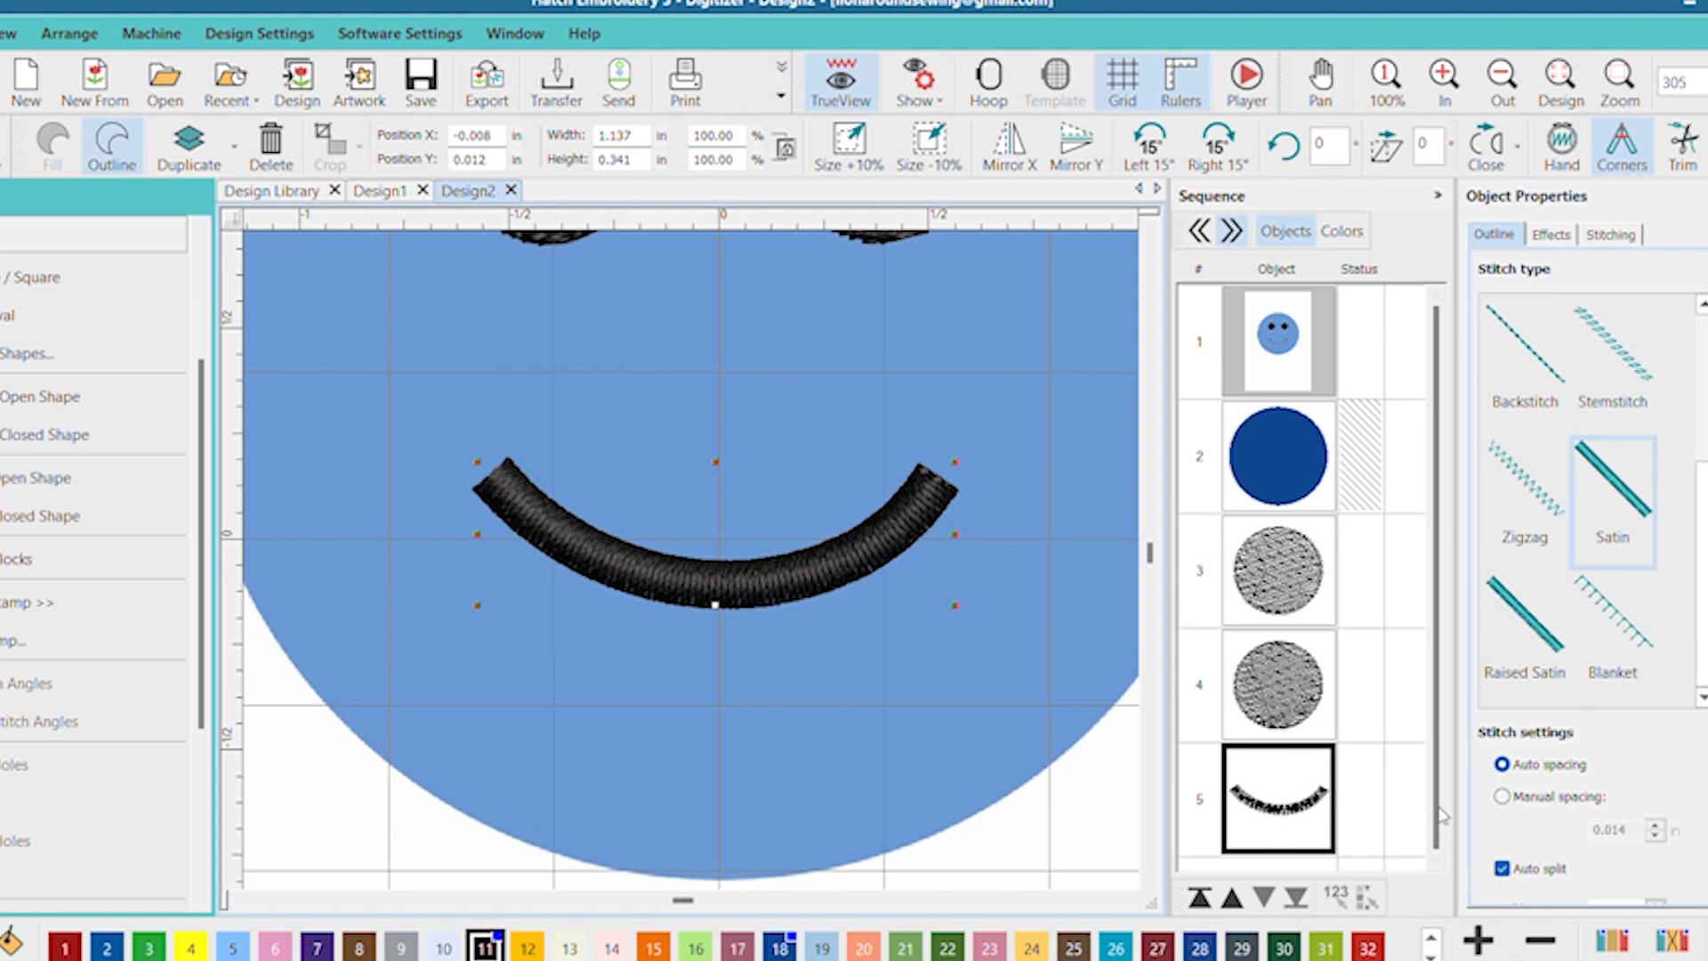
# - Set the smile's satin stitch width to 0.080 in
pyautogui.scroll(-1, 768, 419)
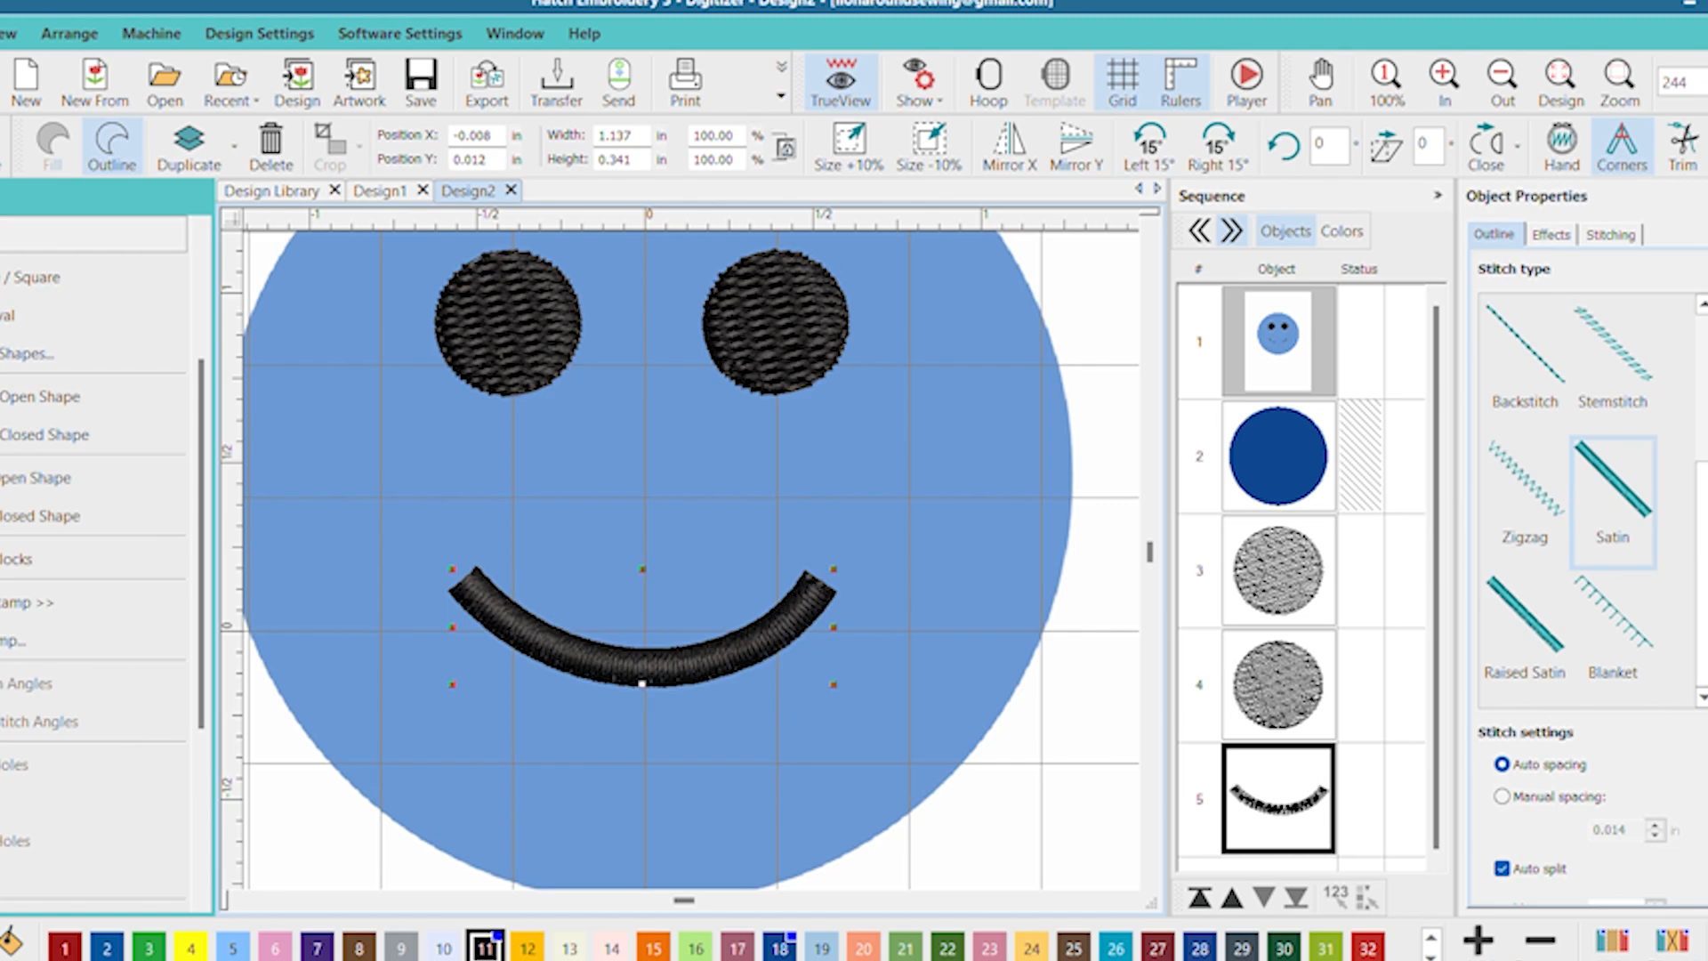
pyautogui.scroll(-5, 1684, 518)
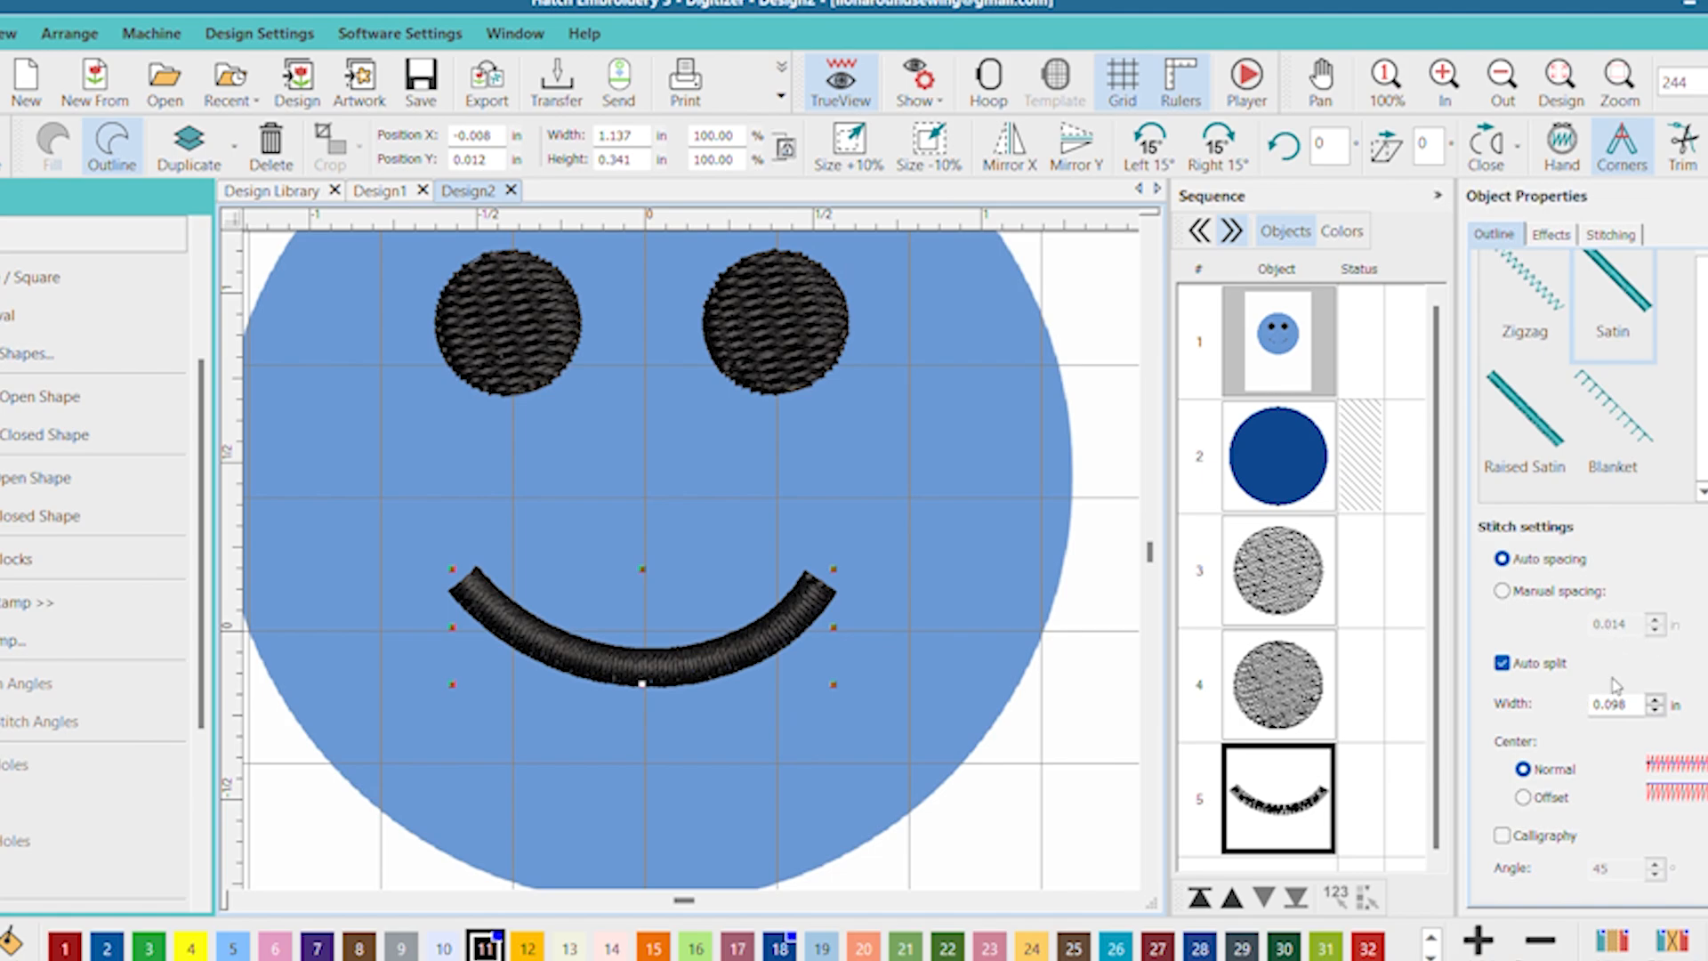
pyautogui.click(1628, 703)
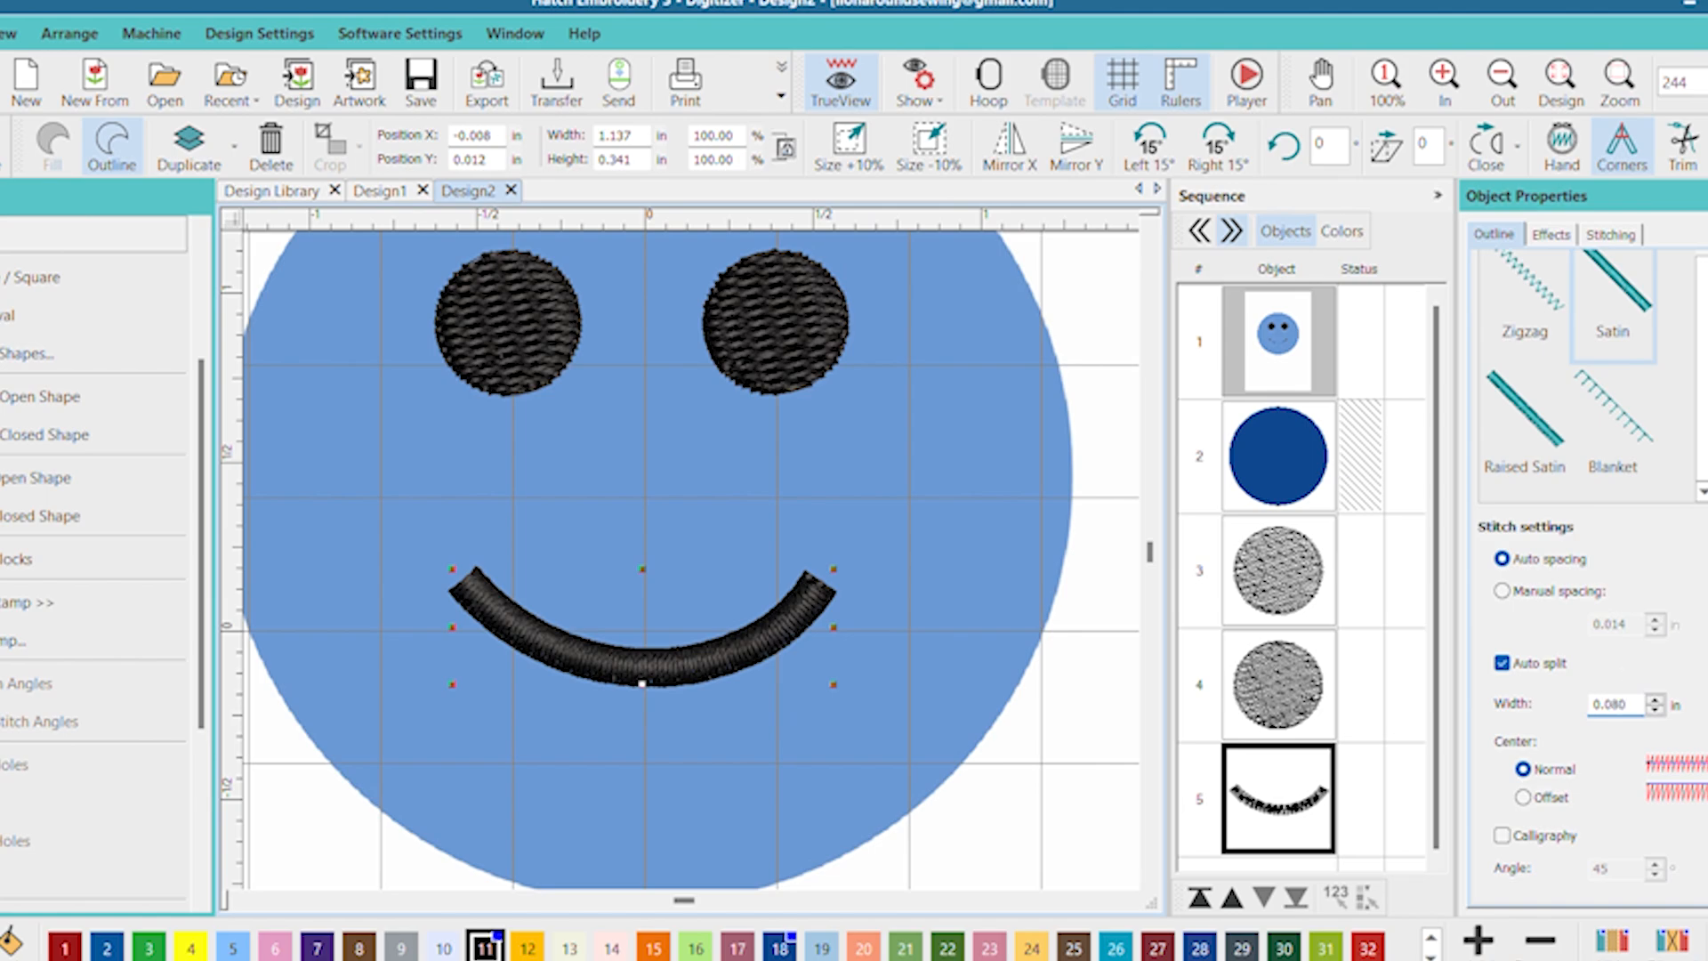
pyautogui.press('Return')
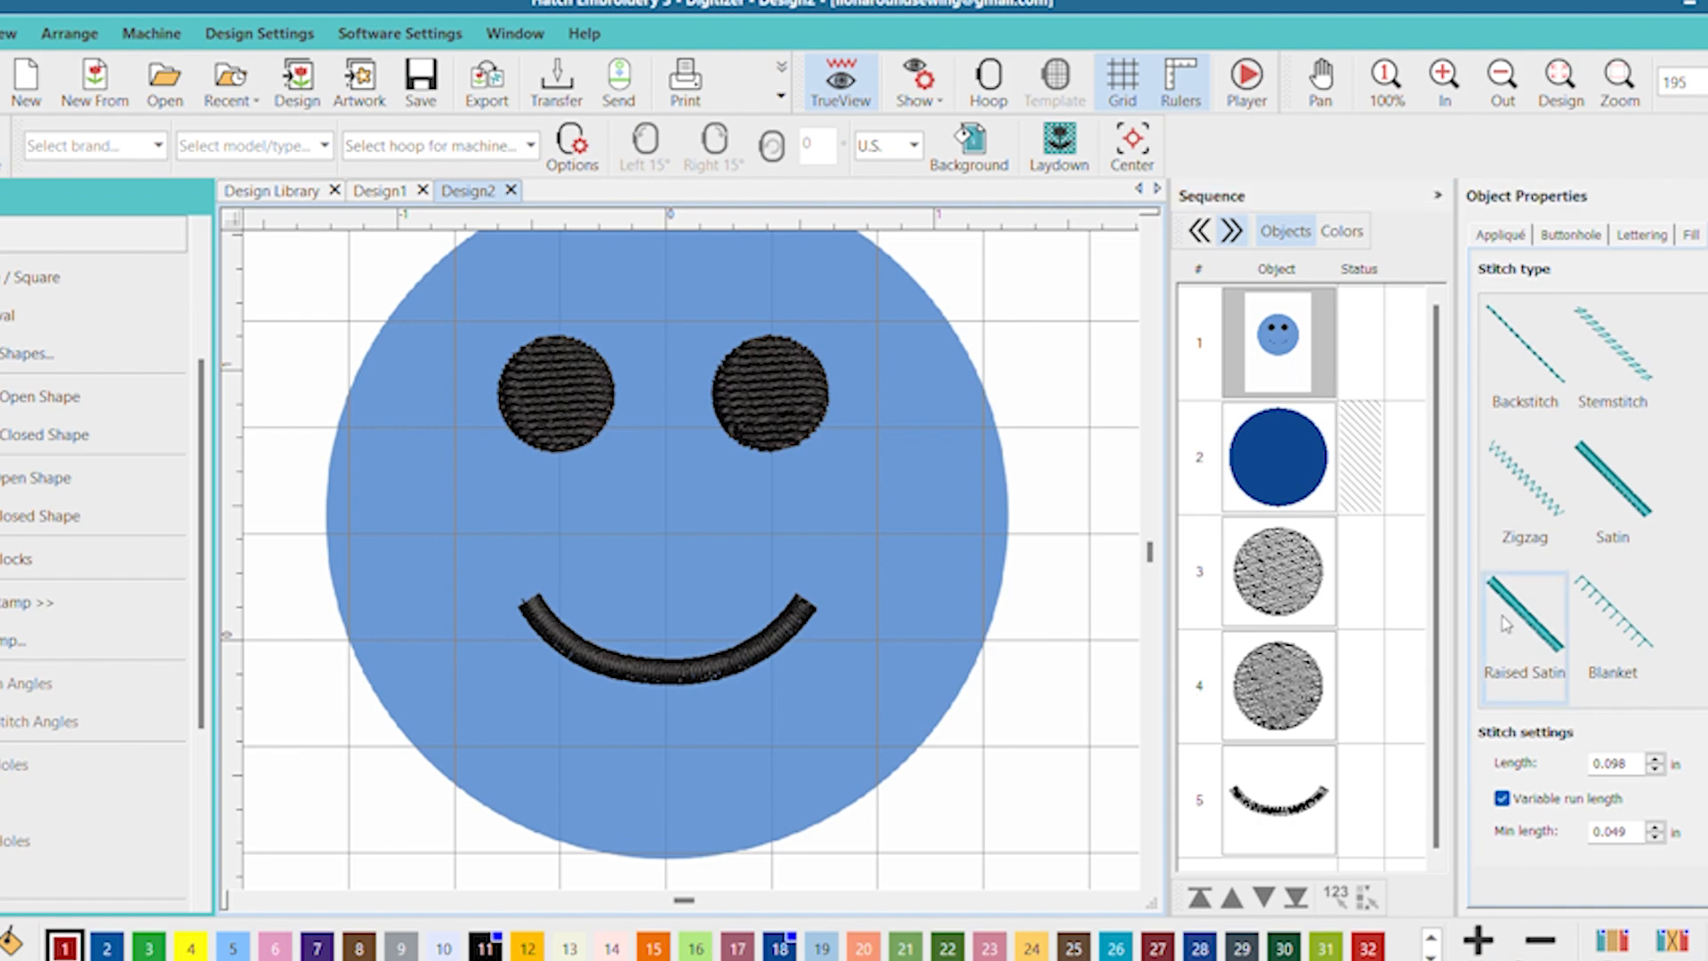
# - Unhide the blue face circle so that its stitches show behind the eyes and smile
pyautogui.click(1349, 429)
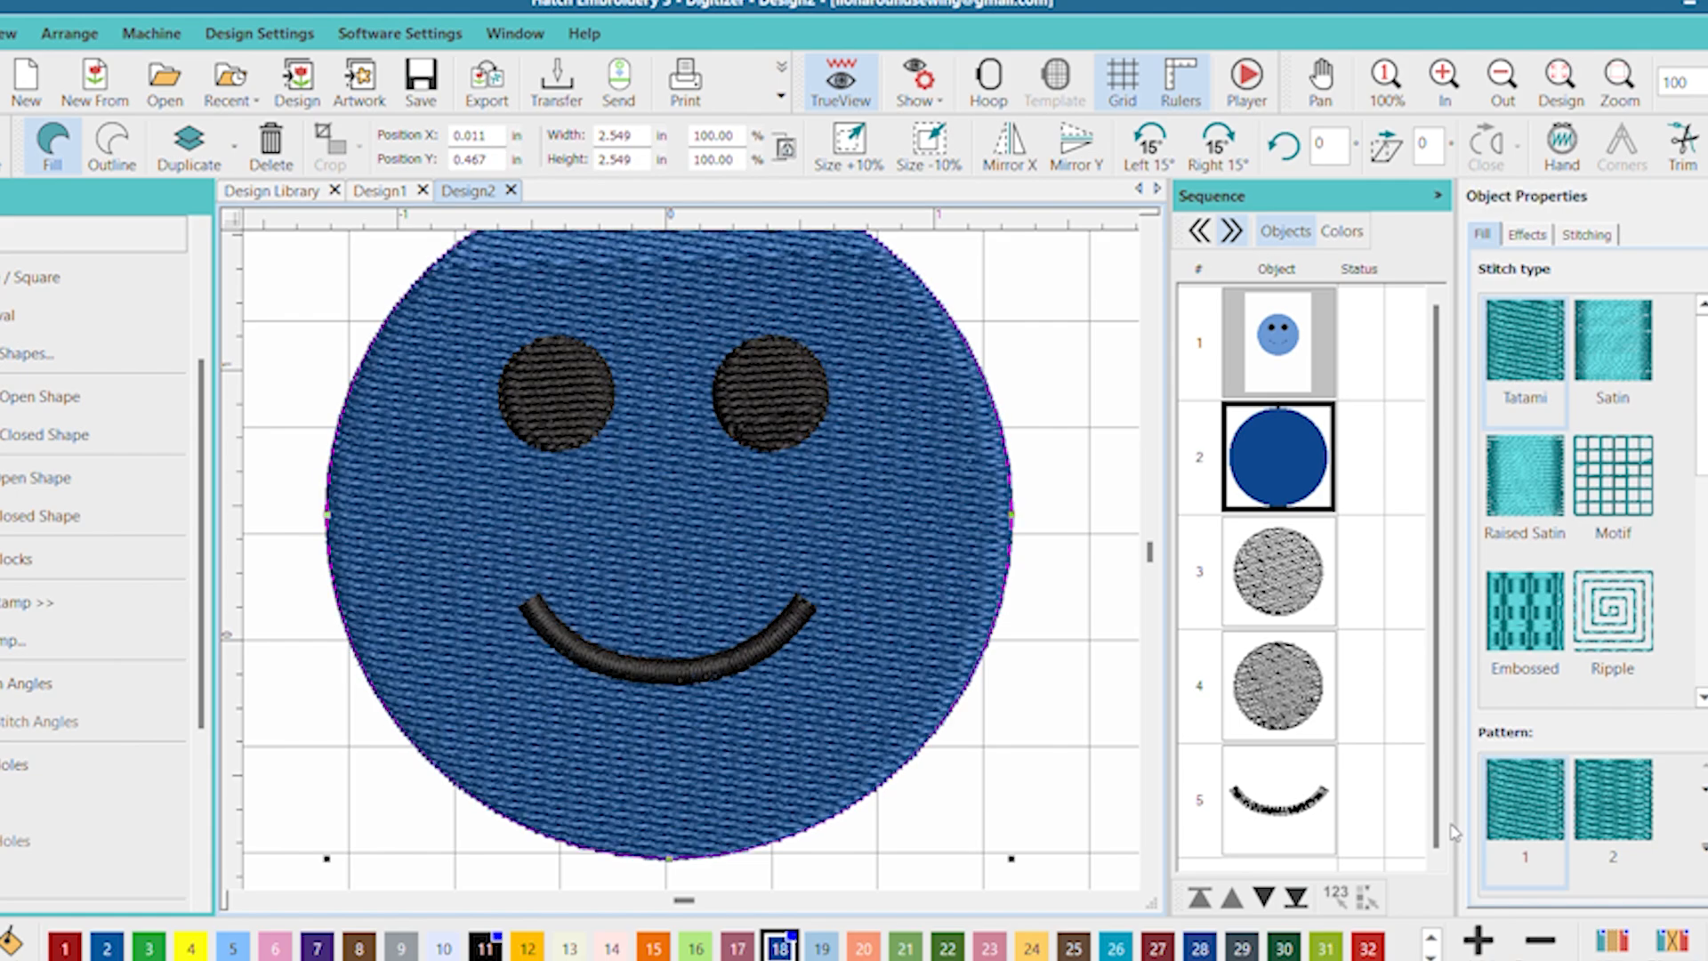
pyautogui.scroll(-2, 761, 558)
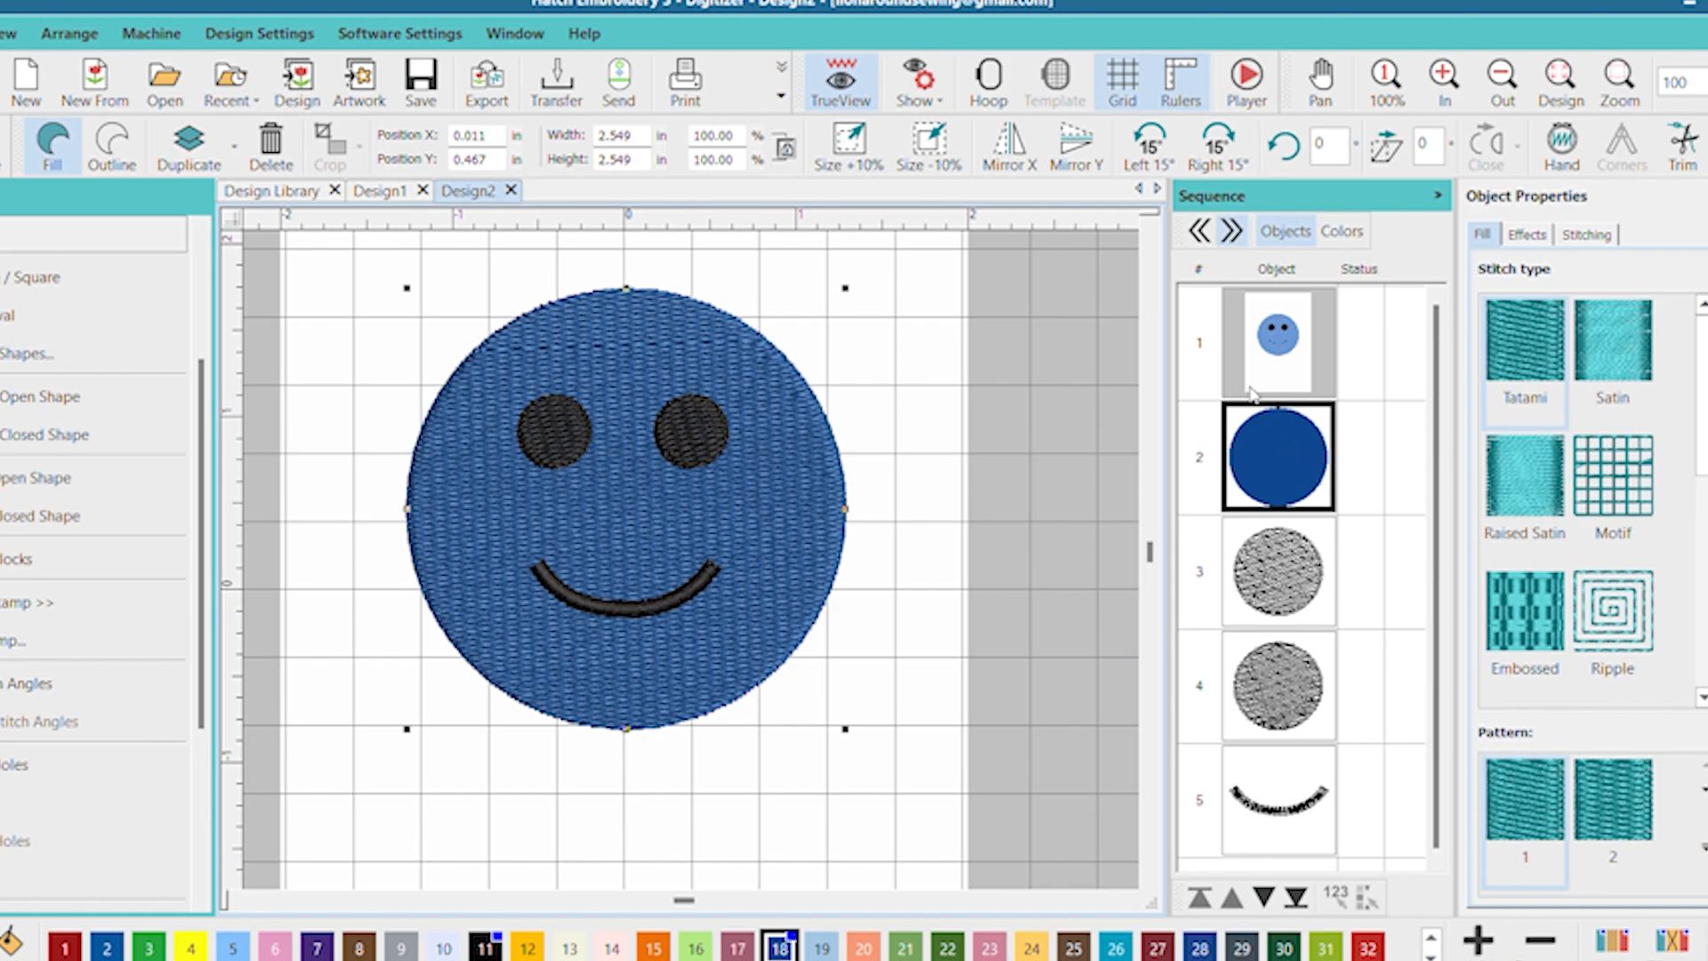
# - Compare the design with TrueView off and on, and examine the stitching of the face, eyes and smile up close
pyautogui.click(851, 74)
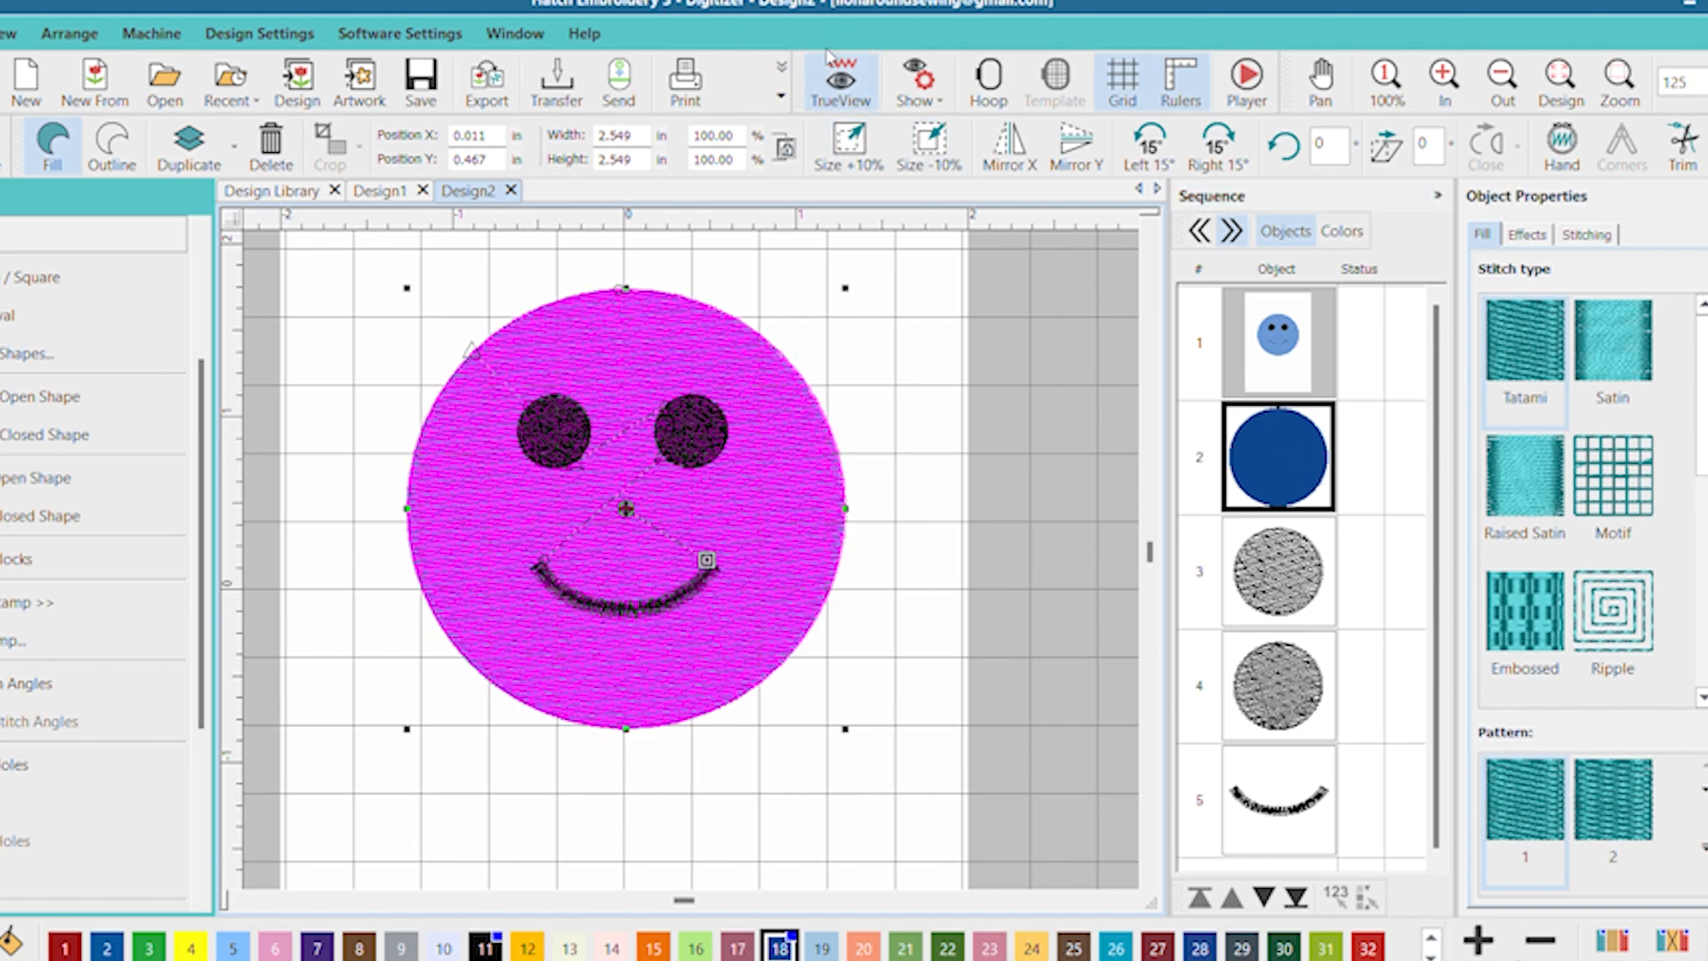
pyautogui.click(834, 60)
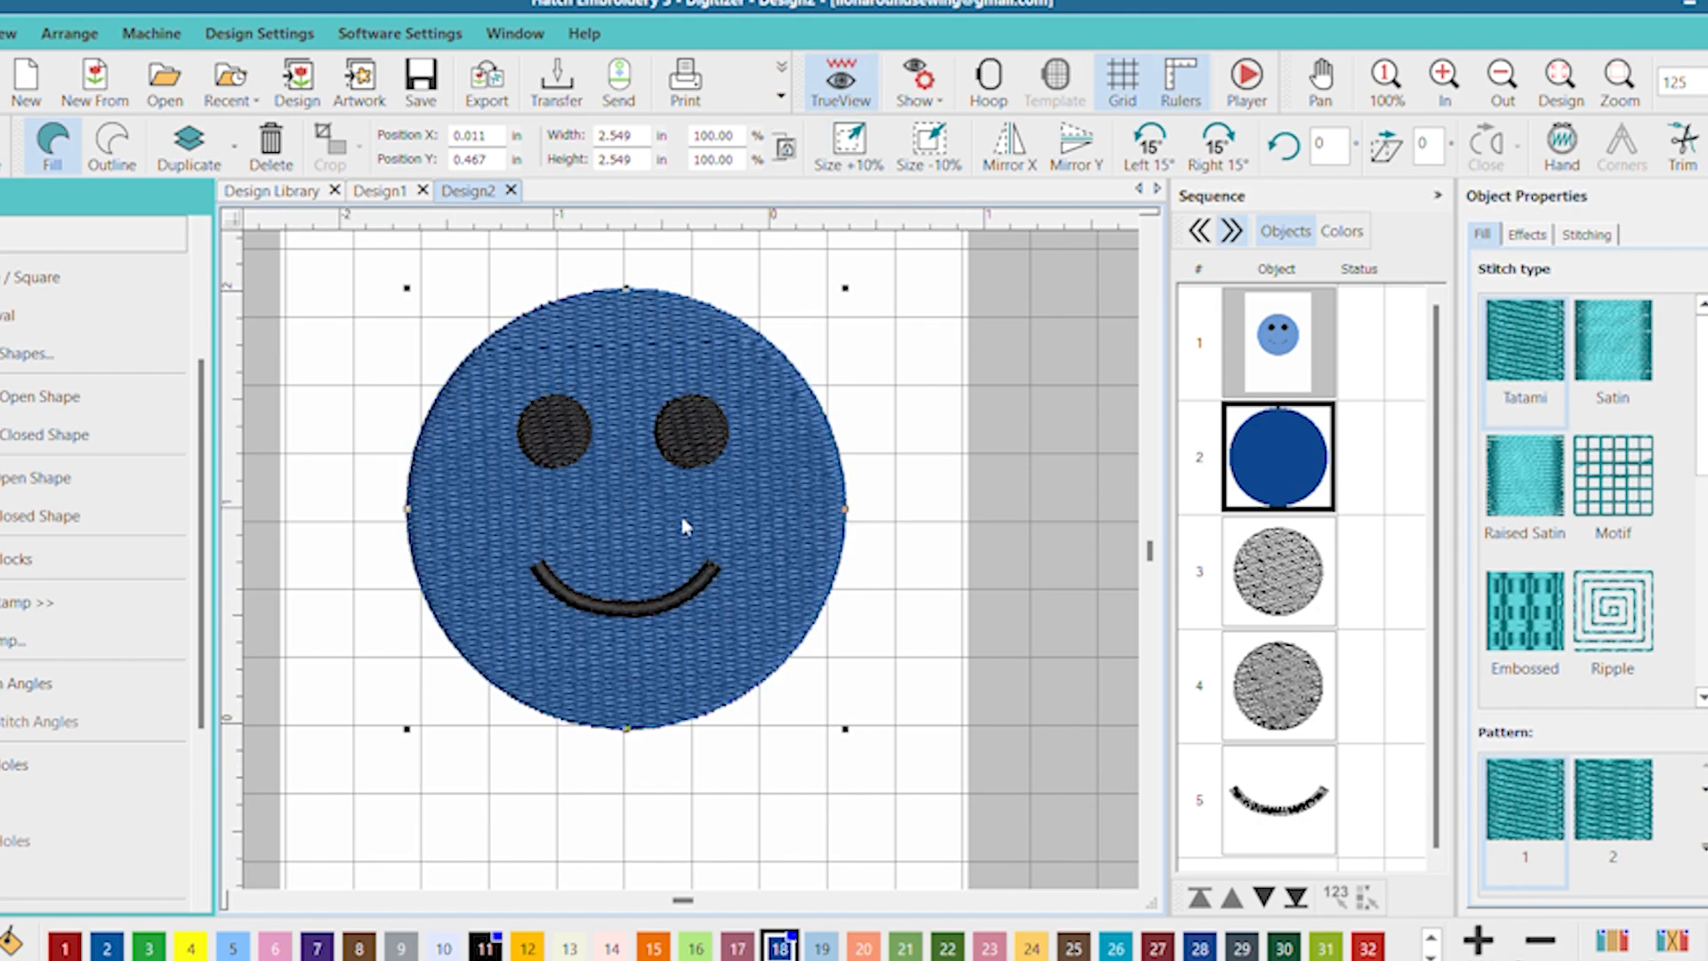
pyautogui.scroll(3, 680, 517)
pyautogui.scroll(1, 463, 358)
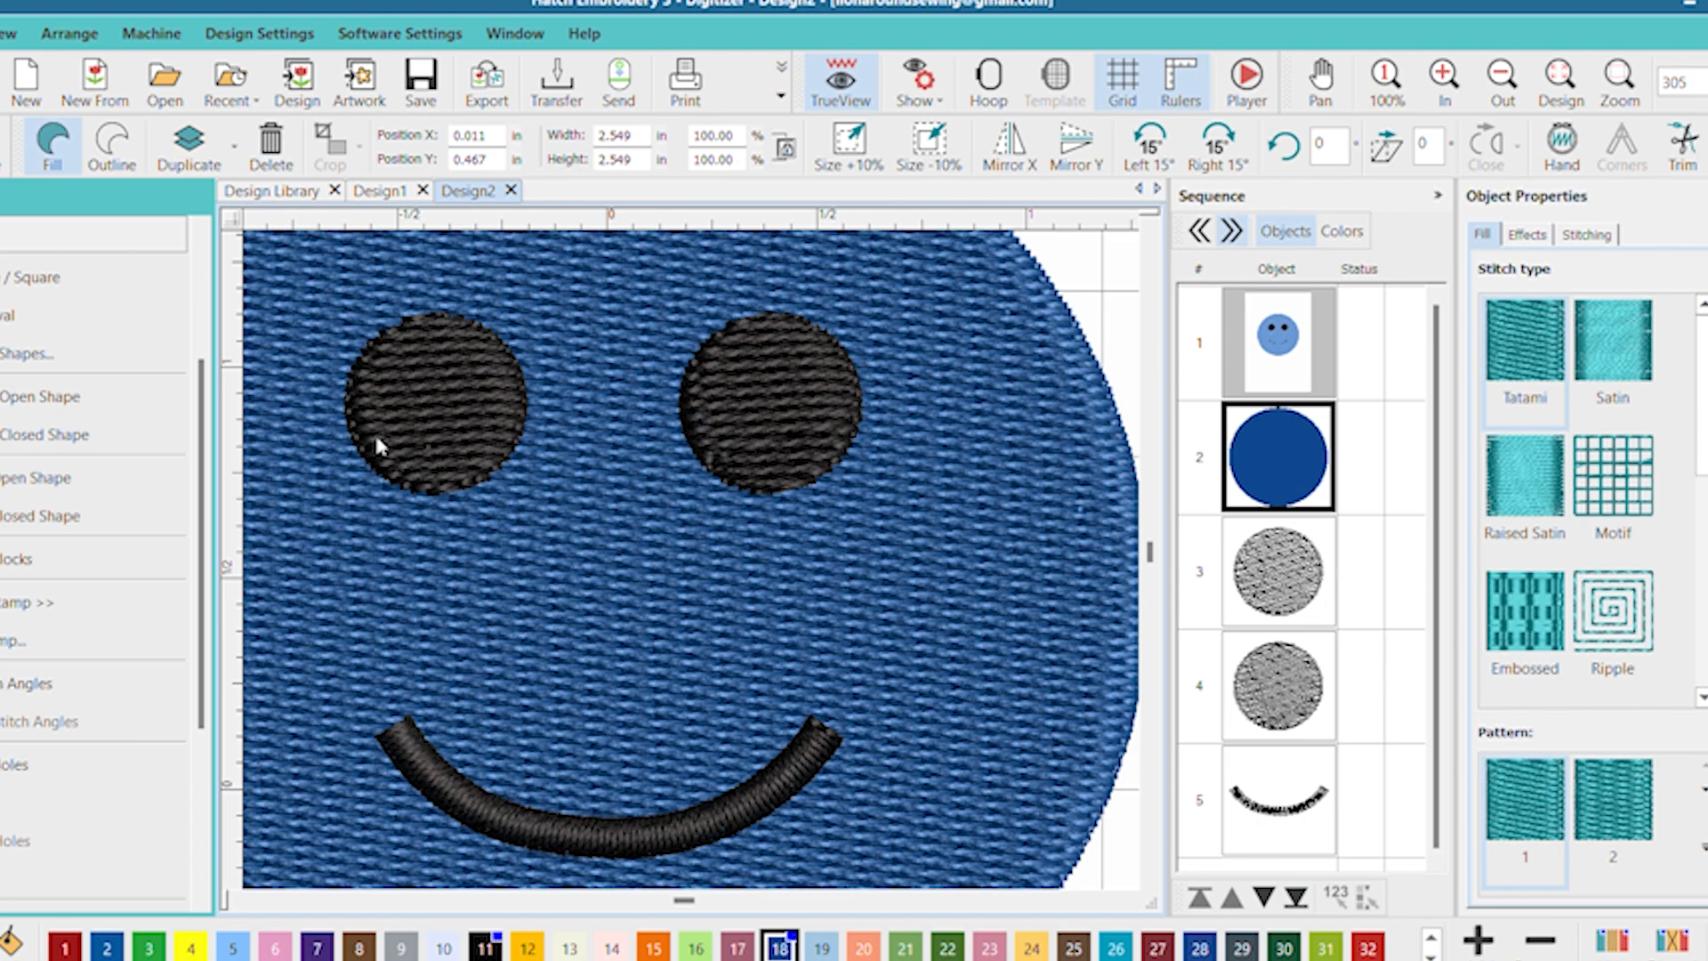
pyautogui.scroll(-3, 686, 523)
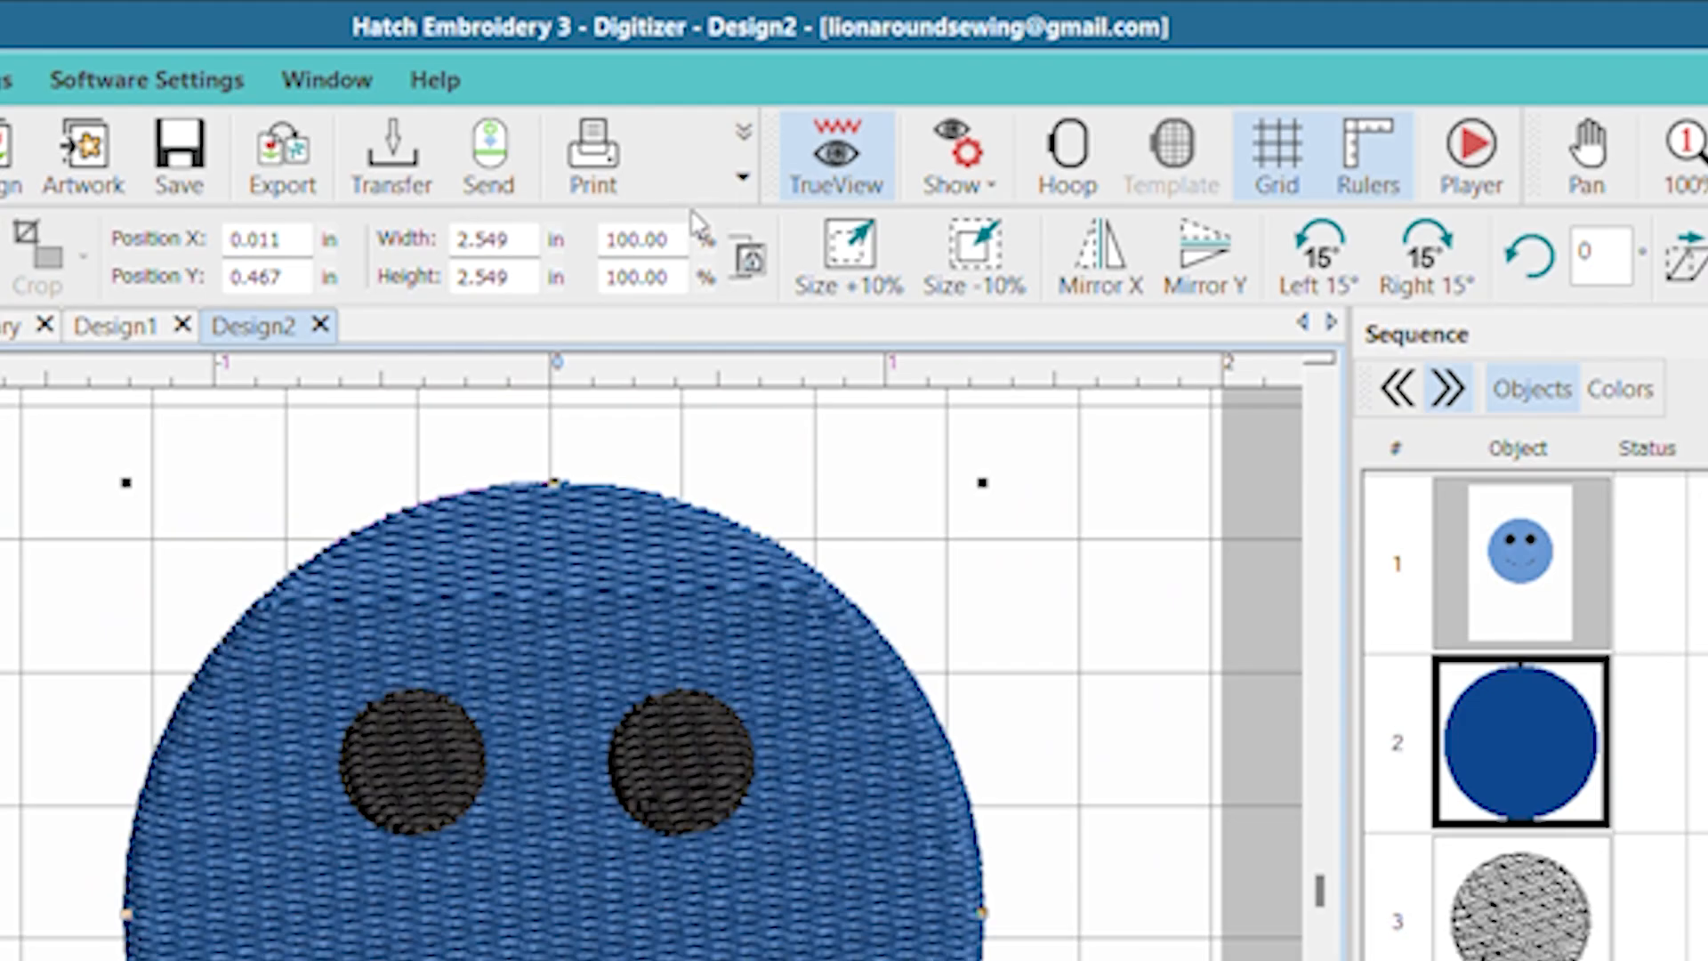
pyautogui.click(831, 142)
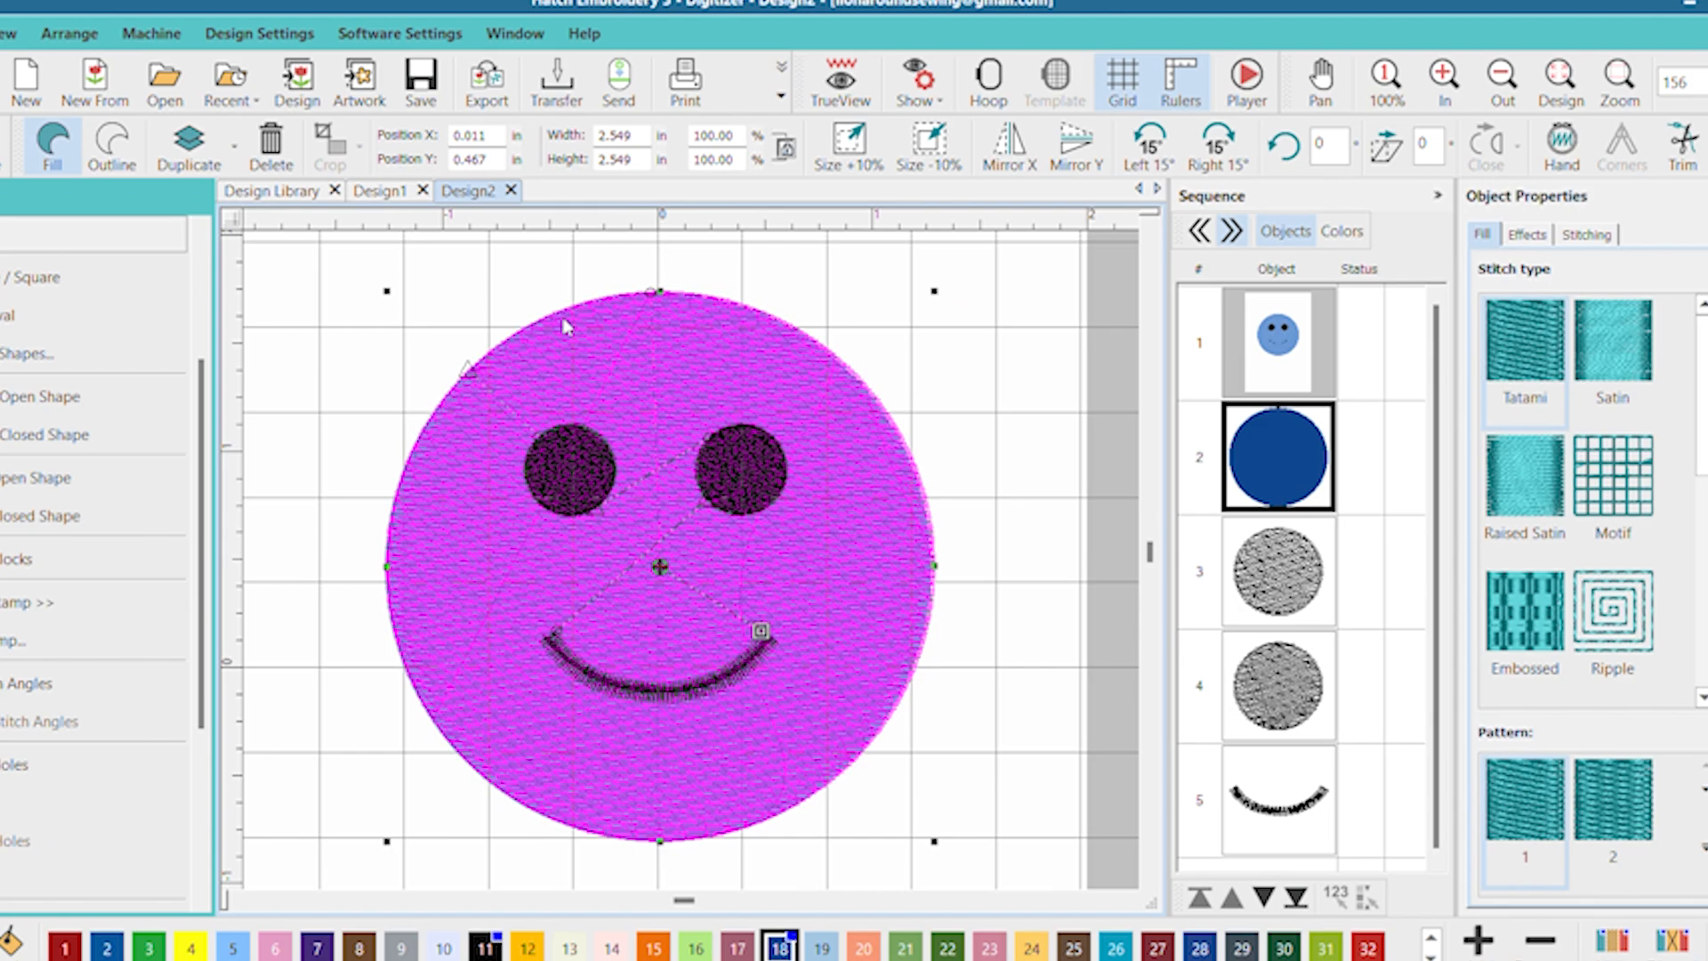
pyautogui.click(841, 82)
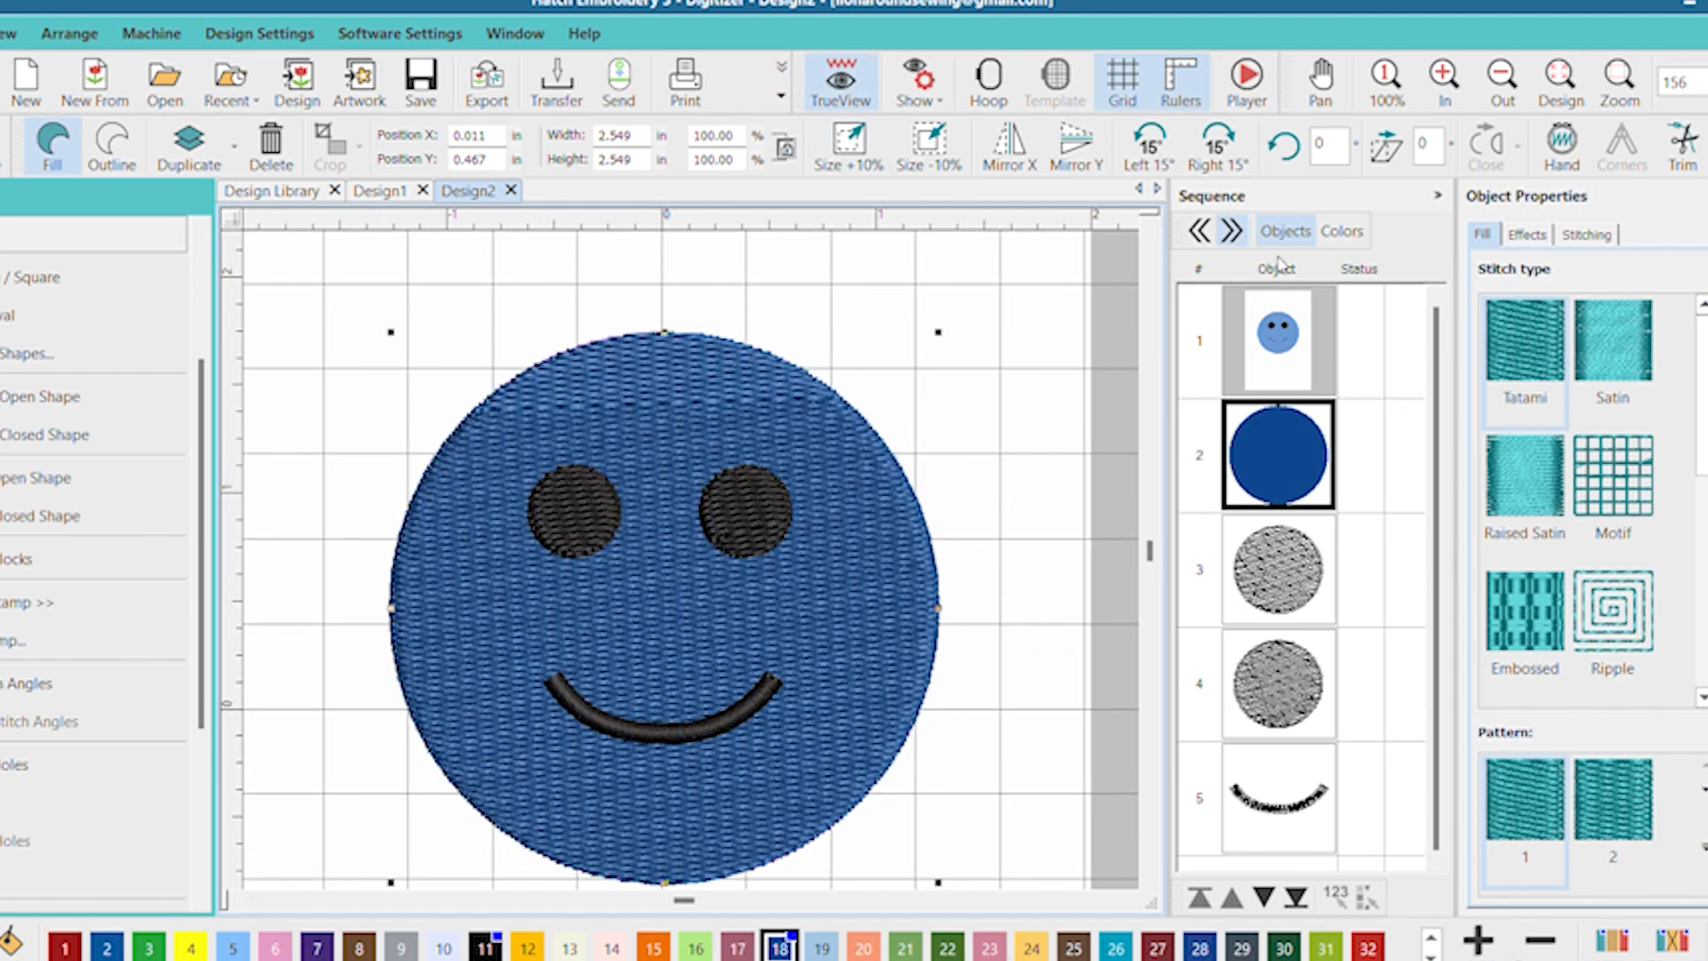
# - Delete the artwork image from the design
pyautogui.click(1287, 299)
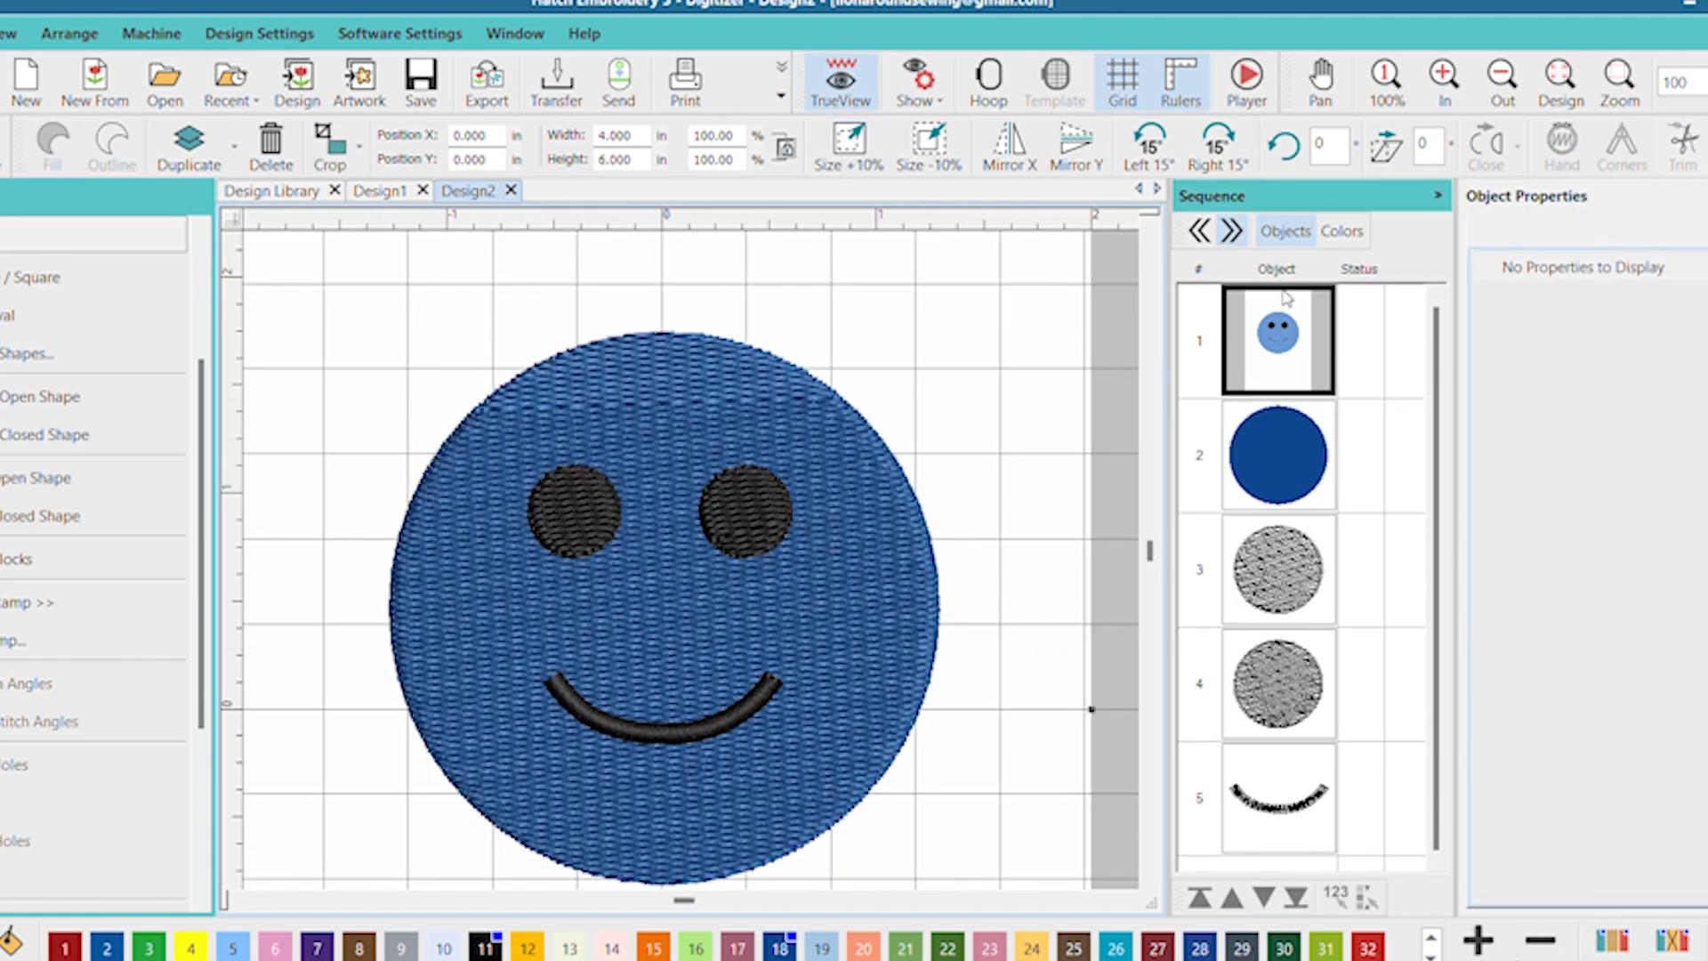
pyautogui.press('Delete')
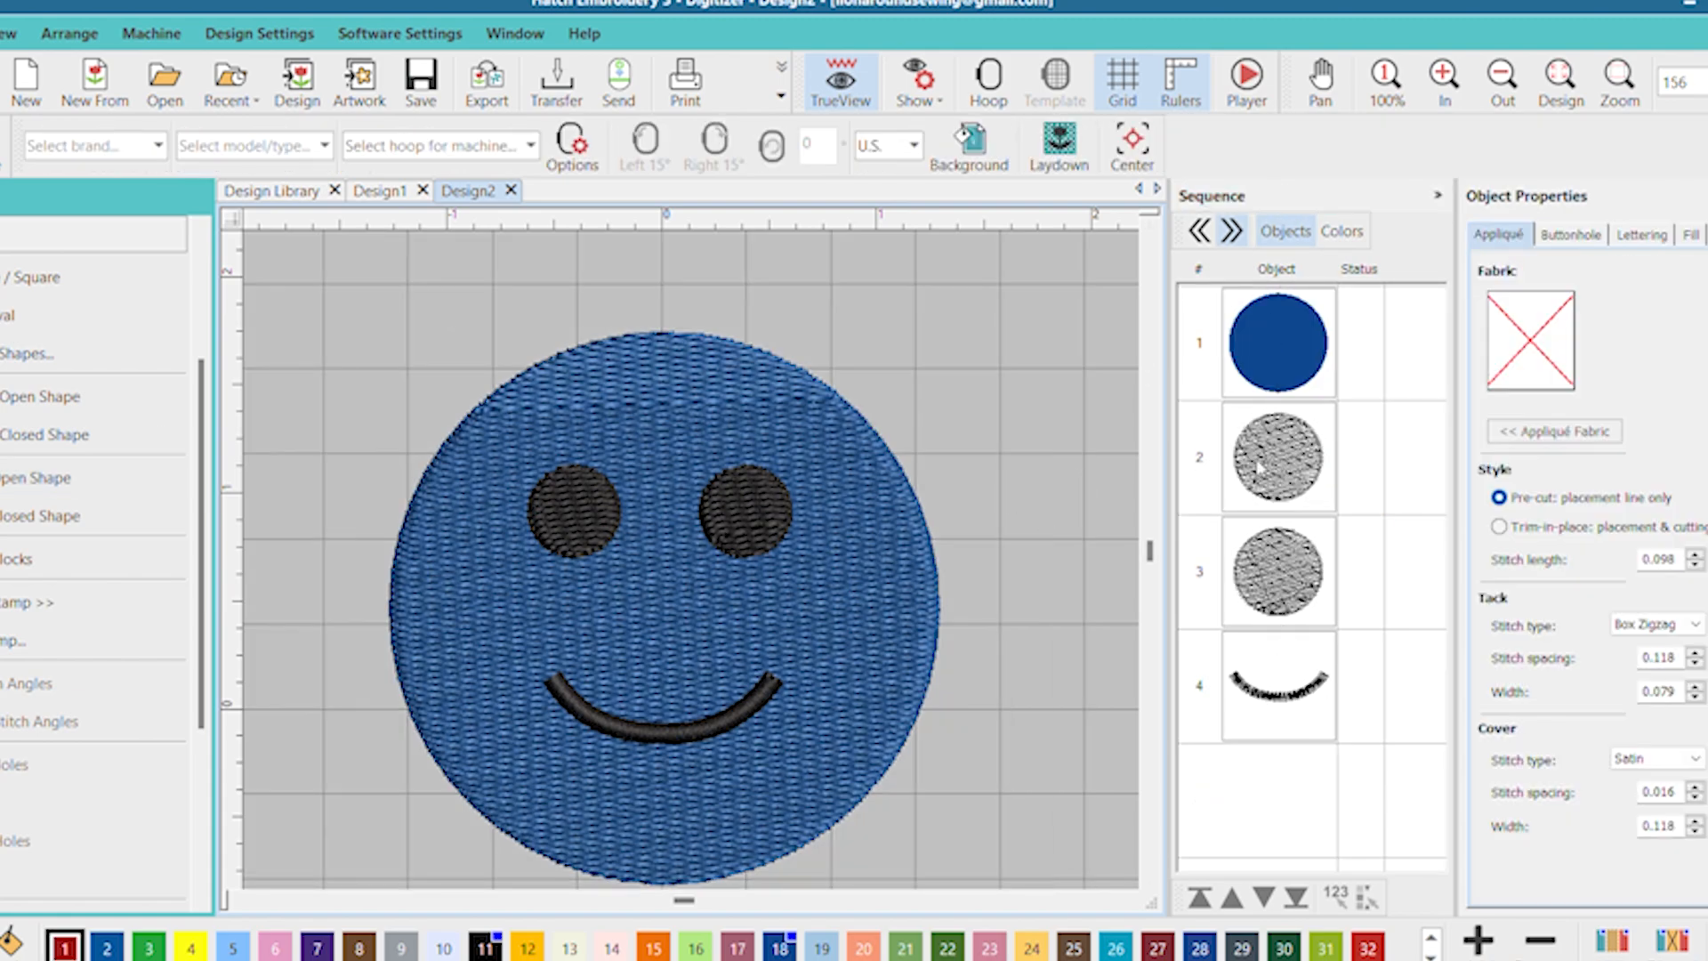
# - Go through the embroidery objects in stitching order, from the face circle through both eyes to the smile
pyautogui.click(1268, 322)
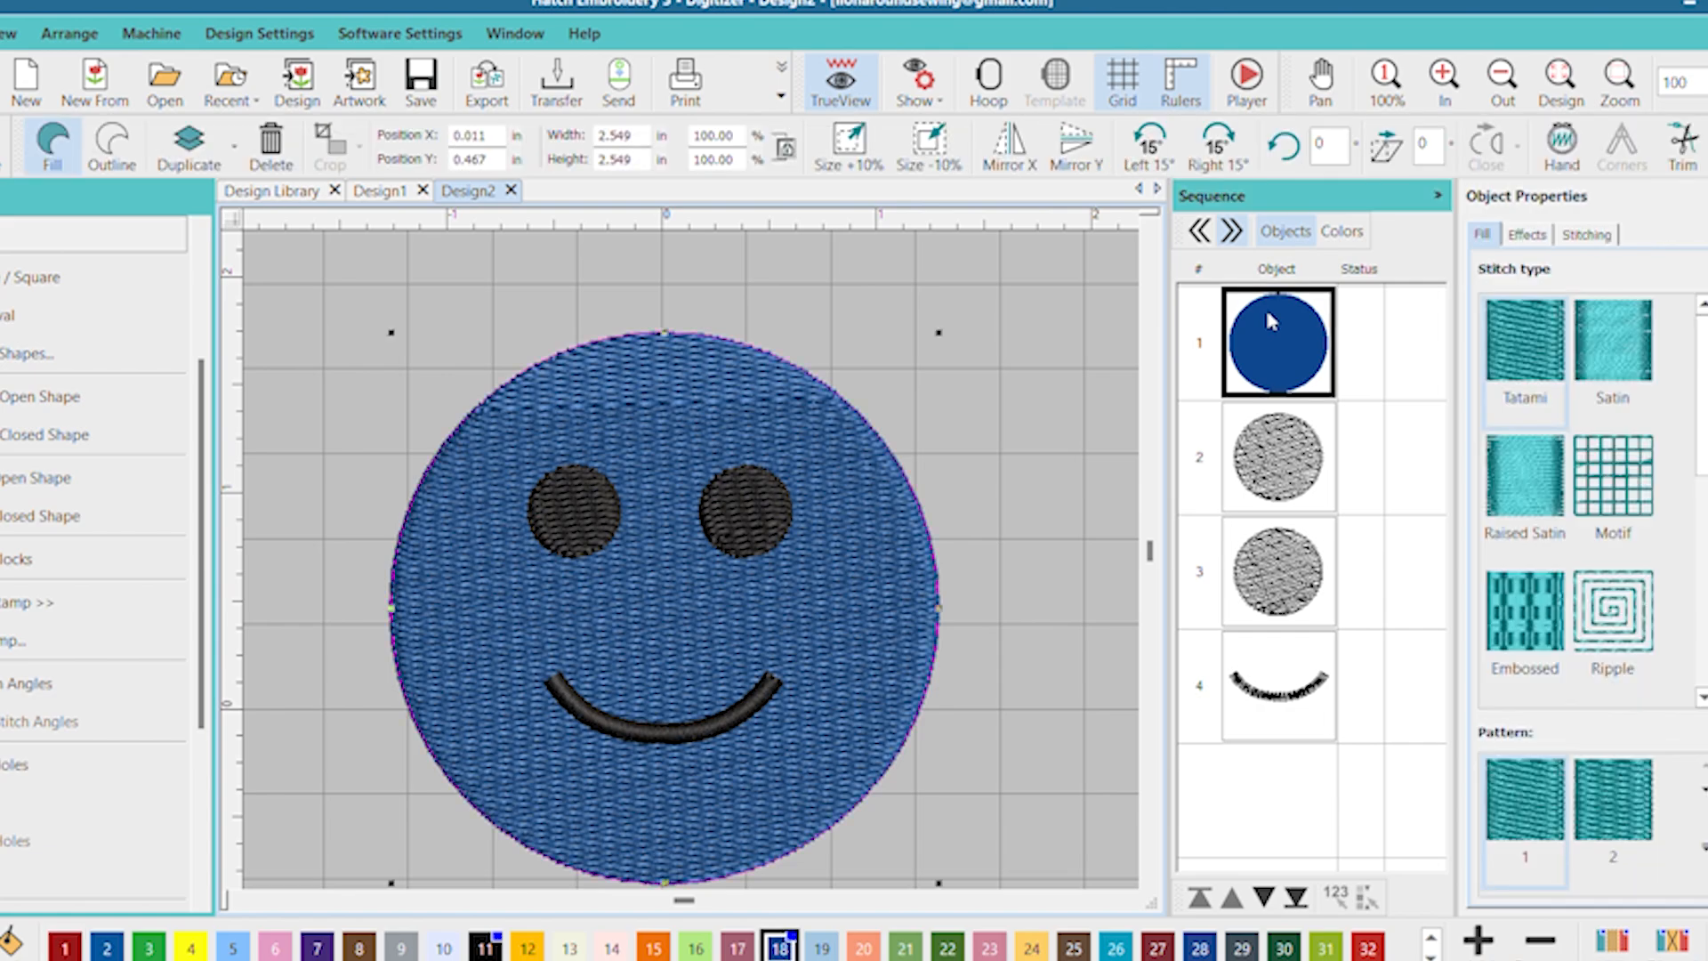
pyautogui.click(1254, 444)
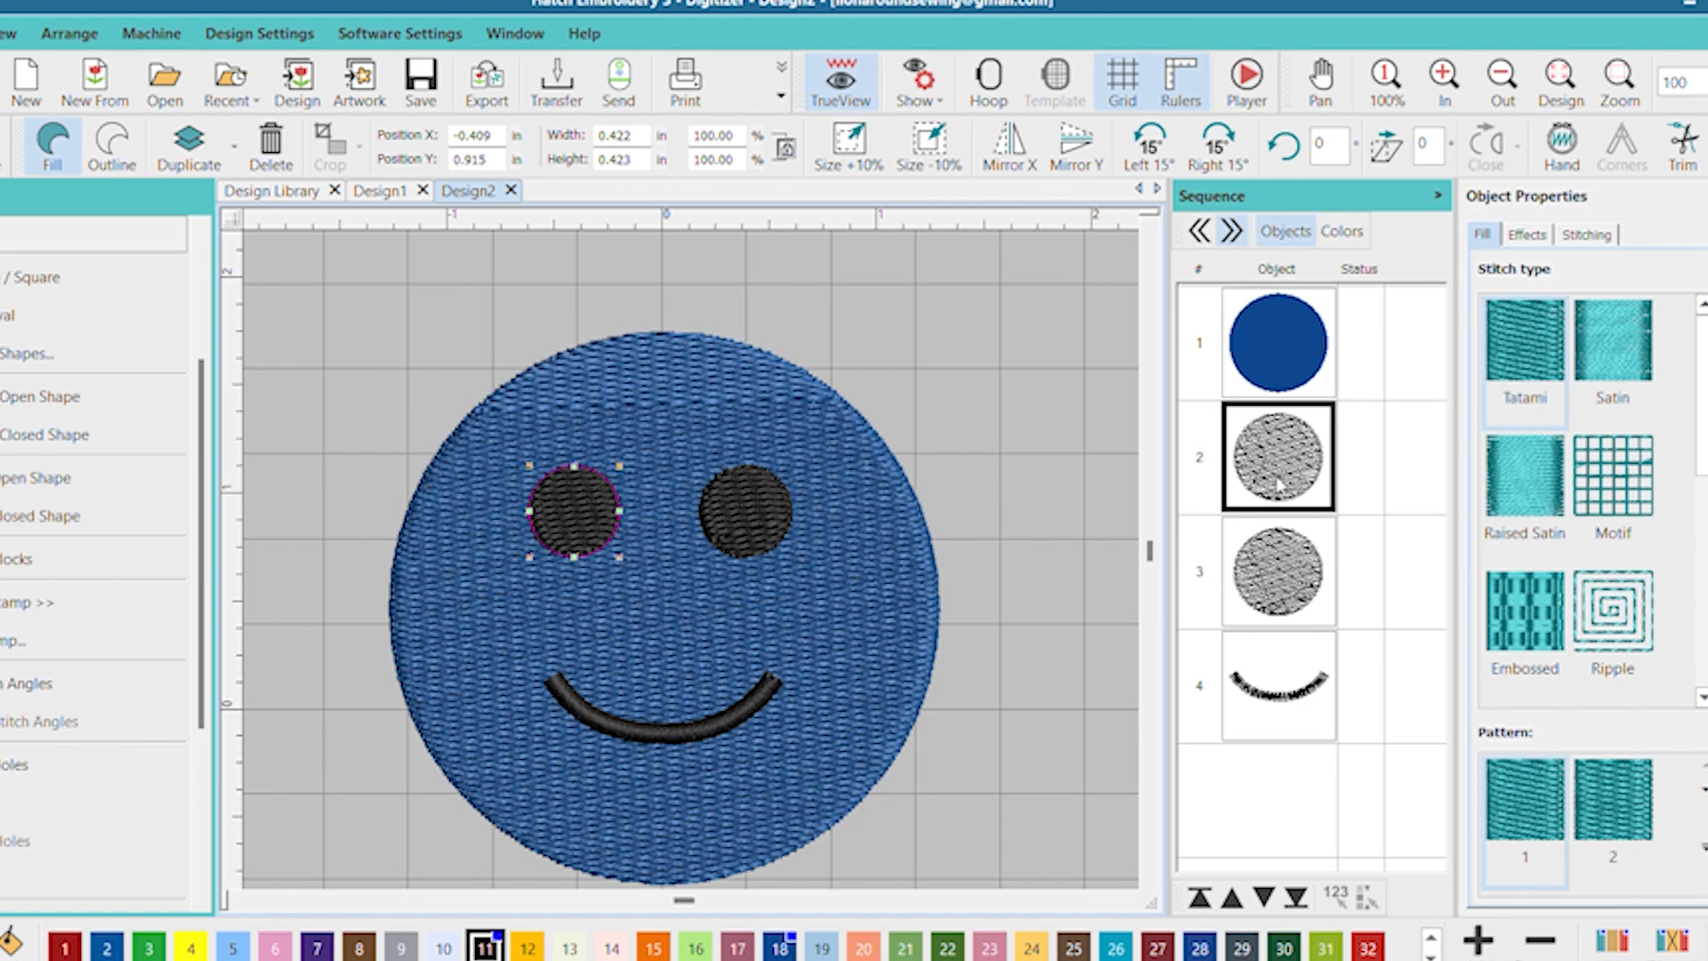
pyautogui.click(1284, 538)
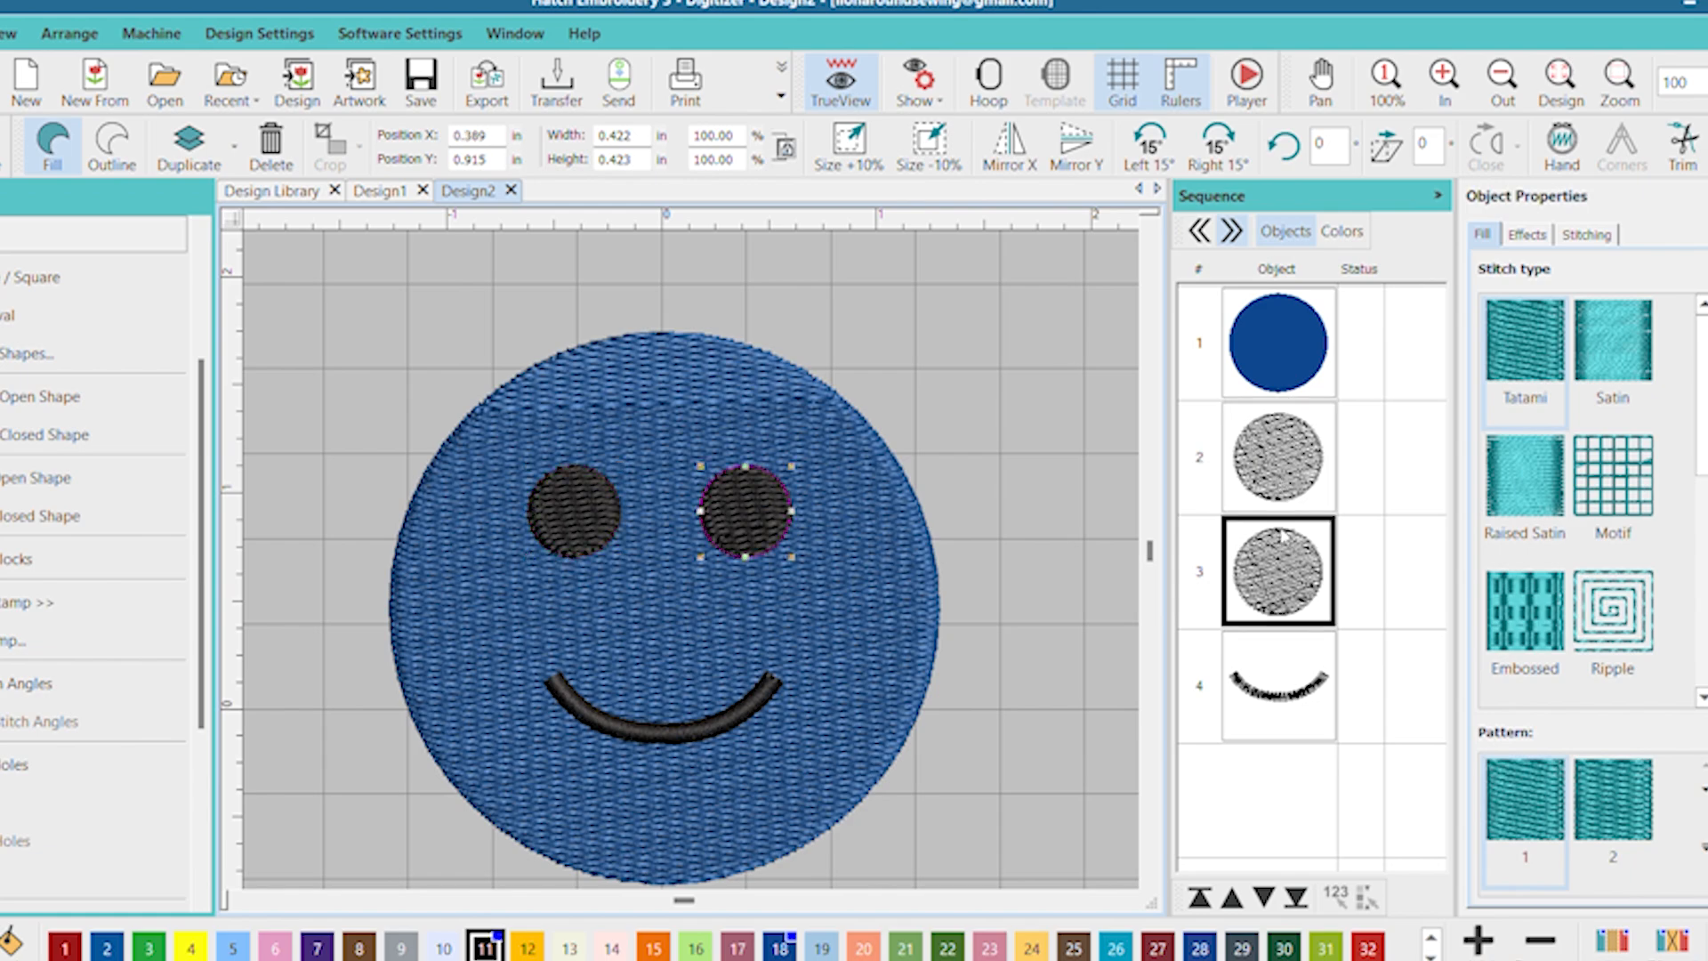
pyautogui.click(1269, 676)
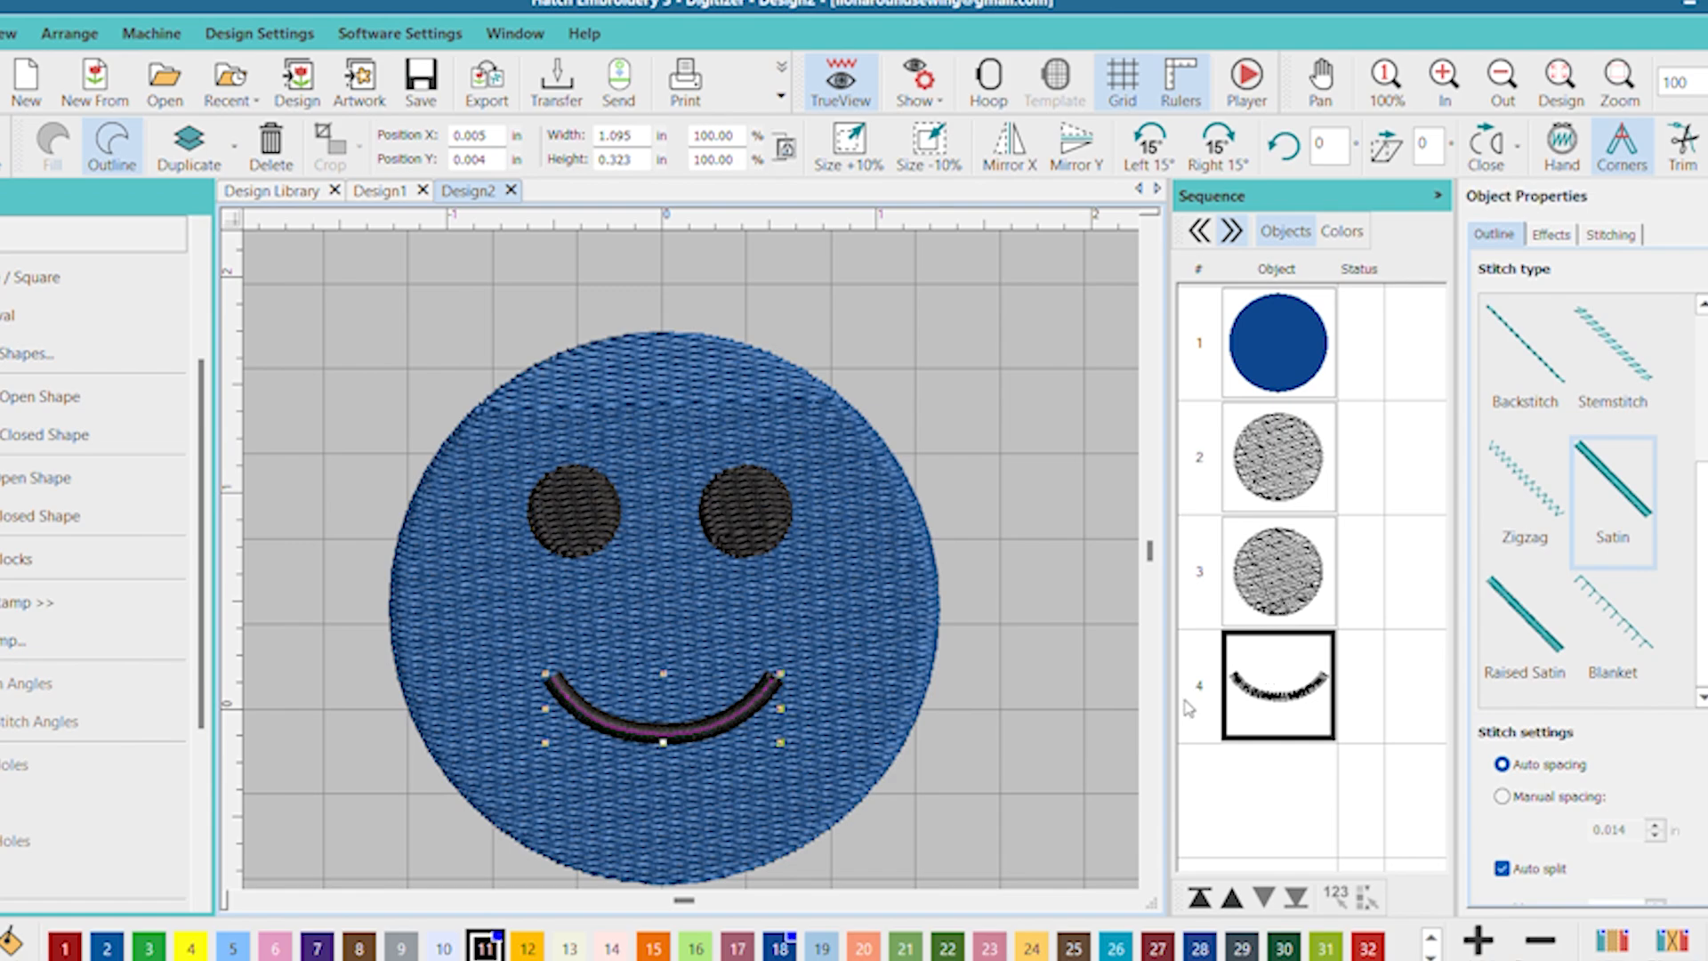
# - Move the smile directly after the face circle in the stitching sequence, ahead of both eyes, and check the eye objects
pyautogui.moveTo(1249, 685); pyautogui.dragTo(1273, 365)
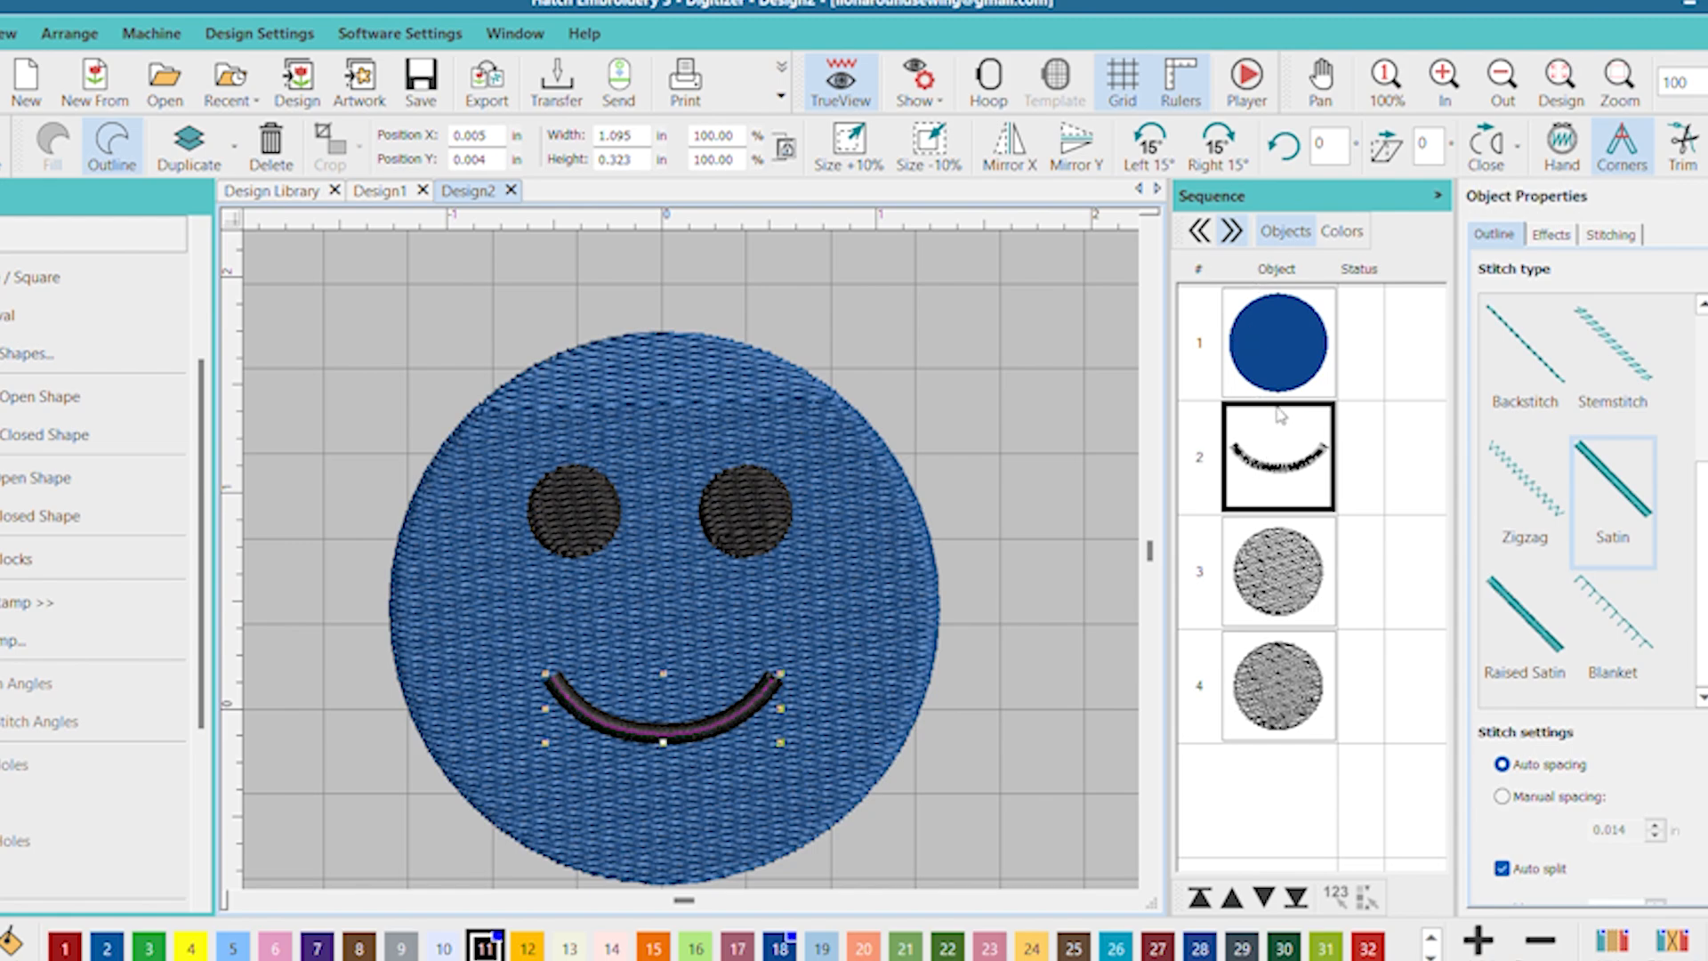
pyautogui.click(1252, 587)
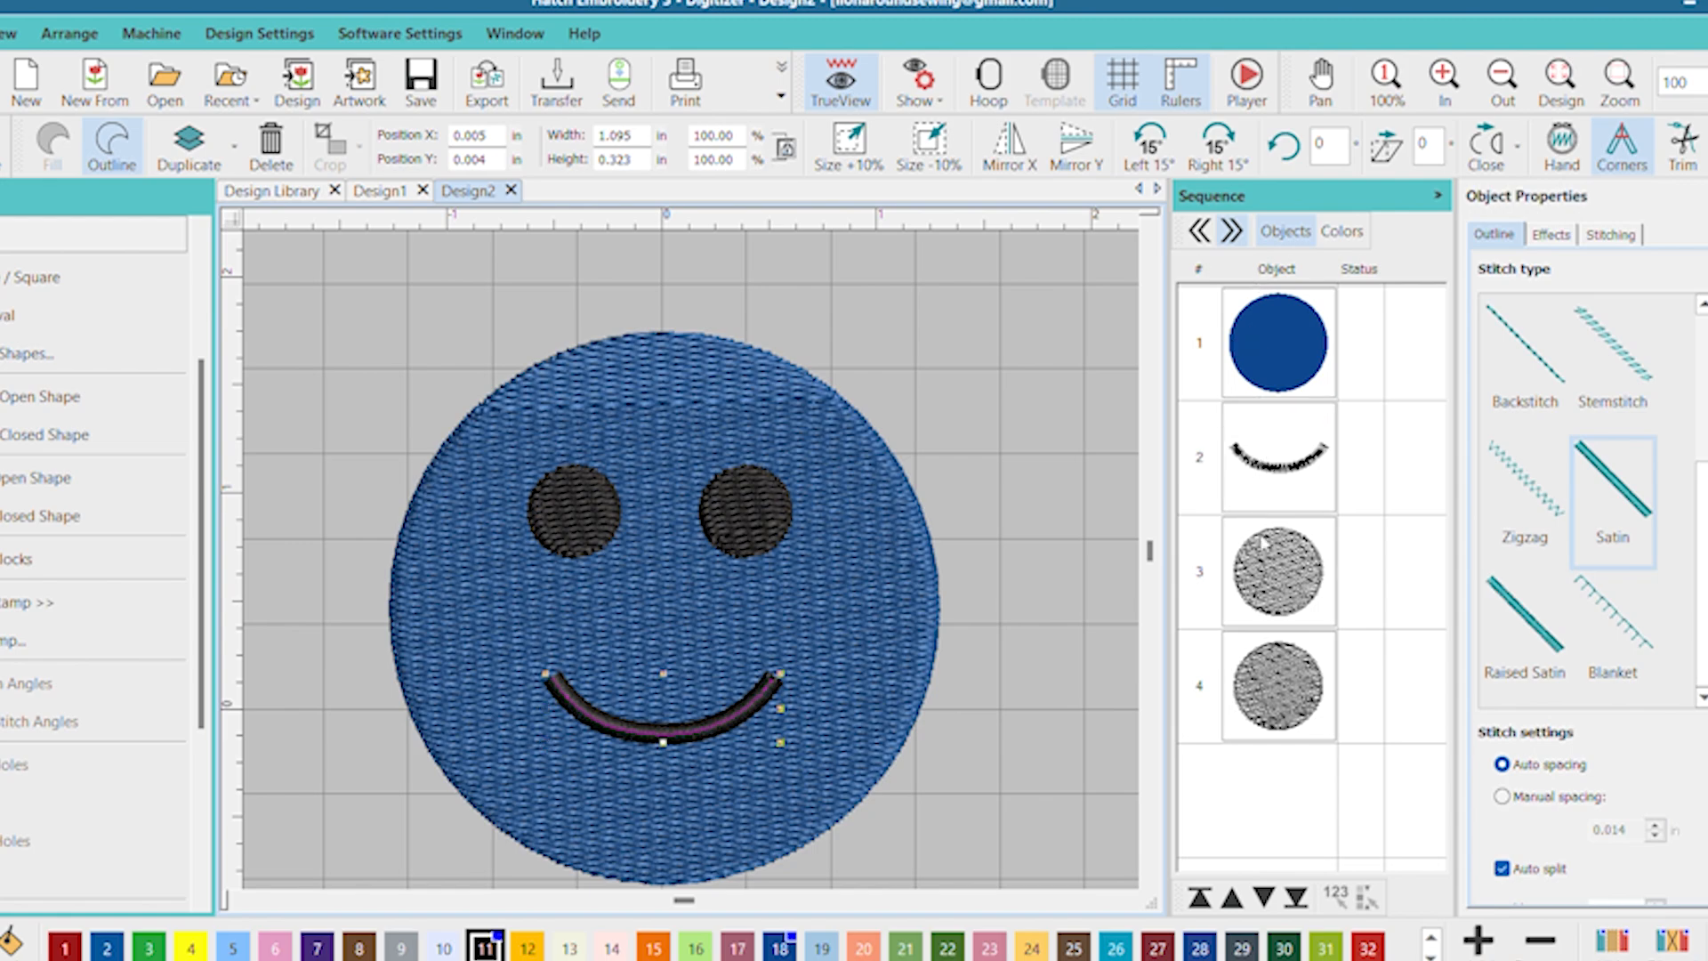
pyautogui.click(1294, 669)
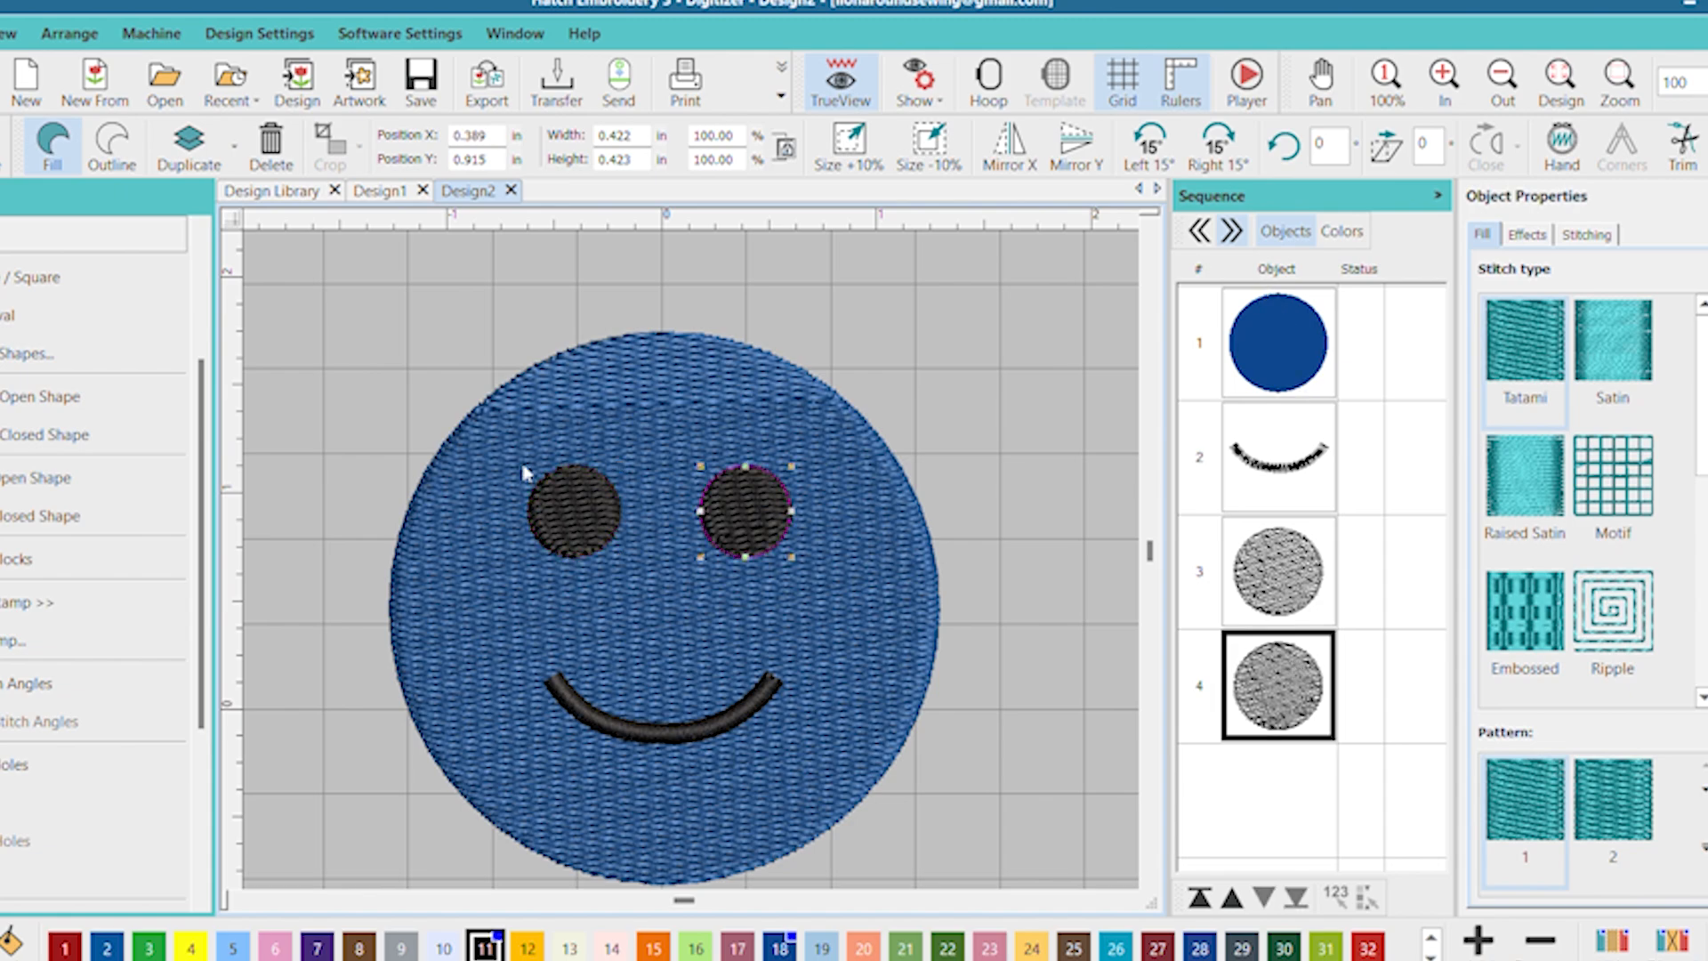
# - Move the blue face circle to the end of the stitching sequence and return it to first place
pyautogui.click(1257, 315)
pyautogui.moveTo(1256, 316); pyautogui.dragTo(1259, 712)
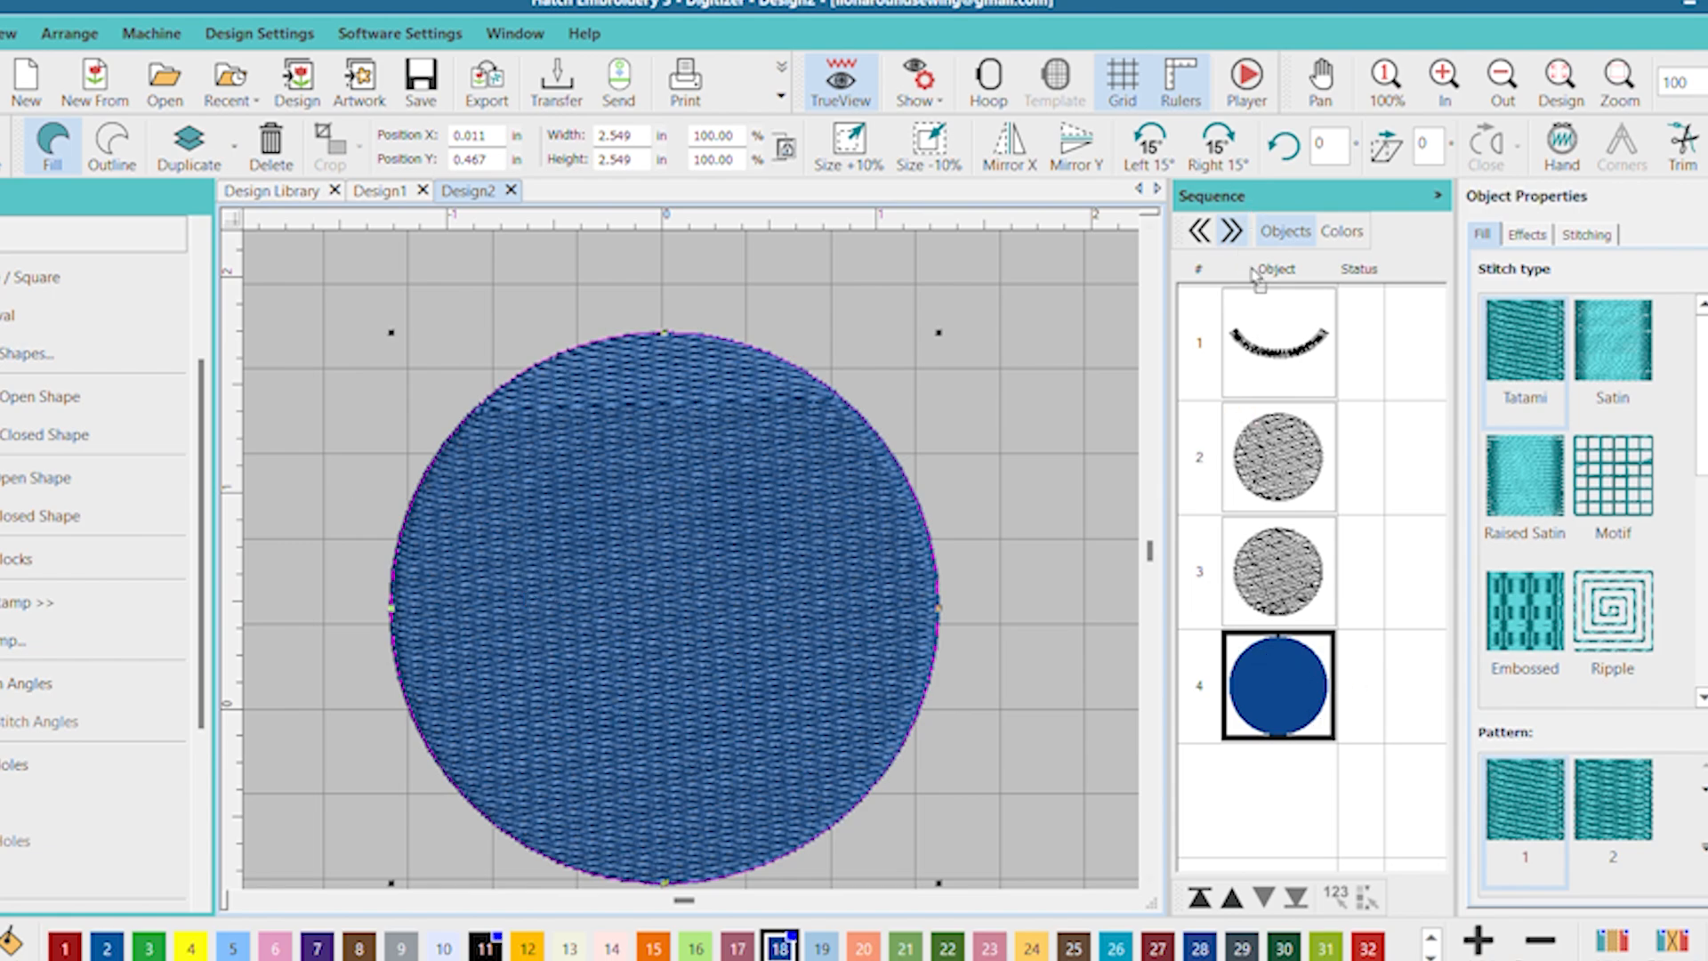
pyautogui.moveTo(1266, 252); pyautogui.dragTo(1270, 286)
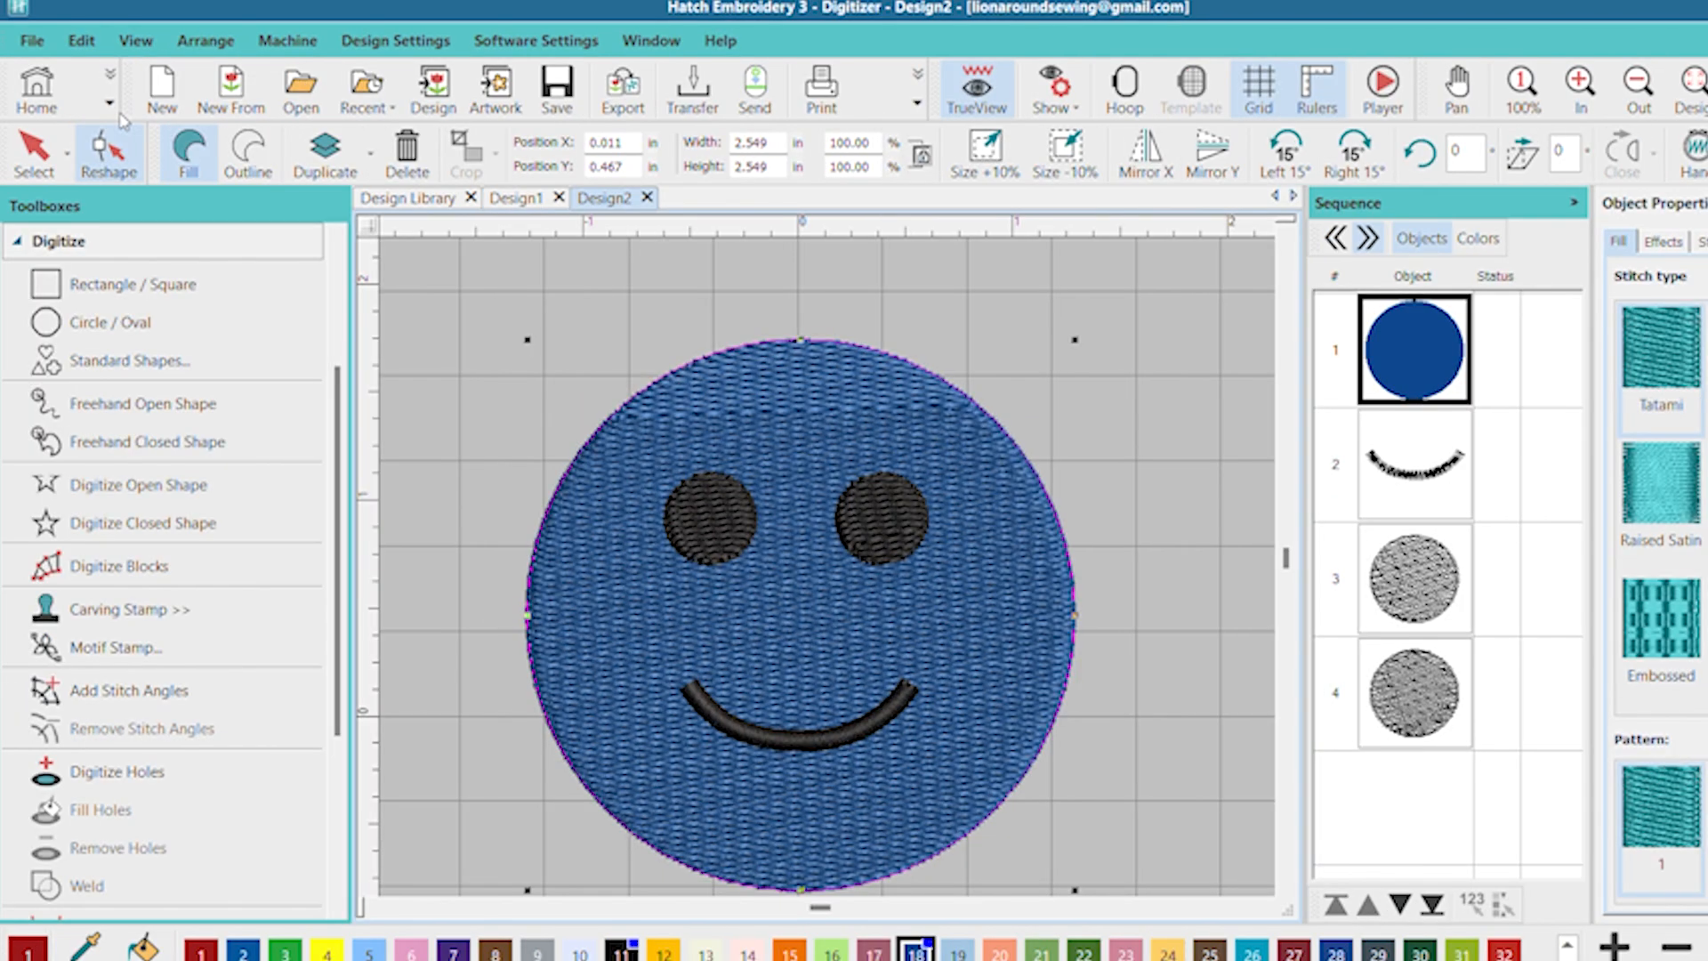
# - Reshape the blue face circle and move its green stitch start marker from the top along the upper-right edge
pyautogui.click(116, 133)
pyautogui.scroll(1, 695, 436)
pyautogui.scroll(2, 819, 532)
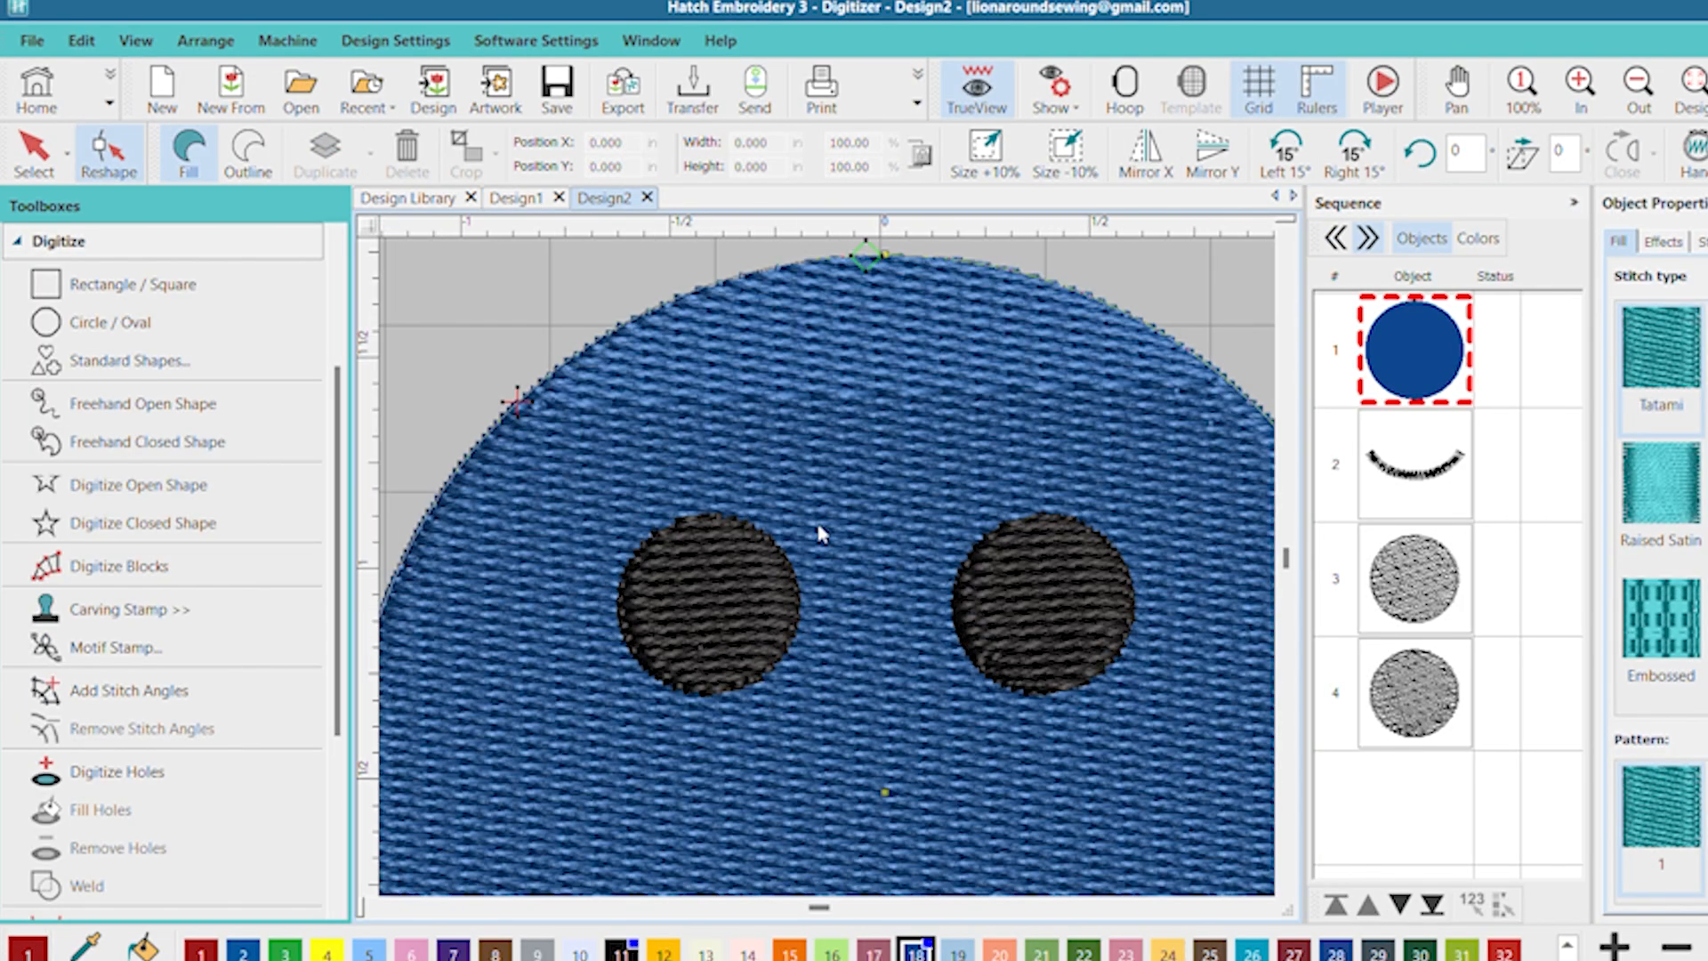
pyautogui.scroll(-1, 794, 736)
pyautogui.scroll(1, 876, 458)
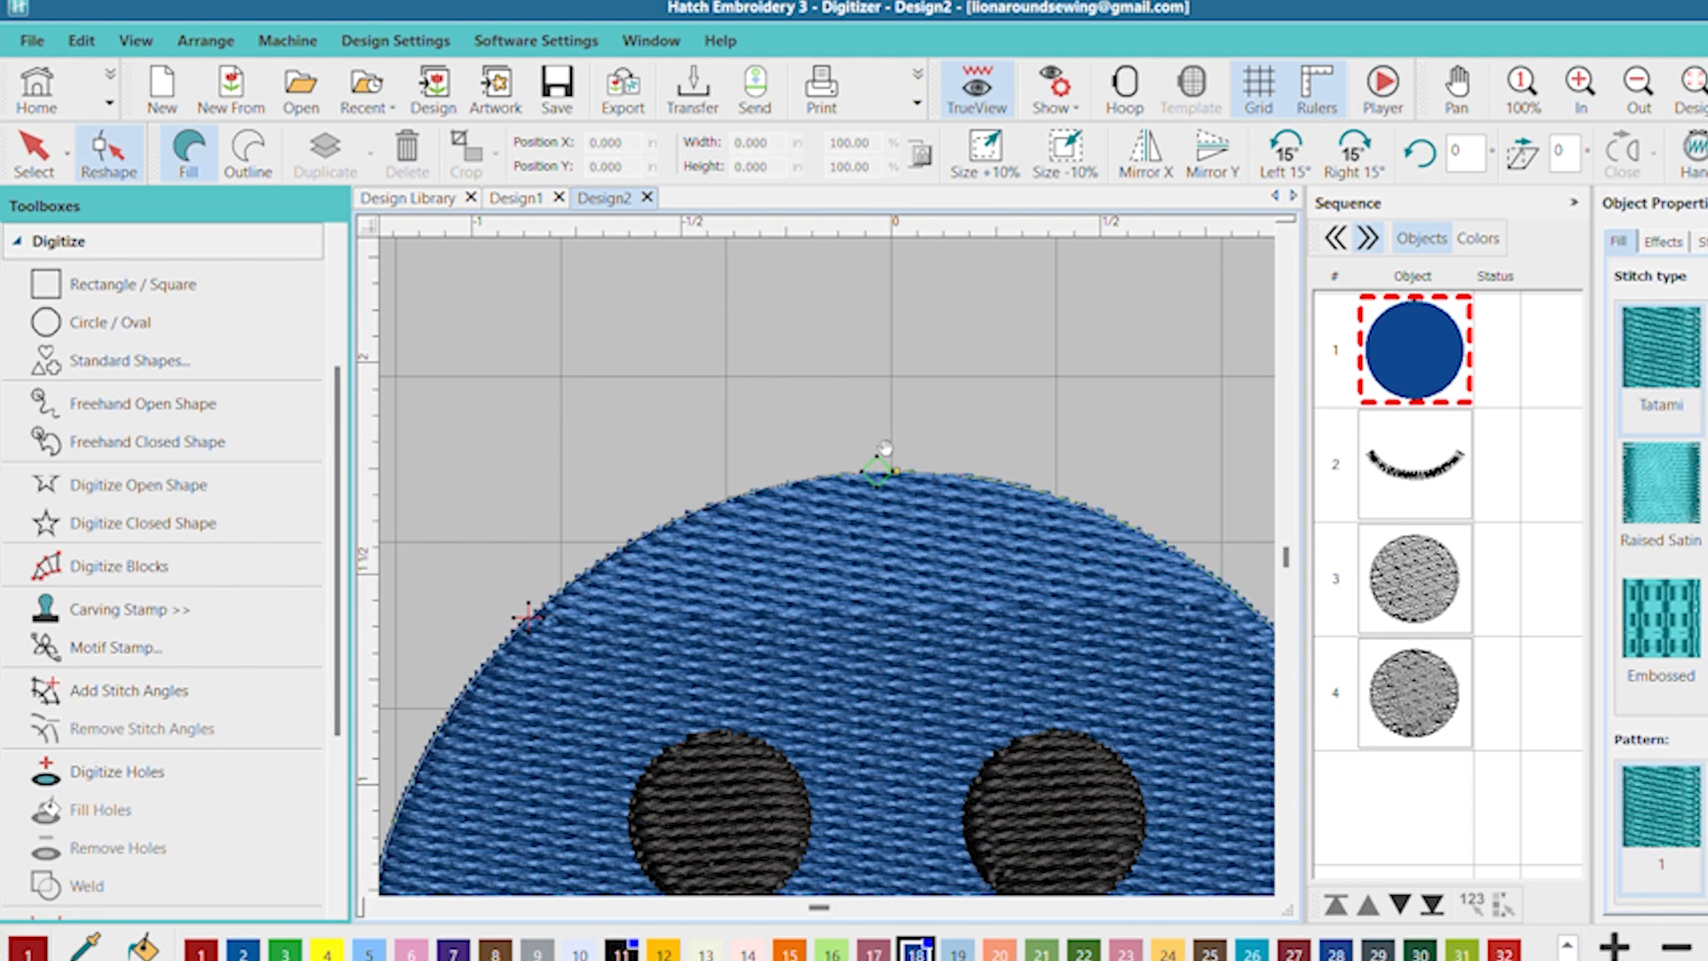
pyautogui.scroll(-2, 923, 609)
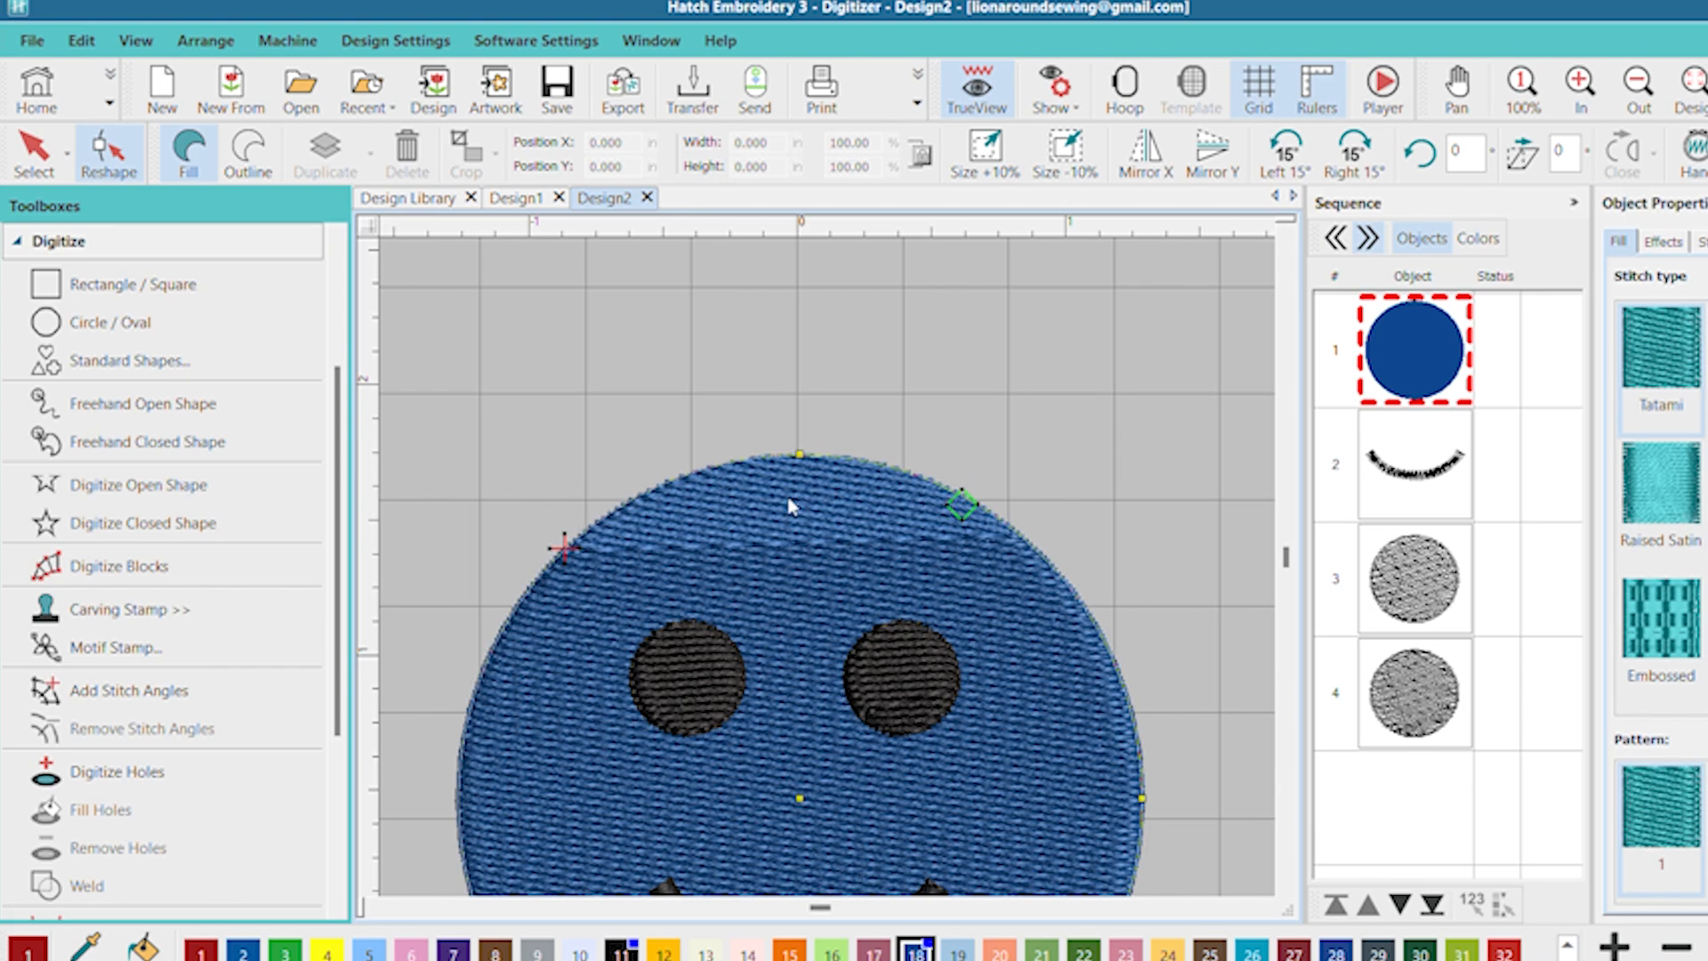
# - Move the face circle's red stitch end marker from the upper-left edge to just left of the top node
pyautogui.moveTo(575, 527); pyautogui.dragTo(772, 457)
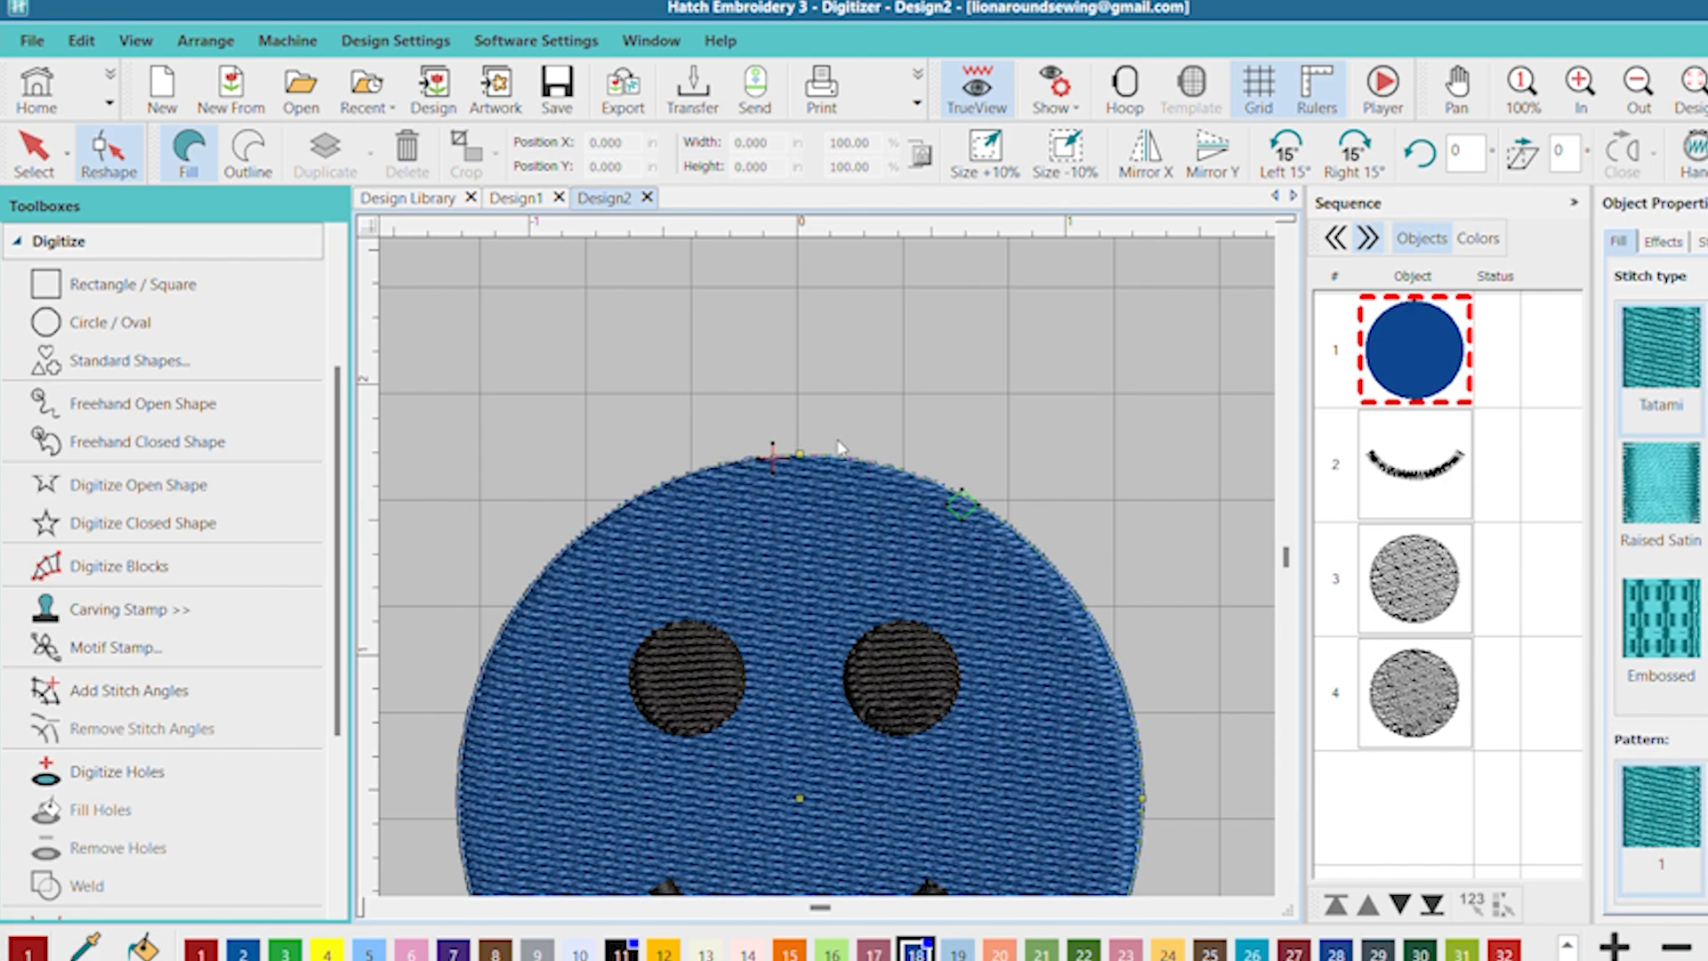
pyautogui.scroll(-2, 797, 583)
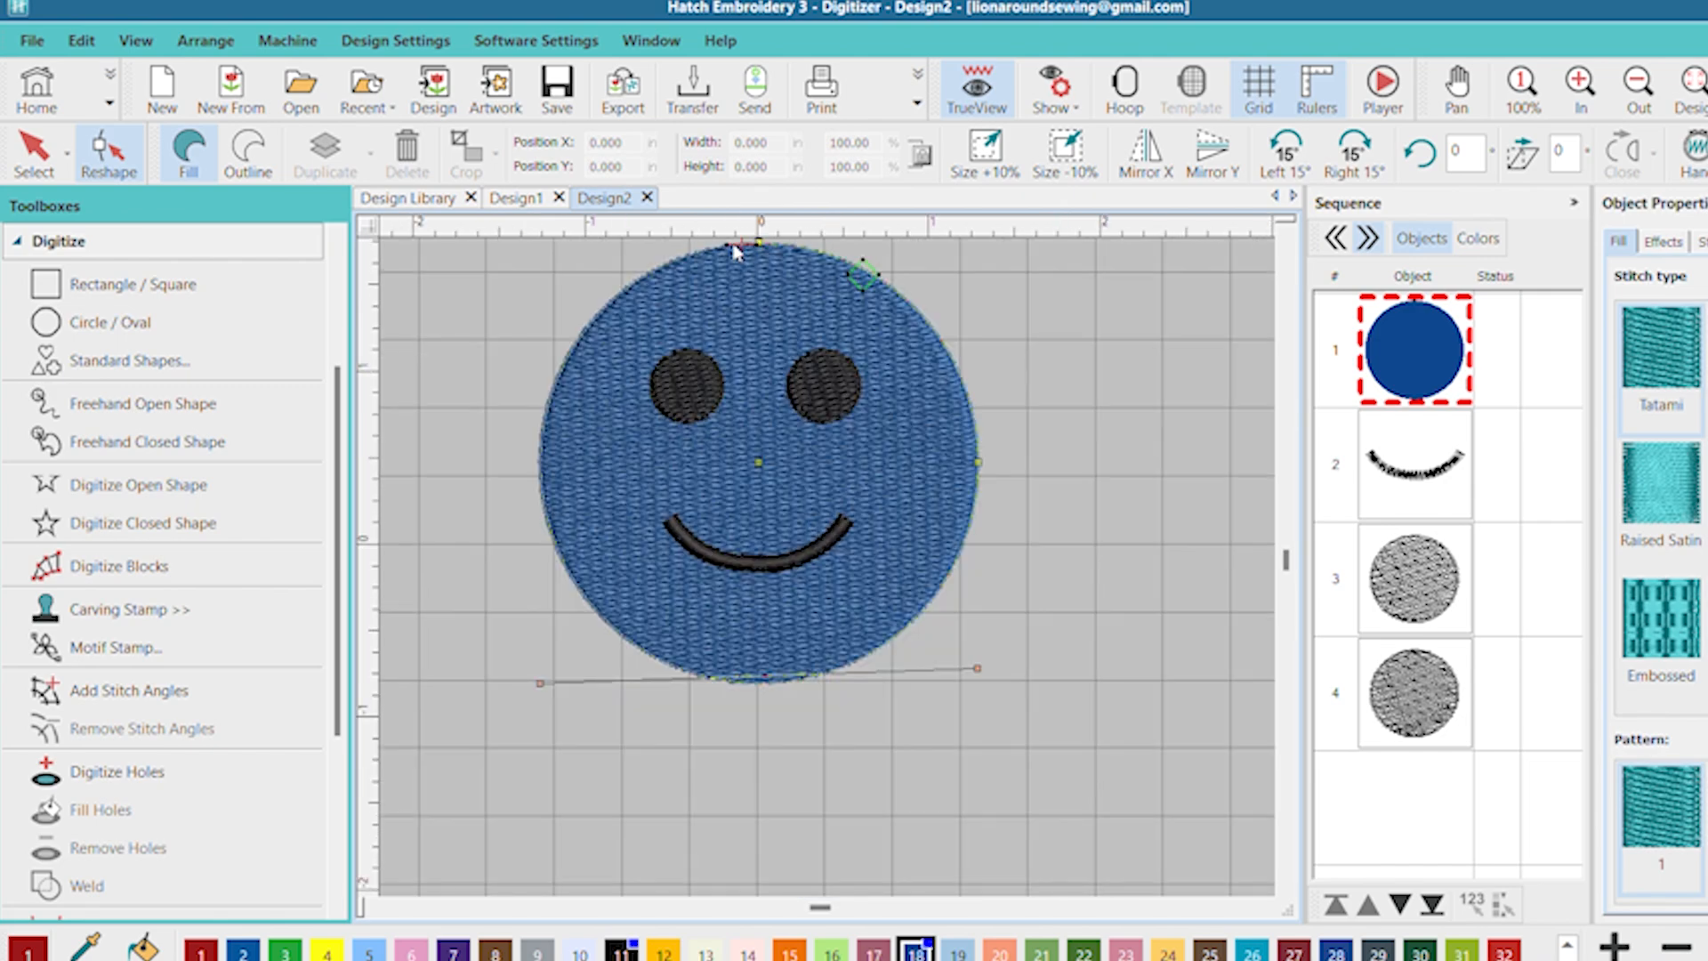
pyautogui.scroll(1, 820, 534)
pyautogui.scroll(2, 818, 562)
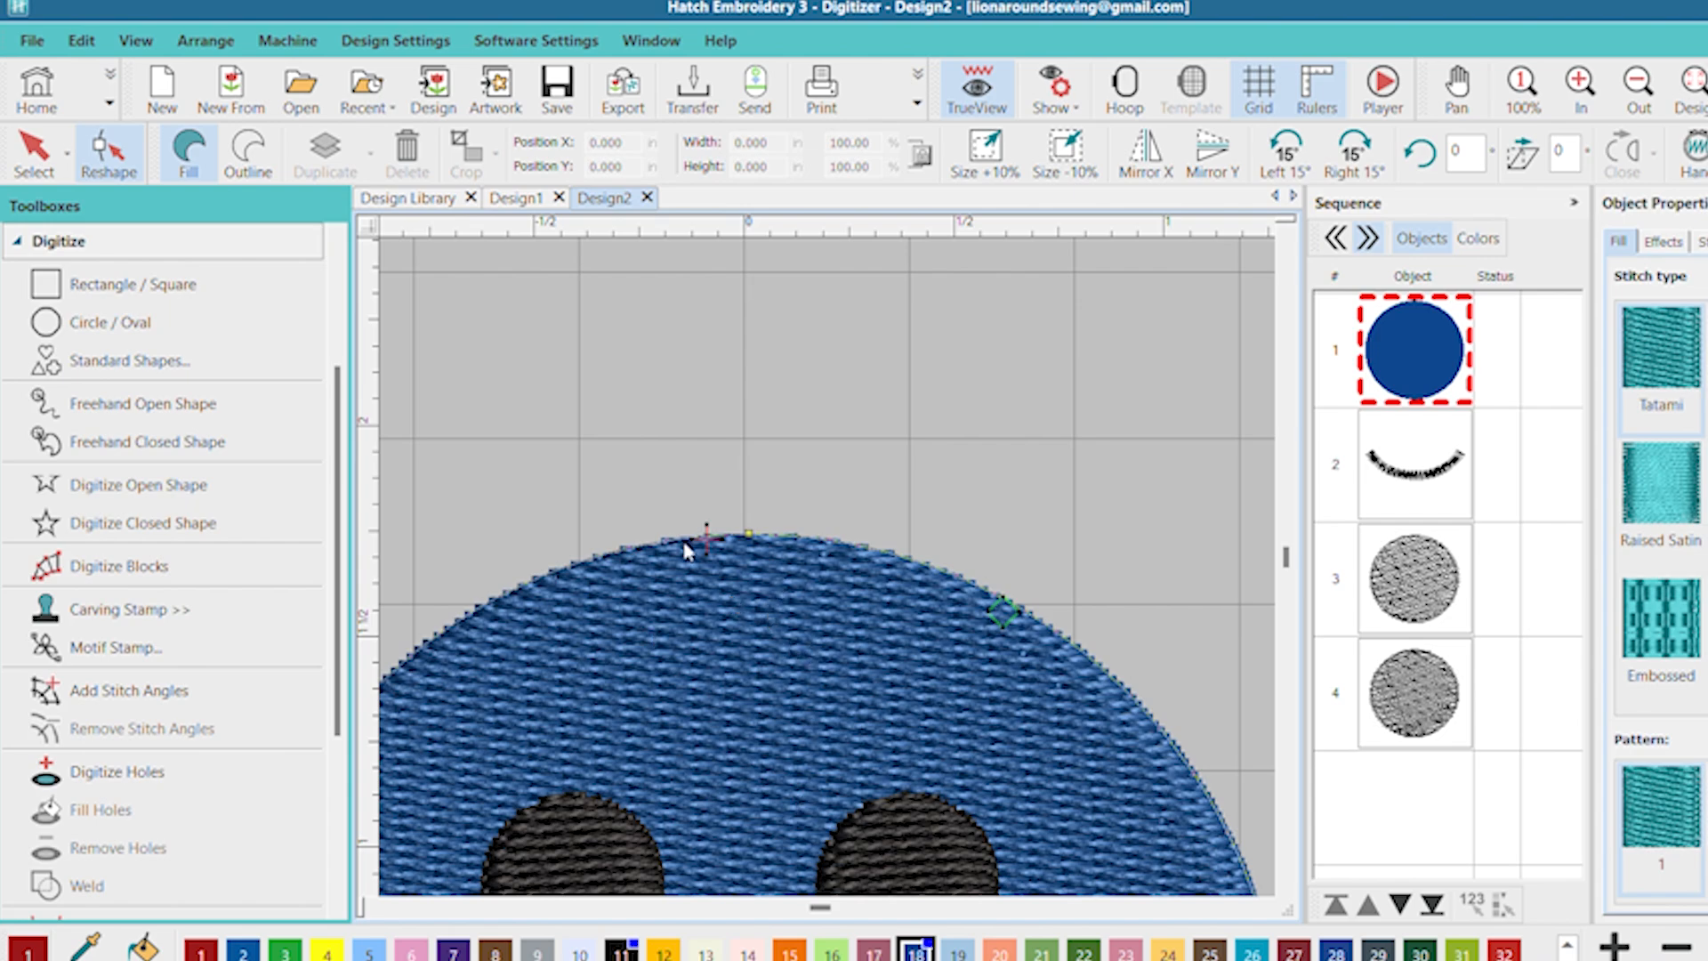
pyautogui.scroll(-4, 774, 681)
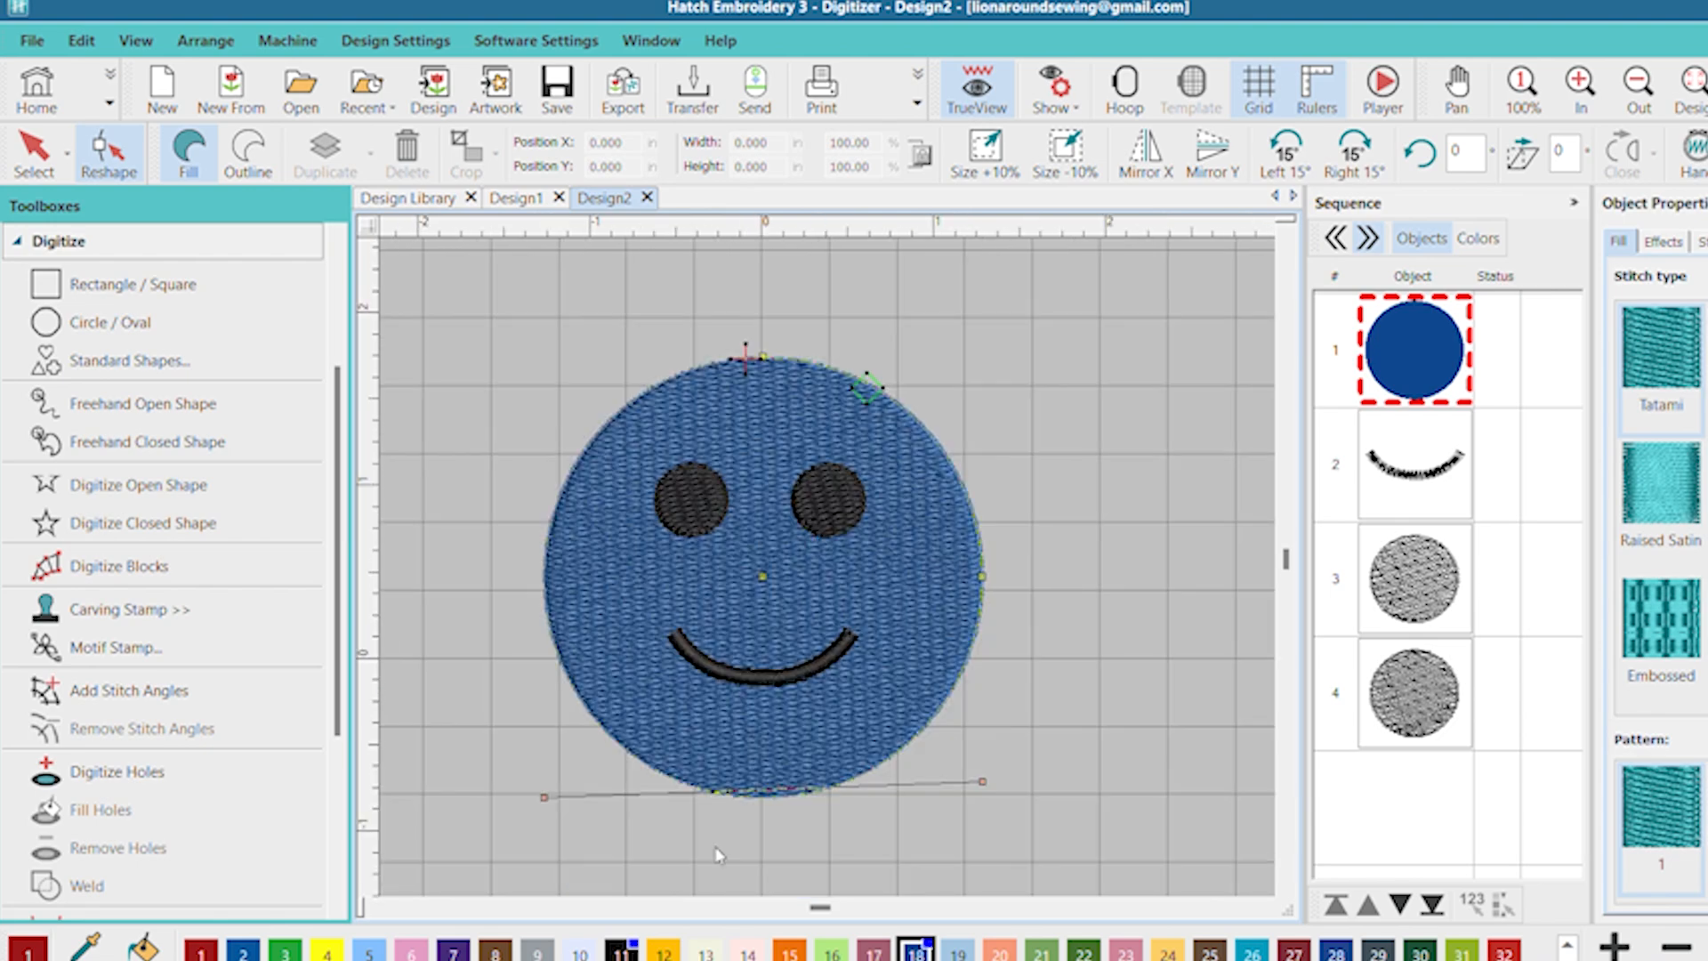
pyautogui.click(982, 781)
pyautogui.scroll(1, 737, 780)
pyautogui.scroll(-1, 819, 532)
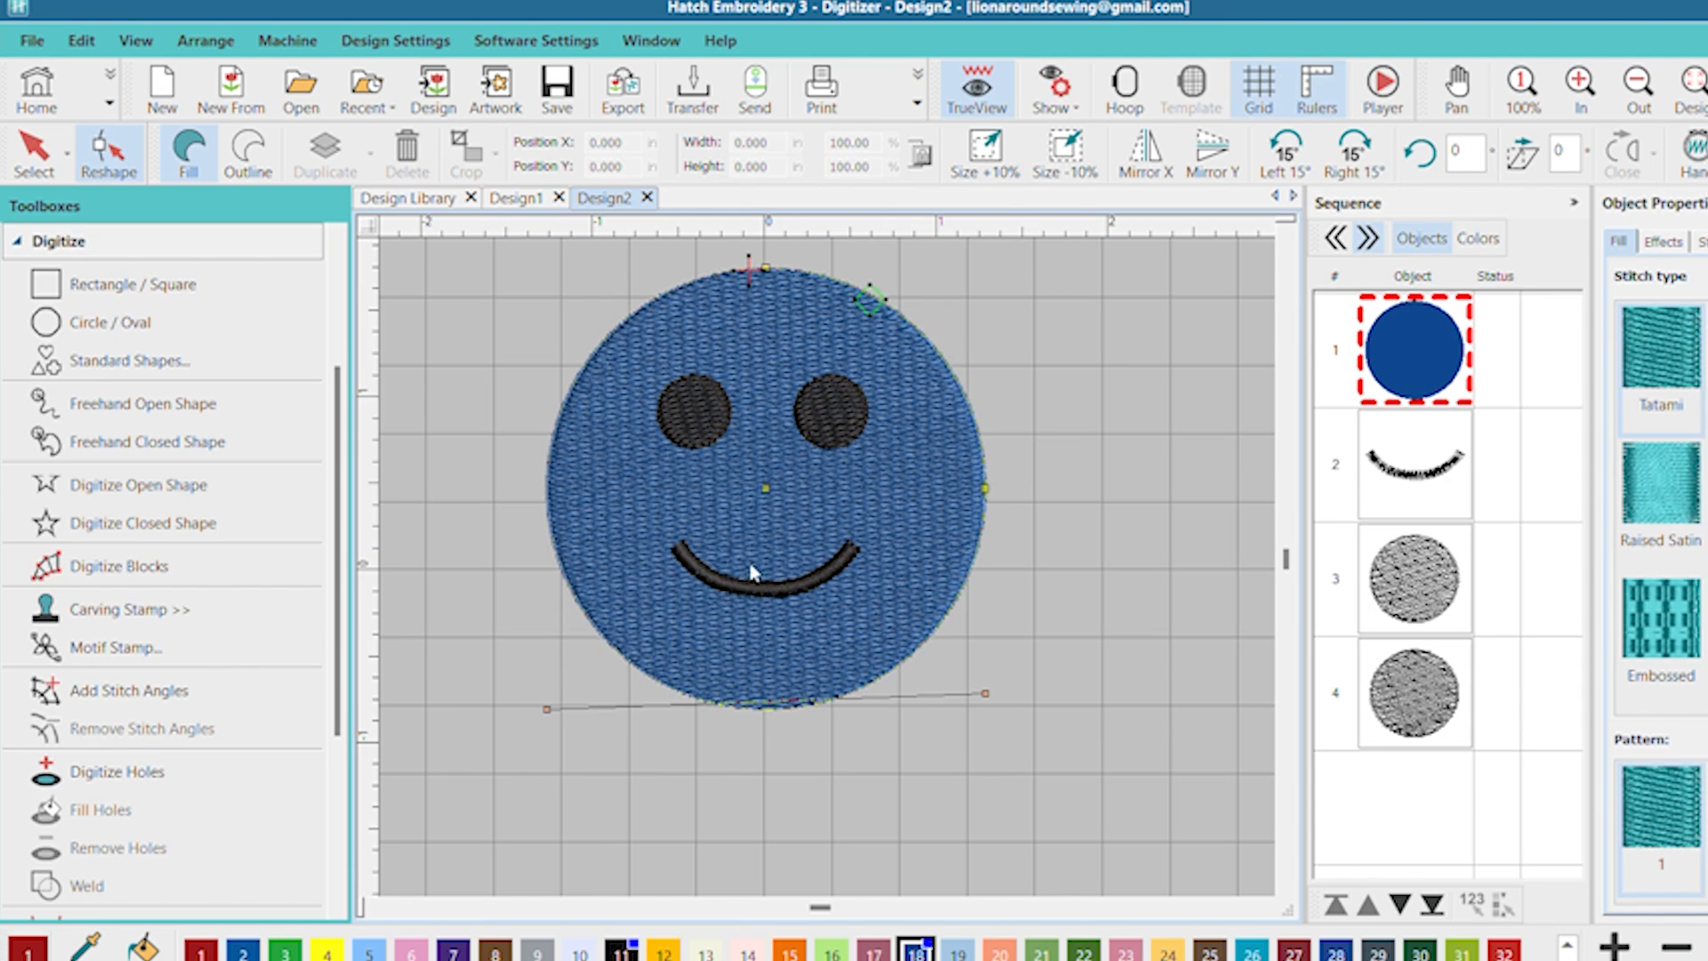
# - Examine the stitch angle line beneath the blue face circle and its end handles
pyautogui.scroll(2, 751, 564)
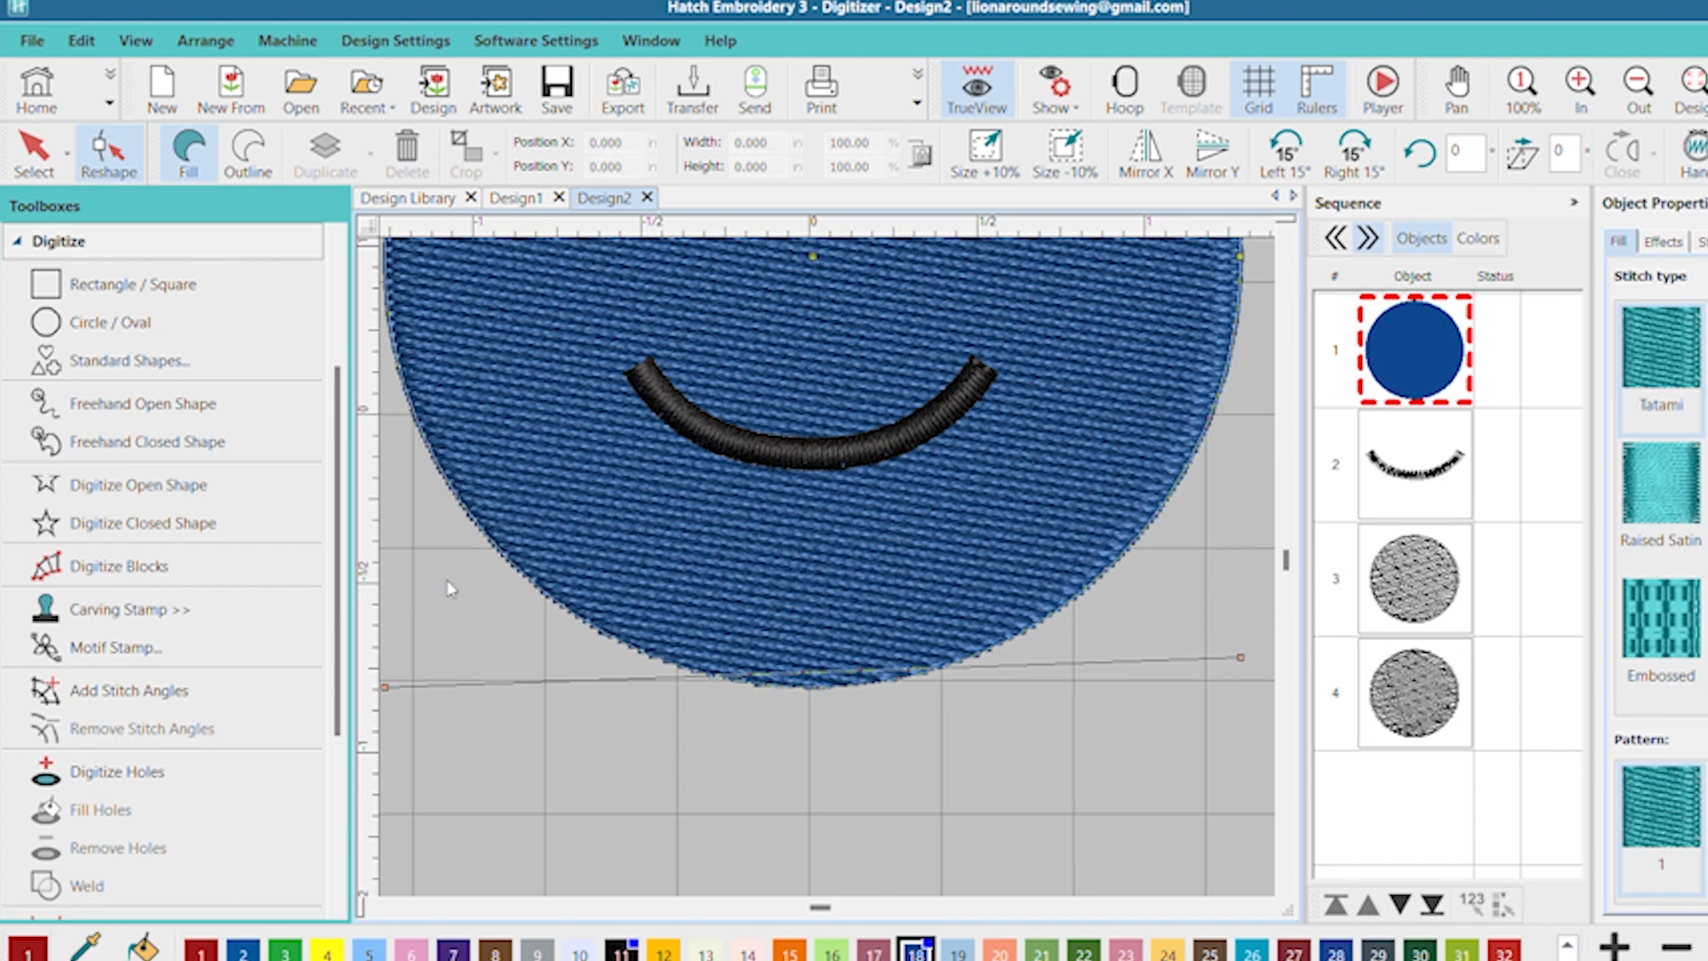
pyautogui.scroll(-2, 894, 583)
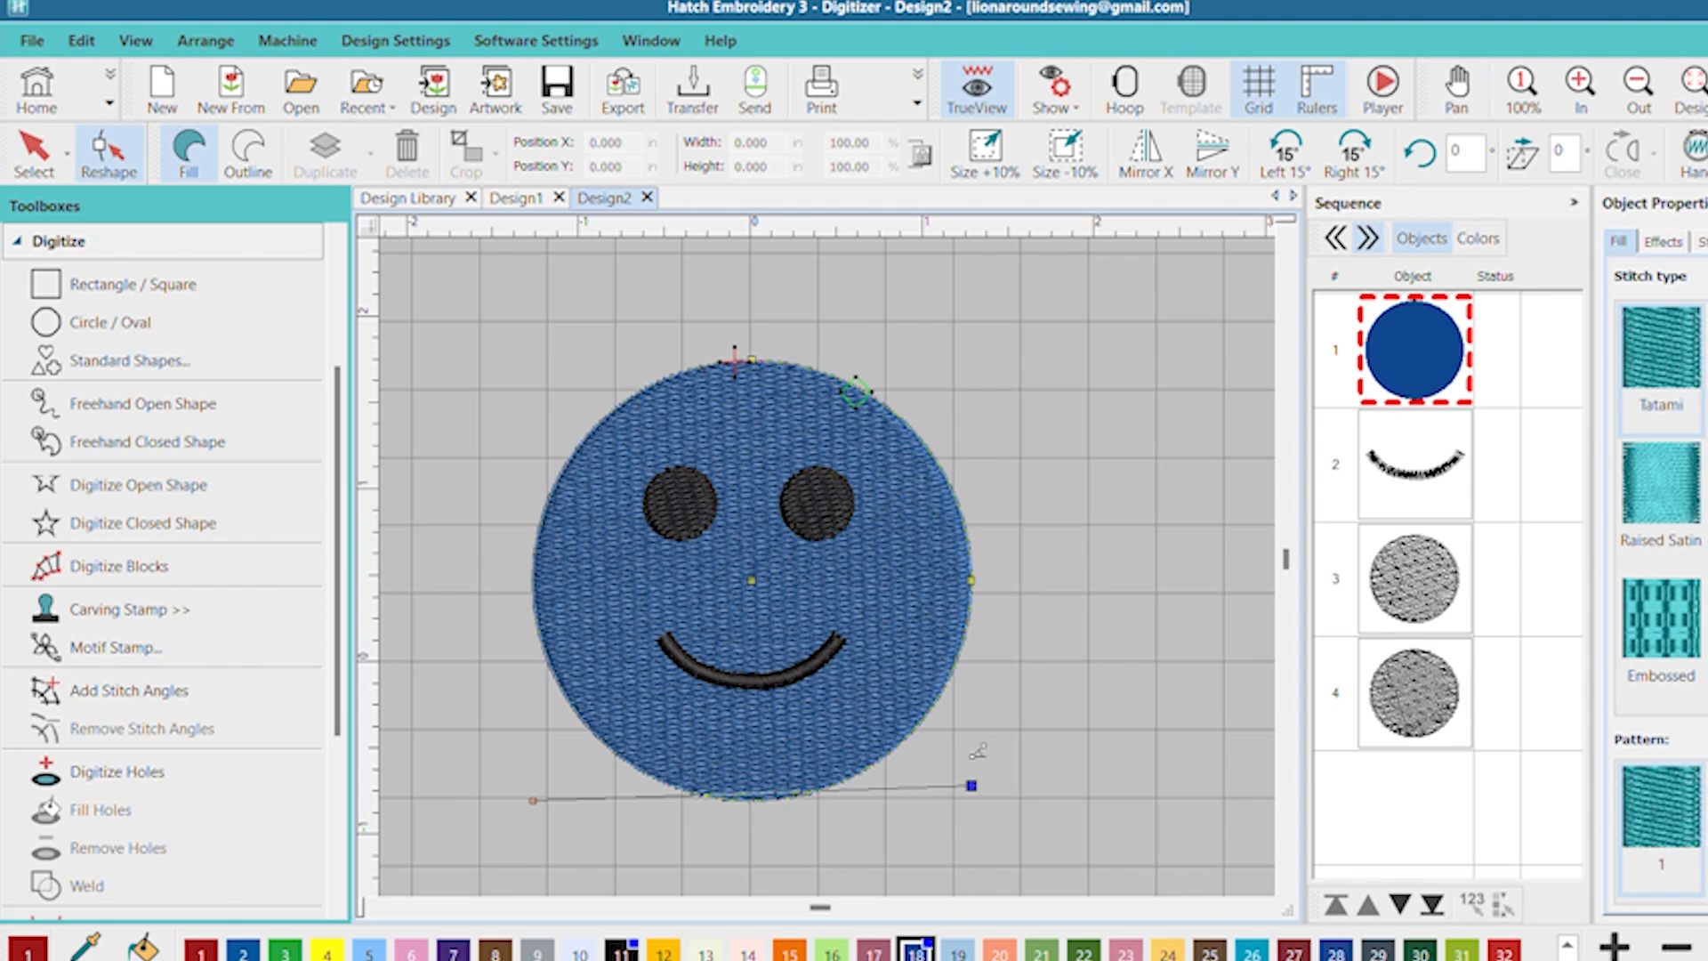
pyautogui.scroll(1, 819, 531)
pyautogui.scroll(-2, 819, 531)
pyautogui.scroll(1, 688, 491)
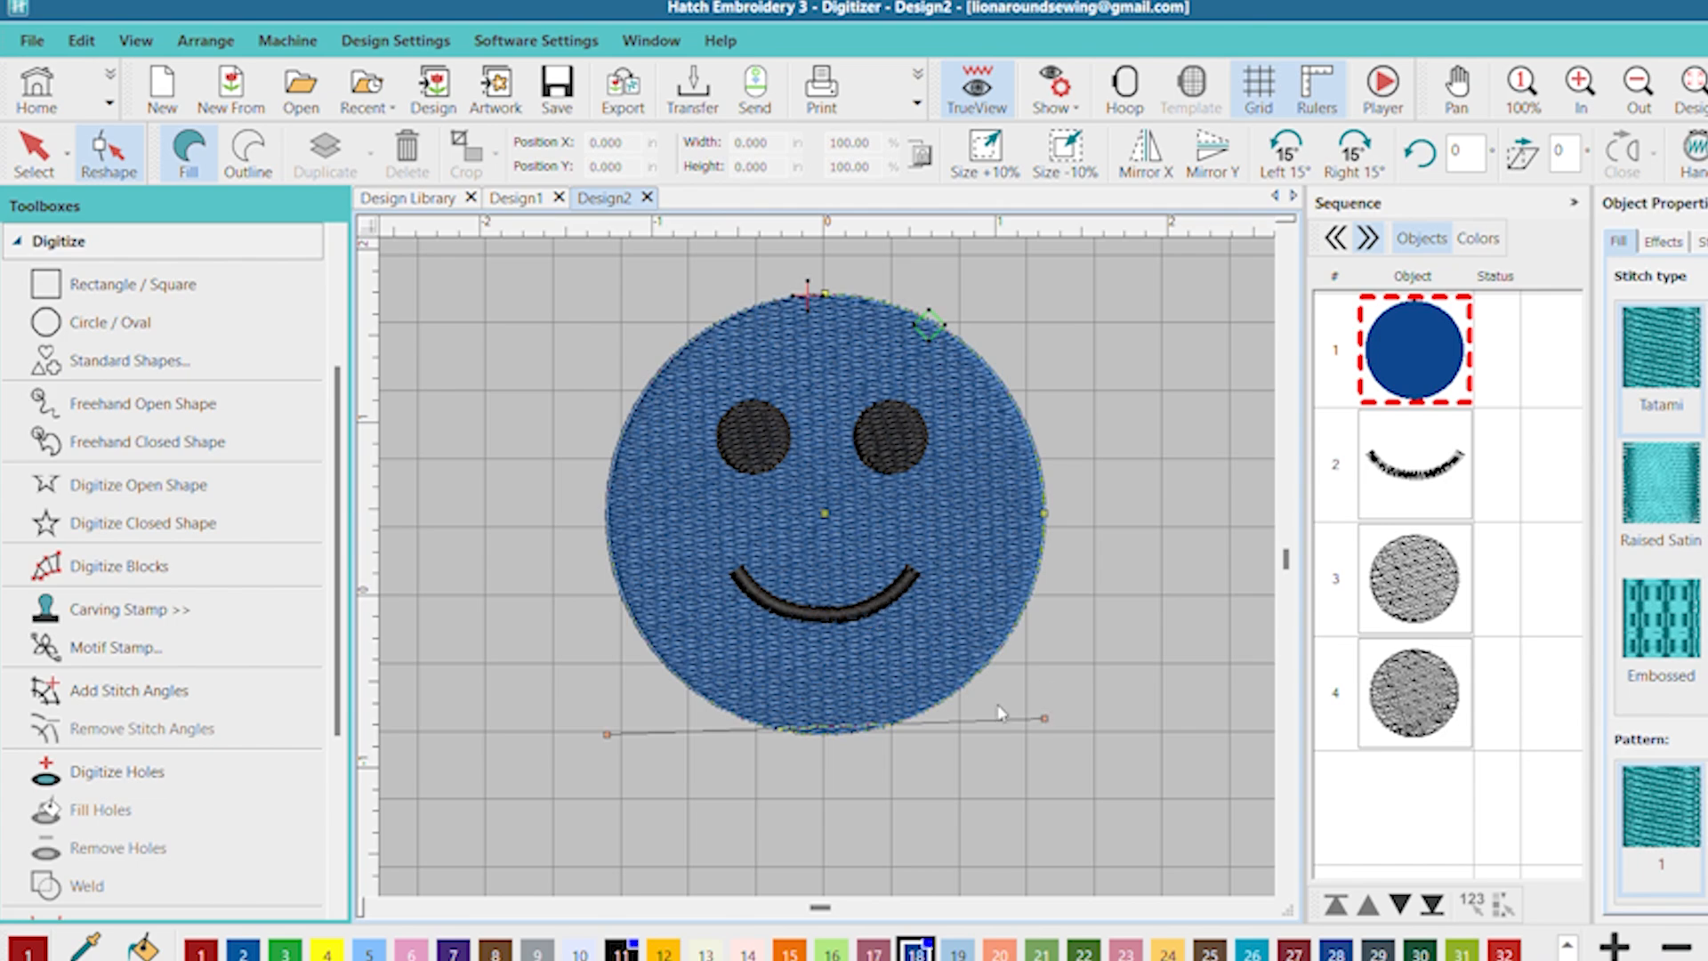
pyautogui.scroll(1, 999, 710)
pyautogui.scroll(-1, 536, 383)
pyautogui.scroll(-1, 820, 532)
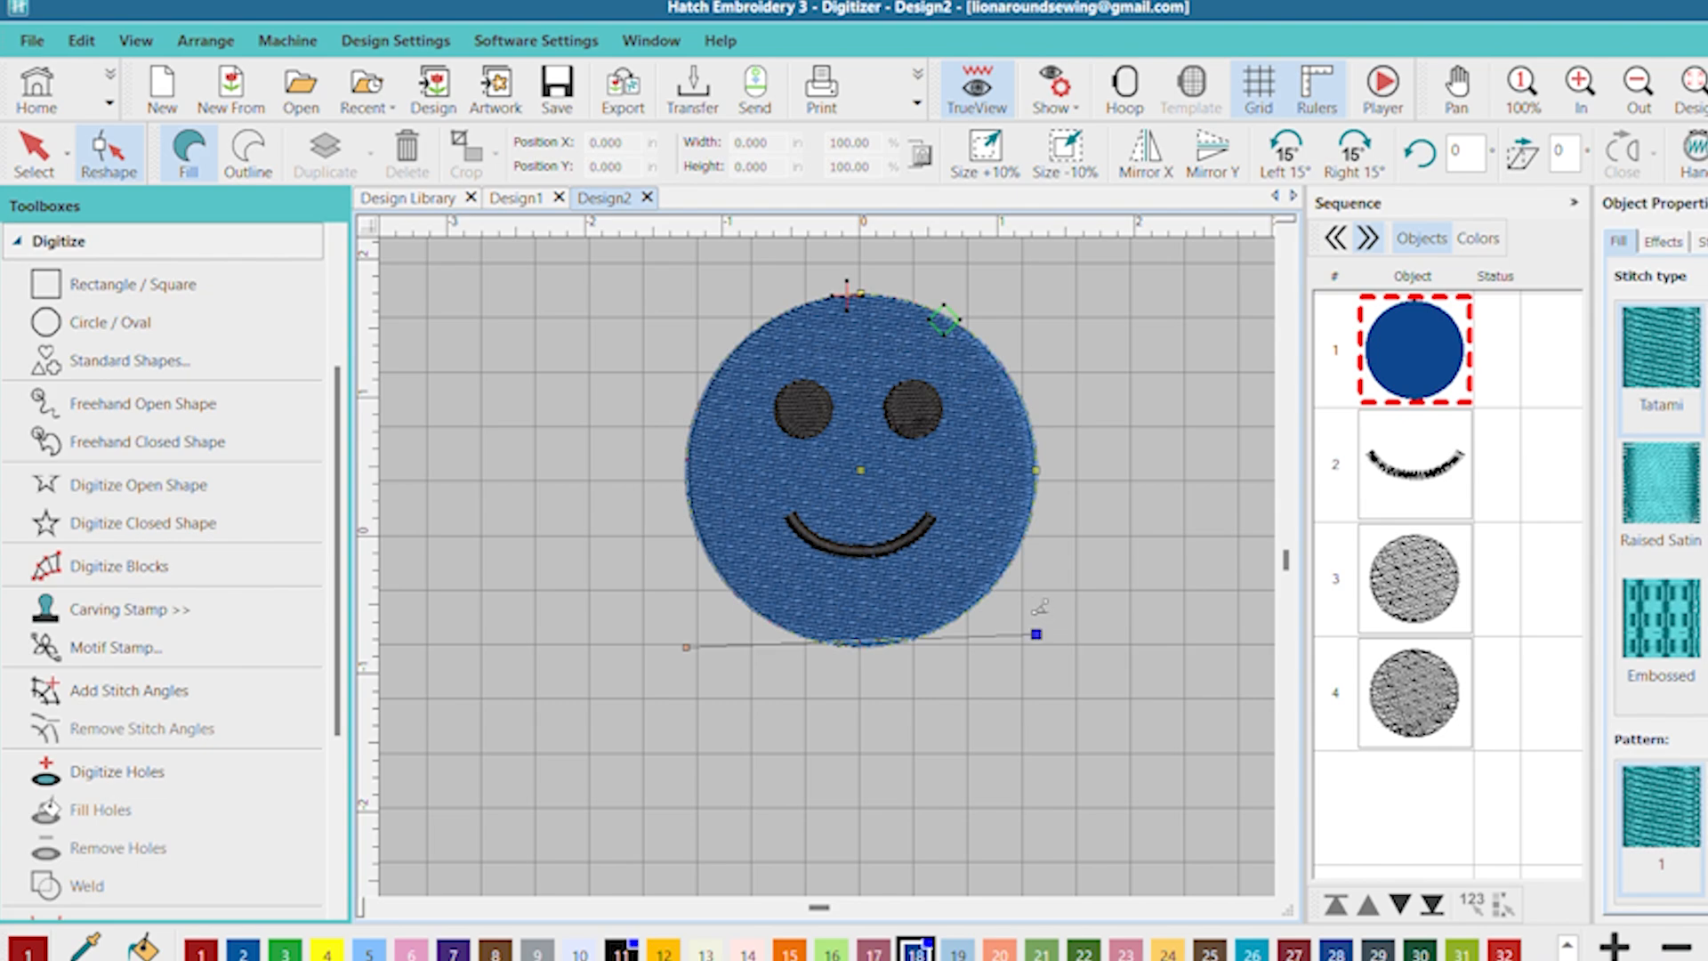
pyautogui.scroll(1, 1069, 291)
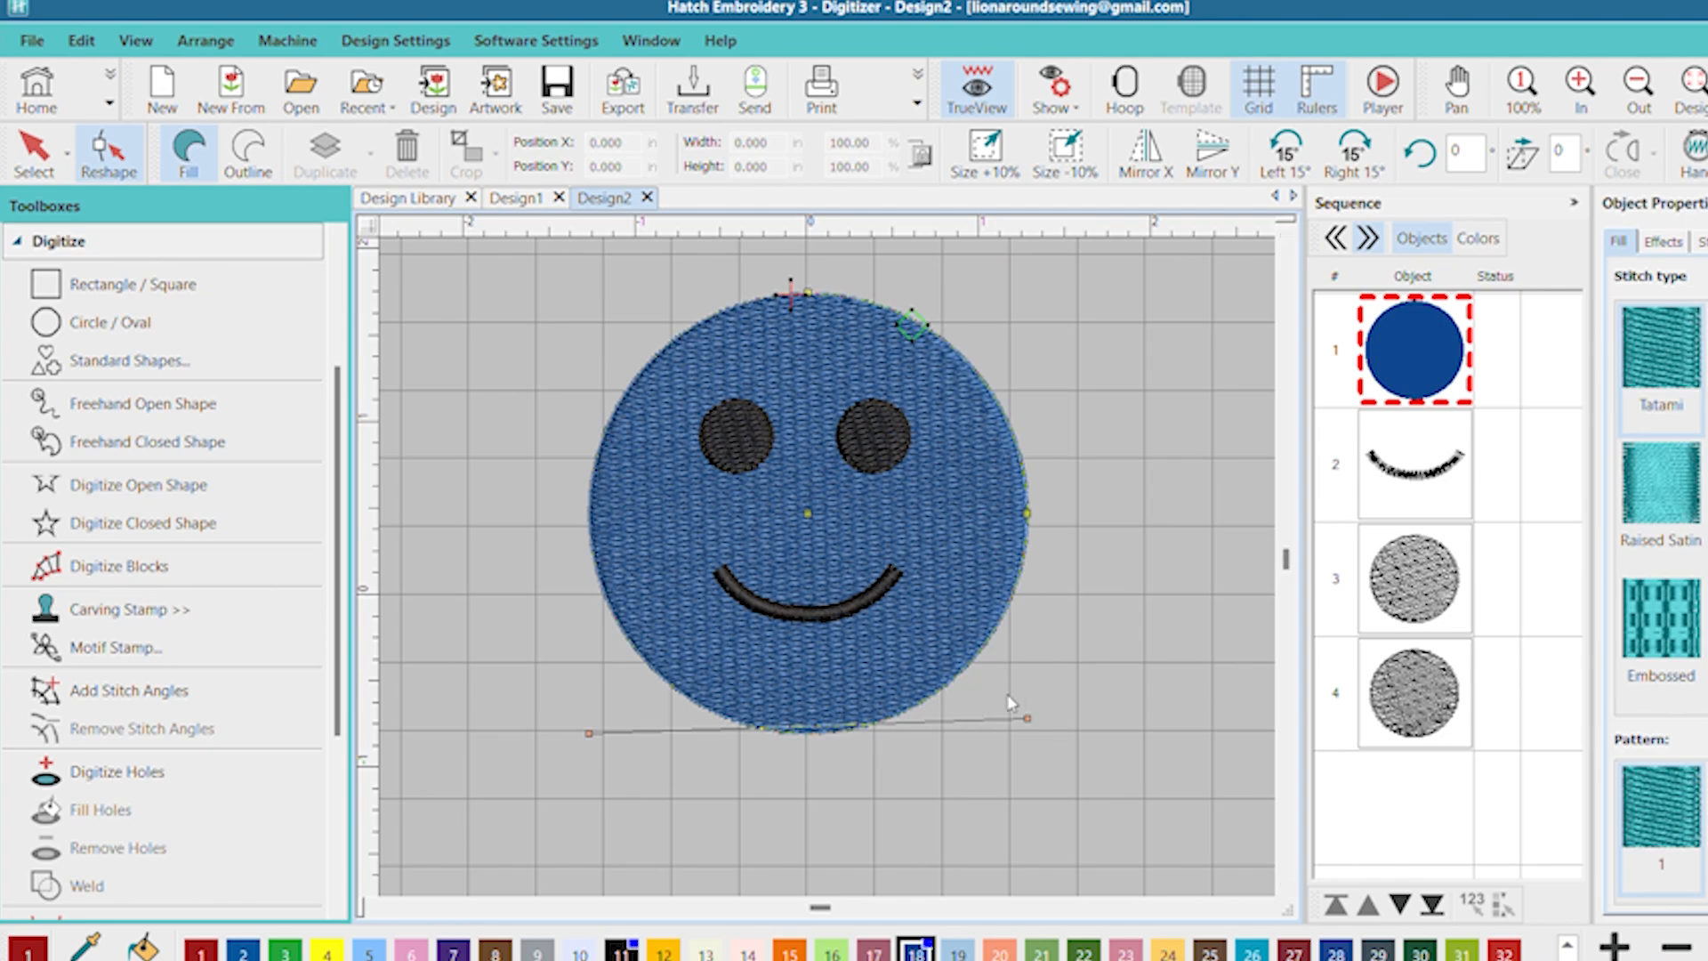
pyautogui.scroll(1, 1017, 689)
pyautogui.scroll(-1, 814, 528)
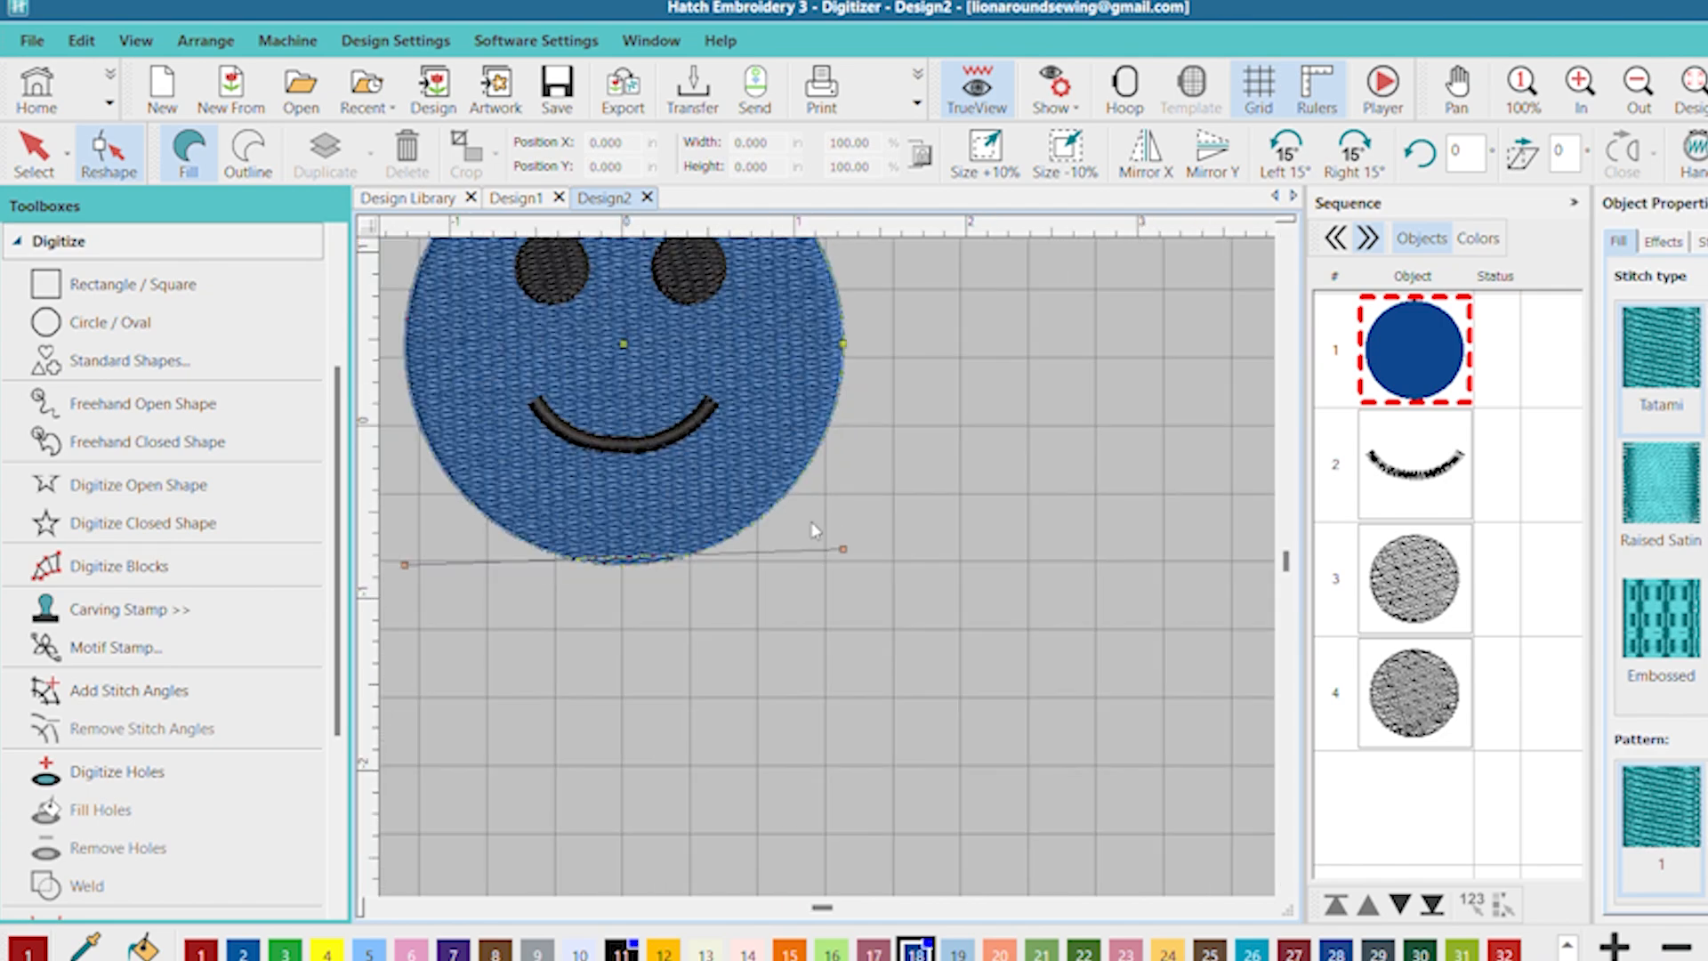
pyautogui.scroll(1, 959, 604)
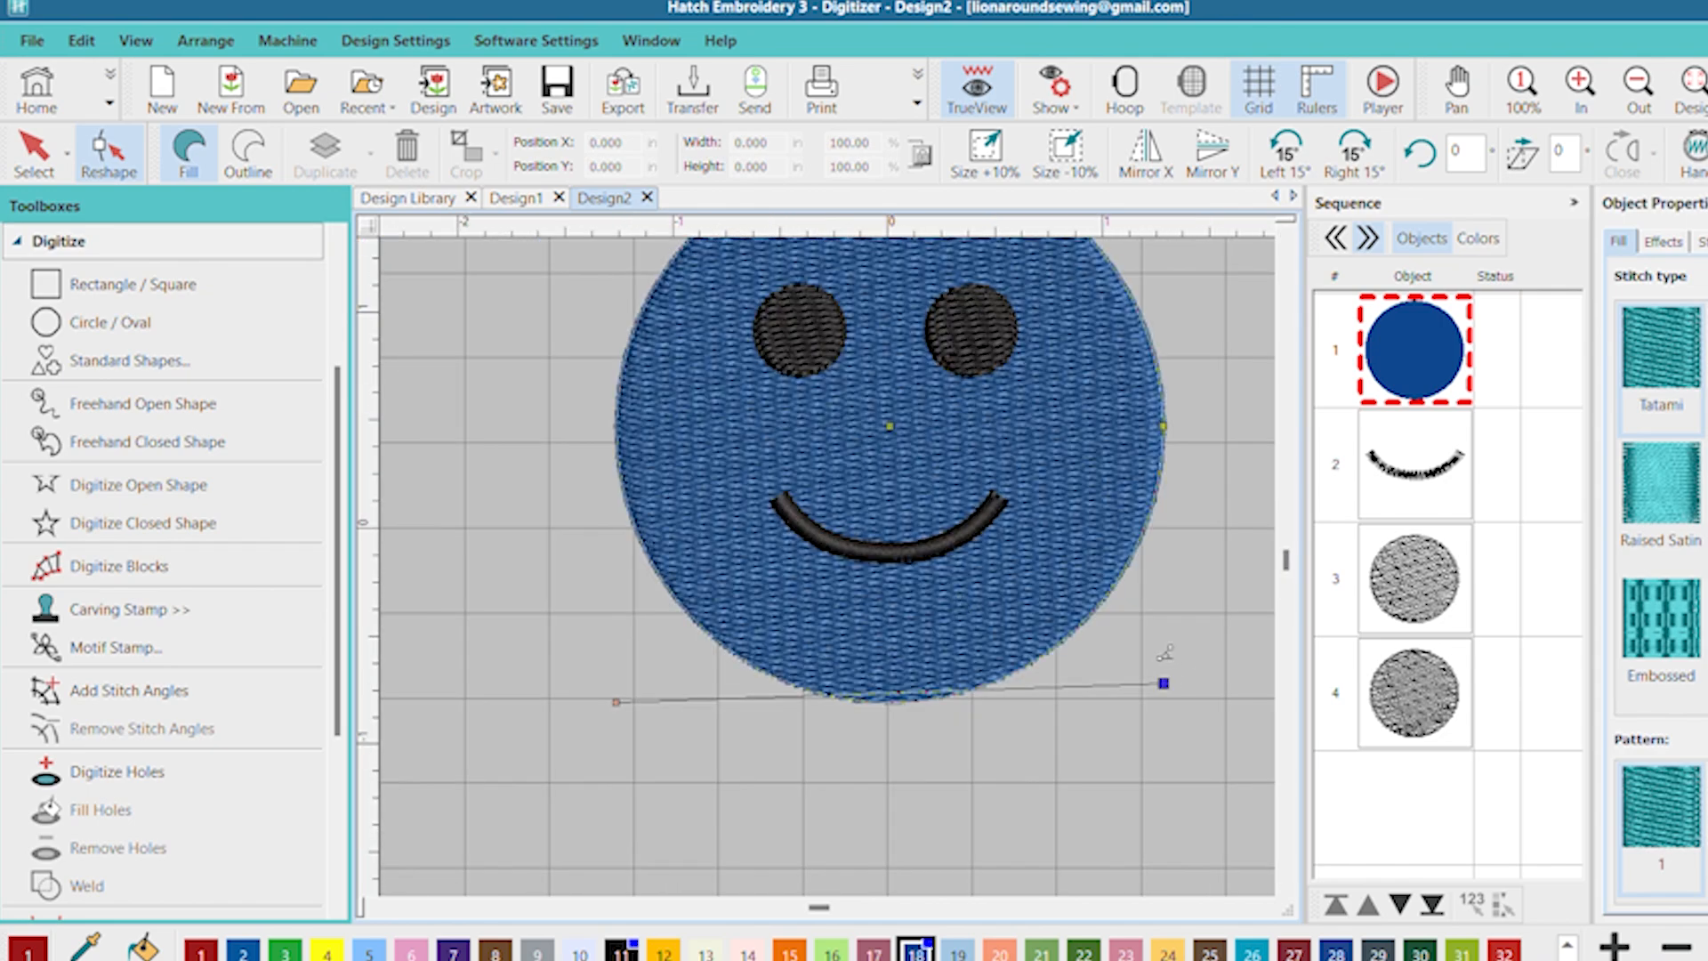
# - Swing the face circle's stitch angle line to near vertical and return it to horizontal along the circle's lower edge
pyautogui.moveTo(1172, 658); pyautogui.dragTo(611, 411)
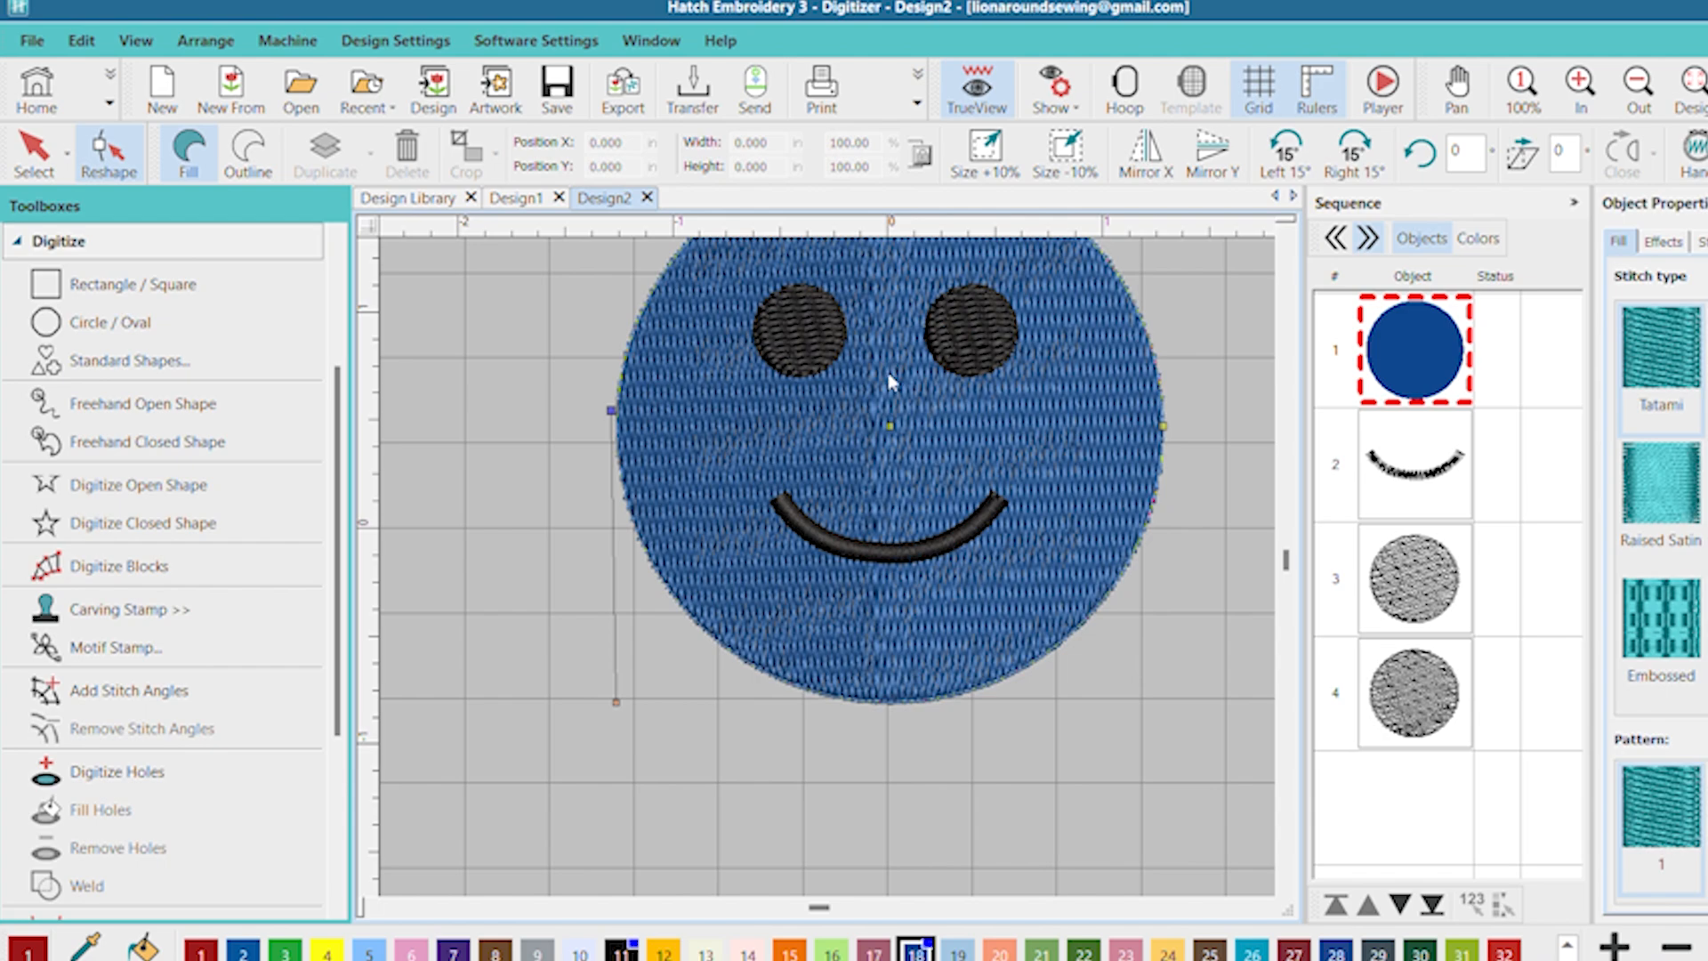
pyautogui.scroll(-1, 815, 523)
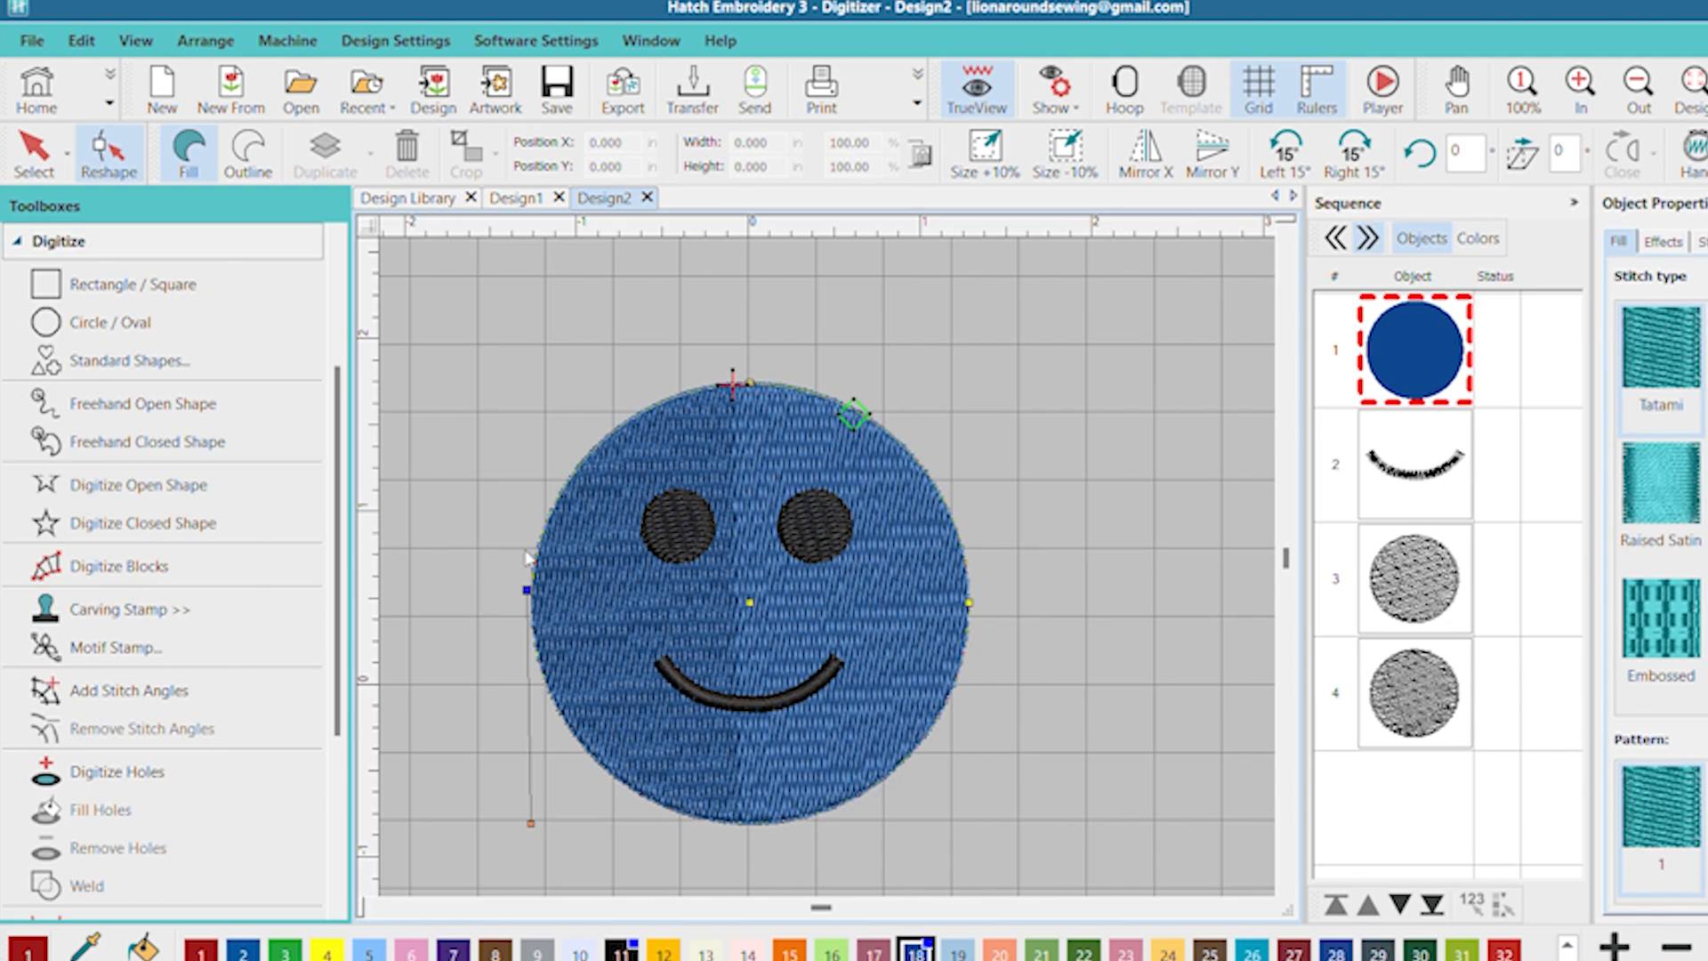
pyautogui.moveTo(527, 589); pyautogui.dragTo(973, 818)
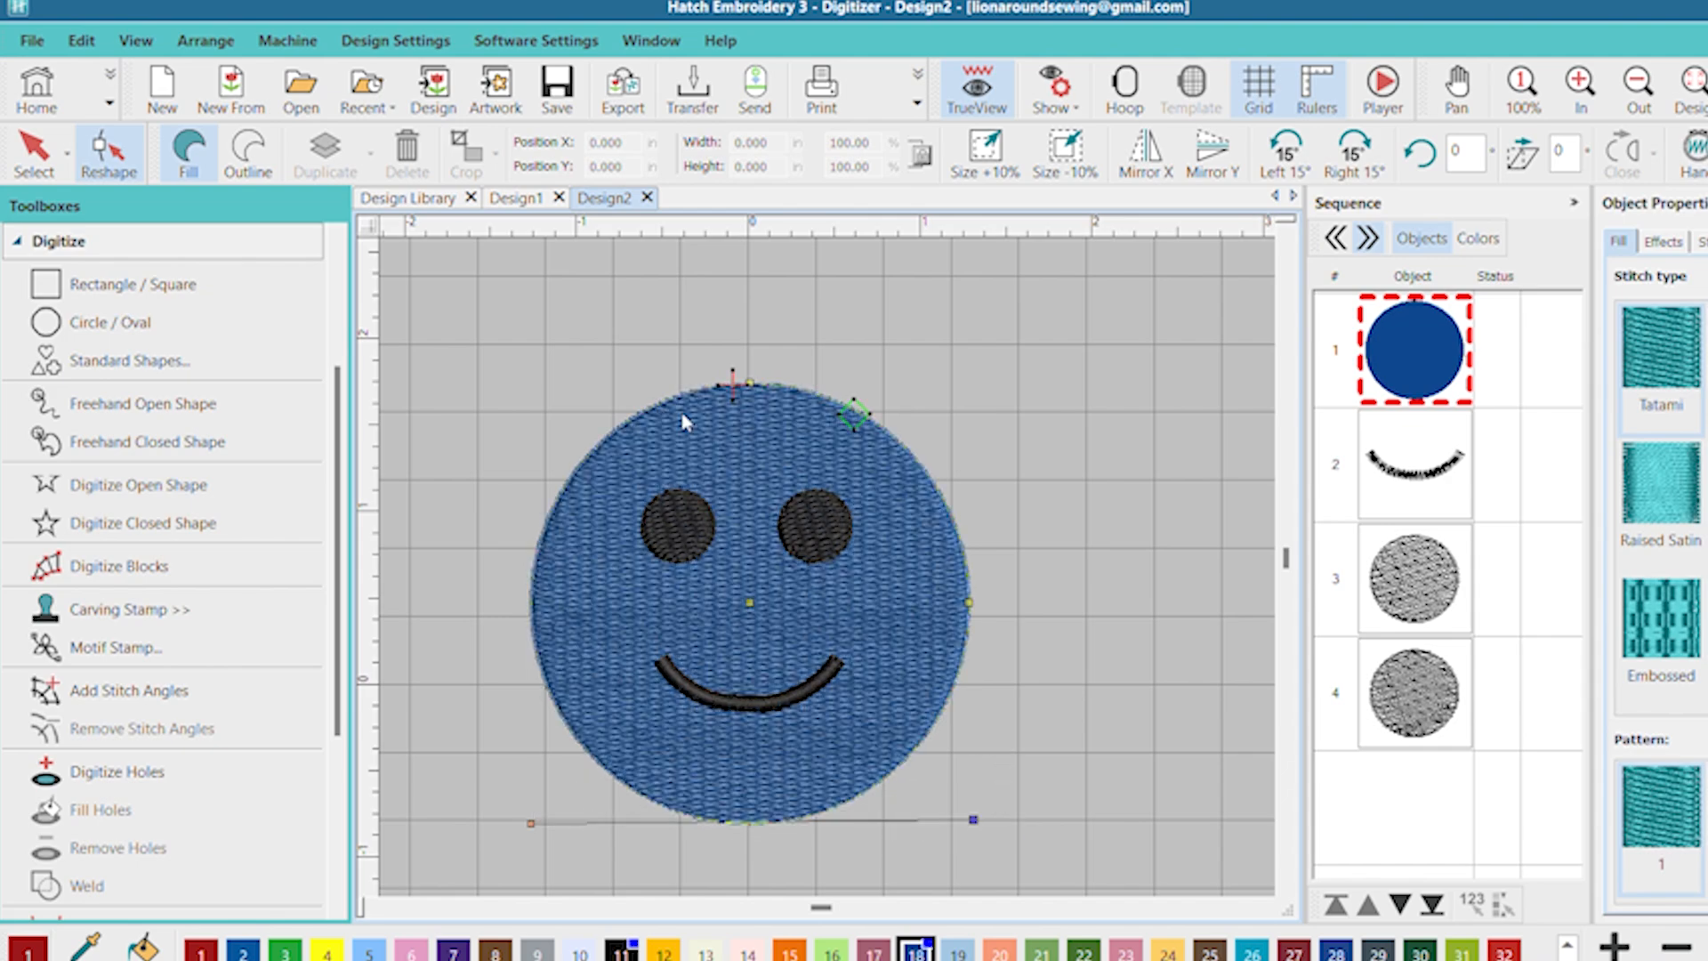
# - Open the left eye for reshaping to inspect its stitch angle line and its start and end markers
pyautogui.scroll(1, 694, 571)
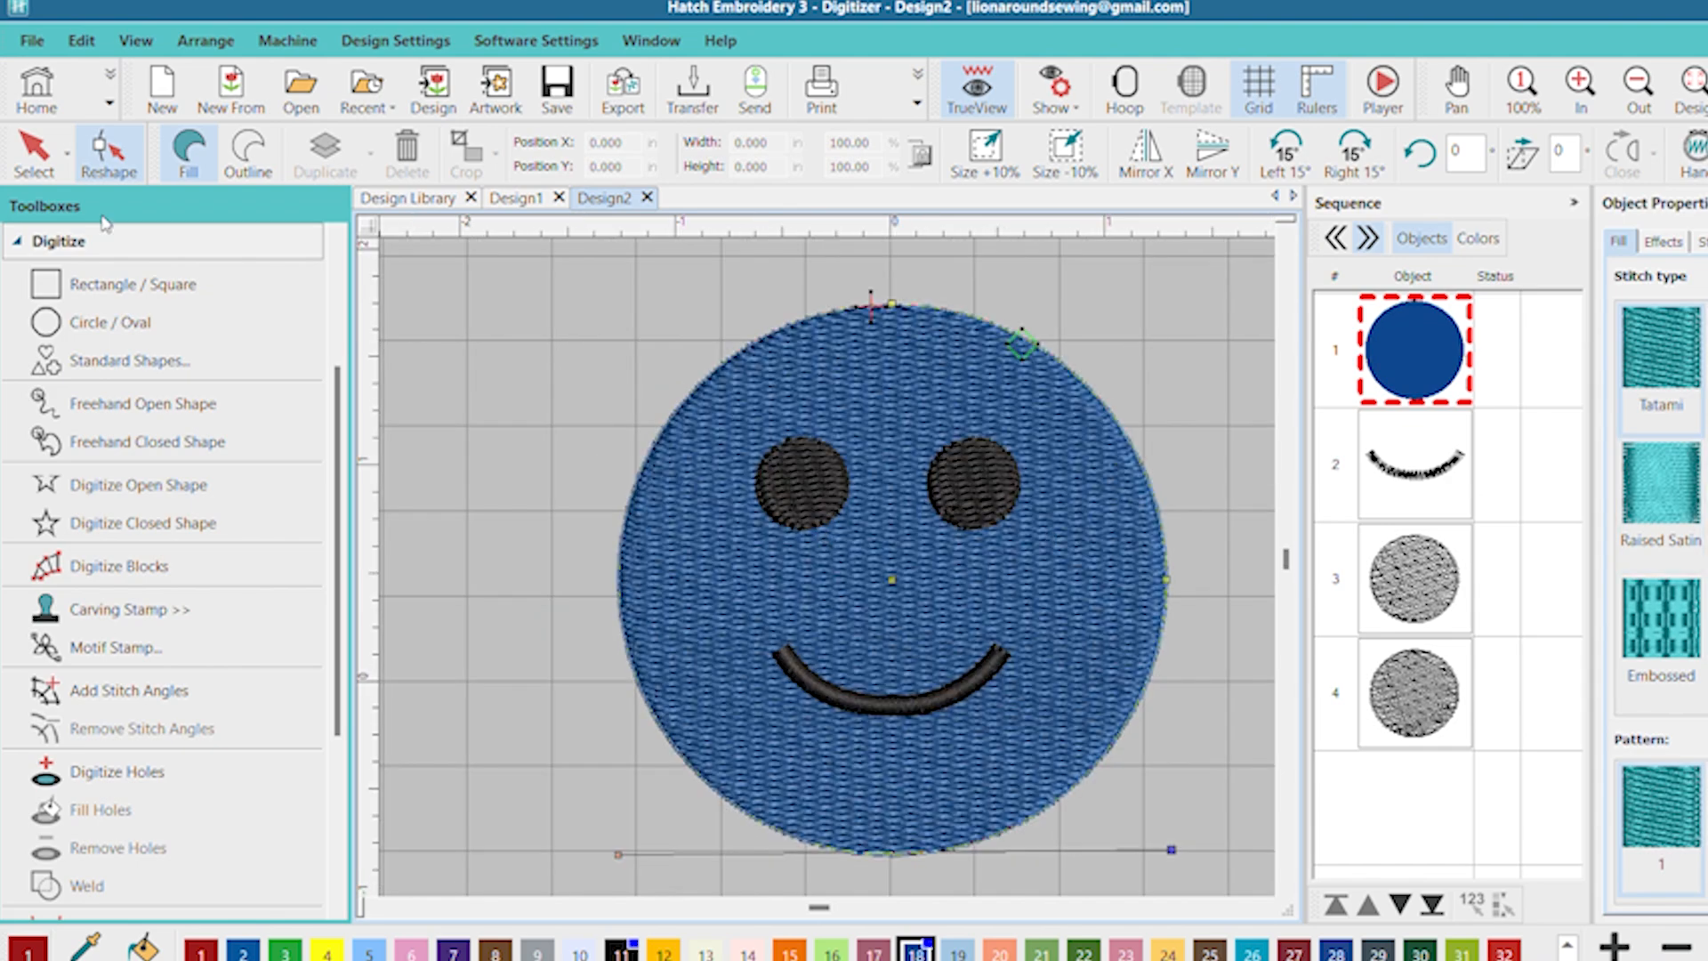
pyautogui.click(34, 151)
pyautogui.click(1432, 572)
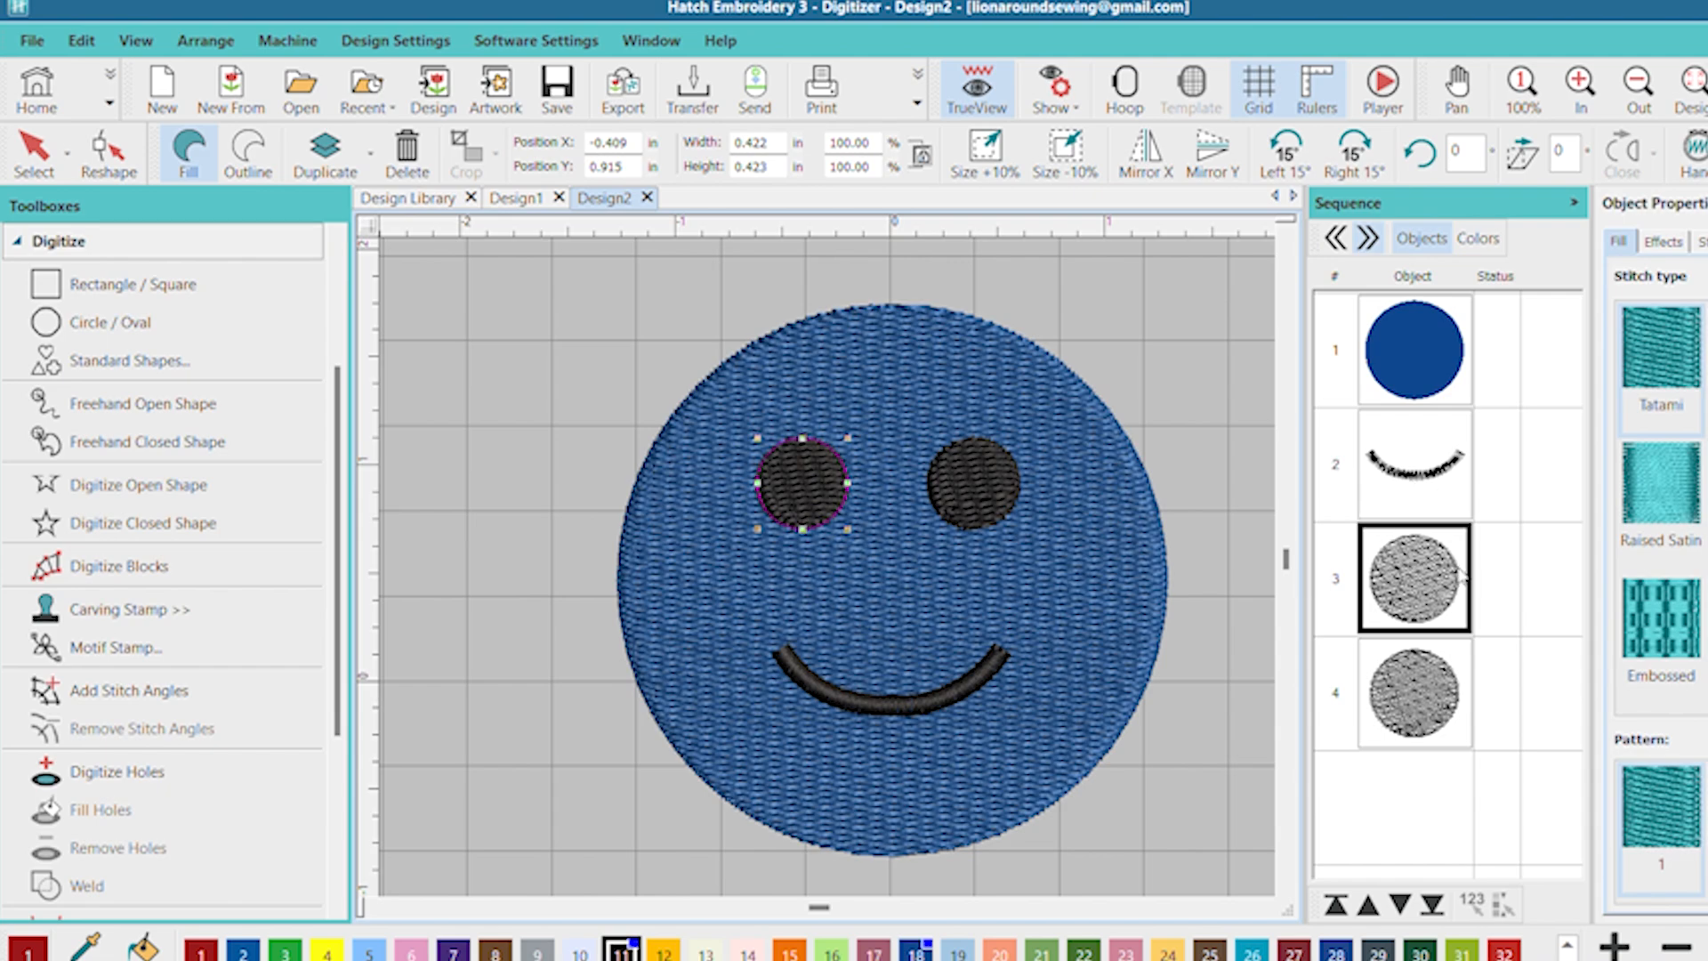
pyautogui.click(108, 147)
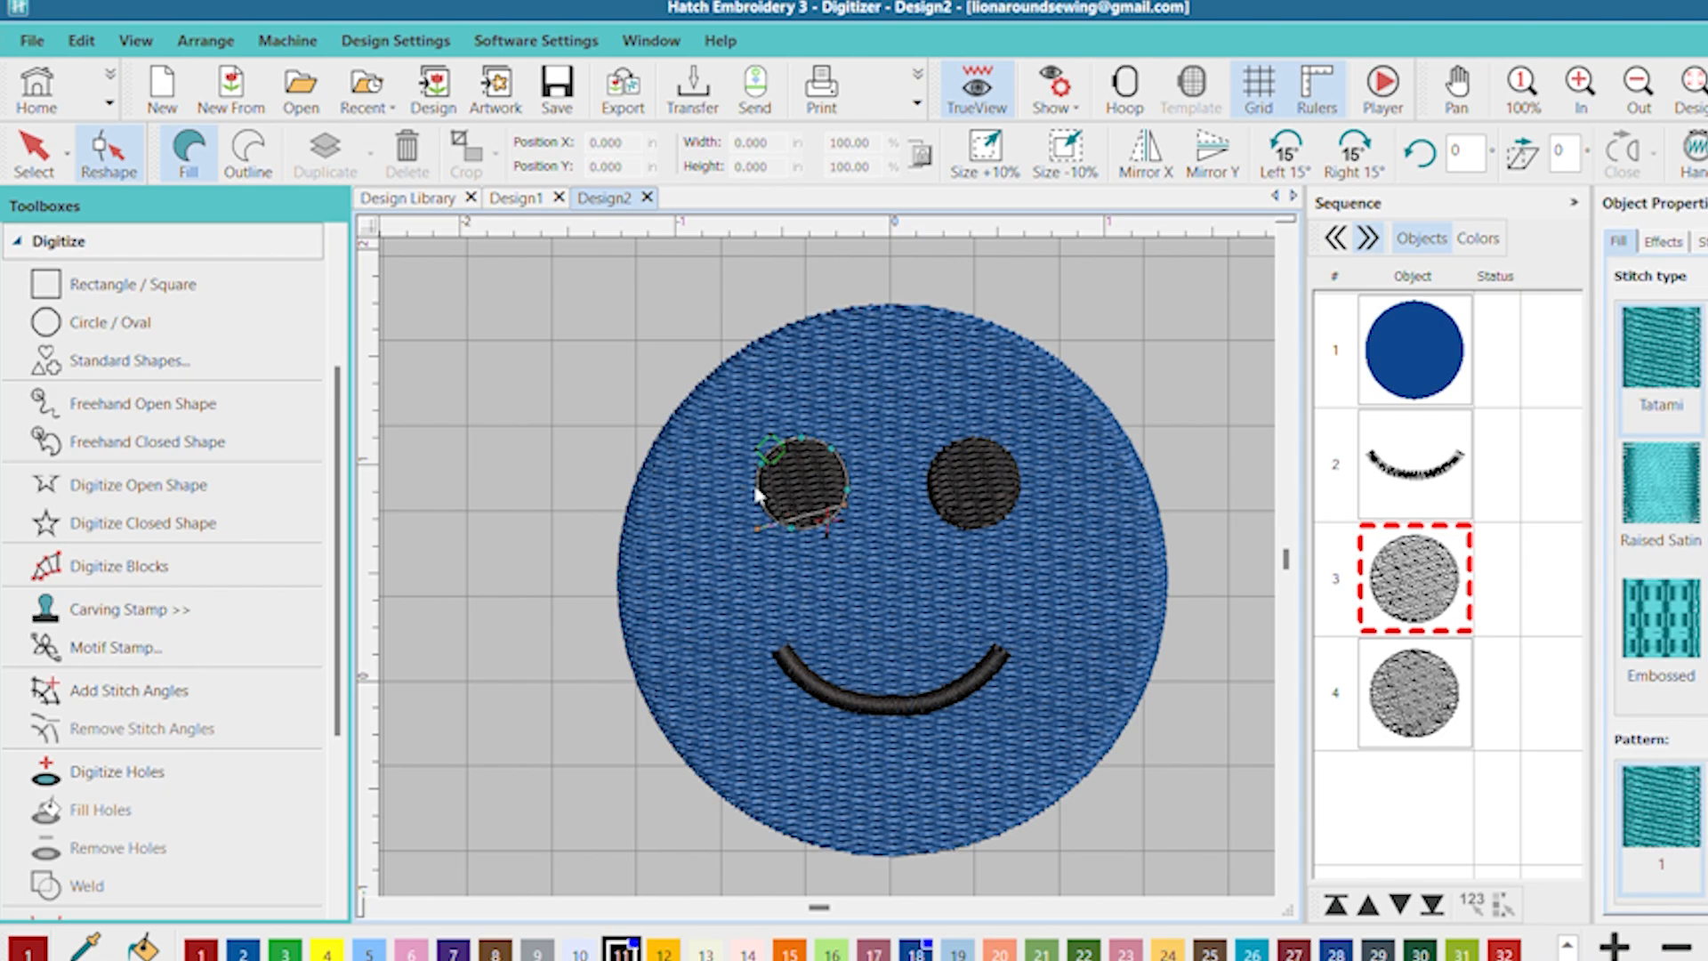
pyautogui.scroll(1, 756, 495)
pyautogui.scroll(1, 770, 511)
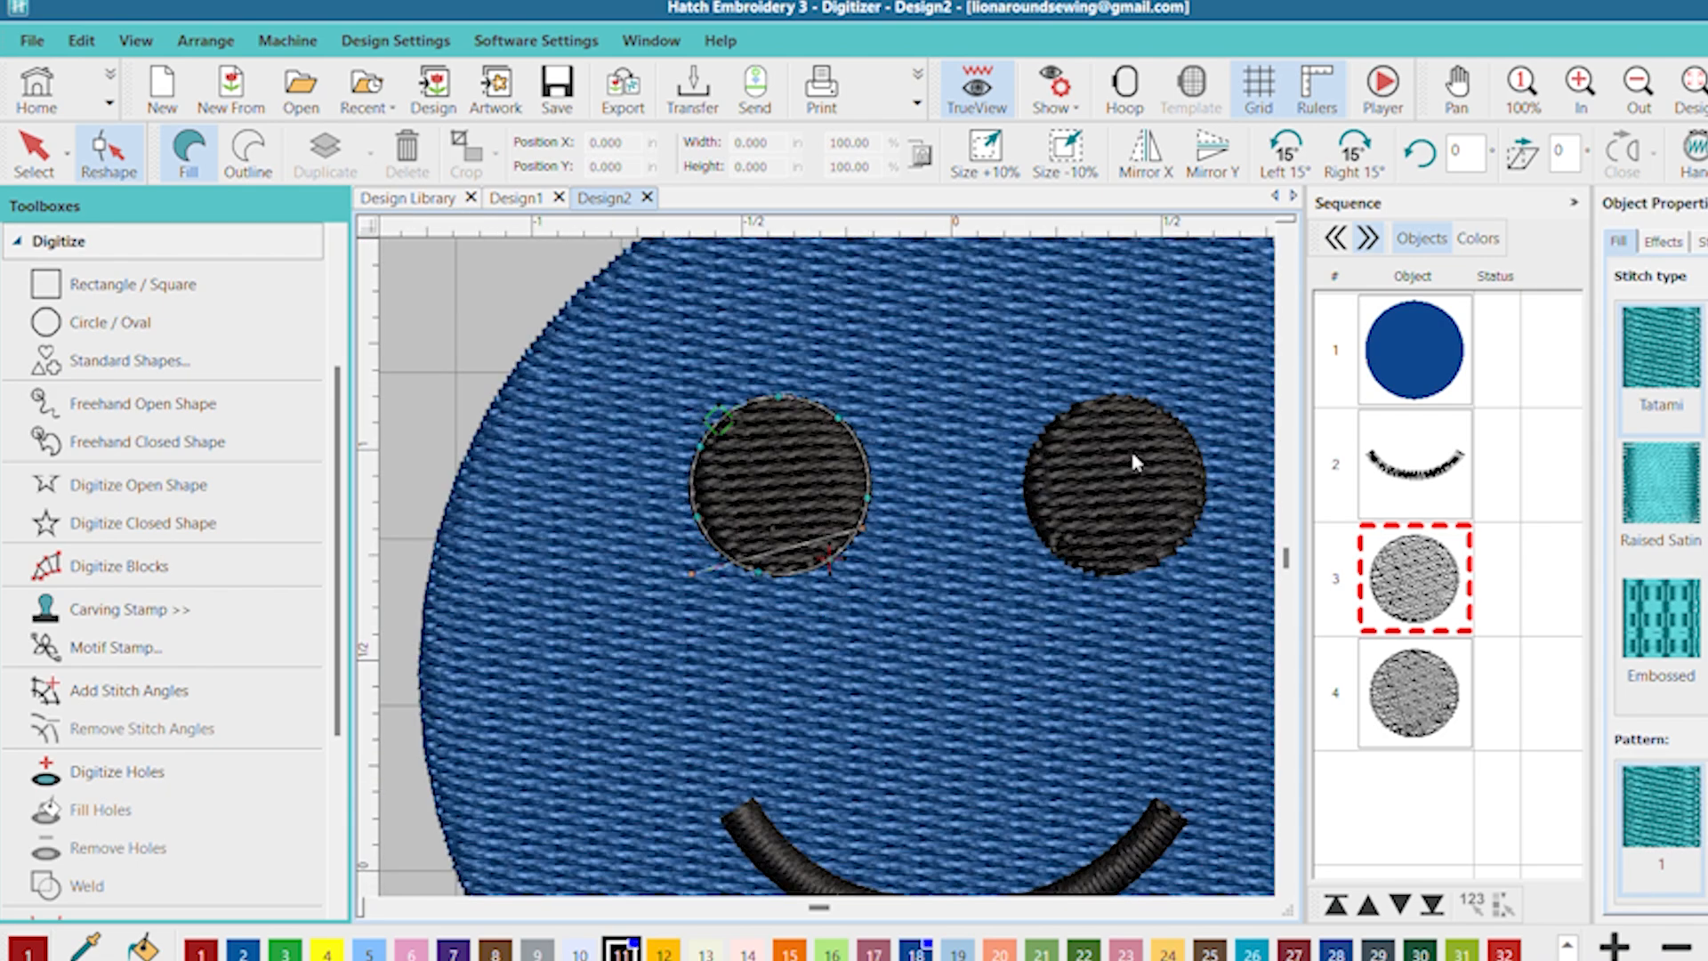
pyautogui.scroll(-1, 814, 519)
pyautogui.scroll(-1, 815, 523)
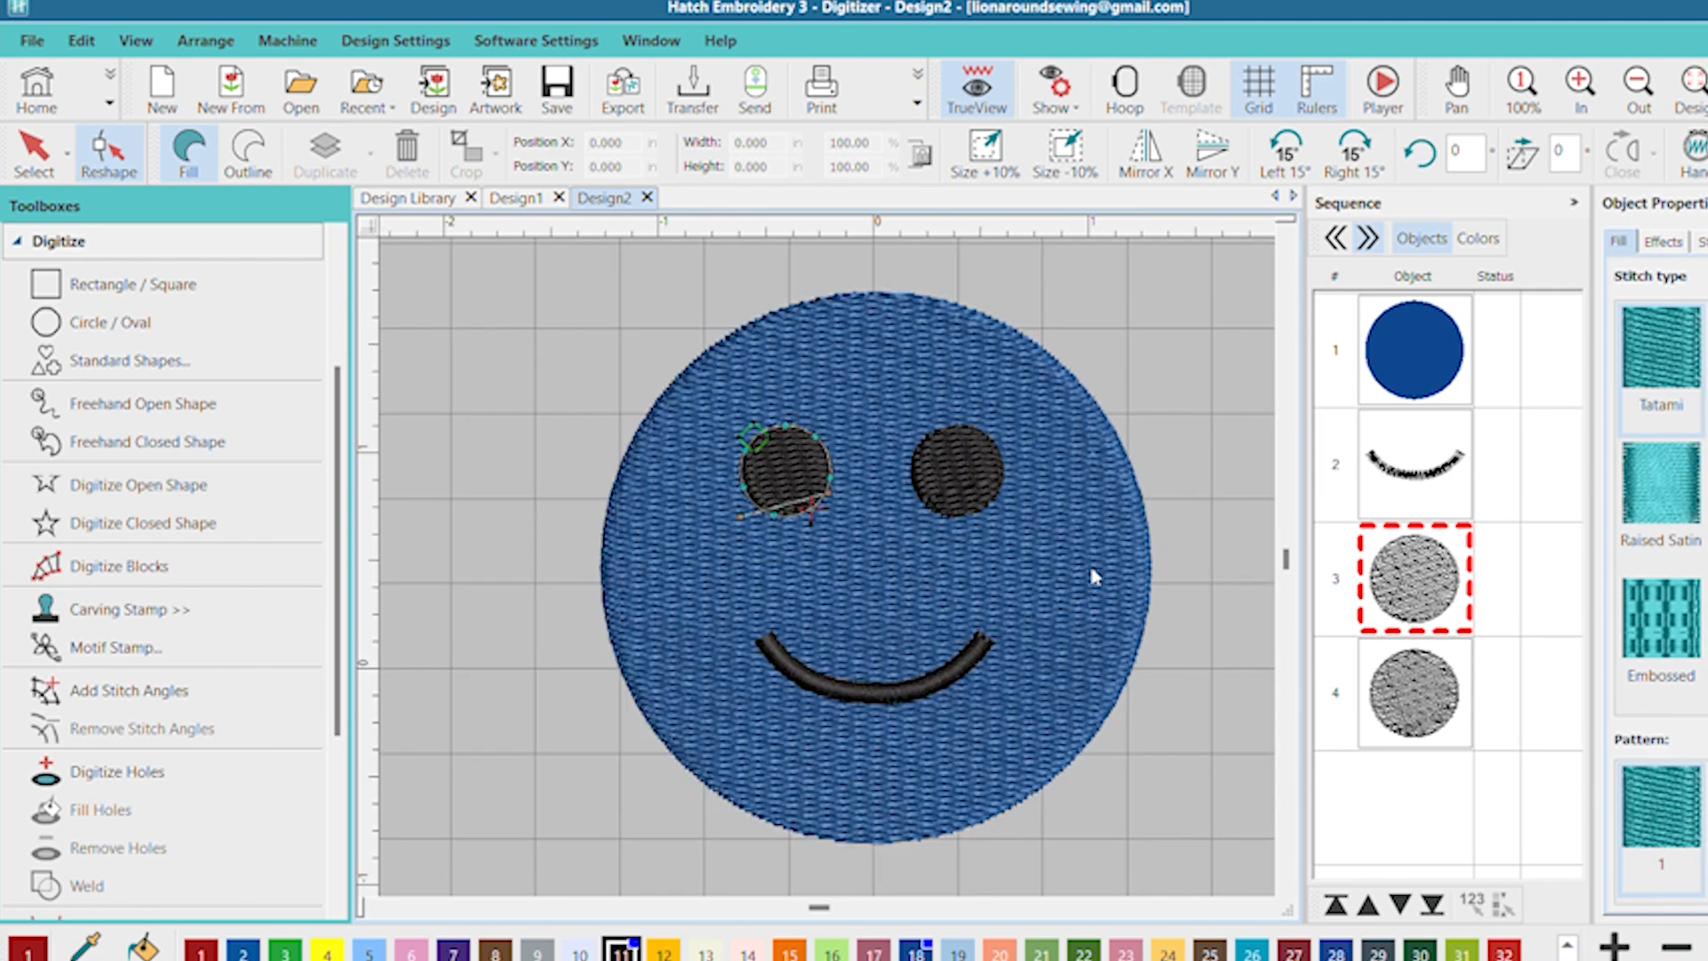
pyautogui.press('Escape')
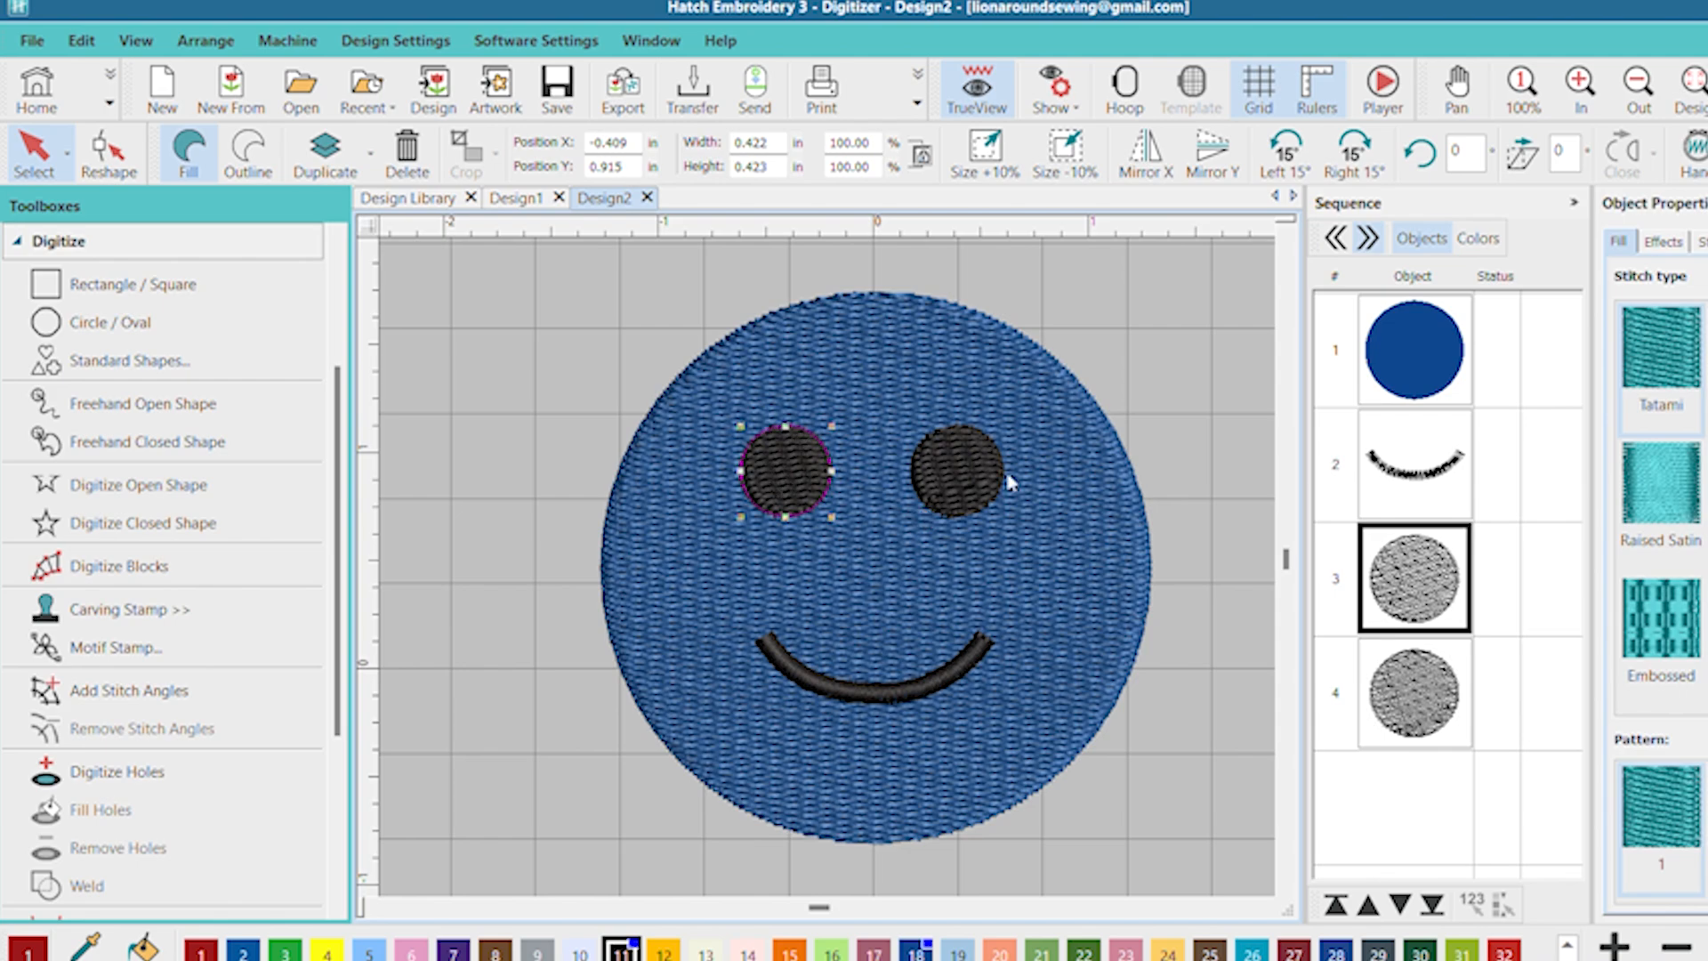
# - Reshape the left and right eyes, turning each one's stitch angle line to a near-vertical direction
pyautogui.click(107, 151)
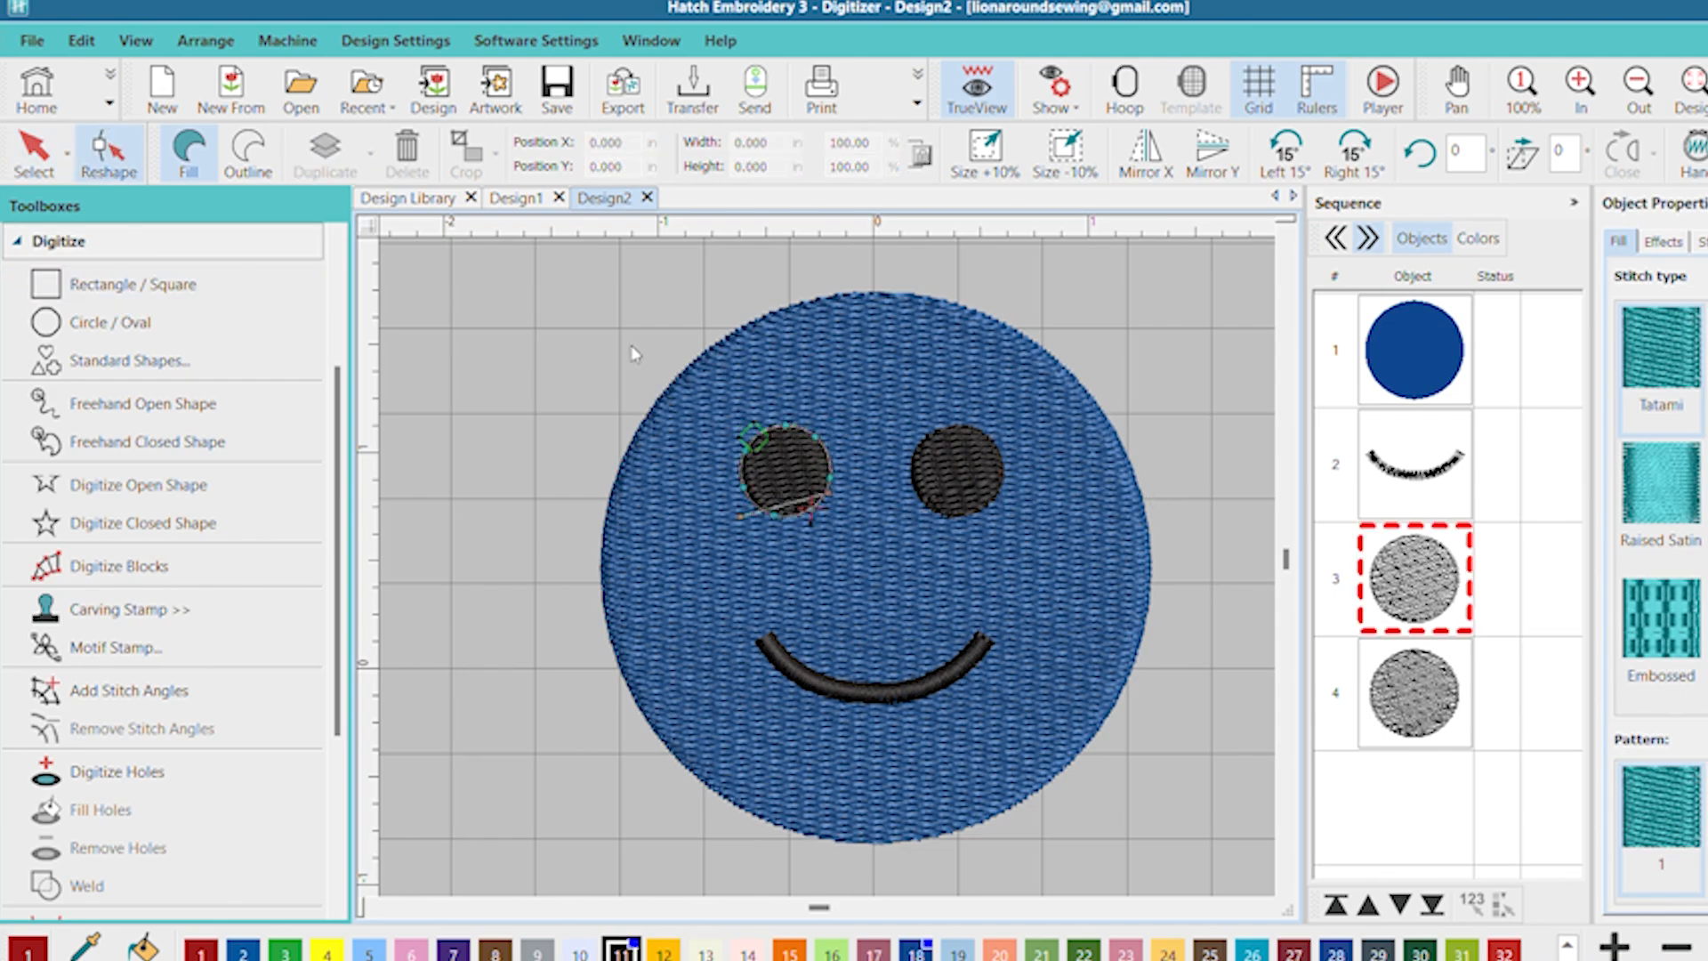
pyautogui.scroll(2, 818, 532)
pyautogui.moveTo(637, 635); pyautogui.dragTo(773, 676)
pyautogui.click(1003, 547)
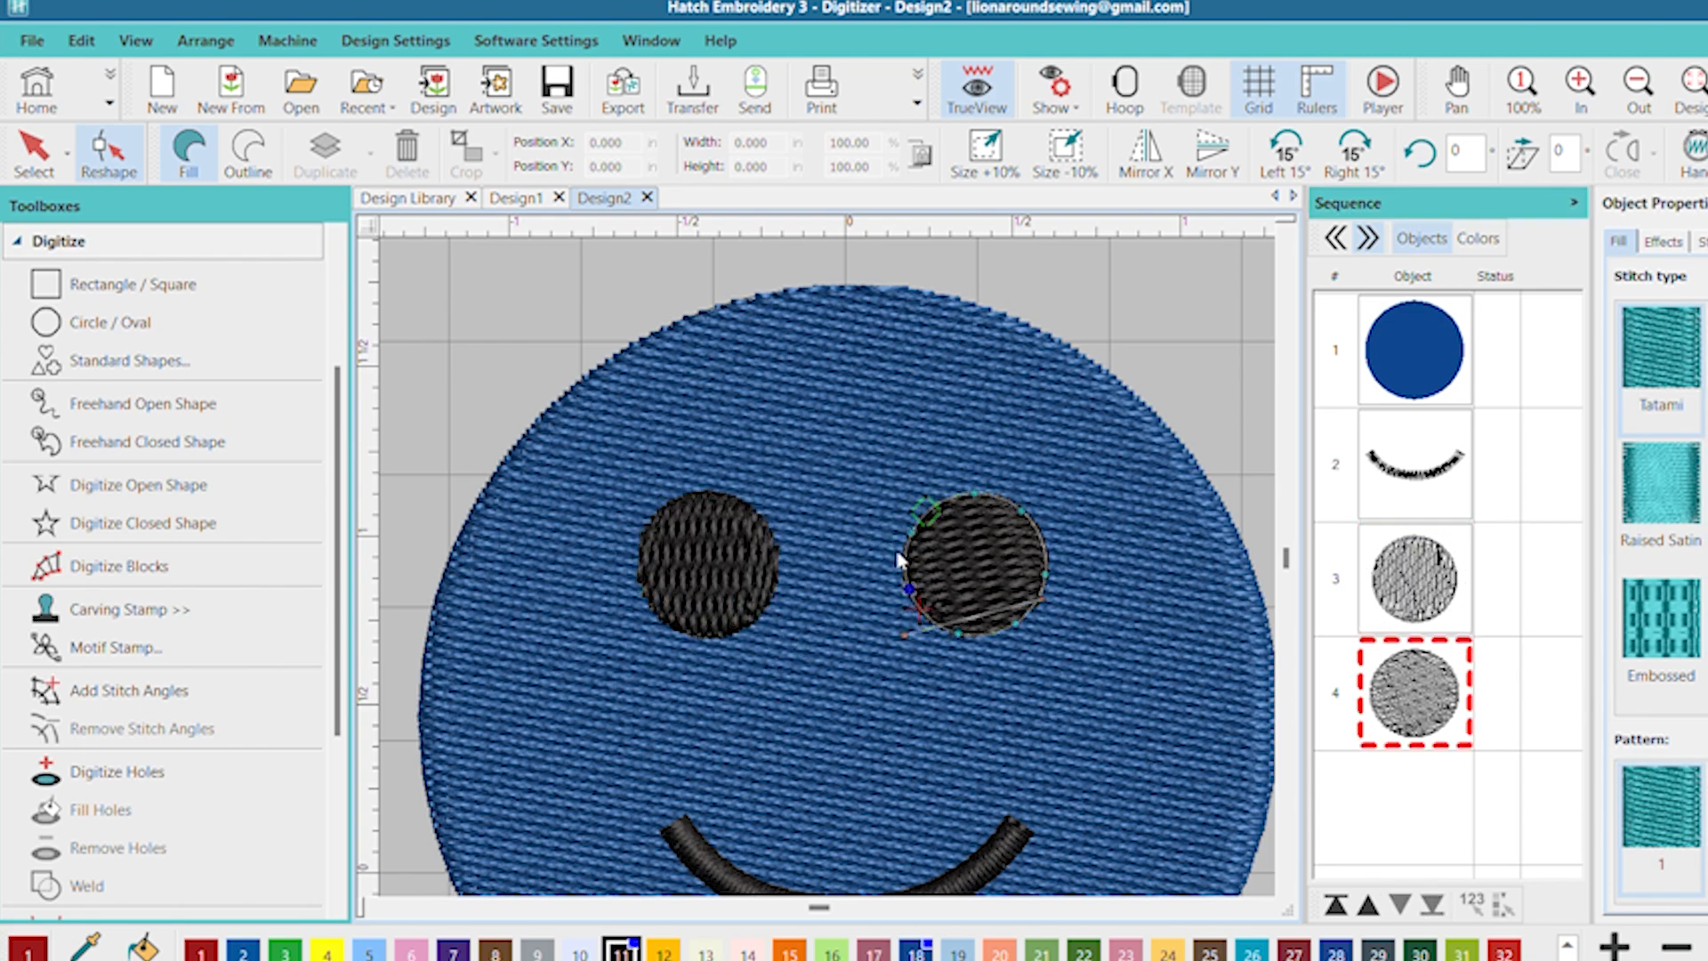
pyautogui.moveTo(905, 635); pyautogui.dragTo(1049, 676)
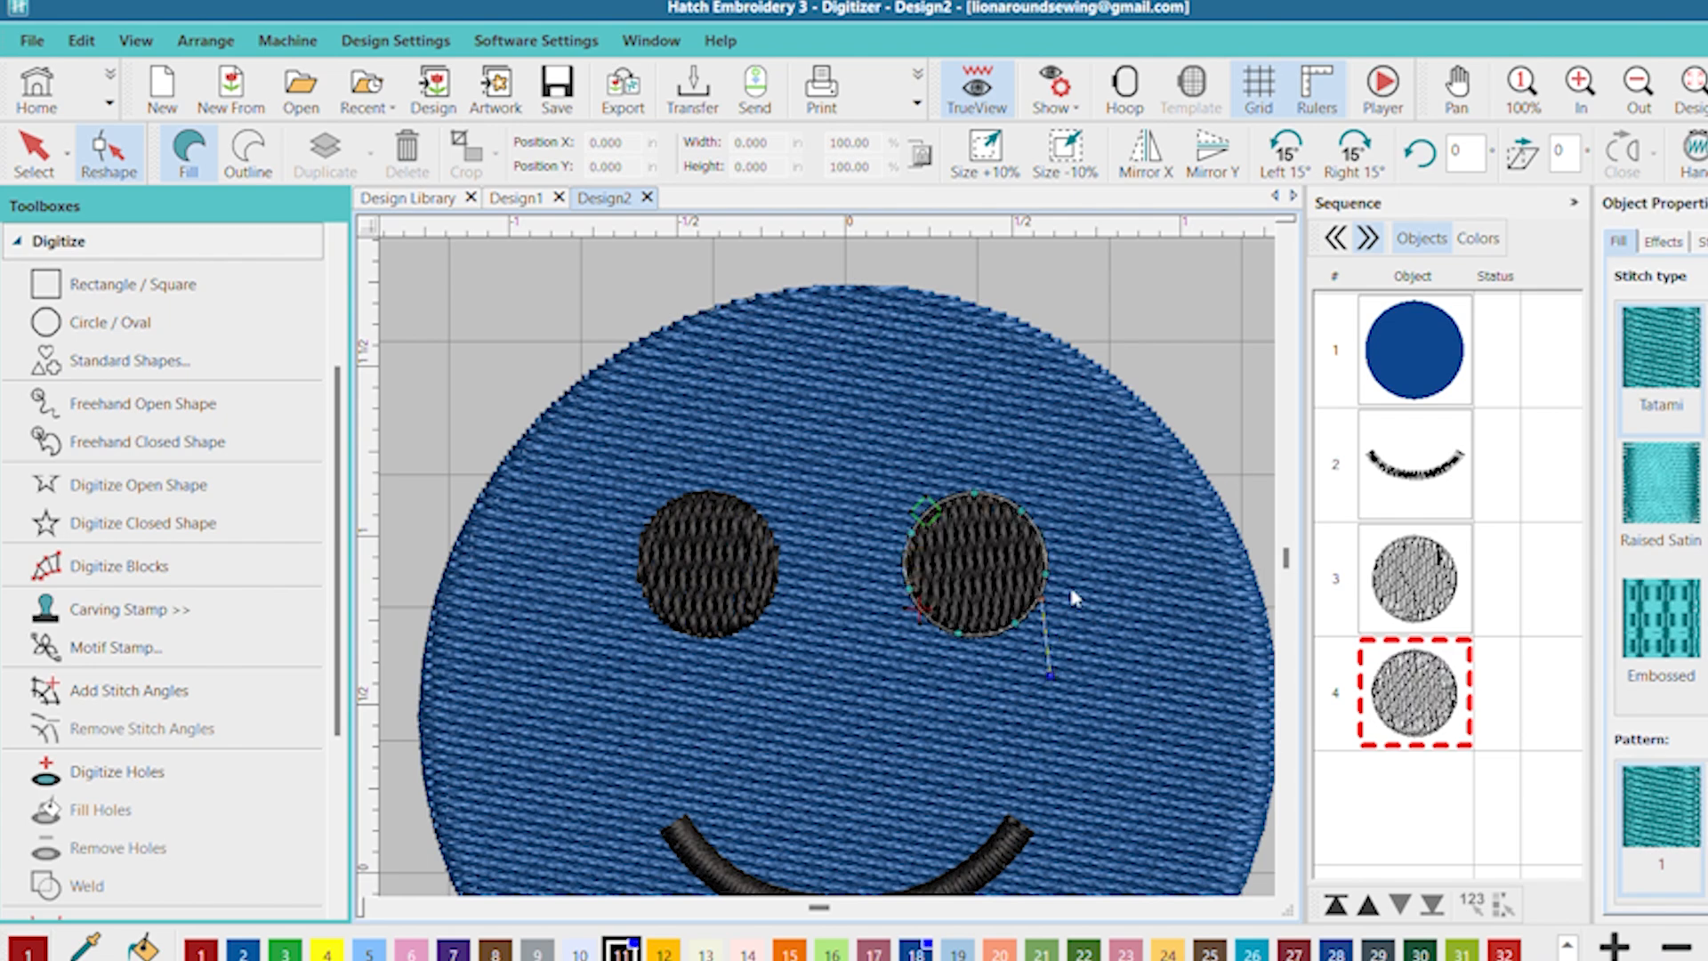
pyautogui.click(1502, 552)
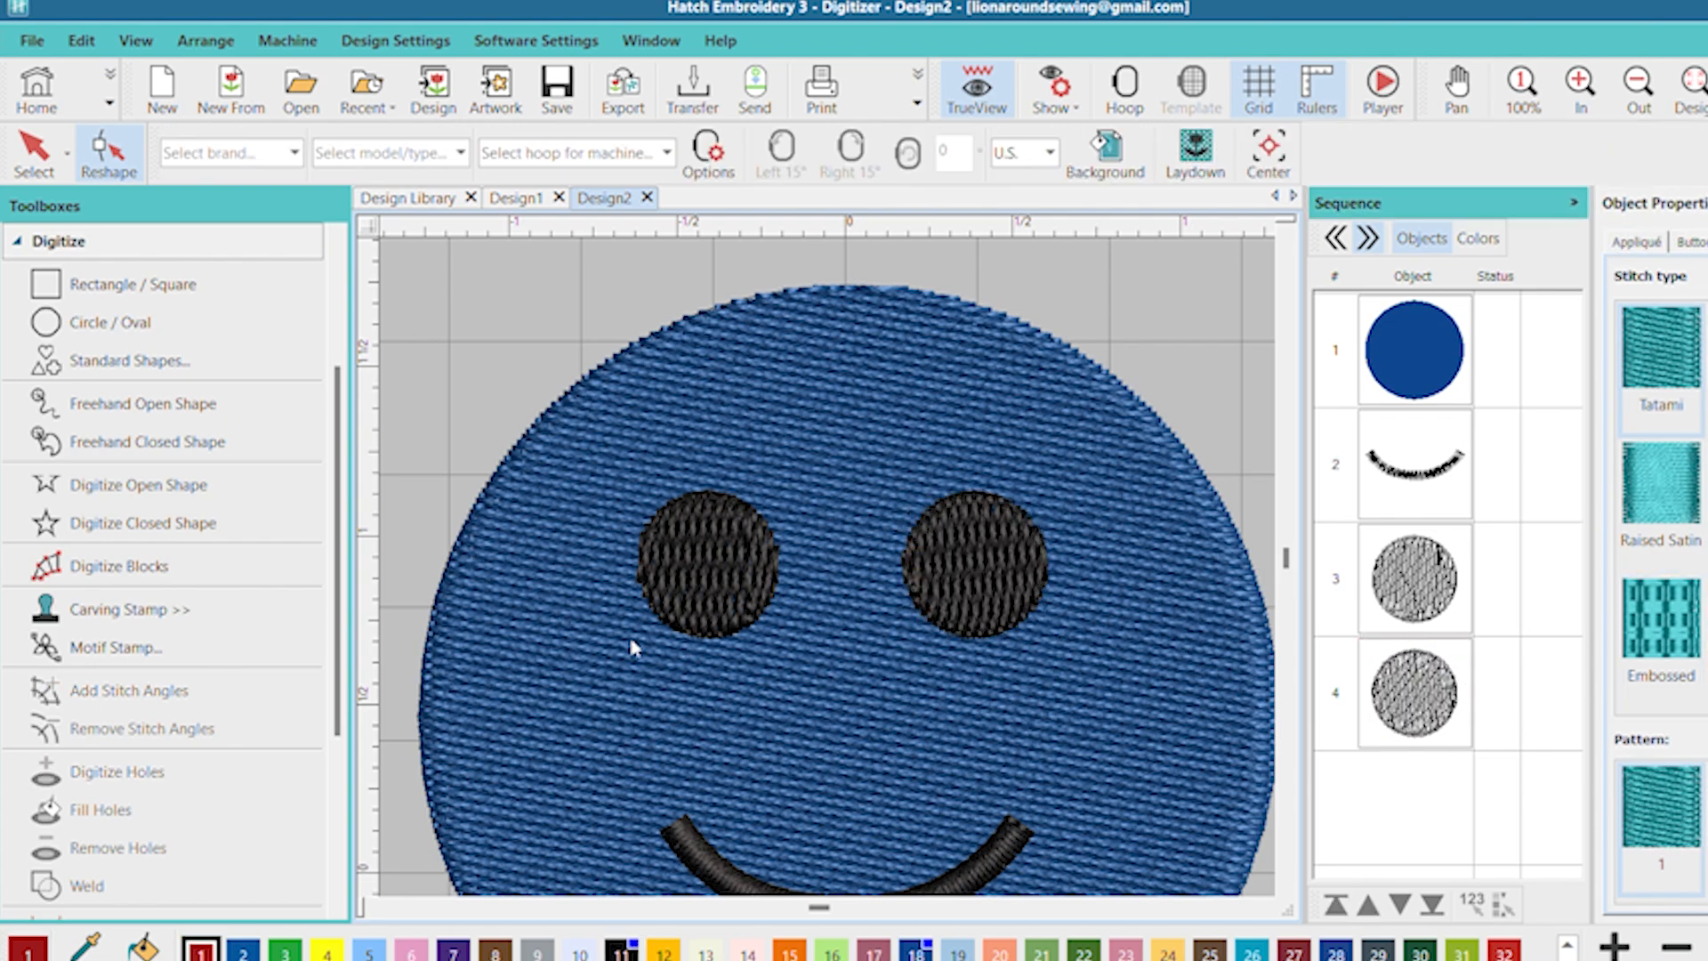
# - Digitize a small round hole in the upper part of the left eye
pyautogui.click(1421, 551)
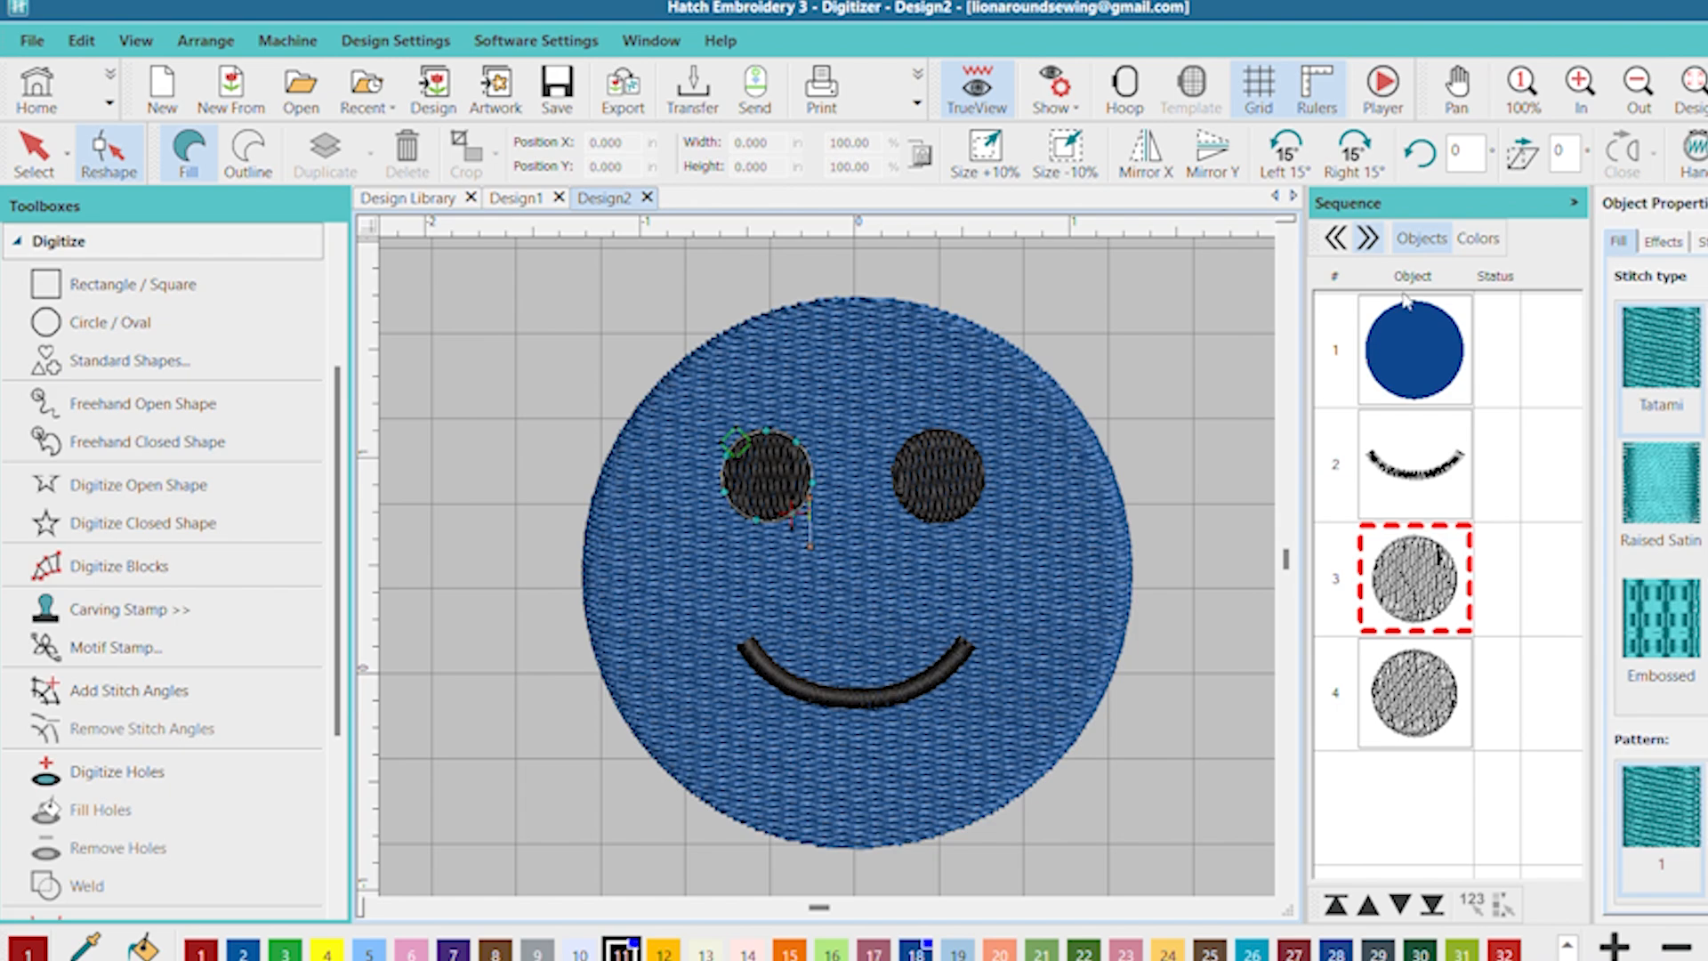
pyautogui.click(1386, 554)
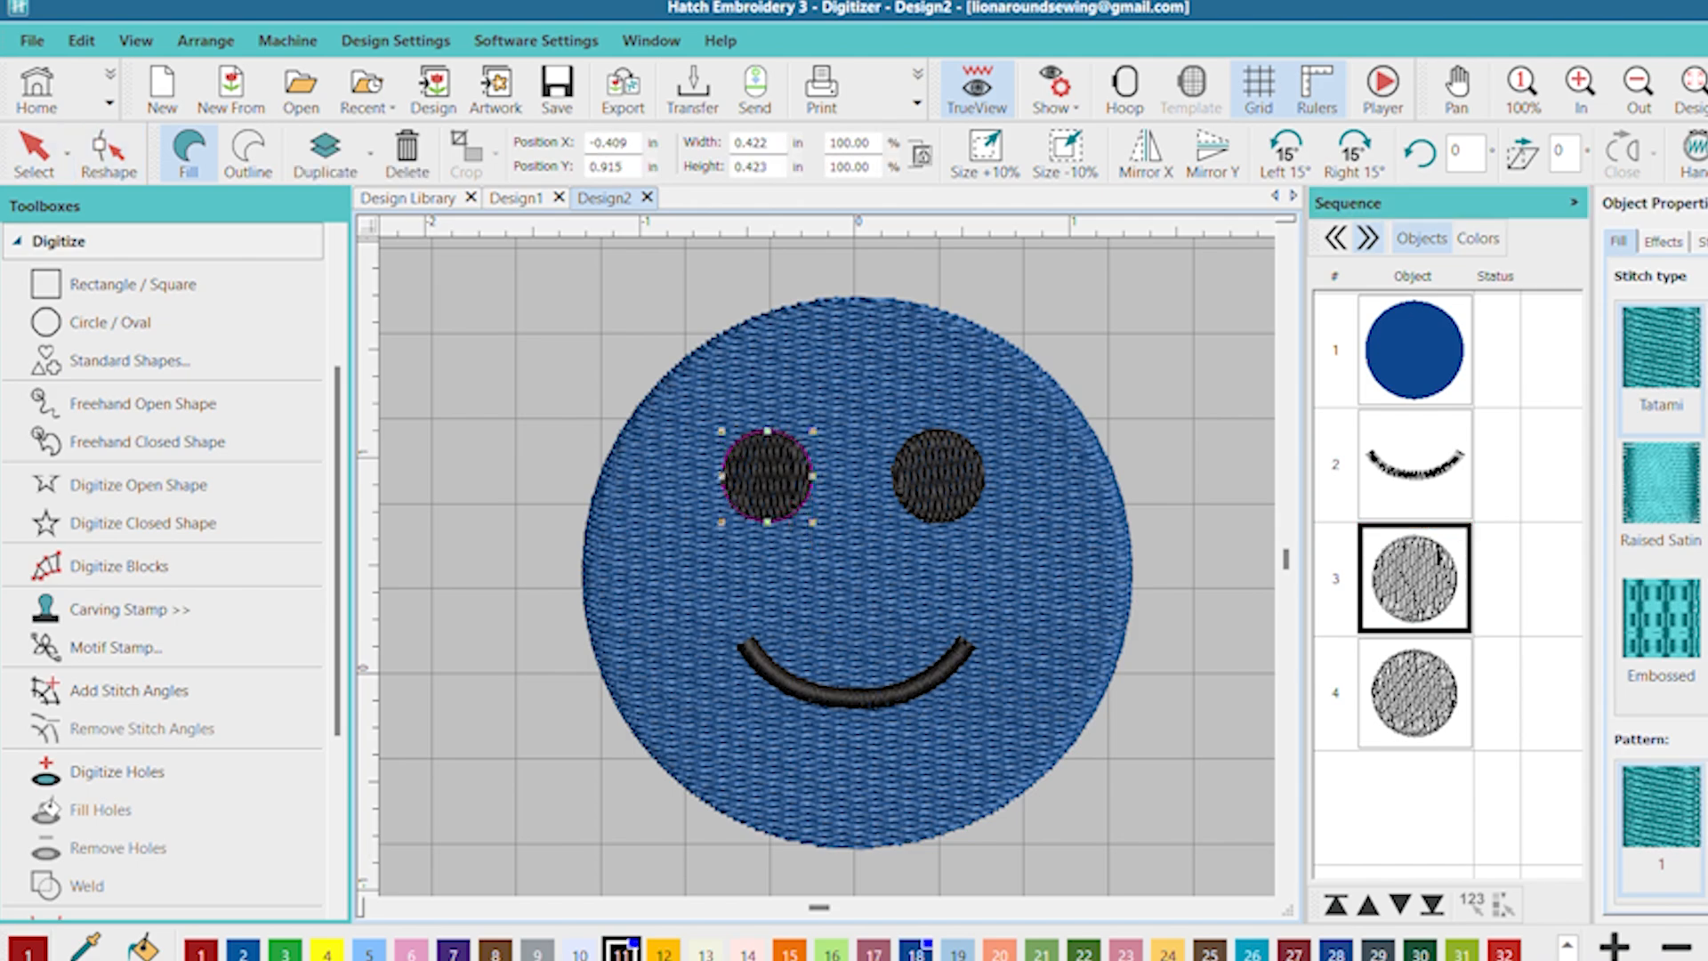
pyautogui.click(213, 782)
pyautogui.click(98, 771)
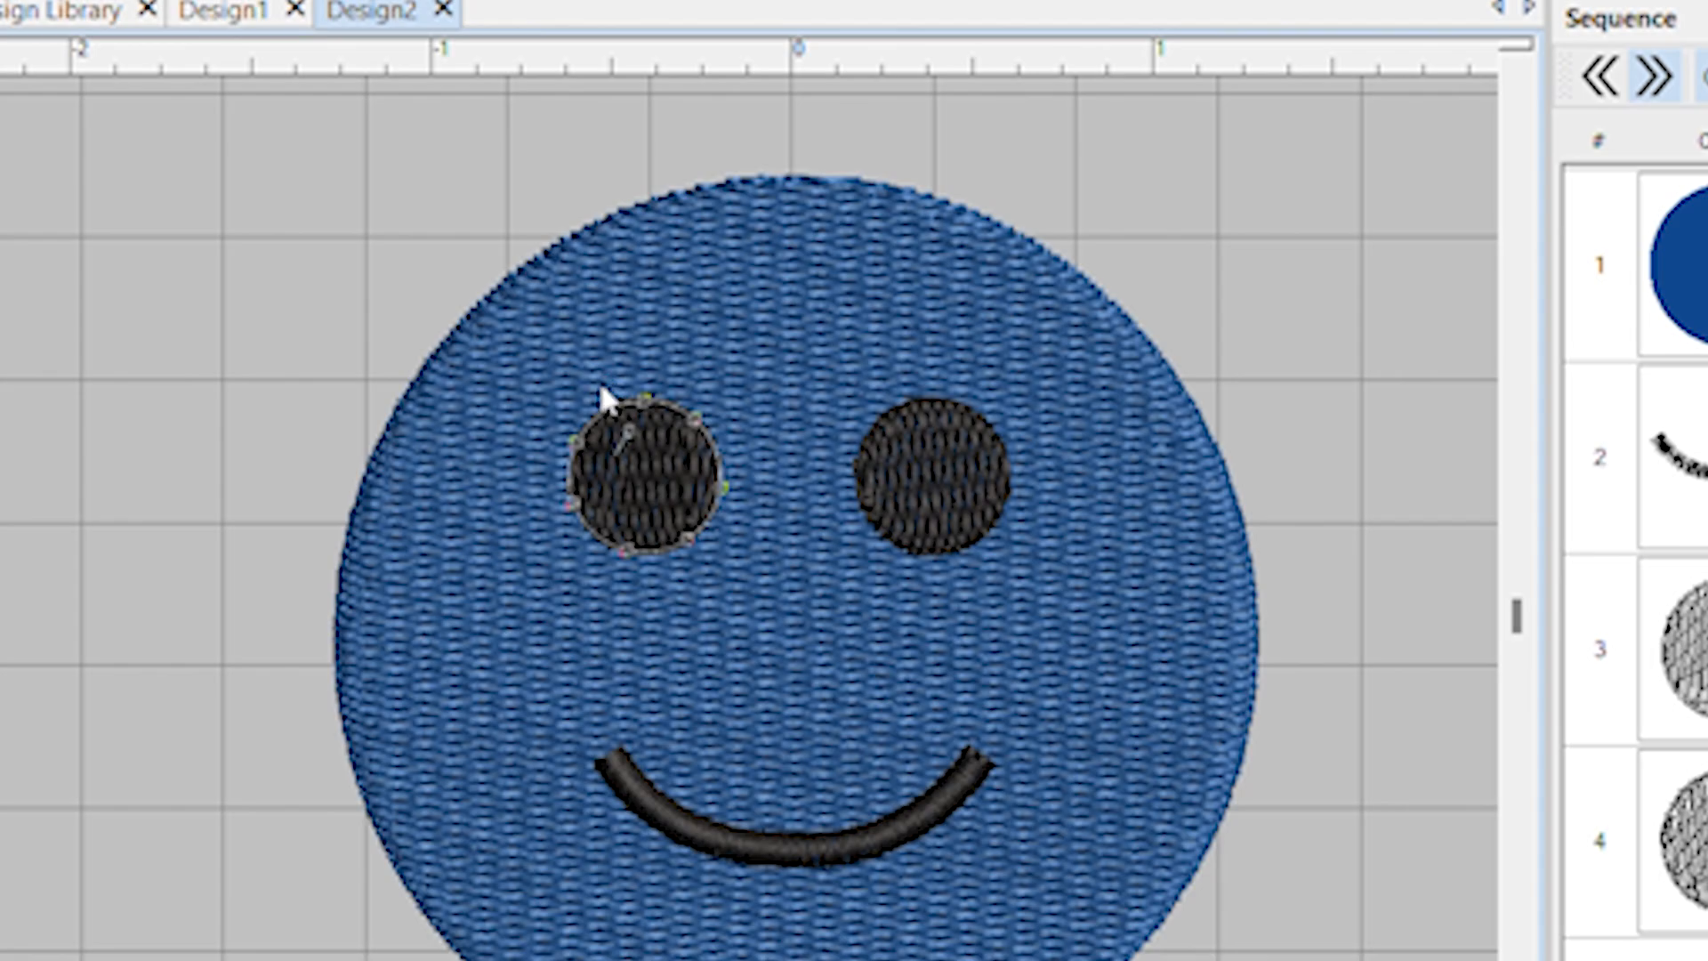
pyautogui.rightClick(622, 407)
pyautogui.rightClick(660, 393)
pyautogui.rightClick(650, 368)
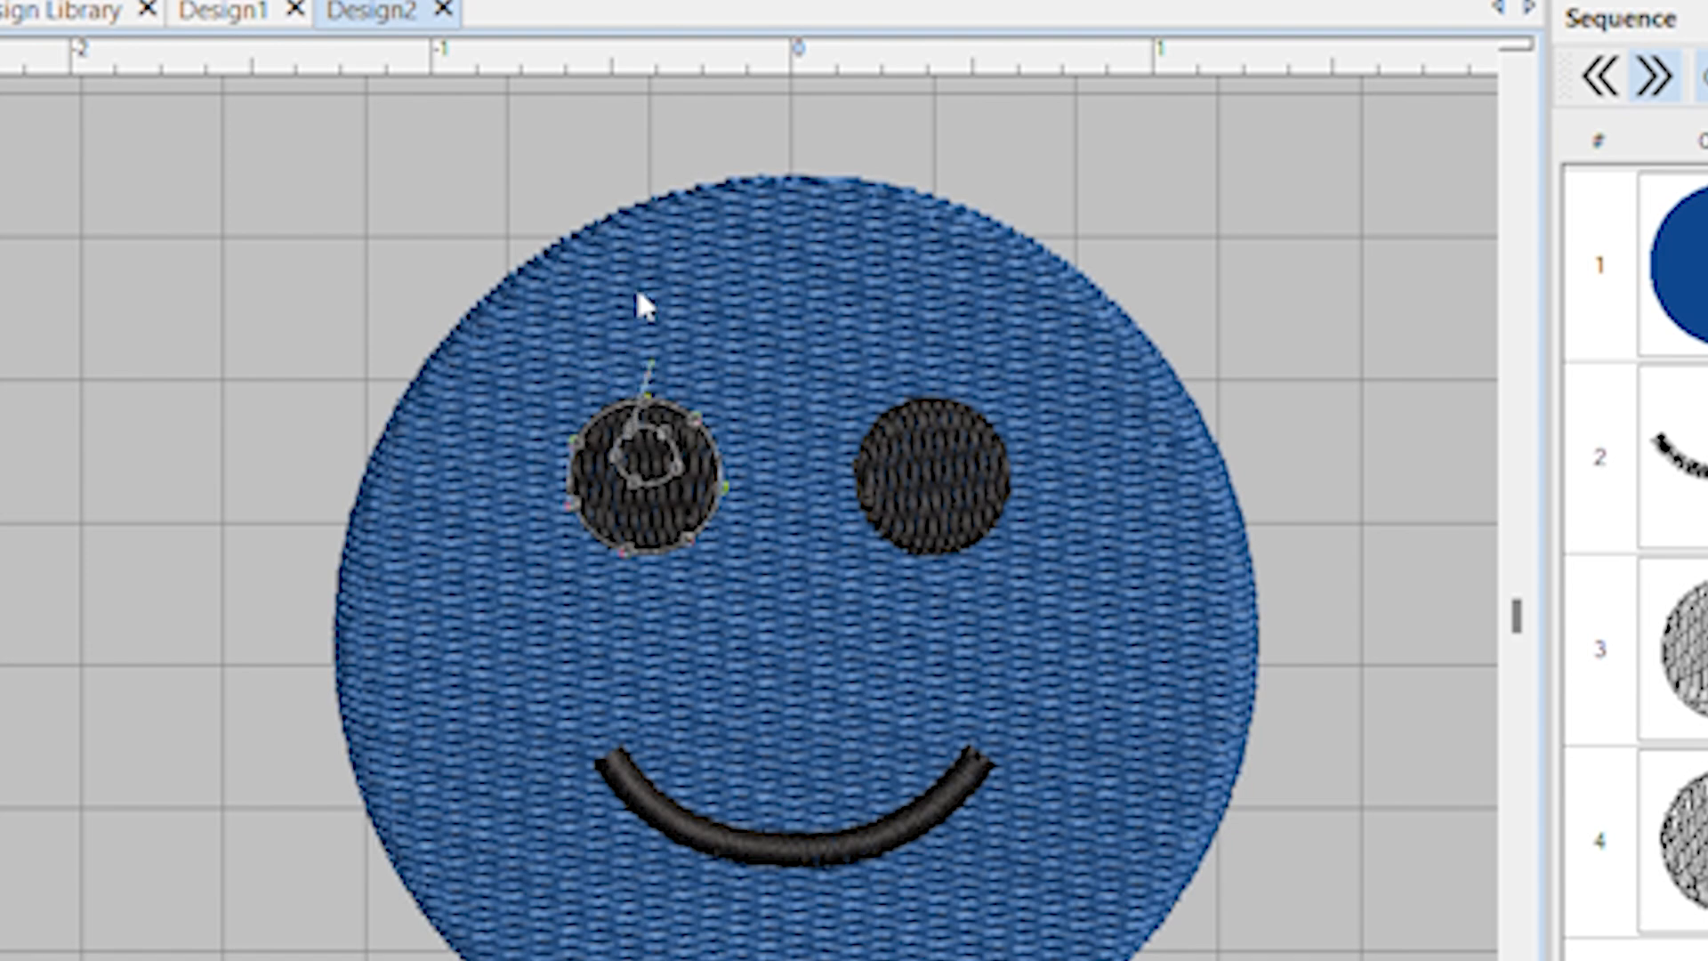
pyautogui.press('Return')
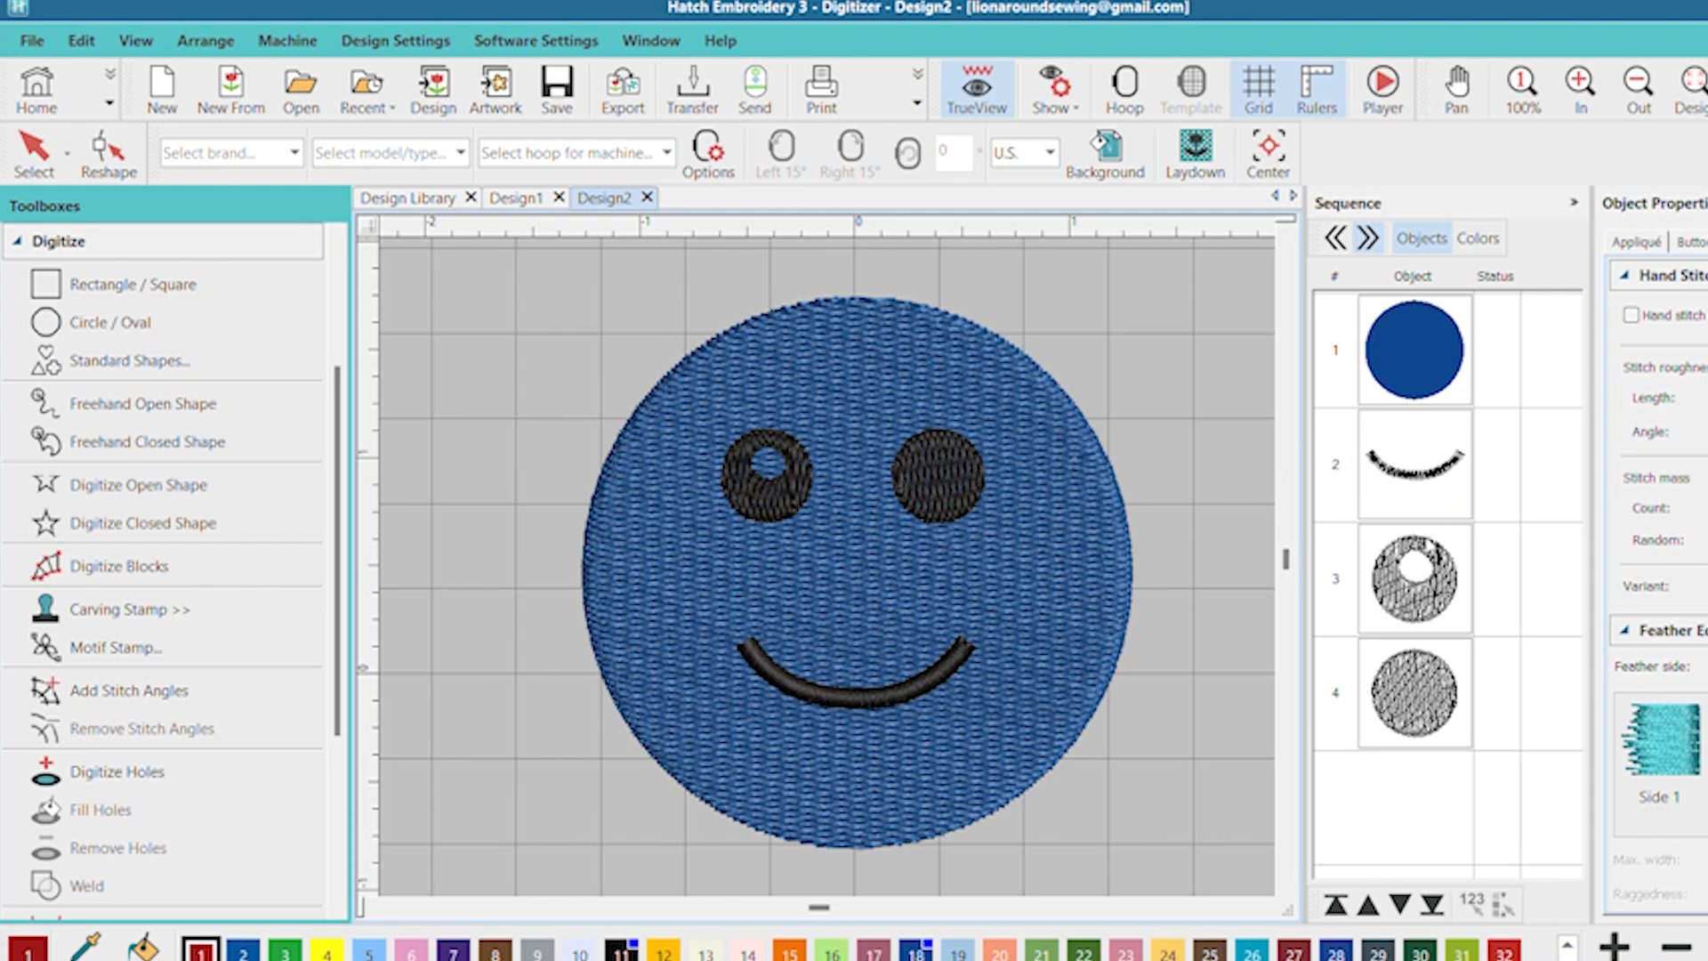
# - Reshape the left eye's hole by deleting the extra node at its upper edge and shifting its side nodes slightly inward
pyautogui.scroll(2, 774, 526)
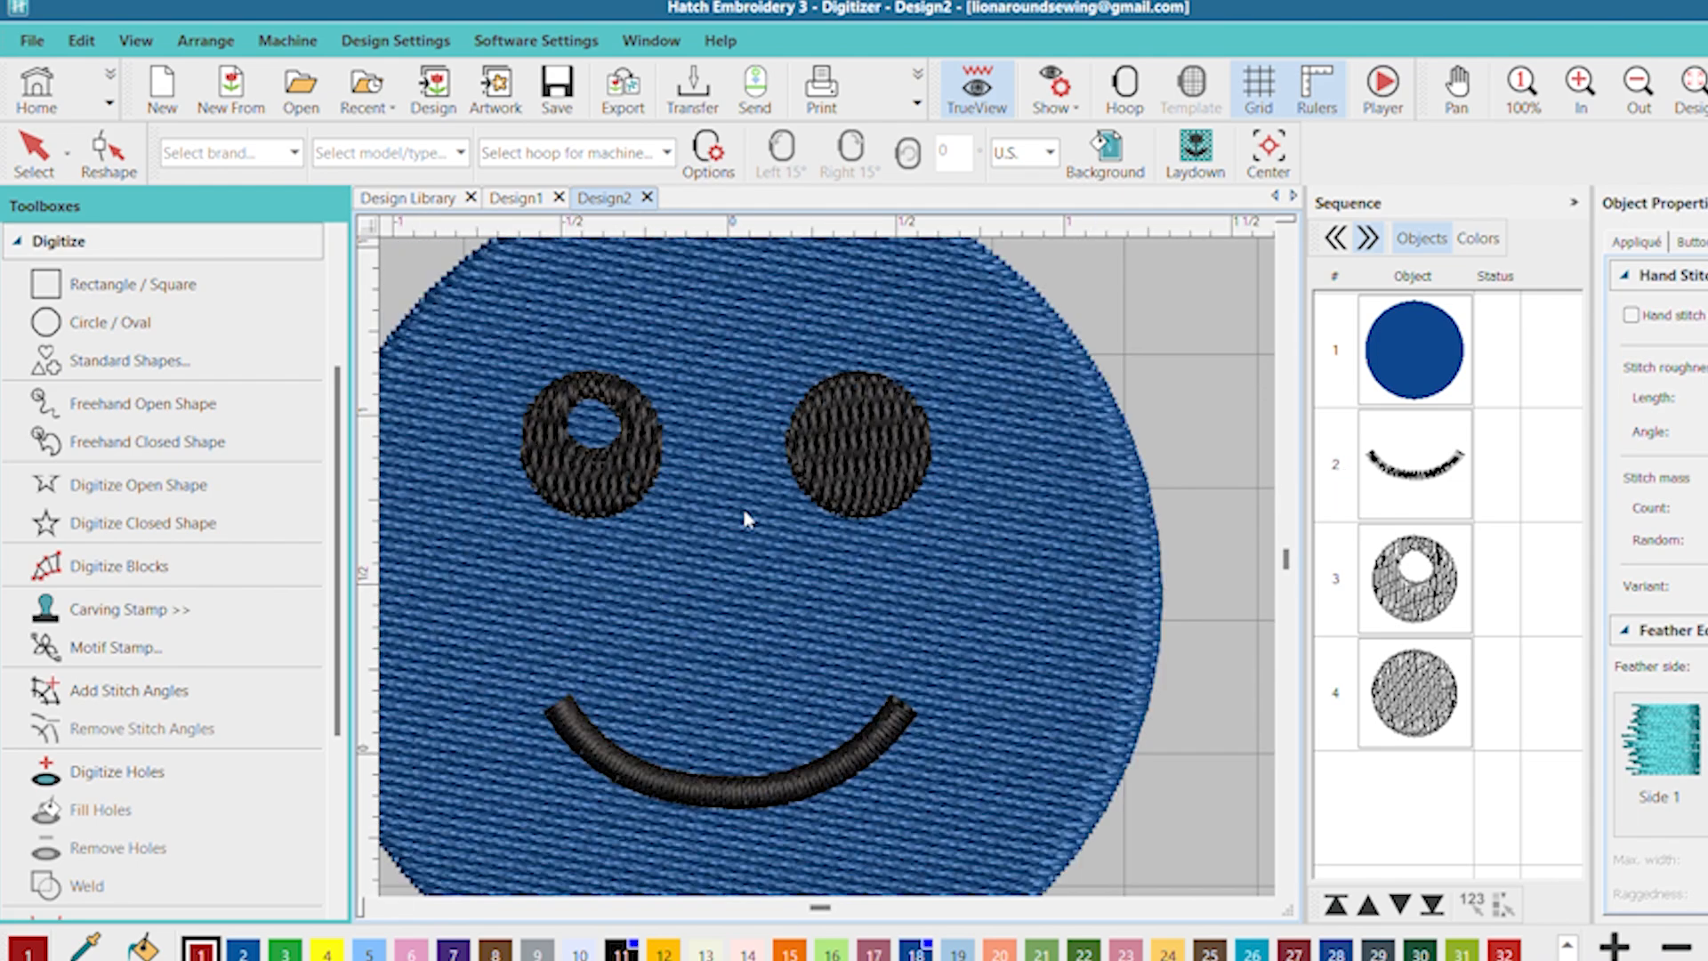
pyautogui.scroll(1, 745, 518)
pyautogui.click(1469, 538)
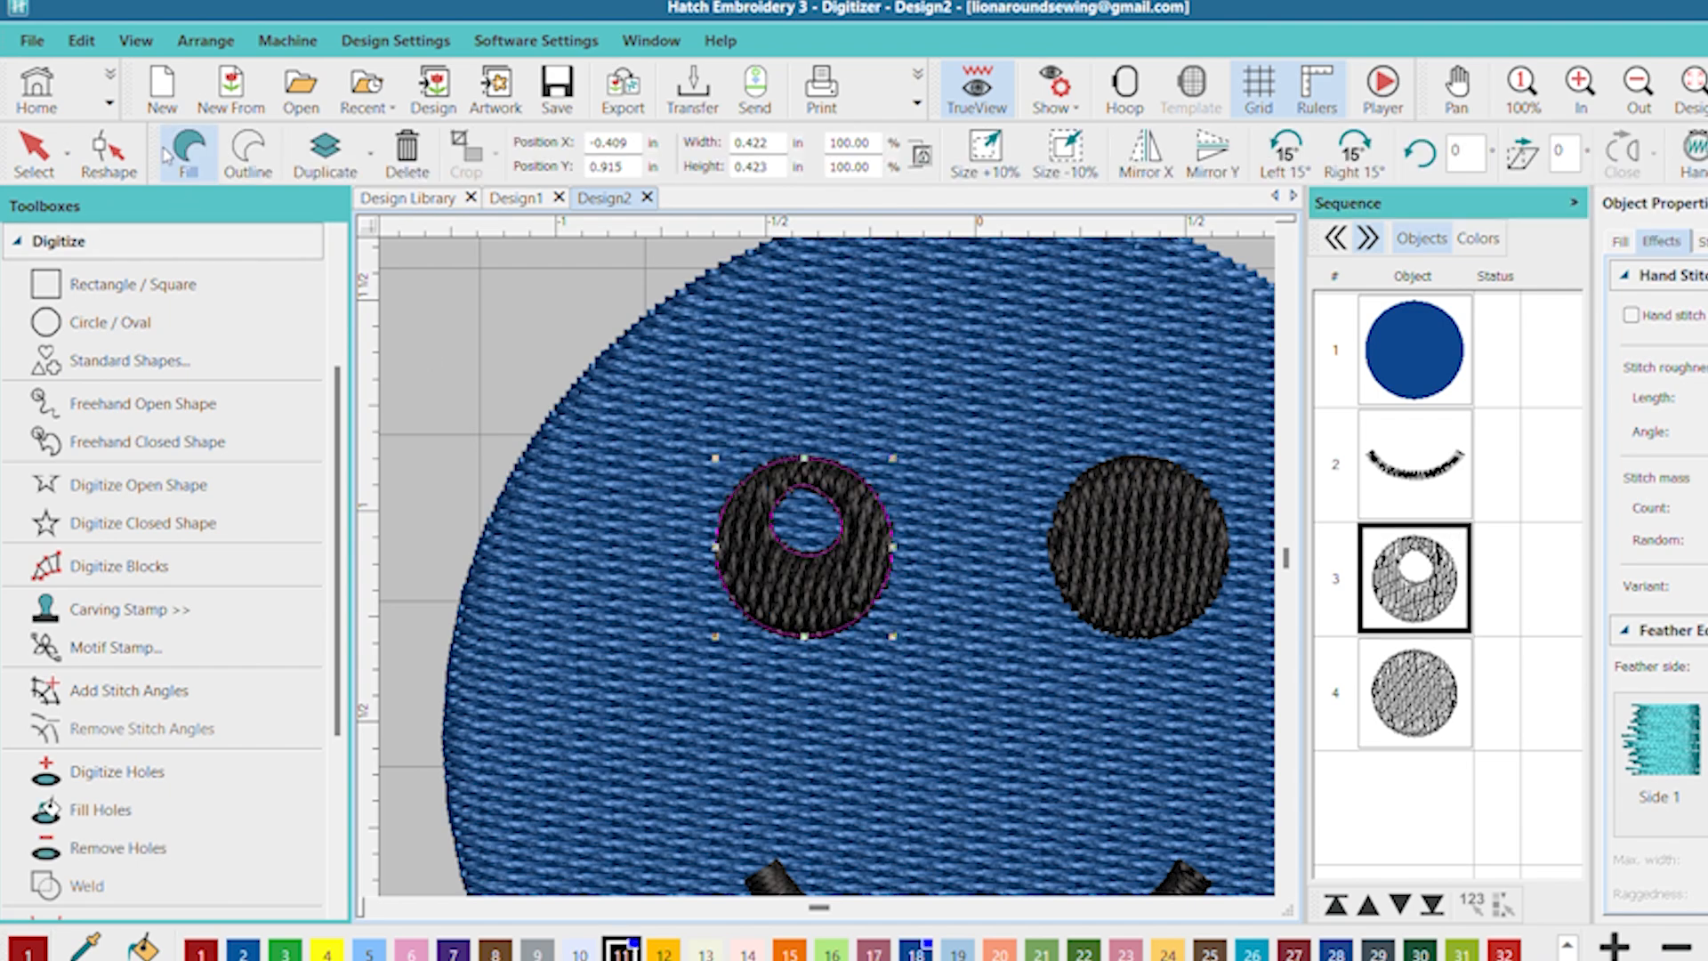
pyautogui.click(107, 151)
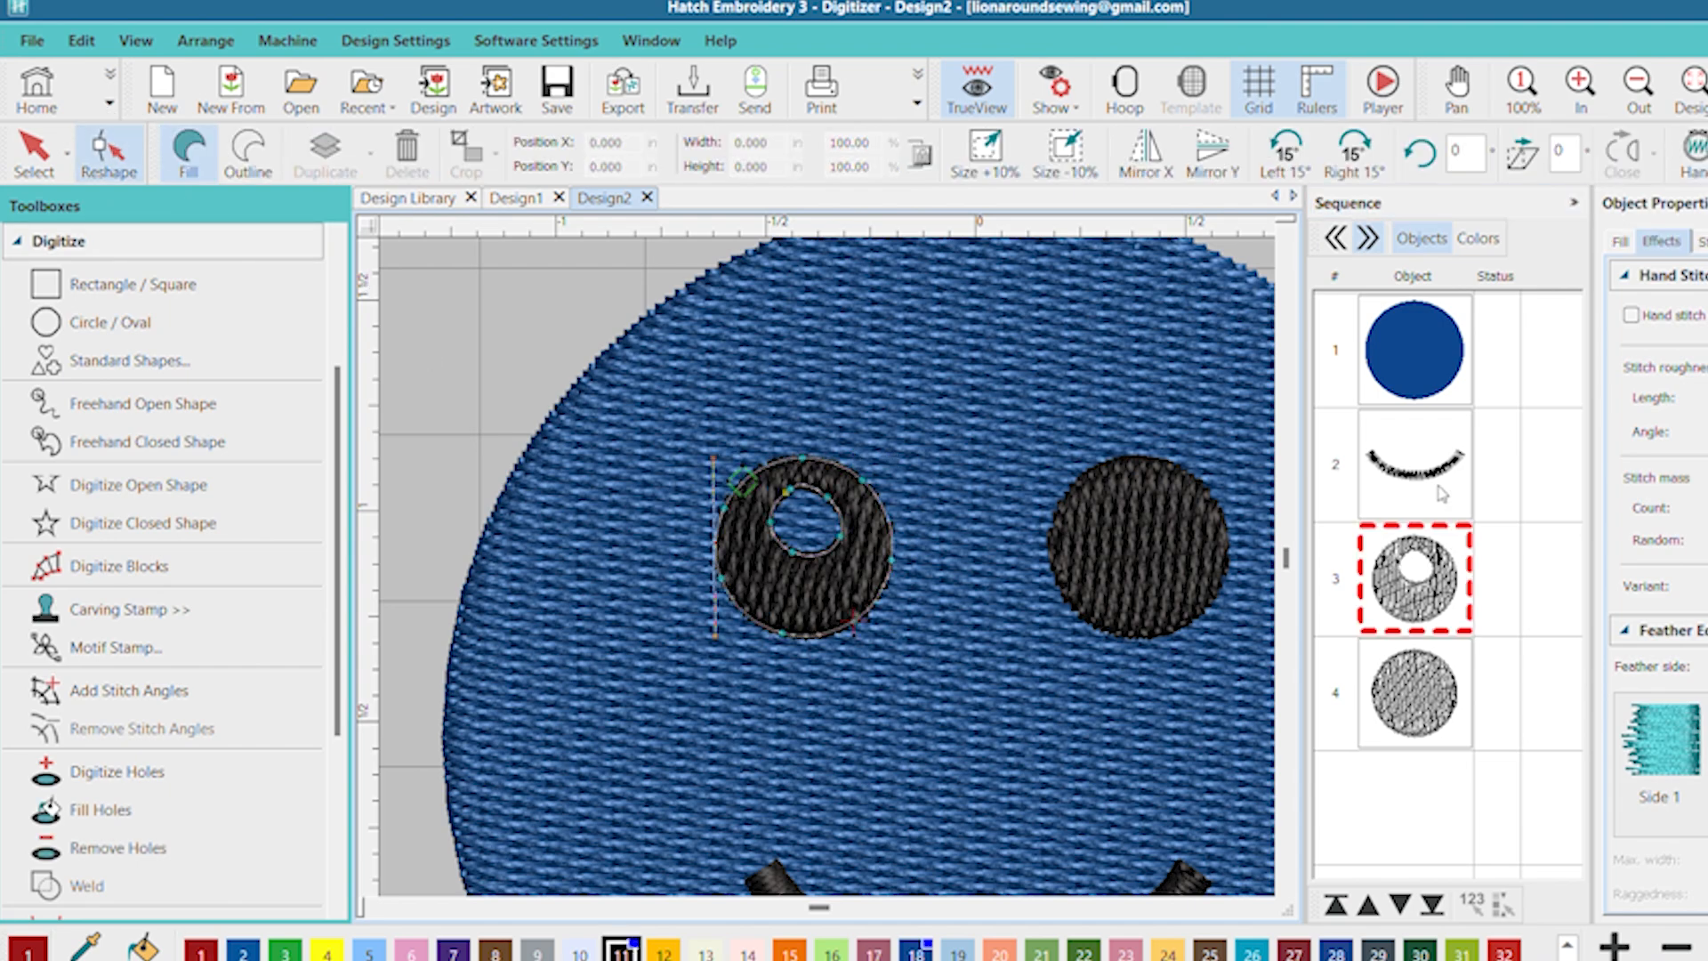
pyautogui.scroll(1, 820, 534)
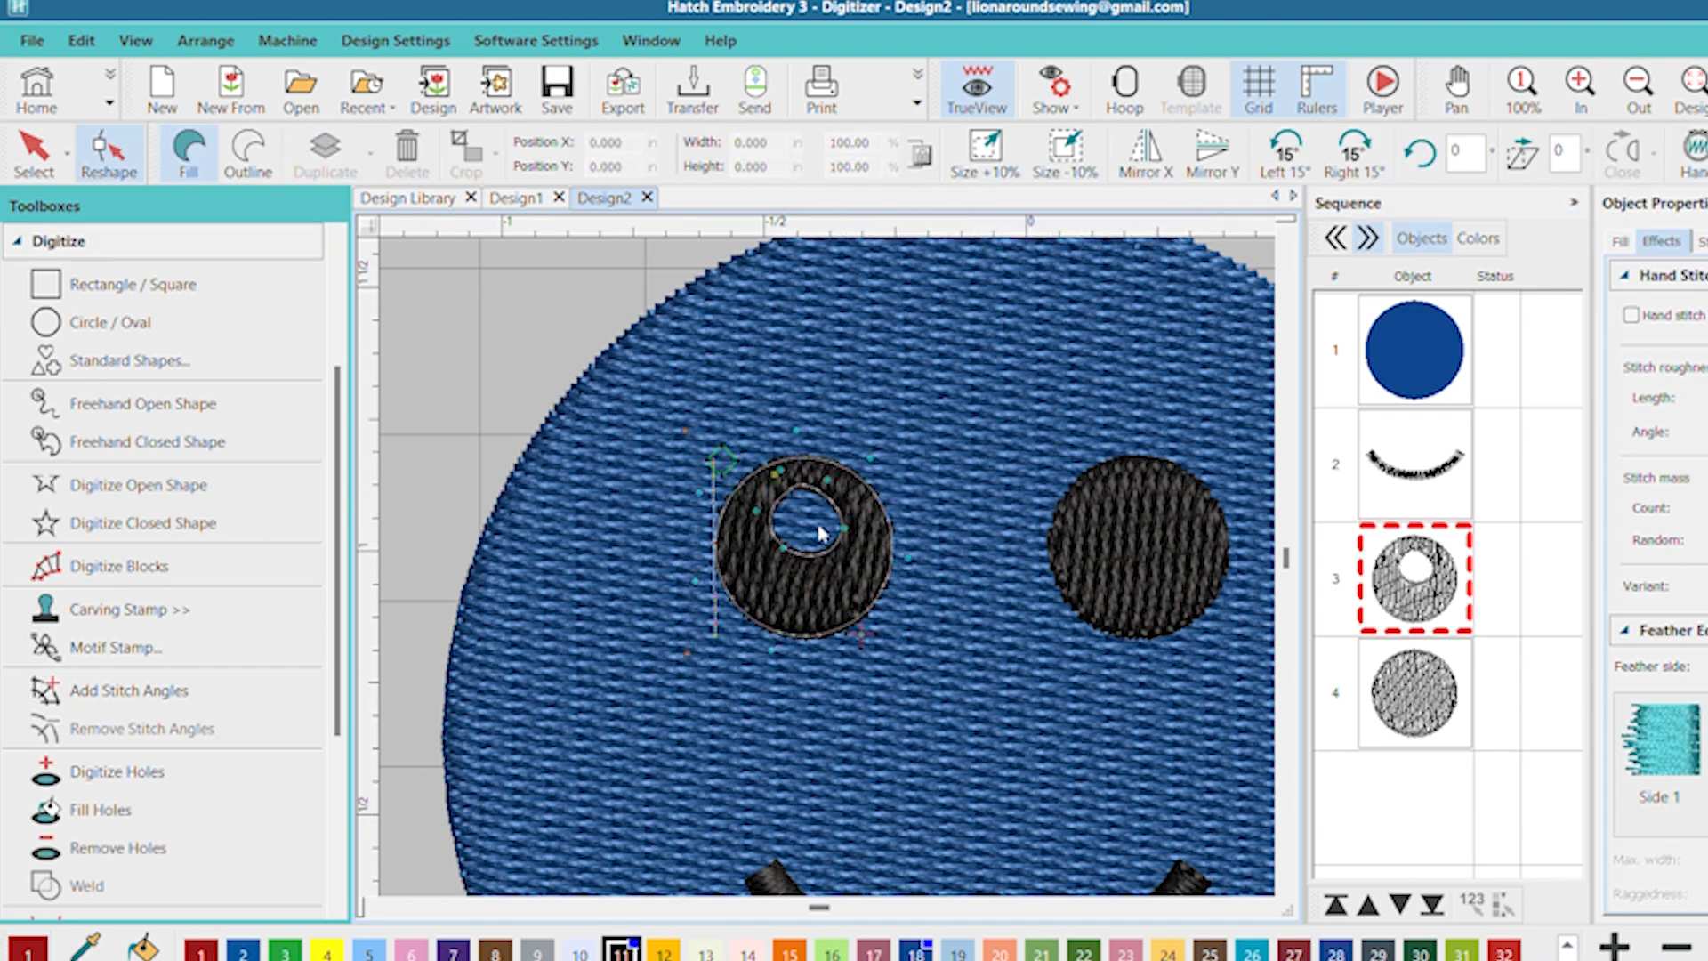
pyautogui.scroll(2, 820, 534)
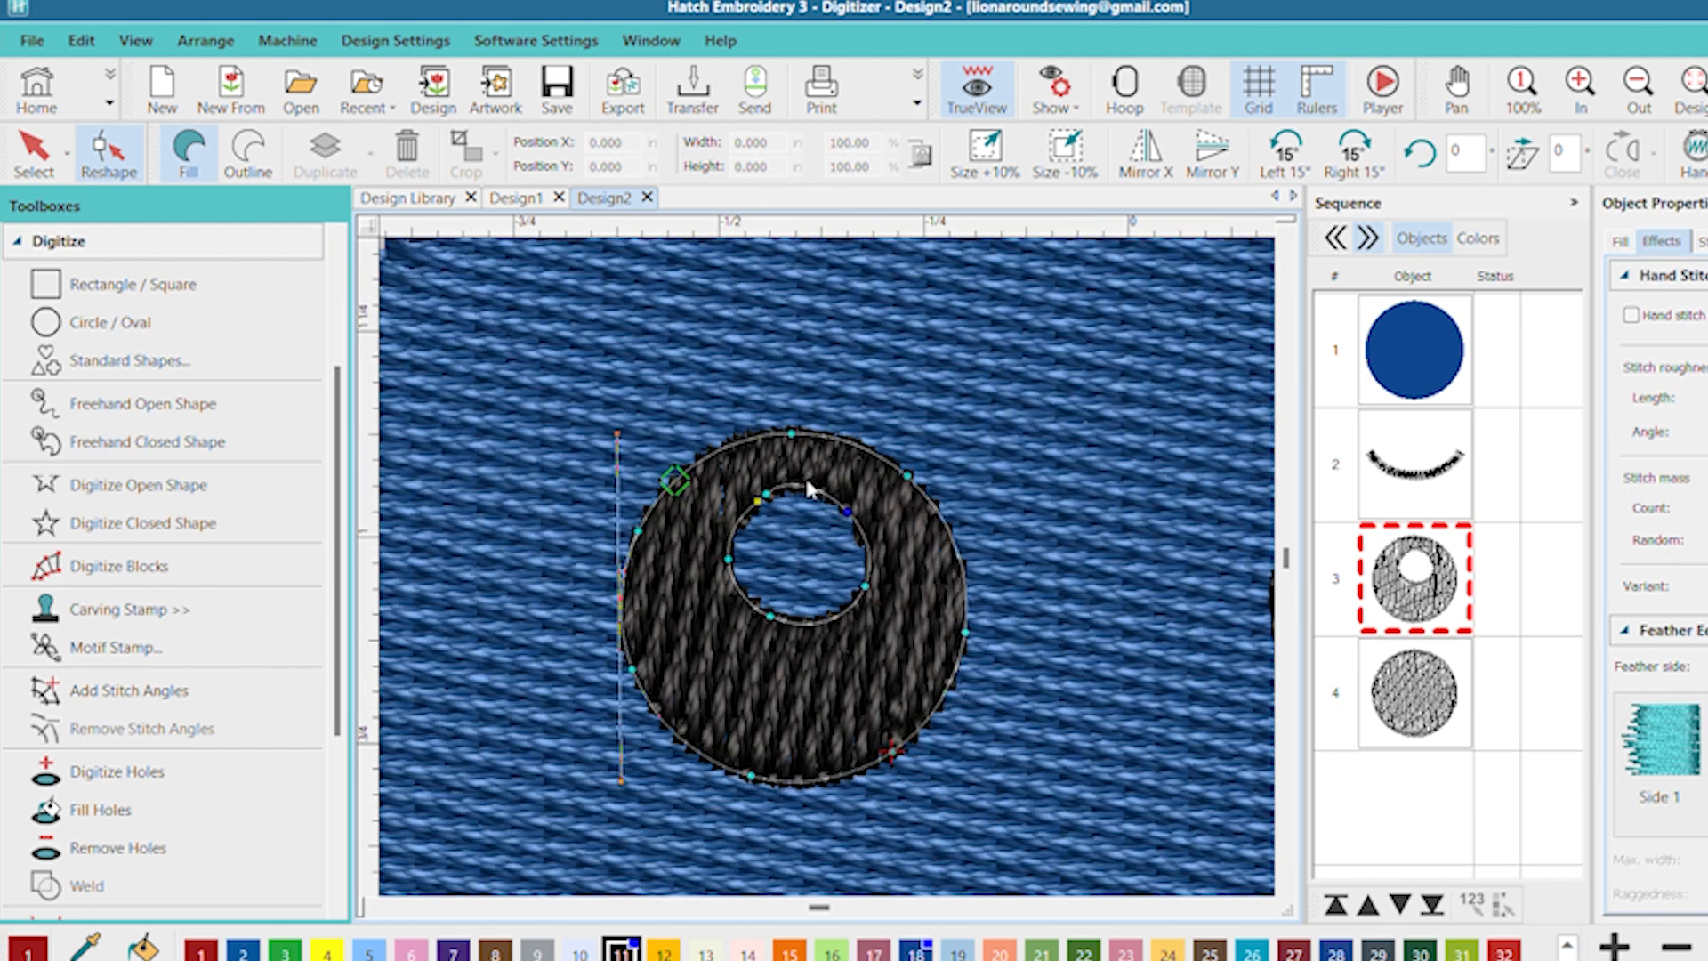
pyautogui.click(765, 493)
pyautogui.press('Delete')
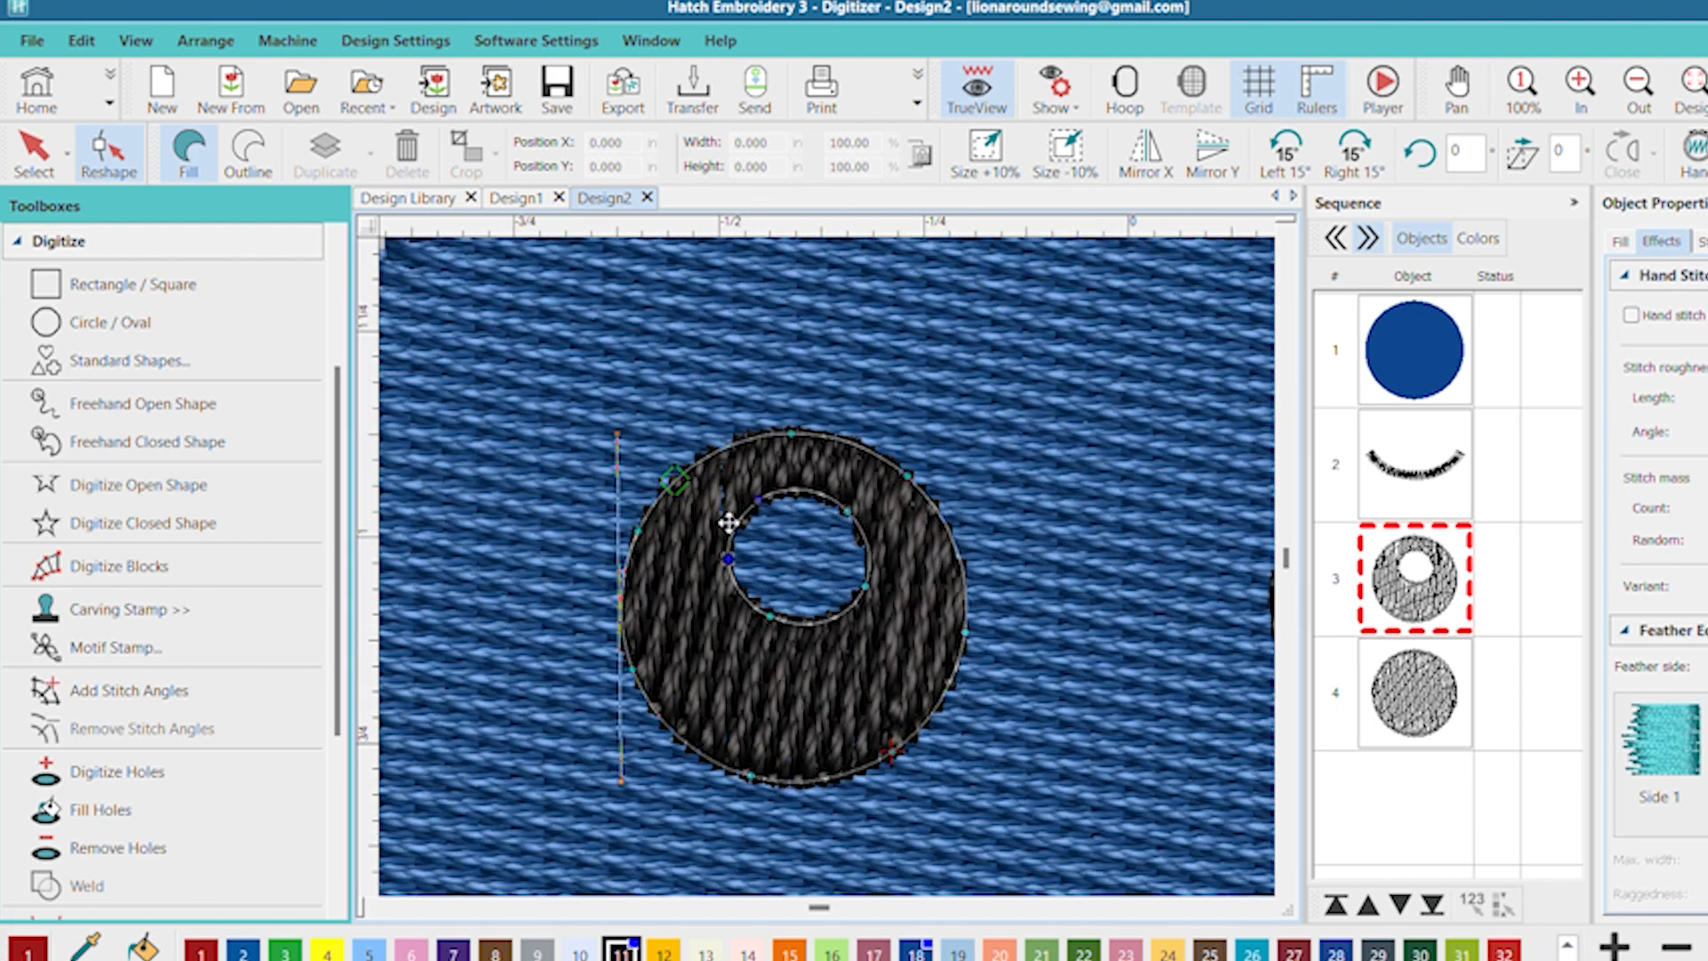
pyautogui.moveTo(729, 523); pyautogui.dragTo(734, 525)
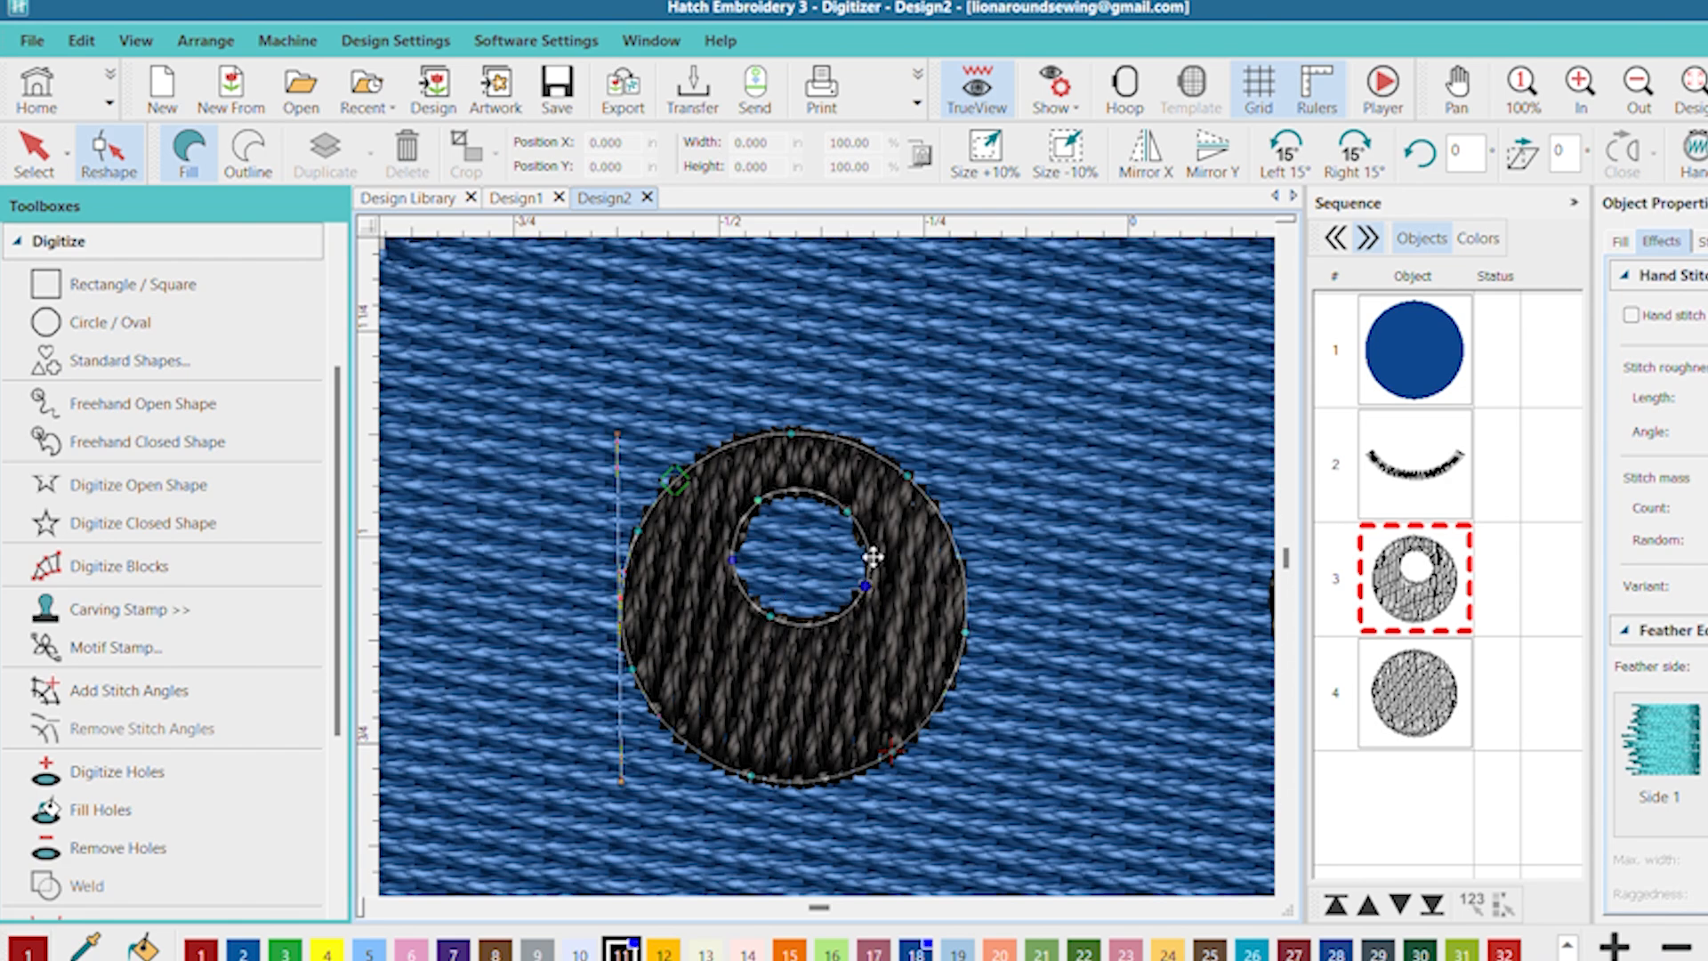
pyautogui.moveTo(873, 556); pyautogui.dragTo(849, 570)
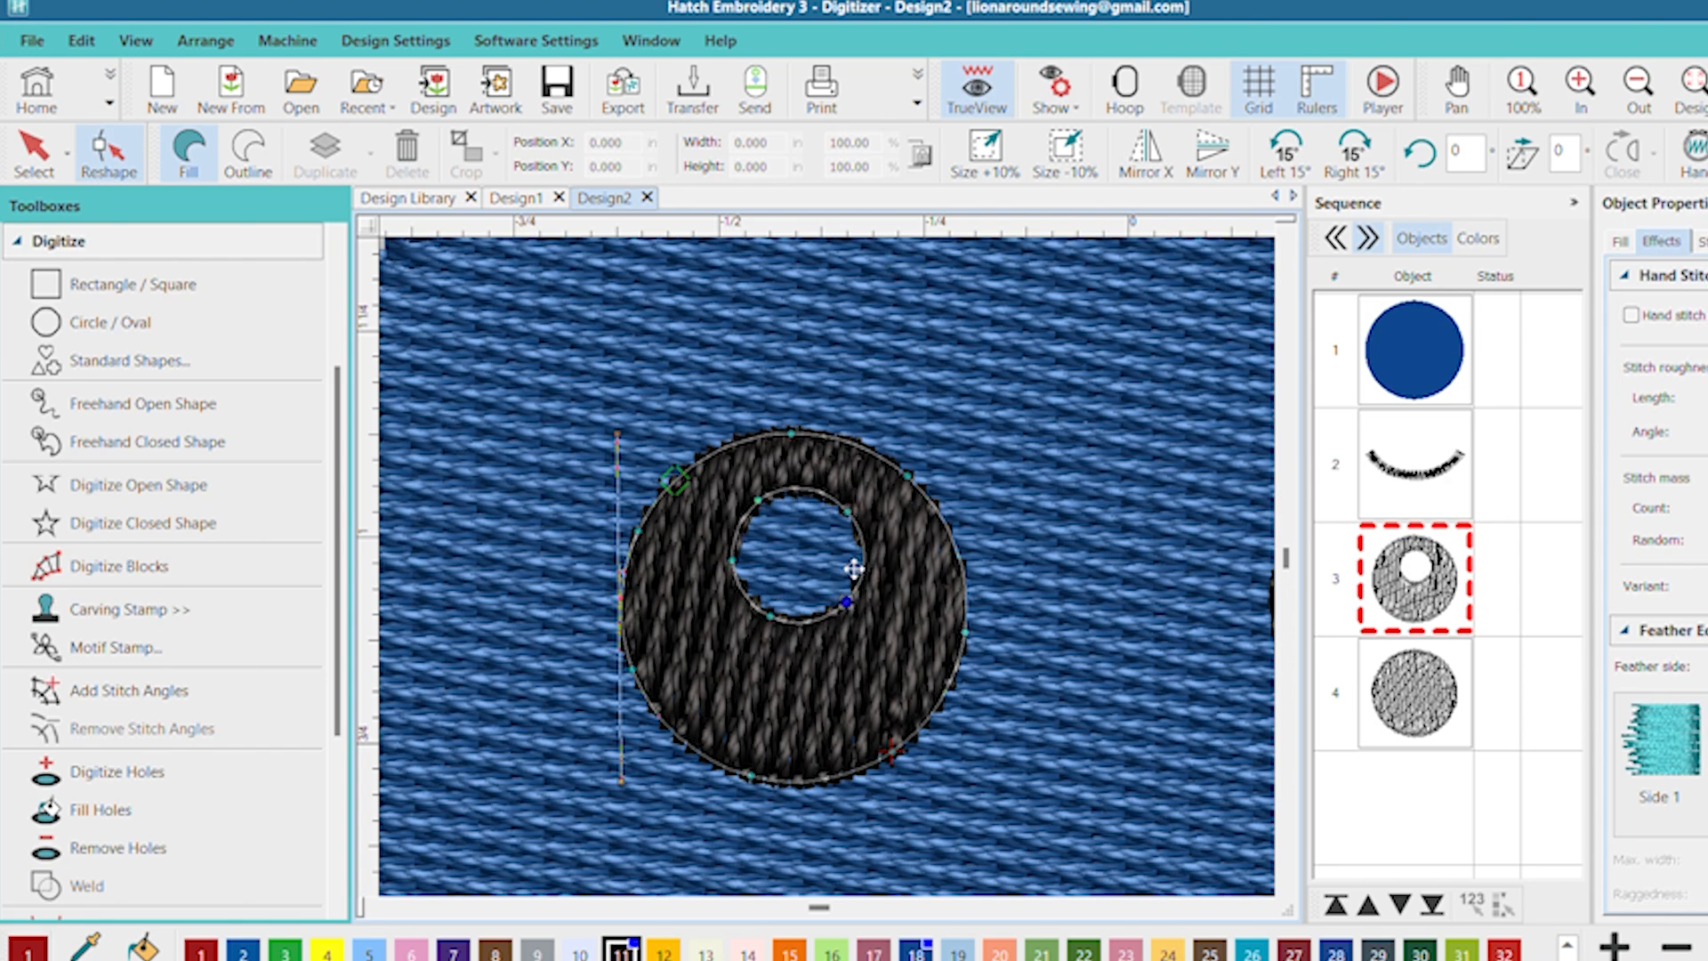
# - Undo the hole's node edits and the hole itself in the left eye
pyautogui.scroll(-2, 825, 533)
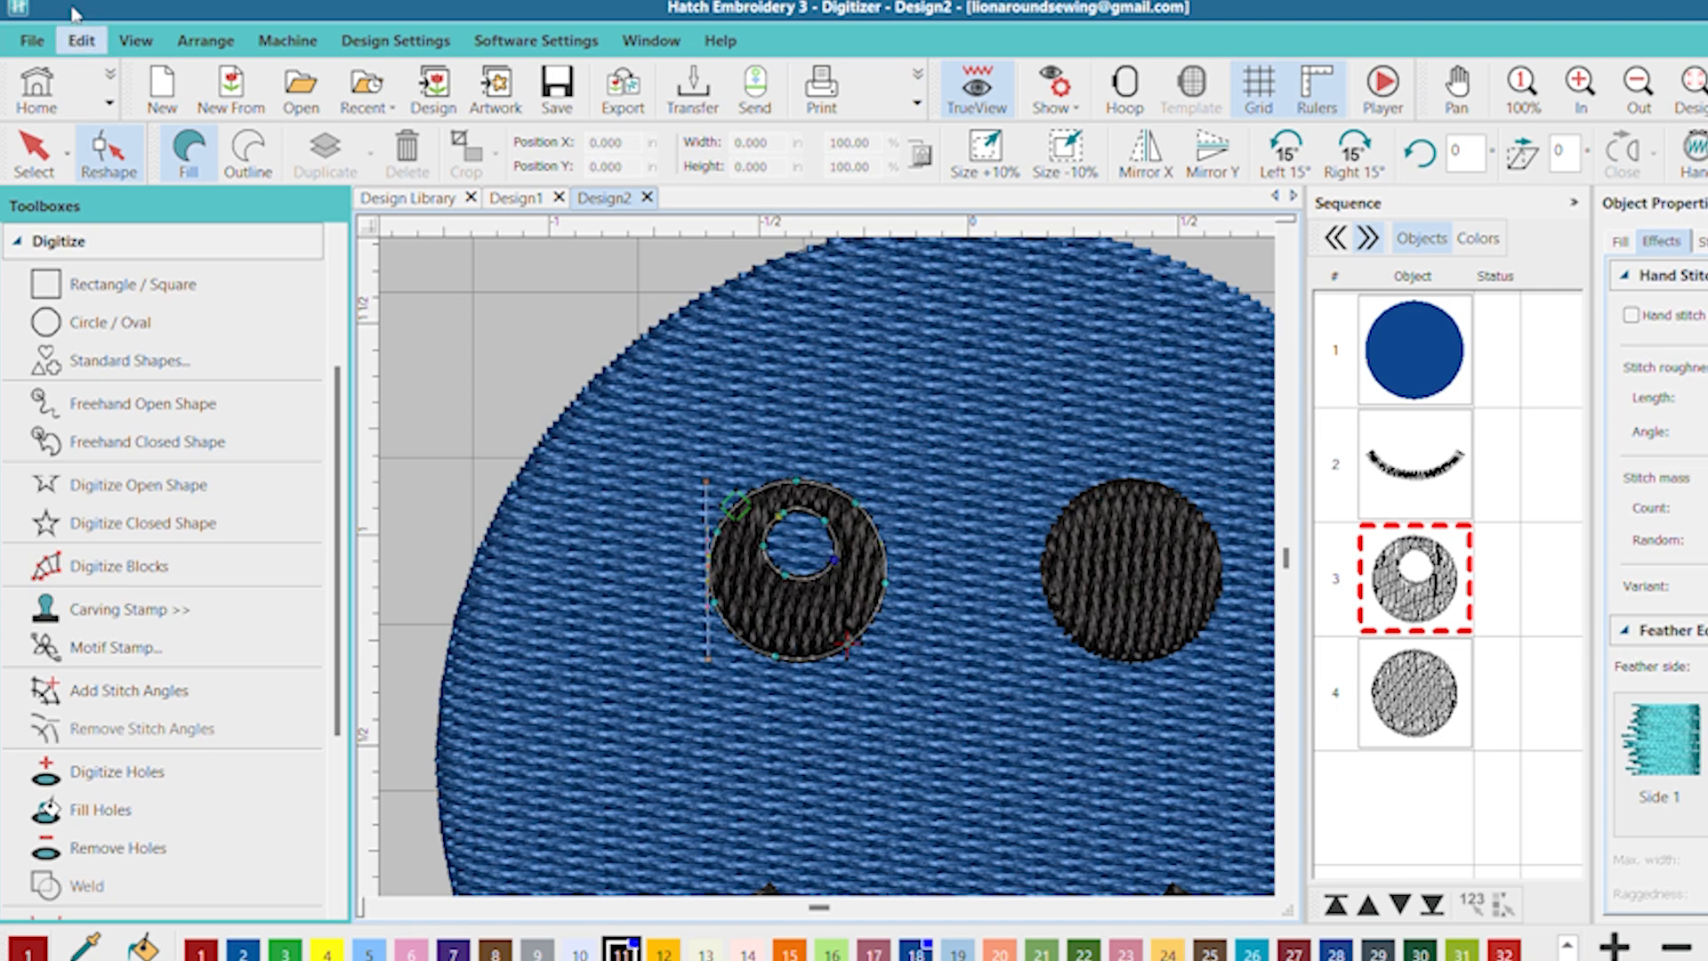
pyautogui.hotkey('ctrl', 'z')
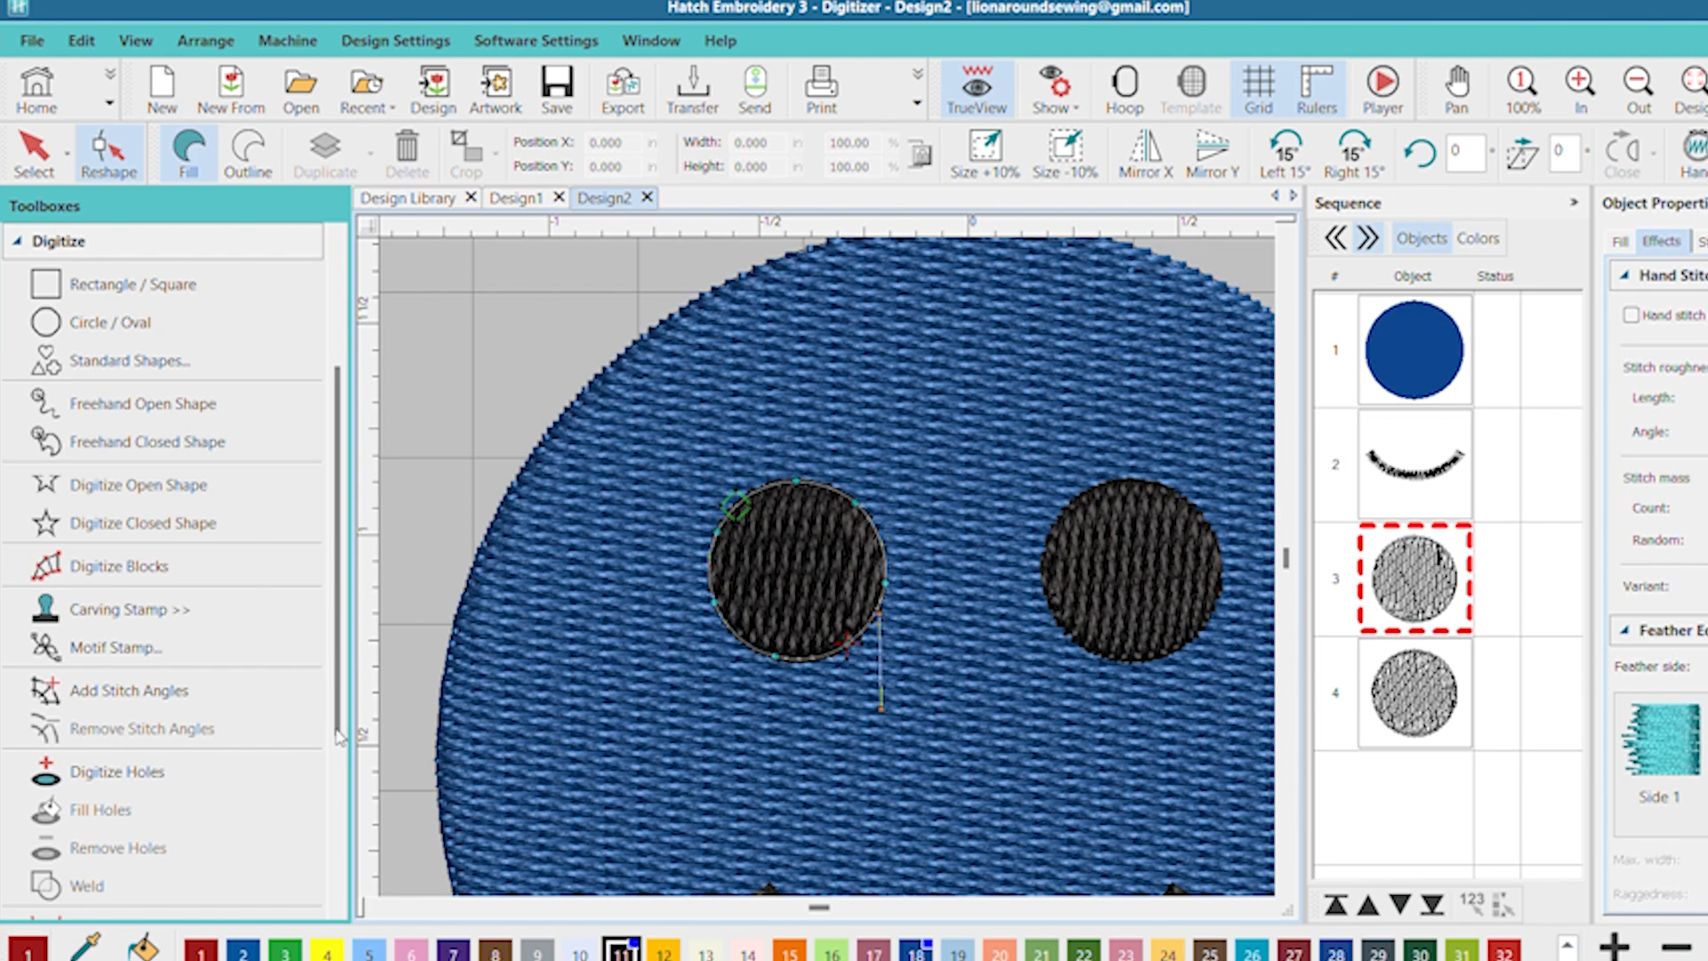
# - Digitize a small round hole in the upper part of the left eye and deselect the eye
pyautogui.click(111, 767)
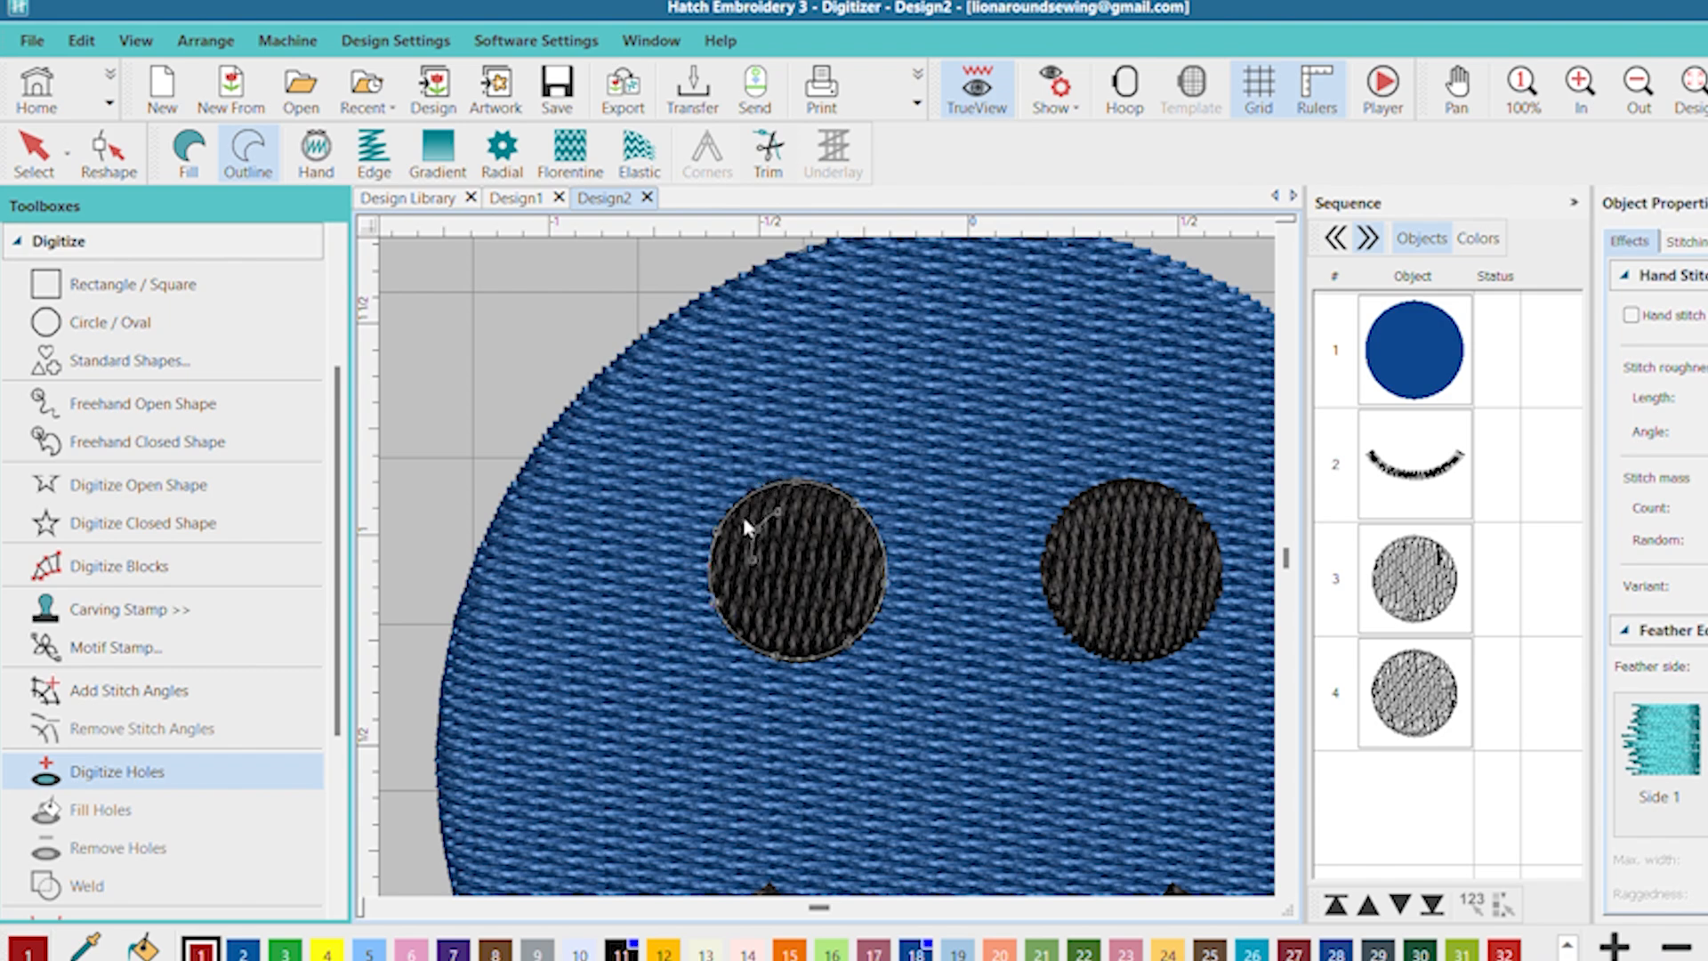
pyautogui.rightClick(765, 538)
pyautogui.rightClick(798, 531)
pyautogui.rightClick(817, 511)
pyautogui.press('Return')
pyautogui.press('Return')
pyautogui.press('Escape')
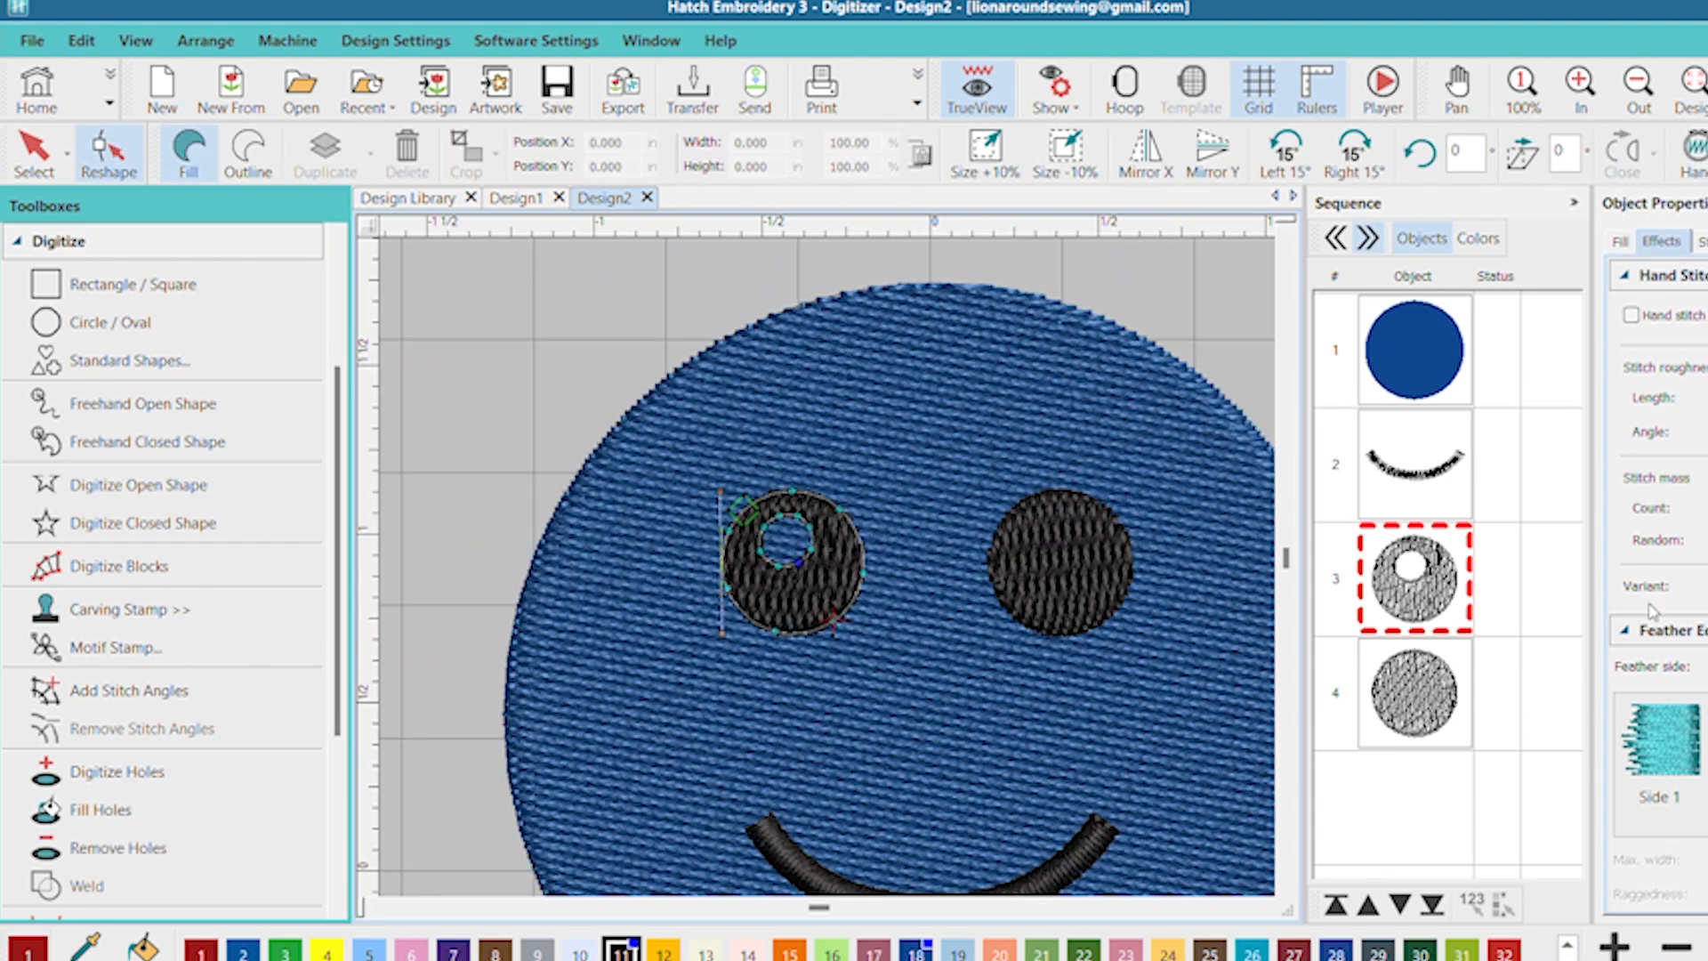
pyautogui.click(1535, 504)
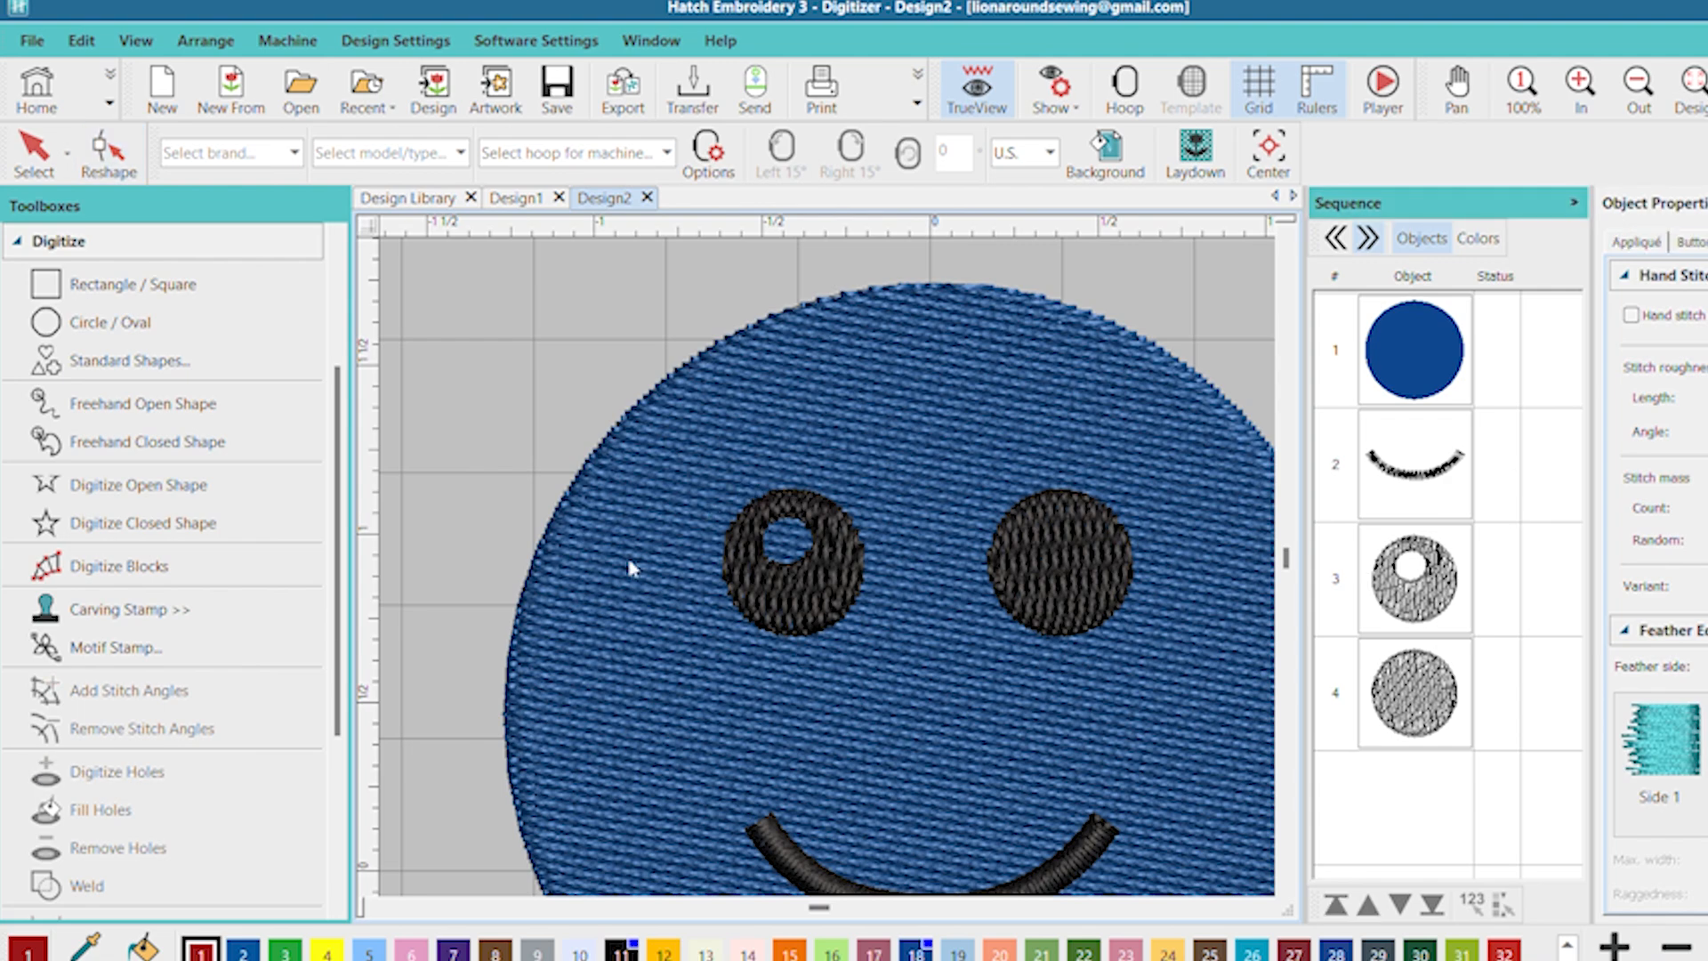
# - Digitize a filled circle about 0.182 in wide over the left eye's hole and color it white with thread color 10
pyautogui.click(89, 320)
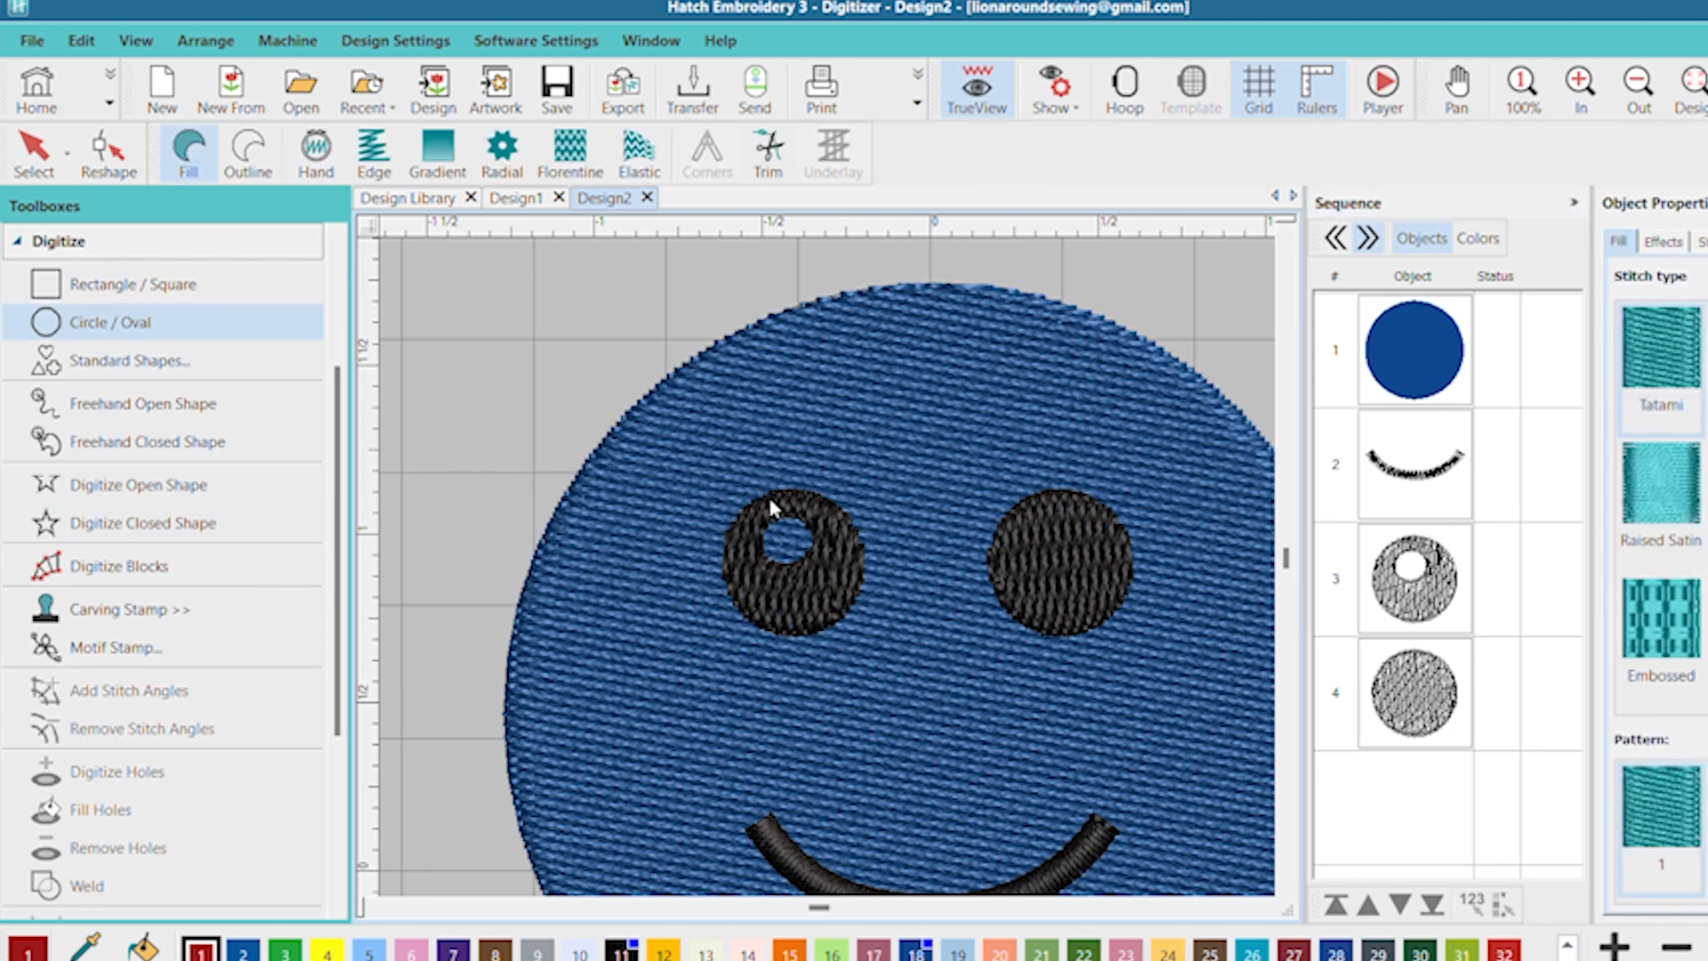
pyautogui.click(779, 540)
pyautogui.click(790, 537)
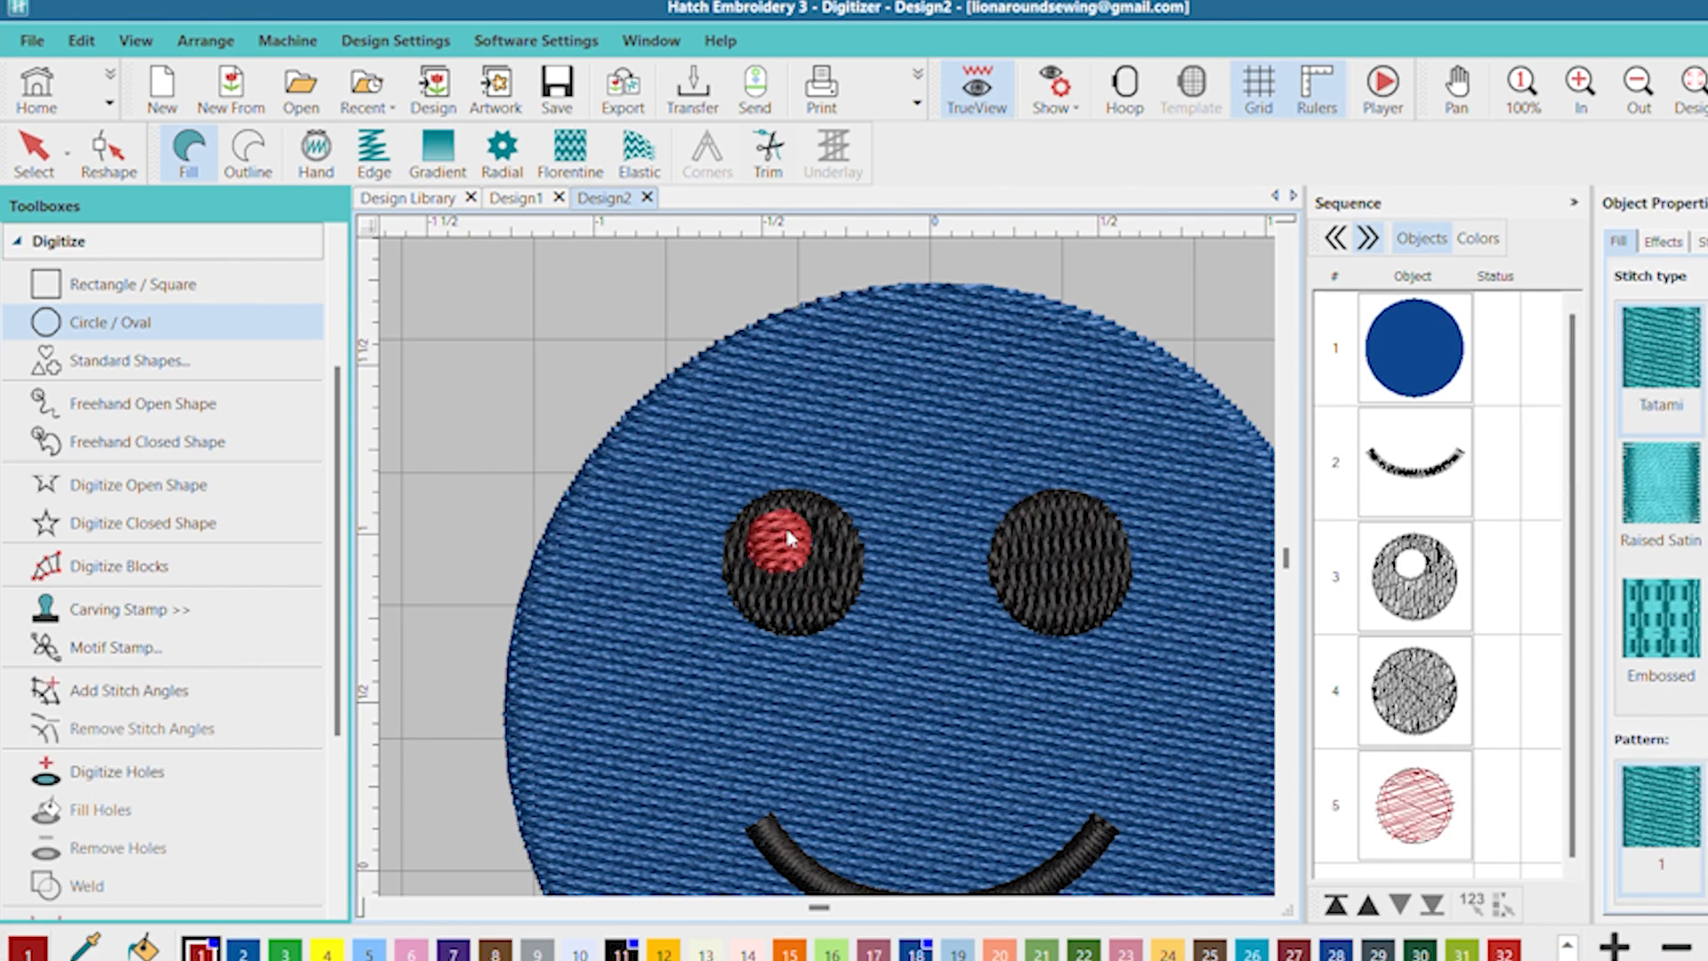
pyautogui.click(1421, 769)
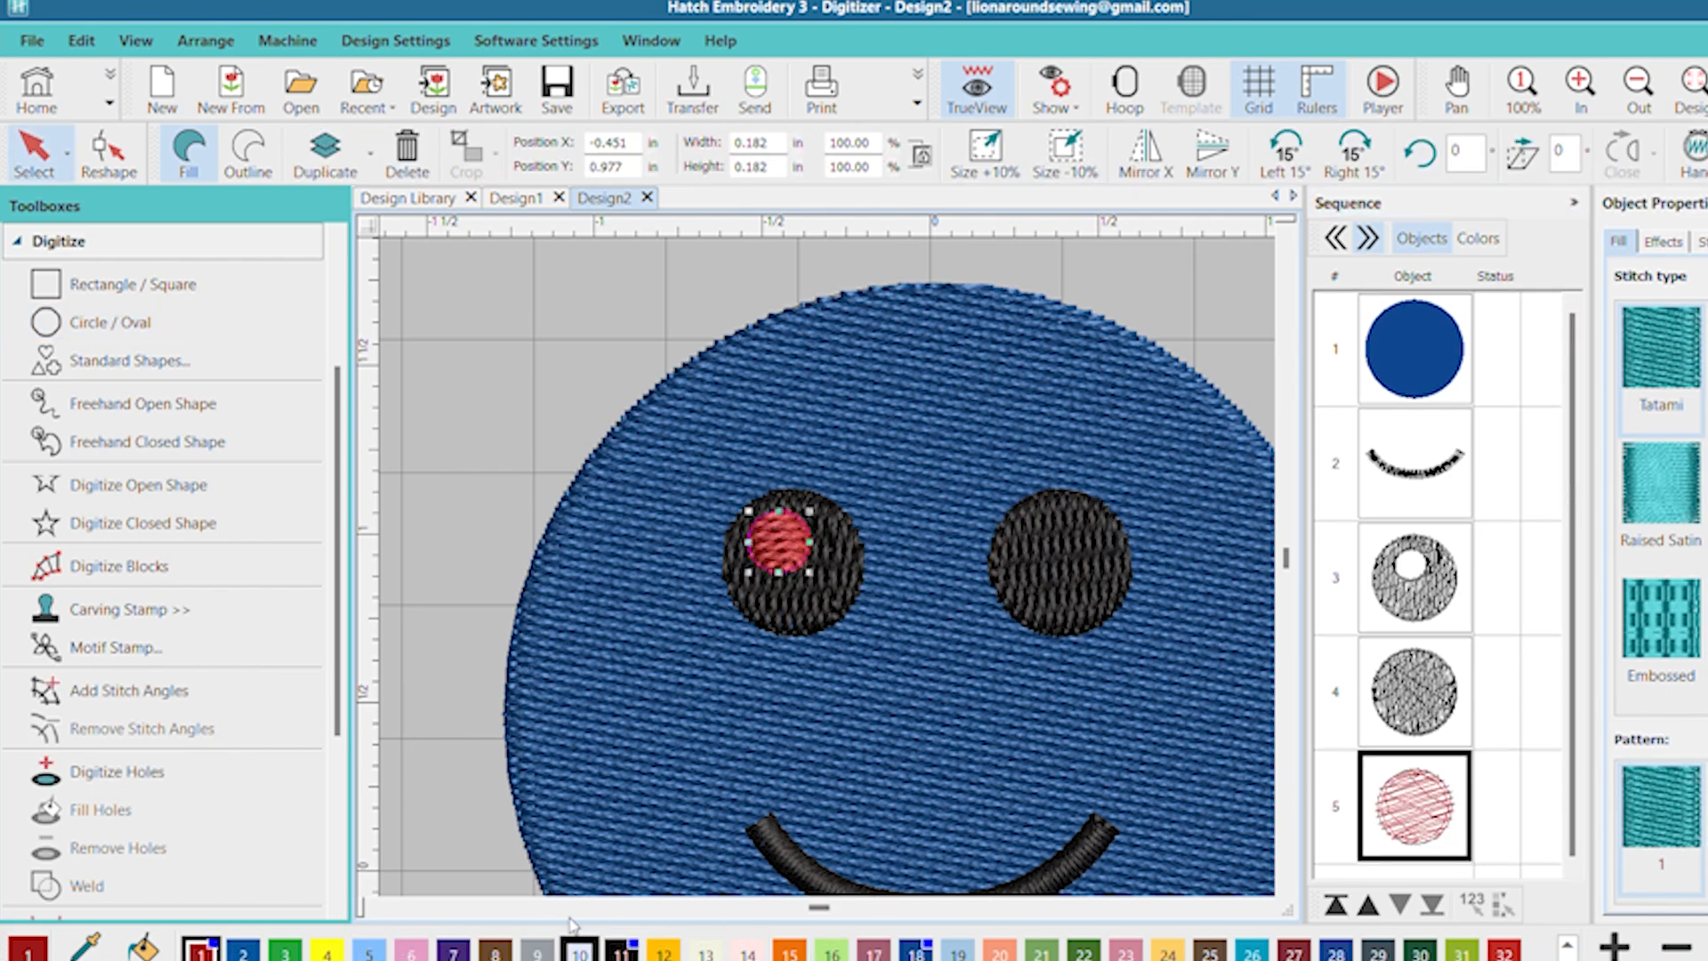
pyautogui.click(578, 946)
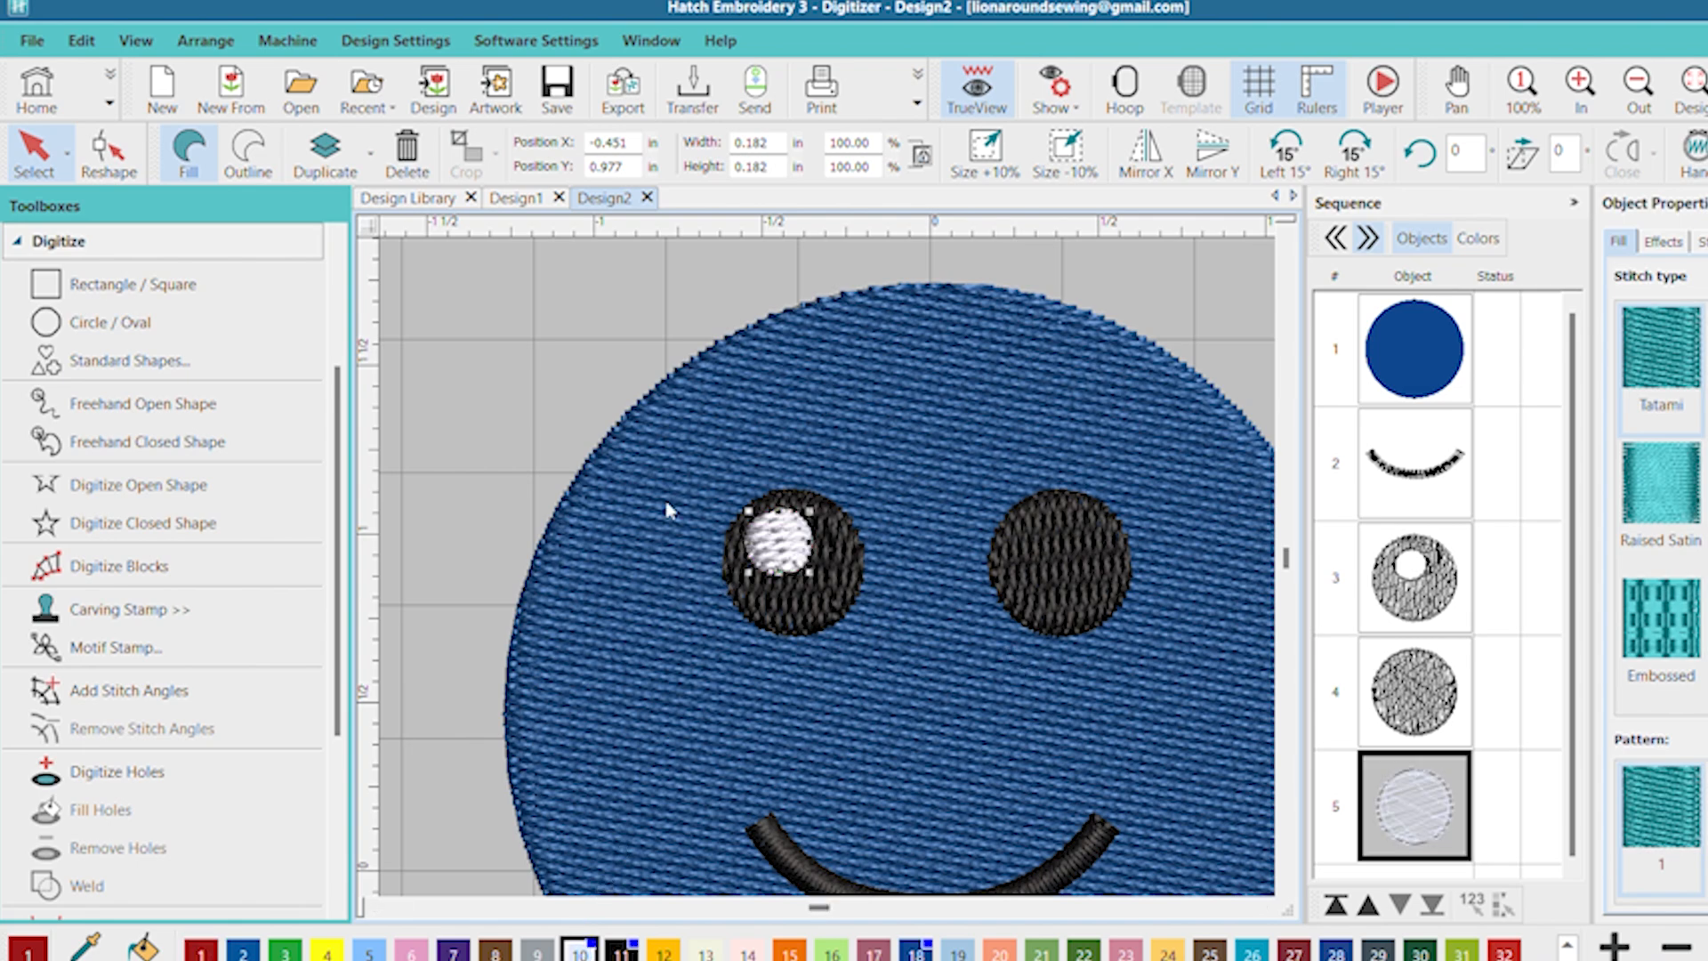
# - Reposition the white highlight to cover the left eye's hole and shrink it to about 0.165 in wide
pyautogui.moveTo(811, 534); pyautogui.dragTo(811, 472)
pyautogui.scroll(2, 820, 534)
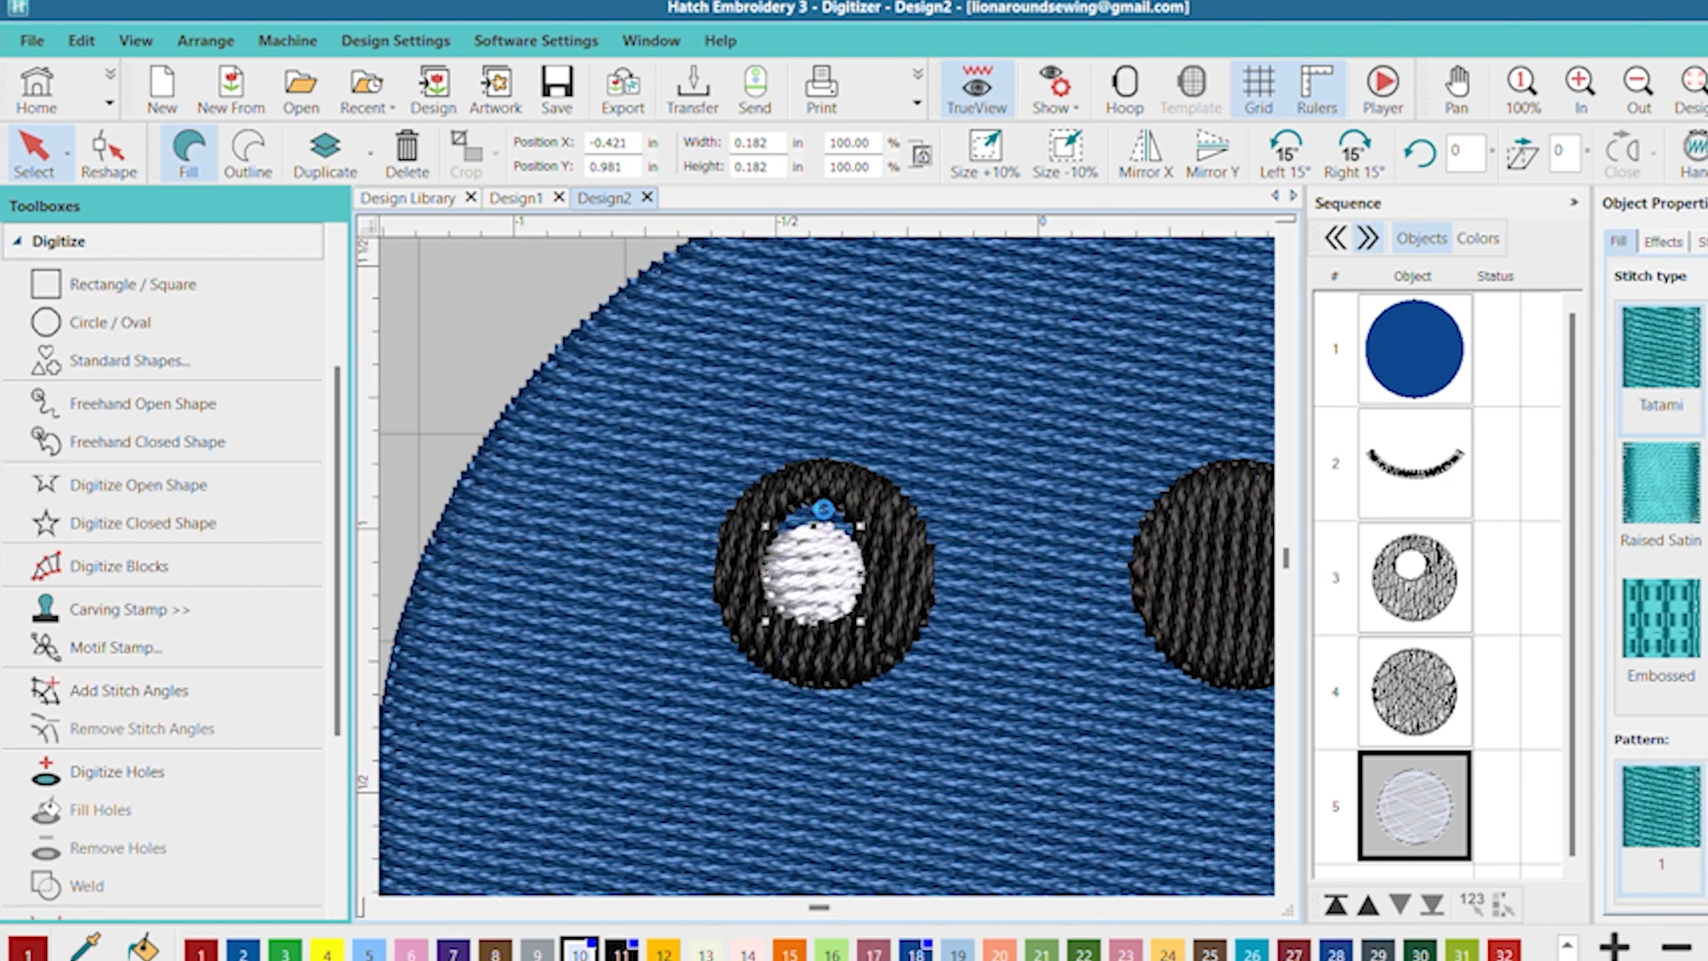
pyautogui.moveTo(865, 587); pyautogui.dragTo(860, 582)
pyautogui.moveTo(816, 519)
pyautogui.mouseDown()
pyautogui.moveTo(819, 555)
pyautogui.moveTo(820, 527)
pyautogui.mouseUp()
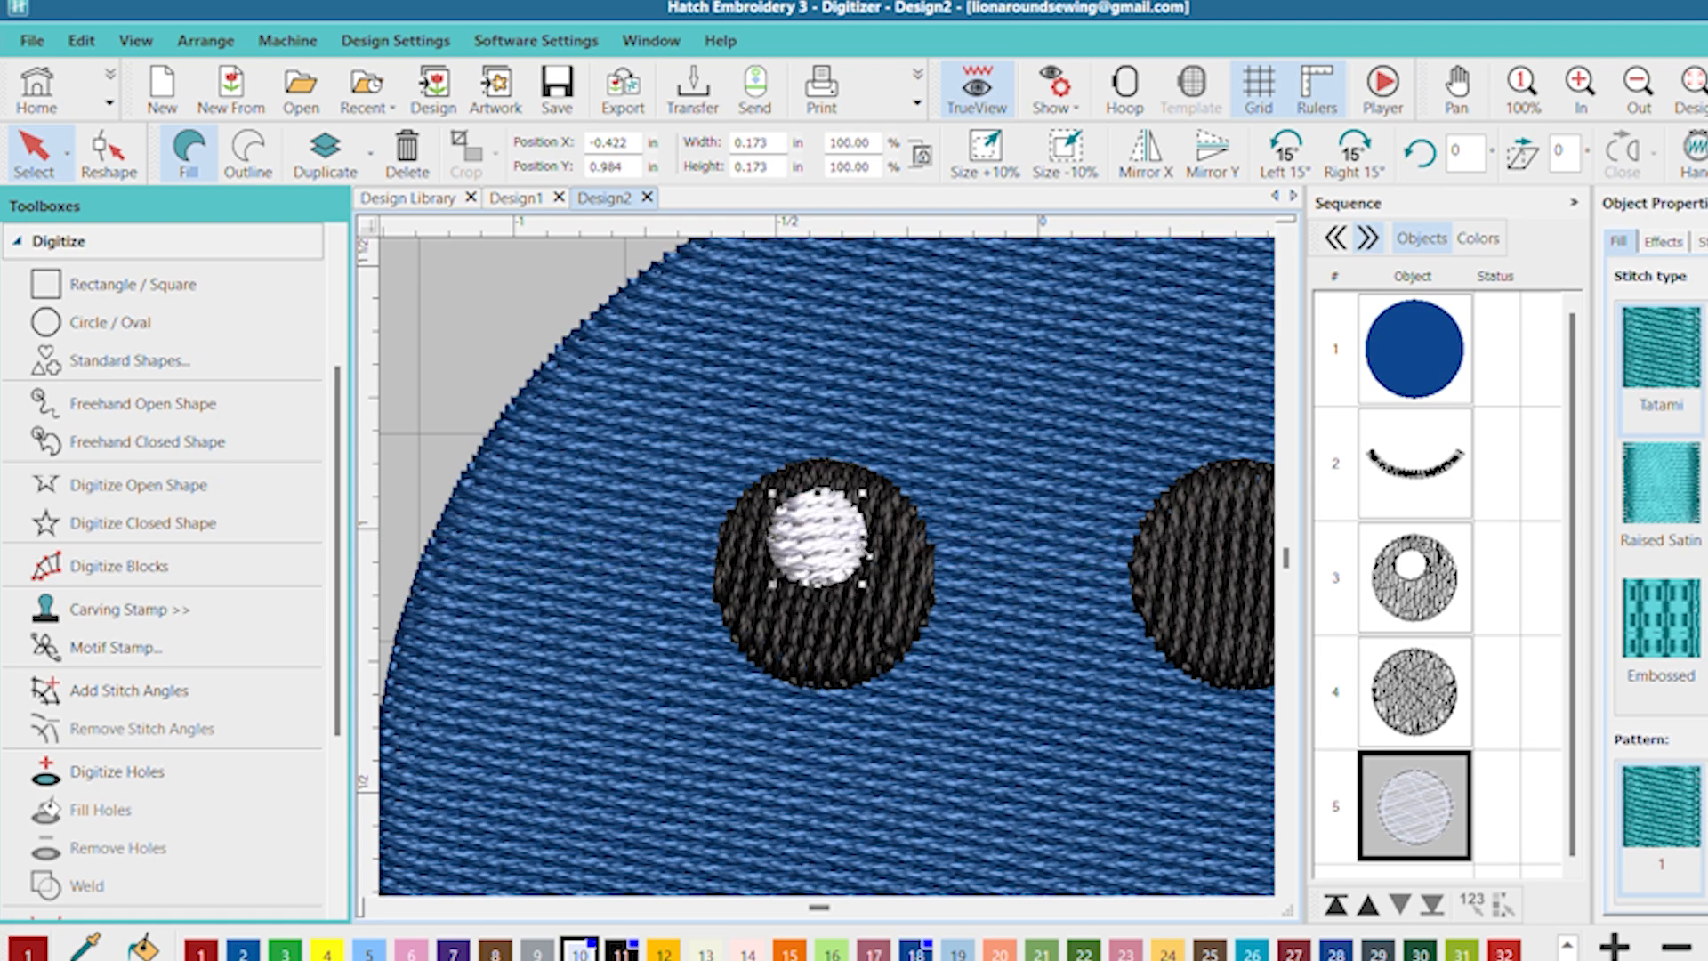
pyautogui.moveTo(862, 583); pyautogui.dragTo(857, 579)
pyautogui.scroll(-2, 819, 526)
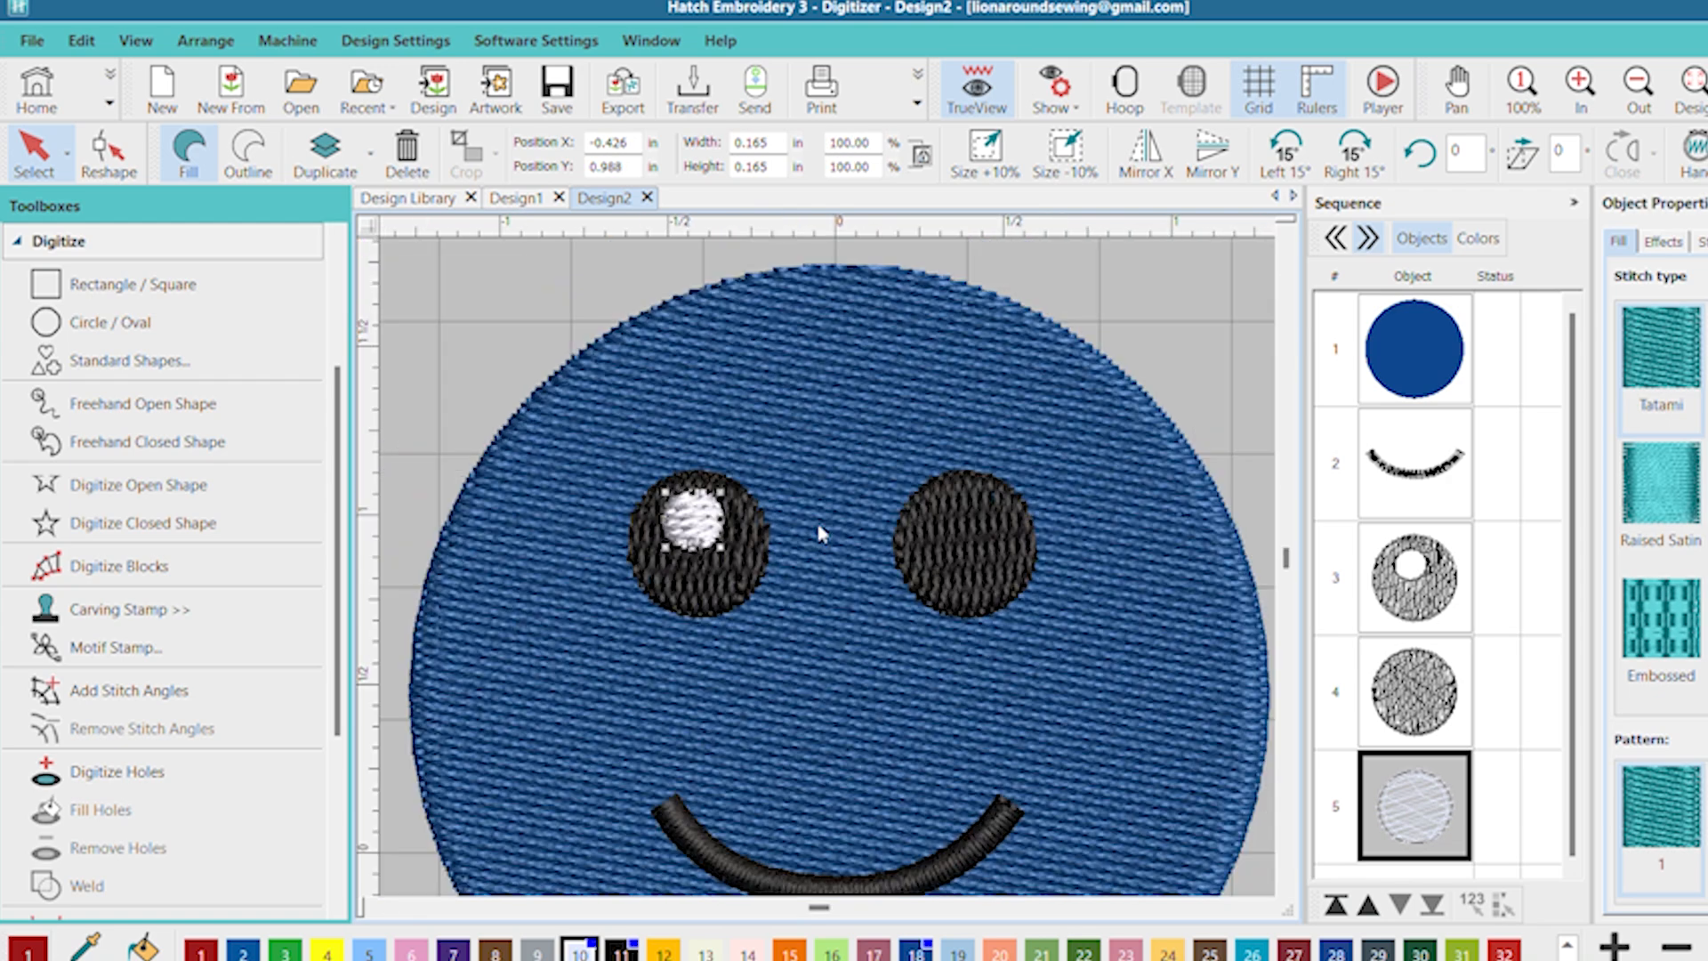
pyautogui.scroll(-2, 819, 531)
pyautogui.click(1510, 556)
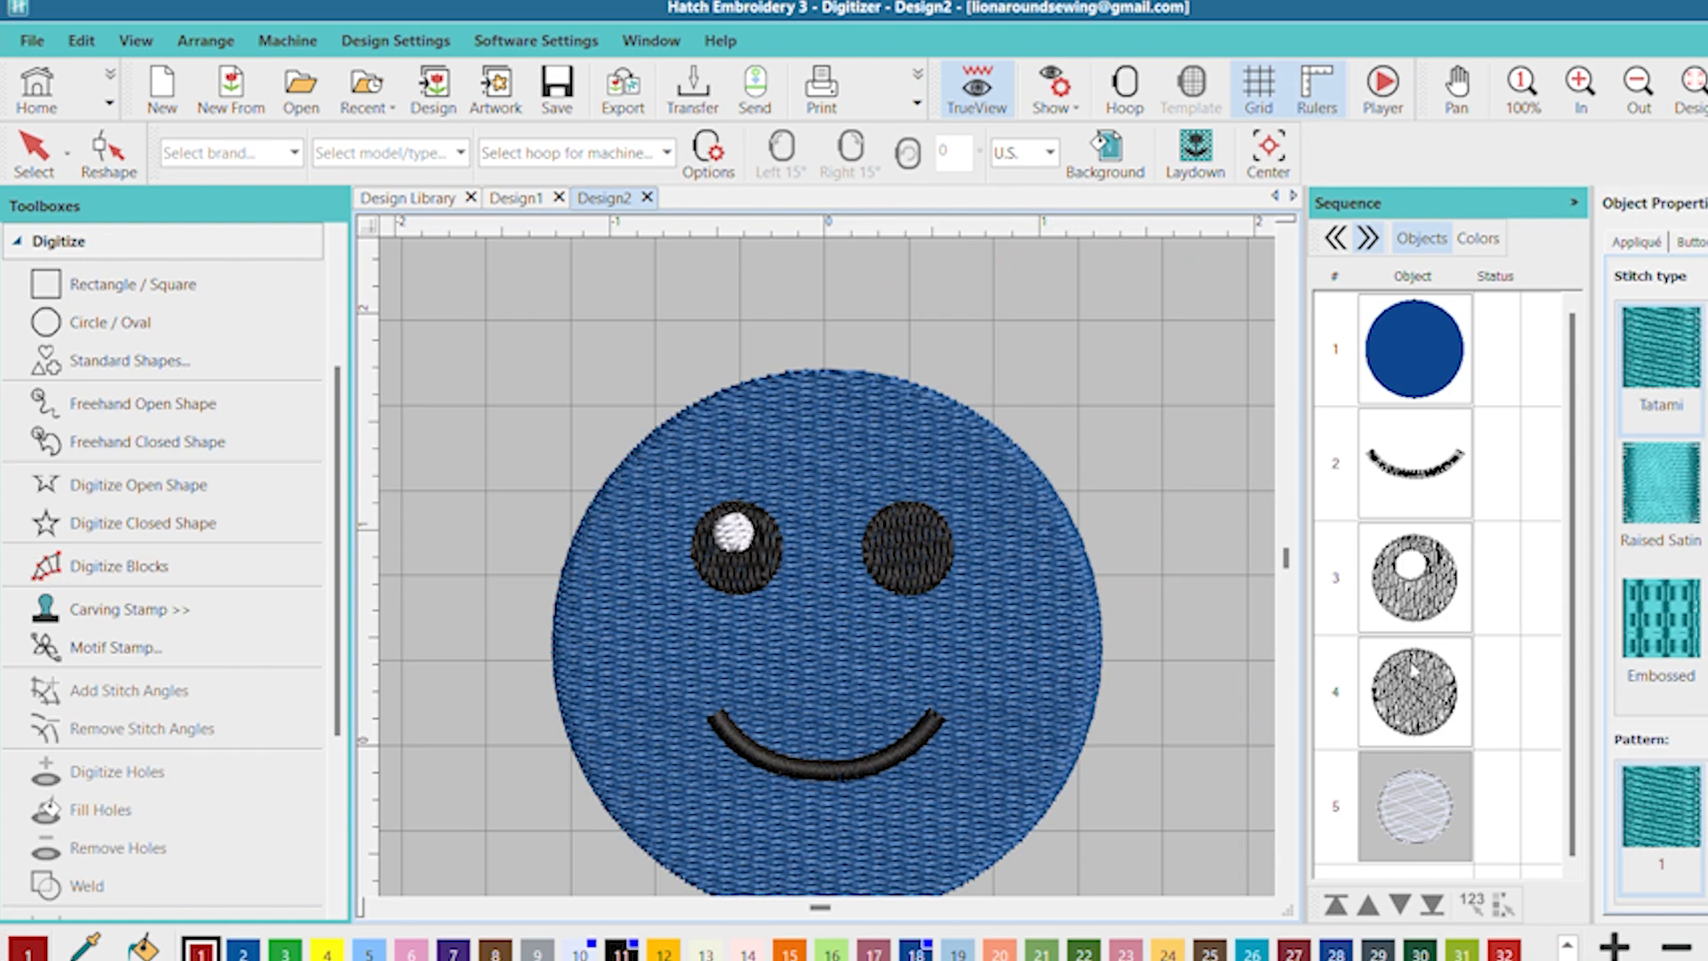
# - Duplicate the left eye with its white highlight, move the copy over to the right eye and delete the plain right eye
pyautogui.click(1412, 792)
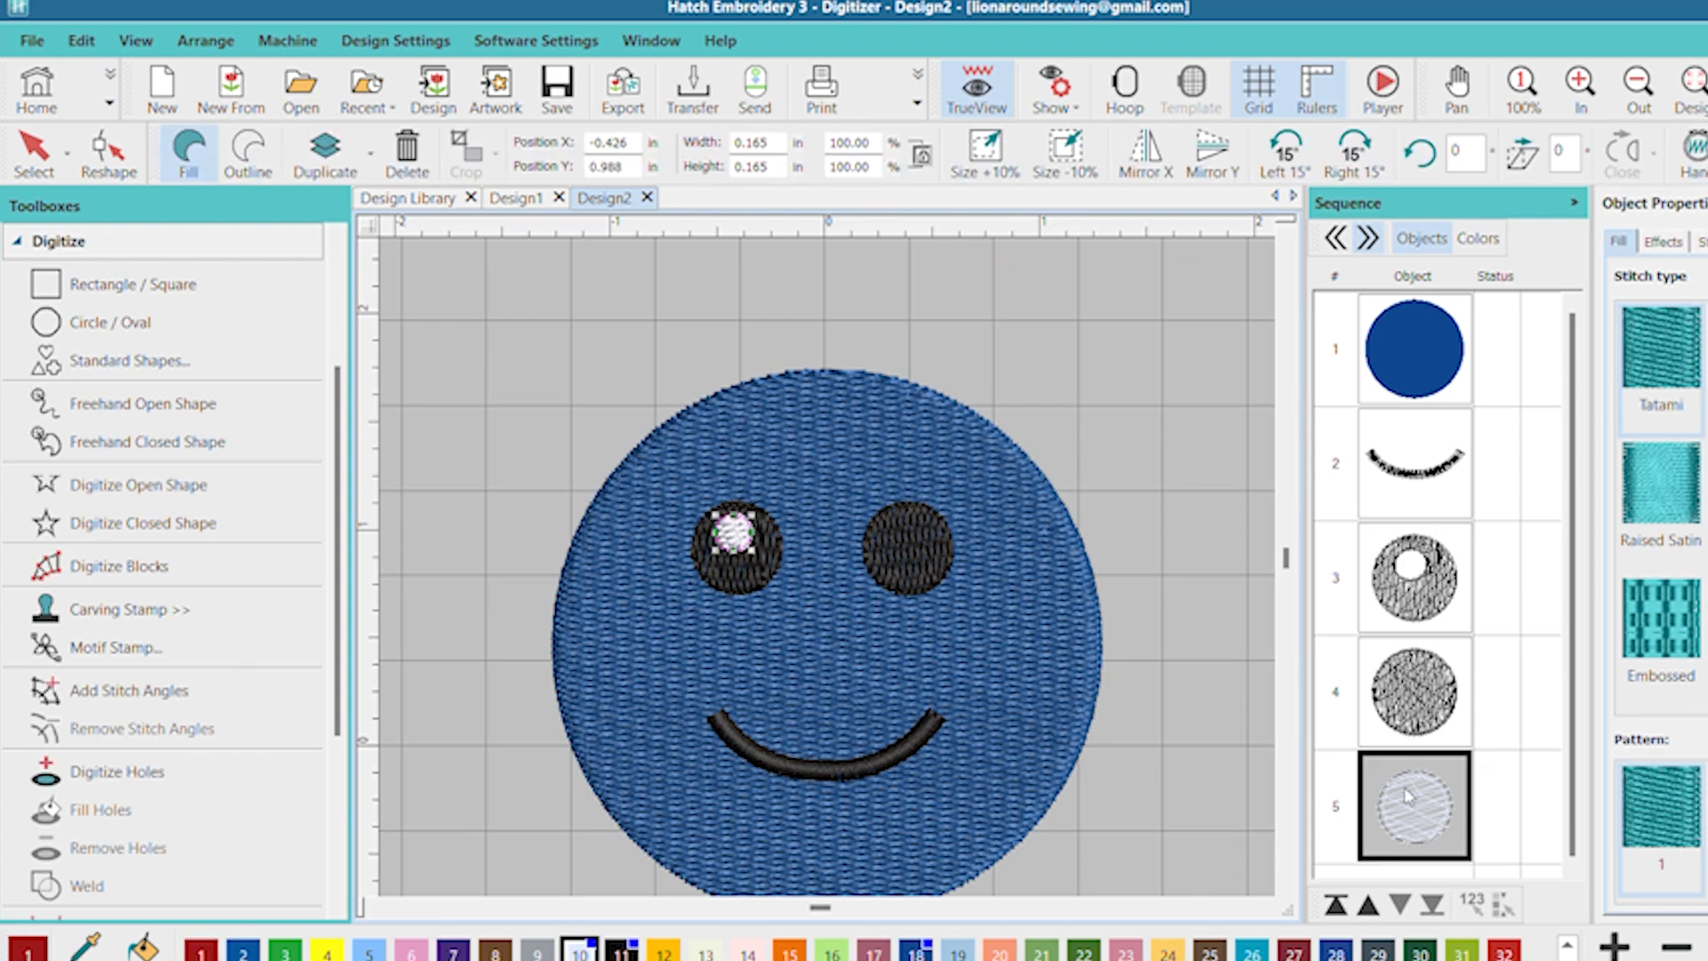
pyautogui.keyDown('ctrl'); pyautogui.click(1421, 533); pyautogui.keyUp('ctrl')
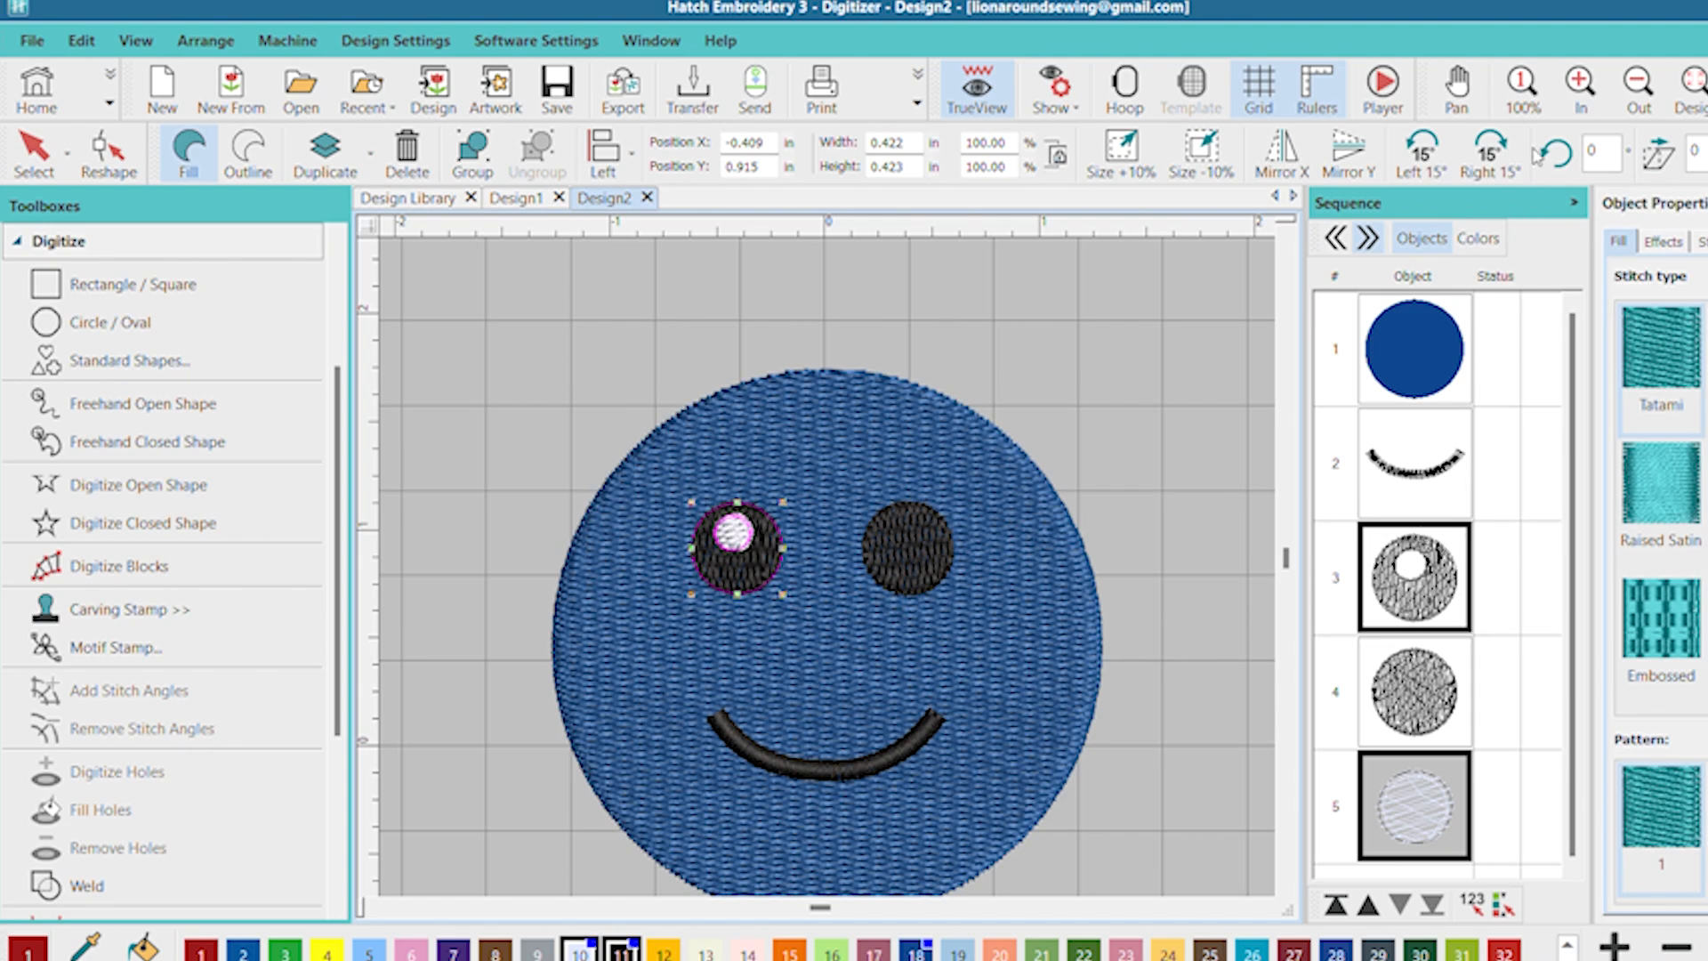
pyautogui.hotkey('ctrl', 'd')
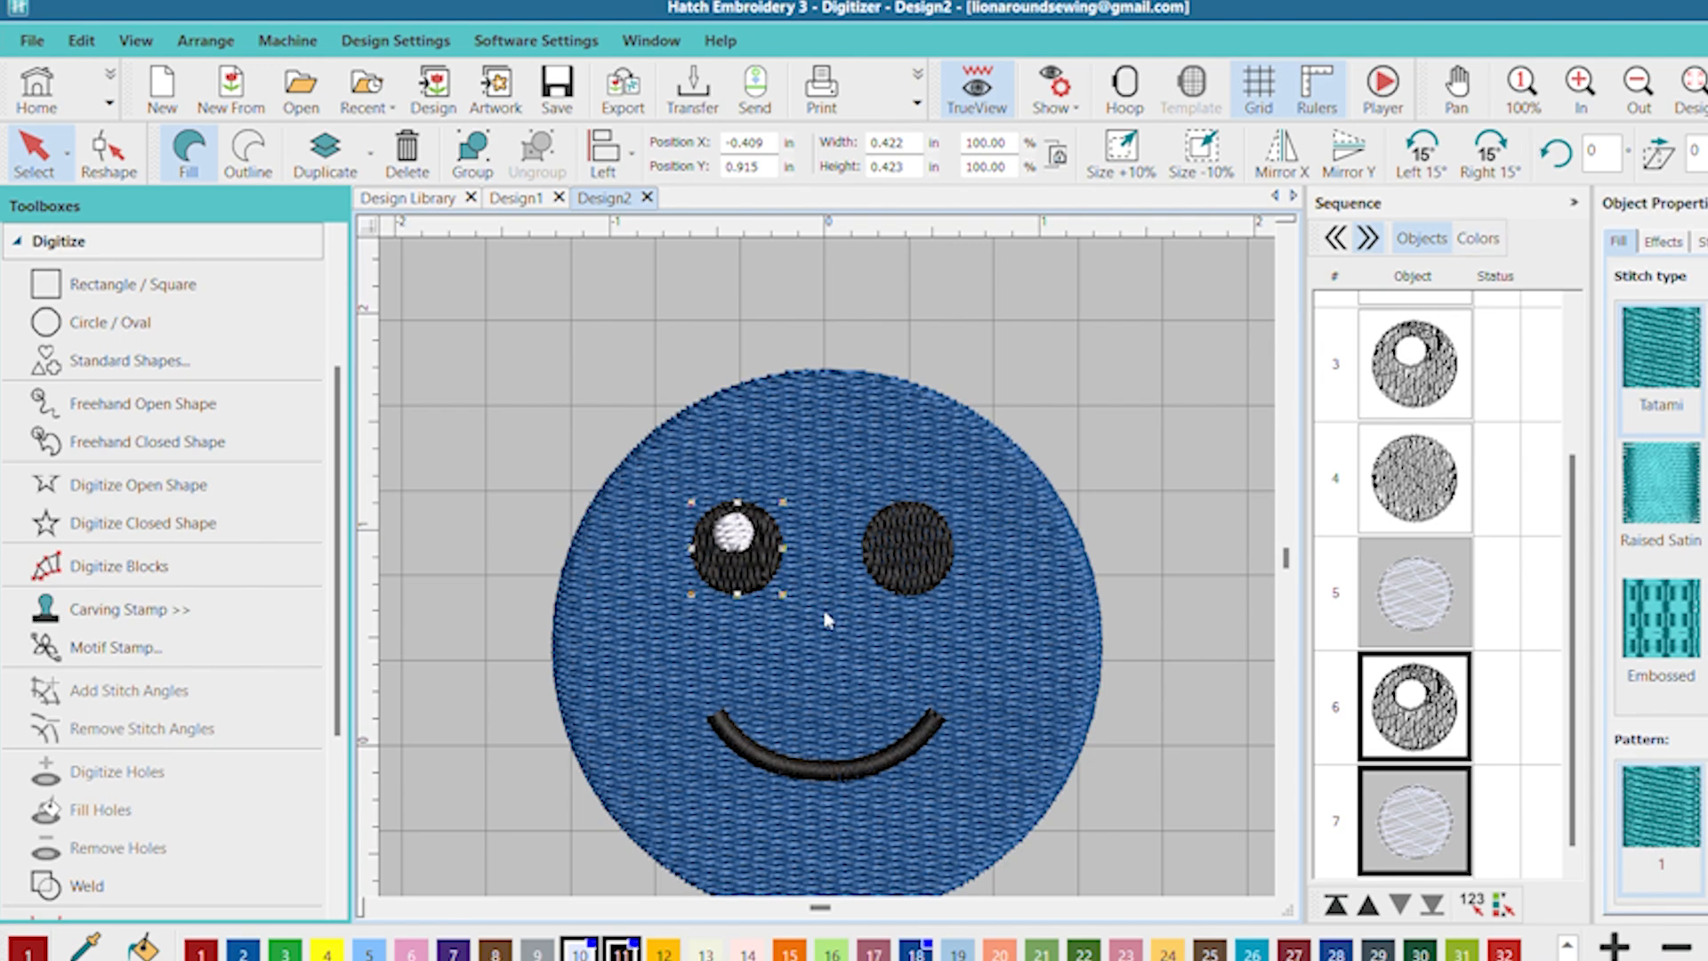
pyautogui.moveTo(723, 554); pyautogui.dragTo(900, 583)
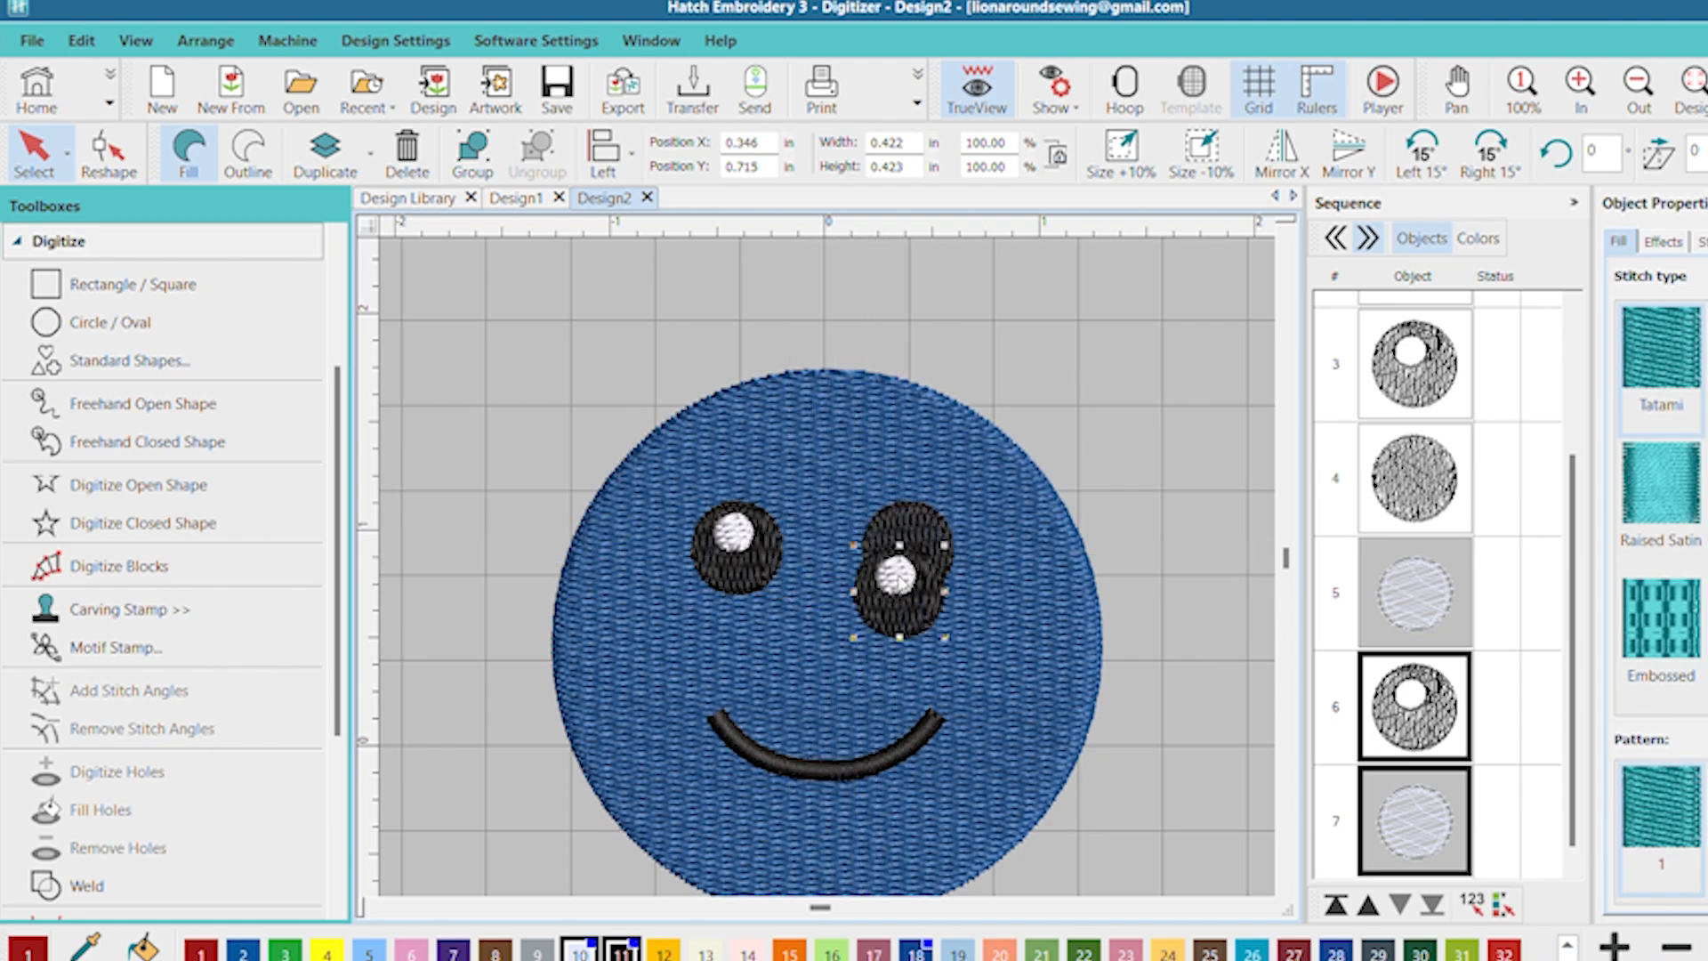
pyautogui.click(1428, 449)
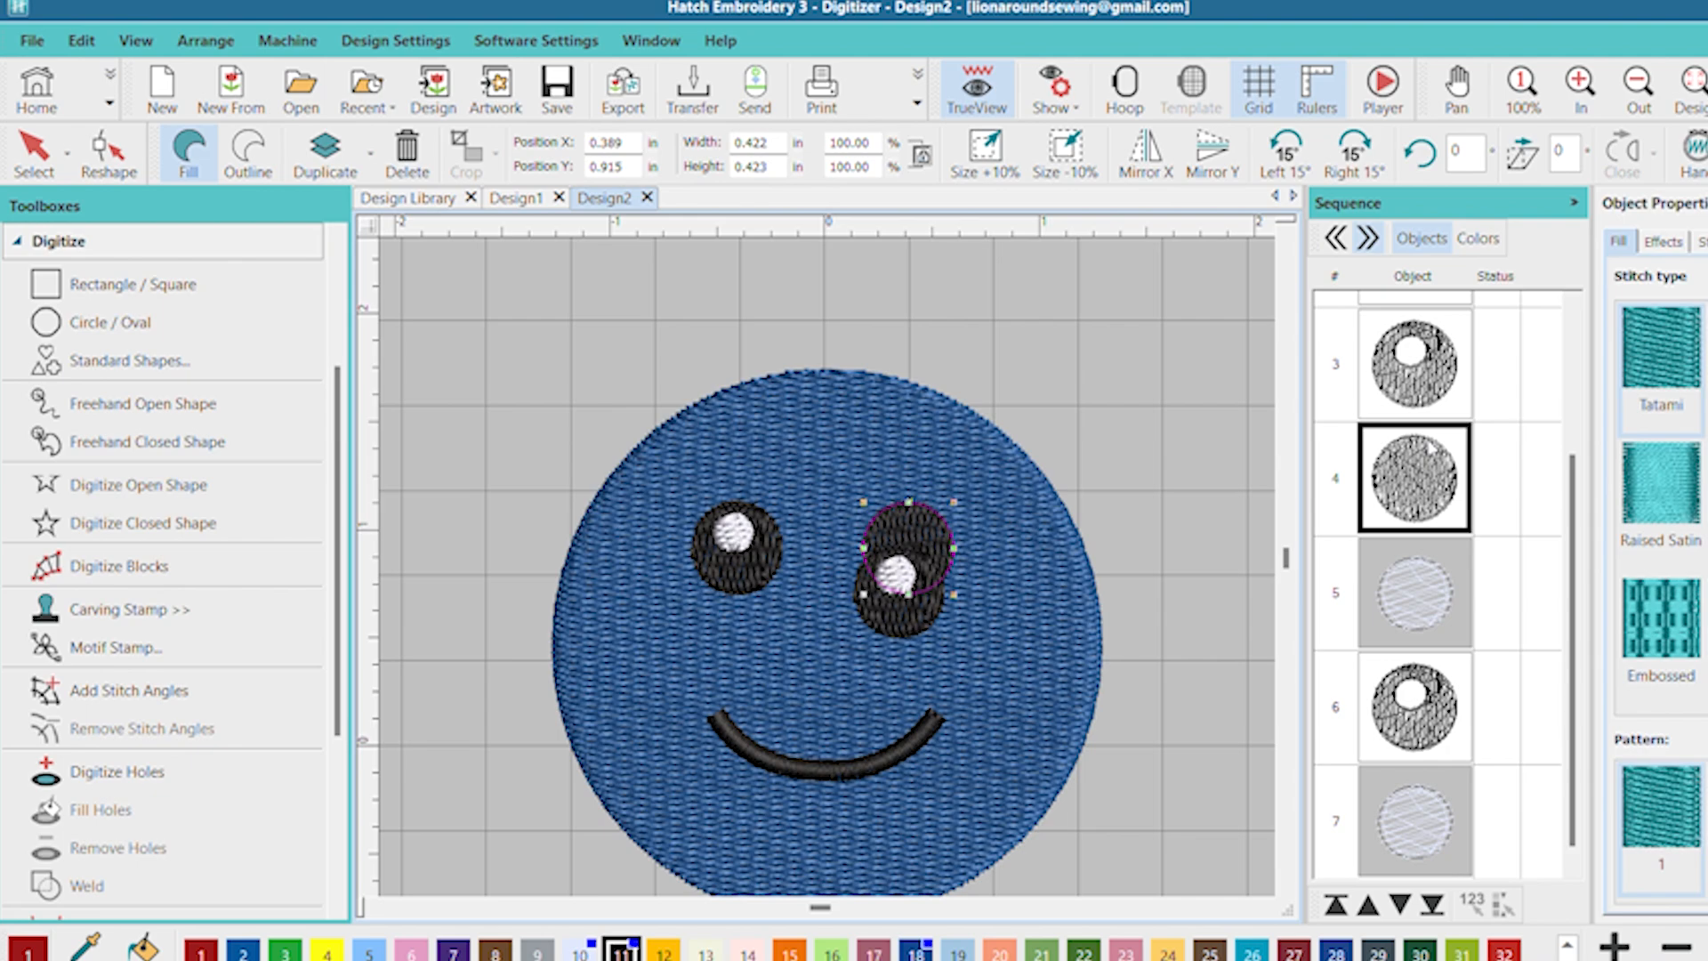
pyautogui.press('Delete')
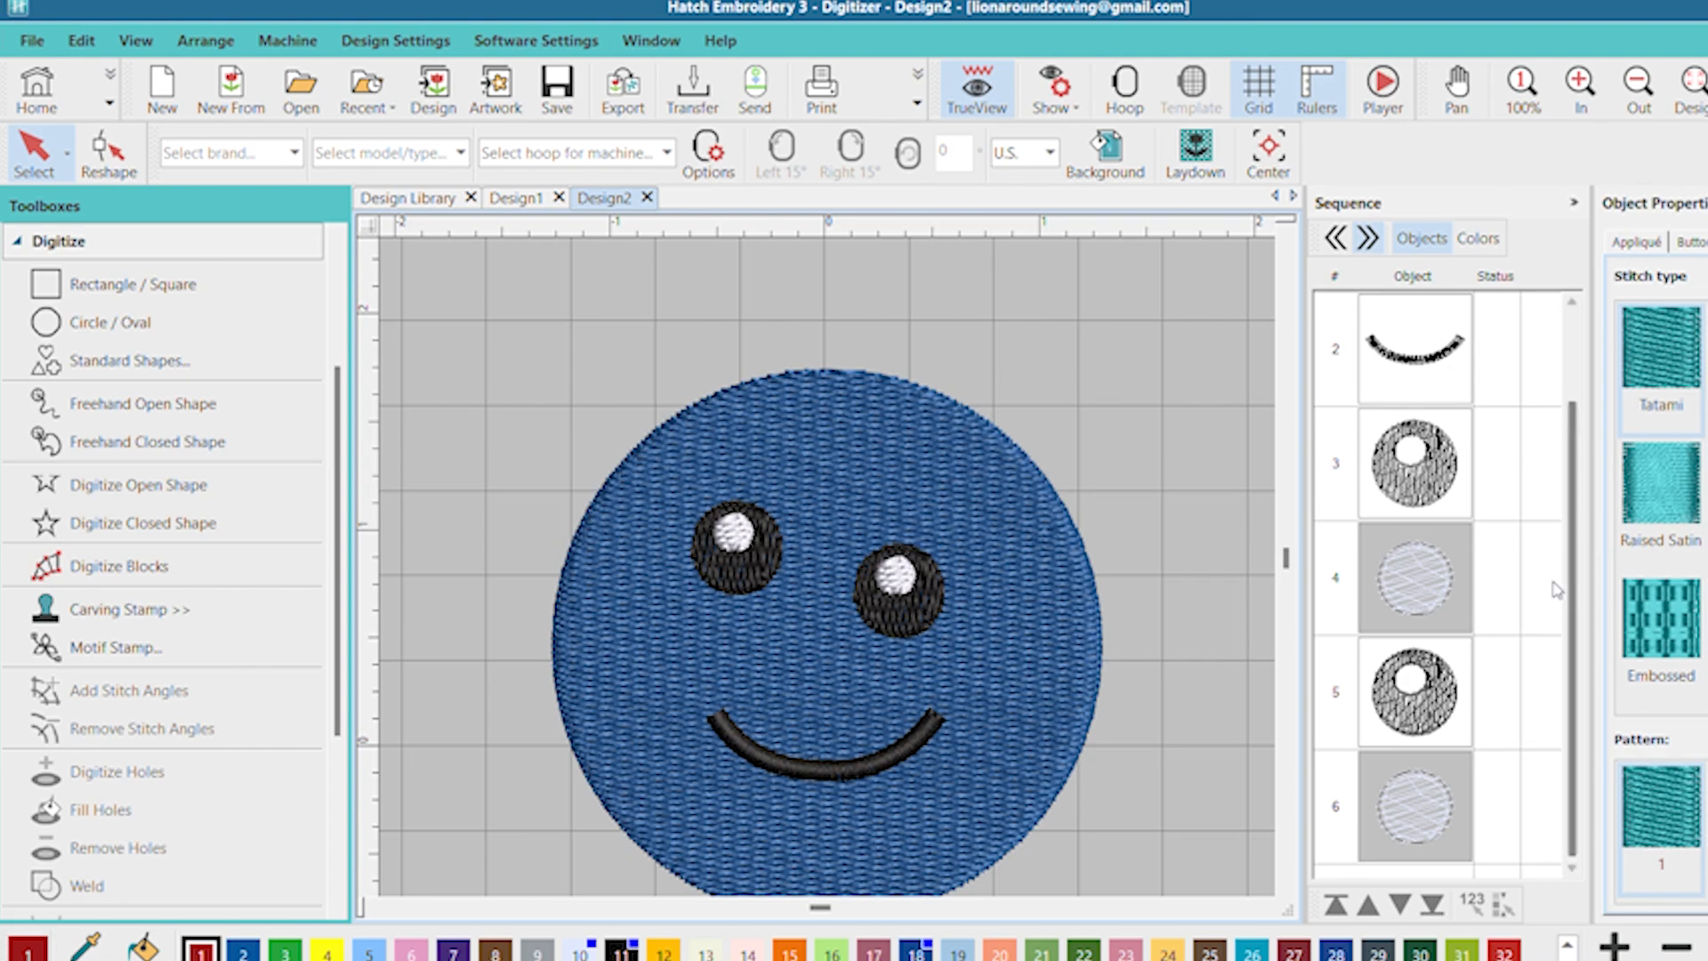
# - Move the duplicated eye and its highlight up into the right eye position, at about X 0.439 in, Y 0.938 in
pyautogui.click(1410, 435)
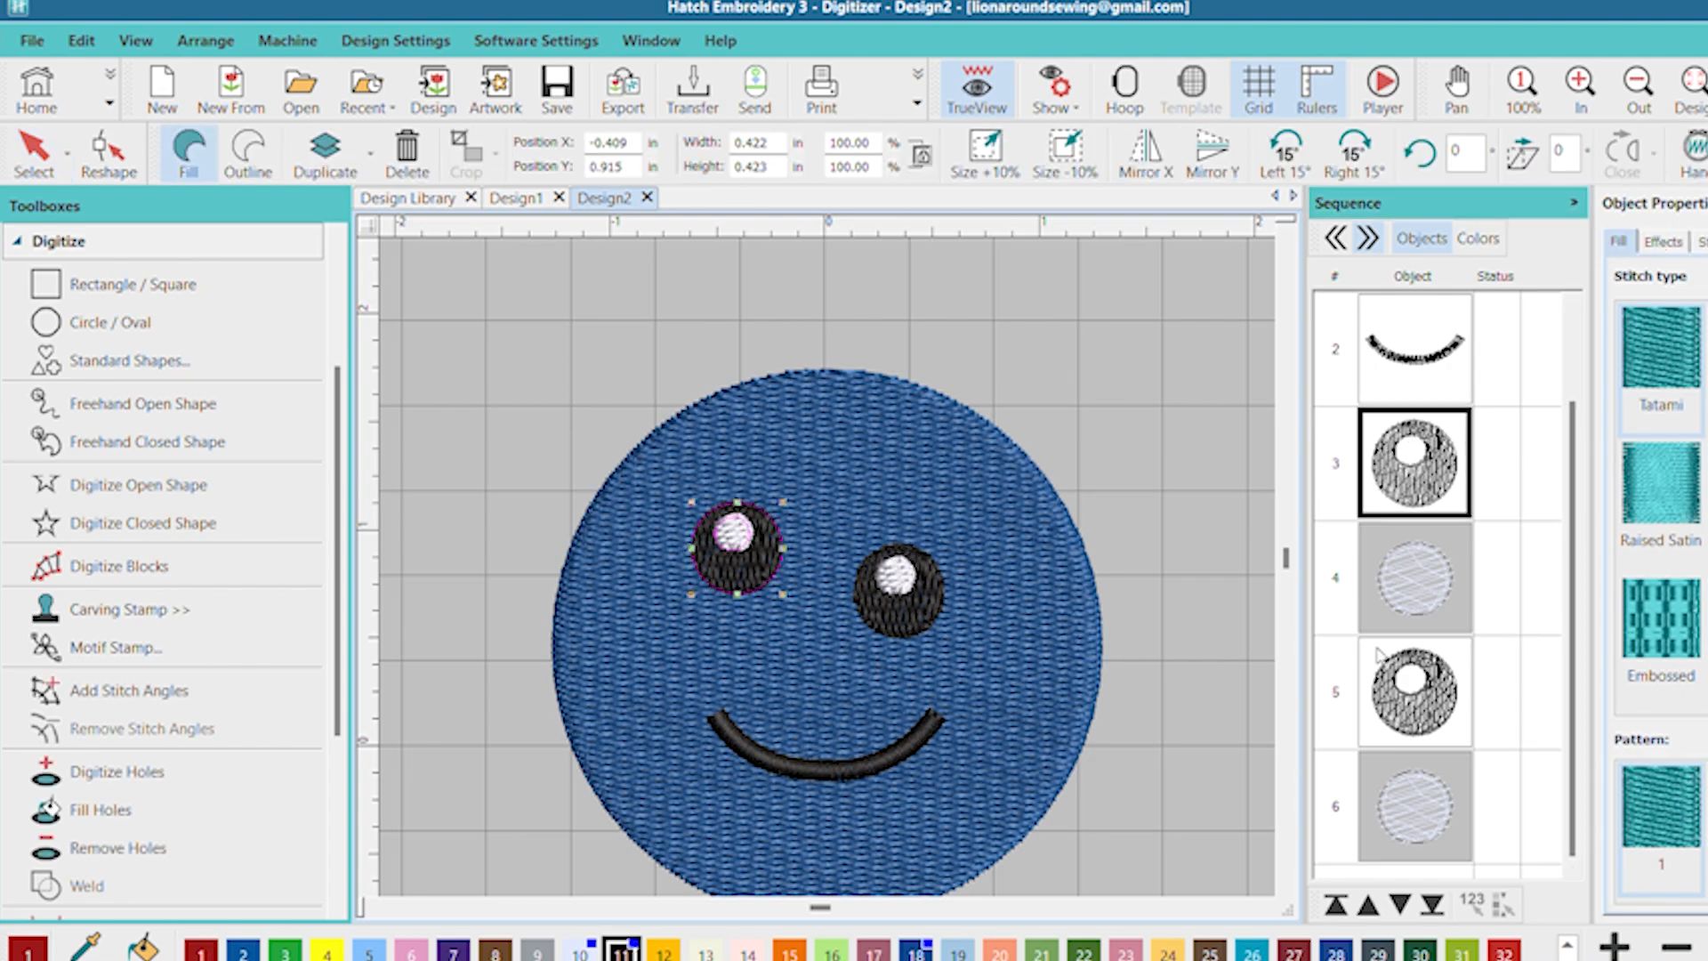
pyautogui.click(1408, 654)
pyautogui.keyDown('ctrl'); pyautogui.click(1415, 805); pyautogui.keyUp('ctrl')
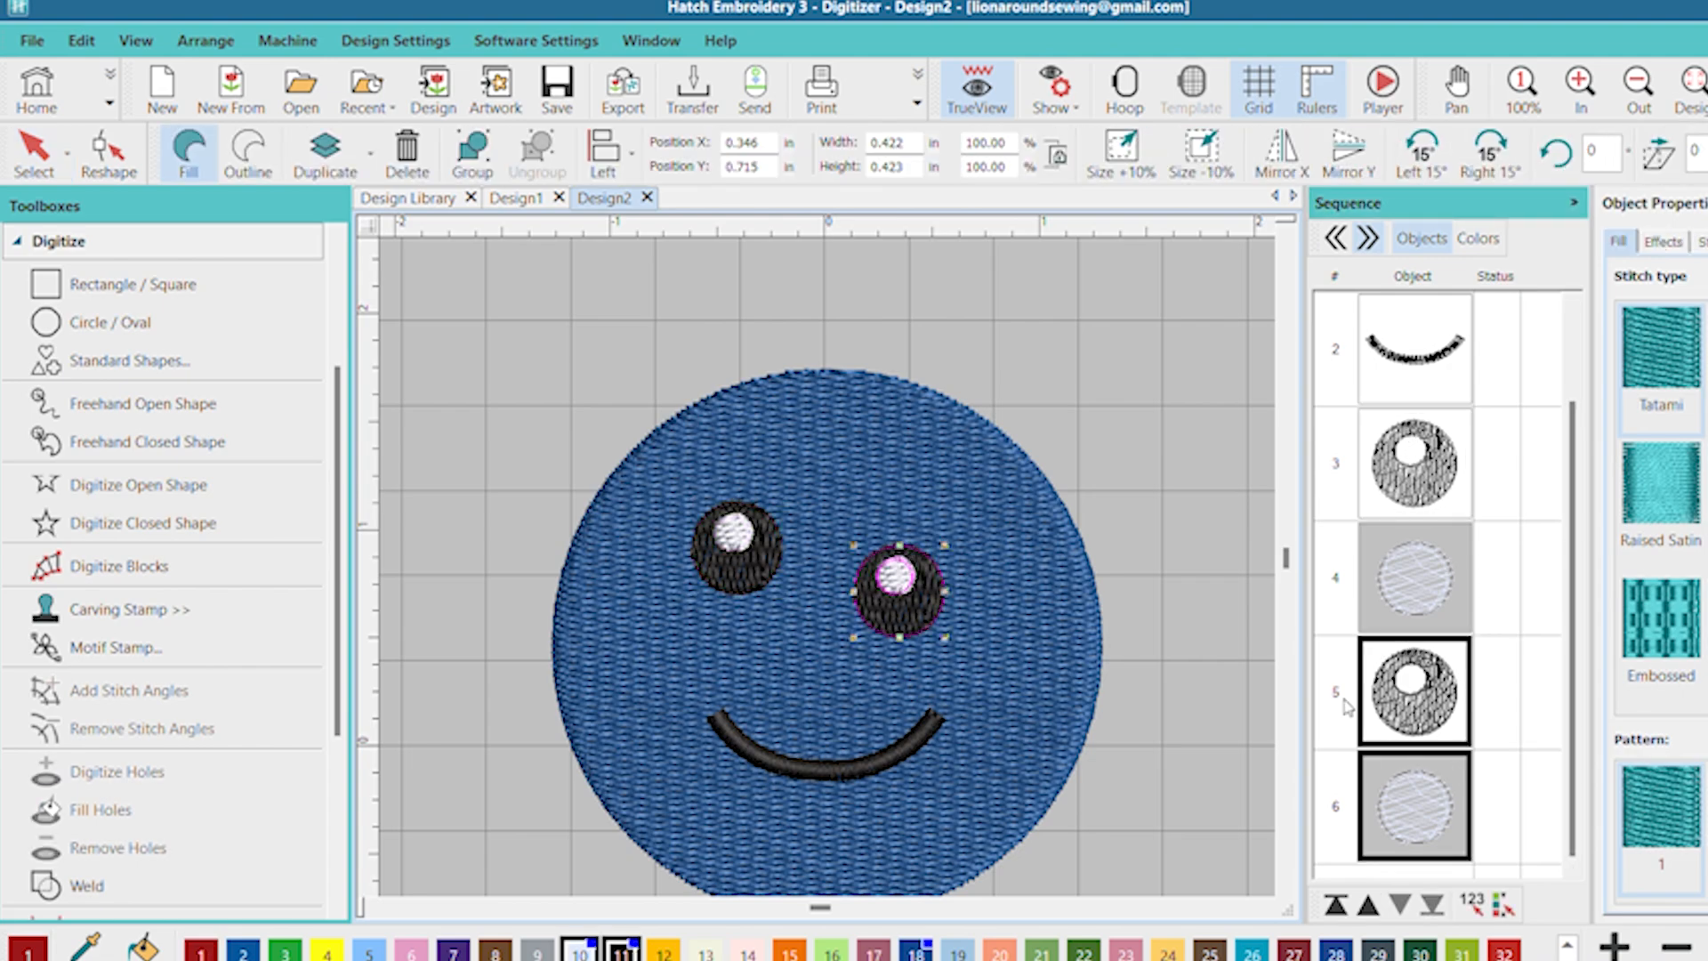
pyautogui.moveTo(918, 578); pyautogui.dragTo(935, 525)
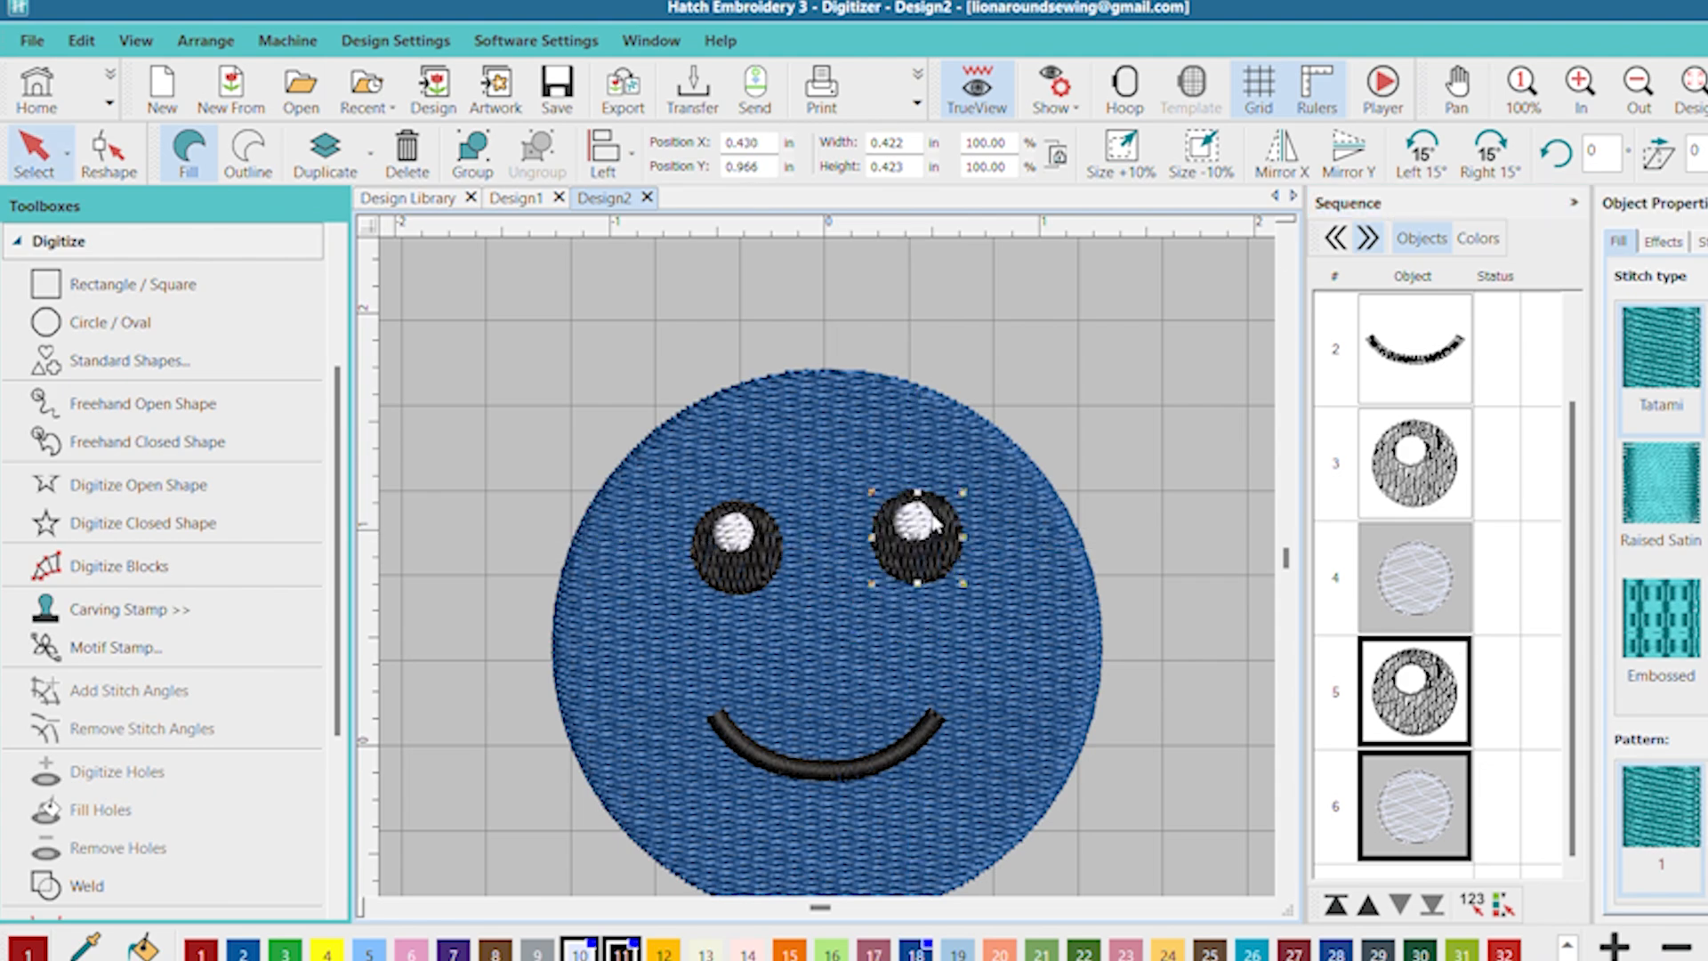
pyautogui.click(983, 408)
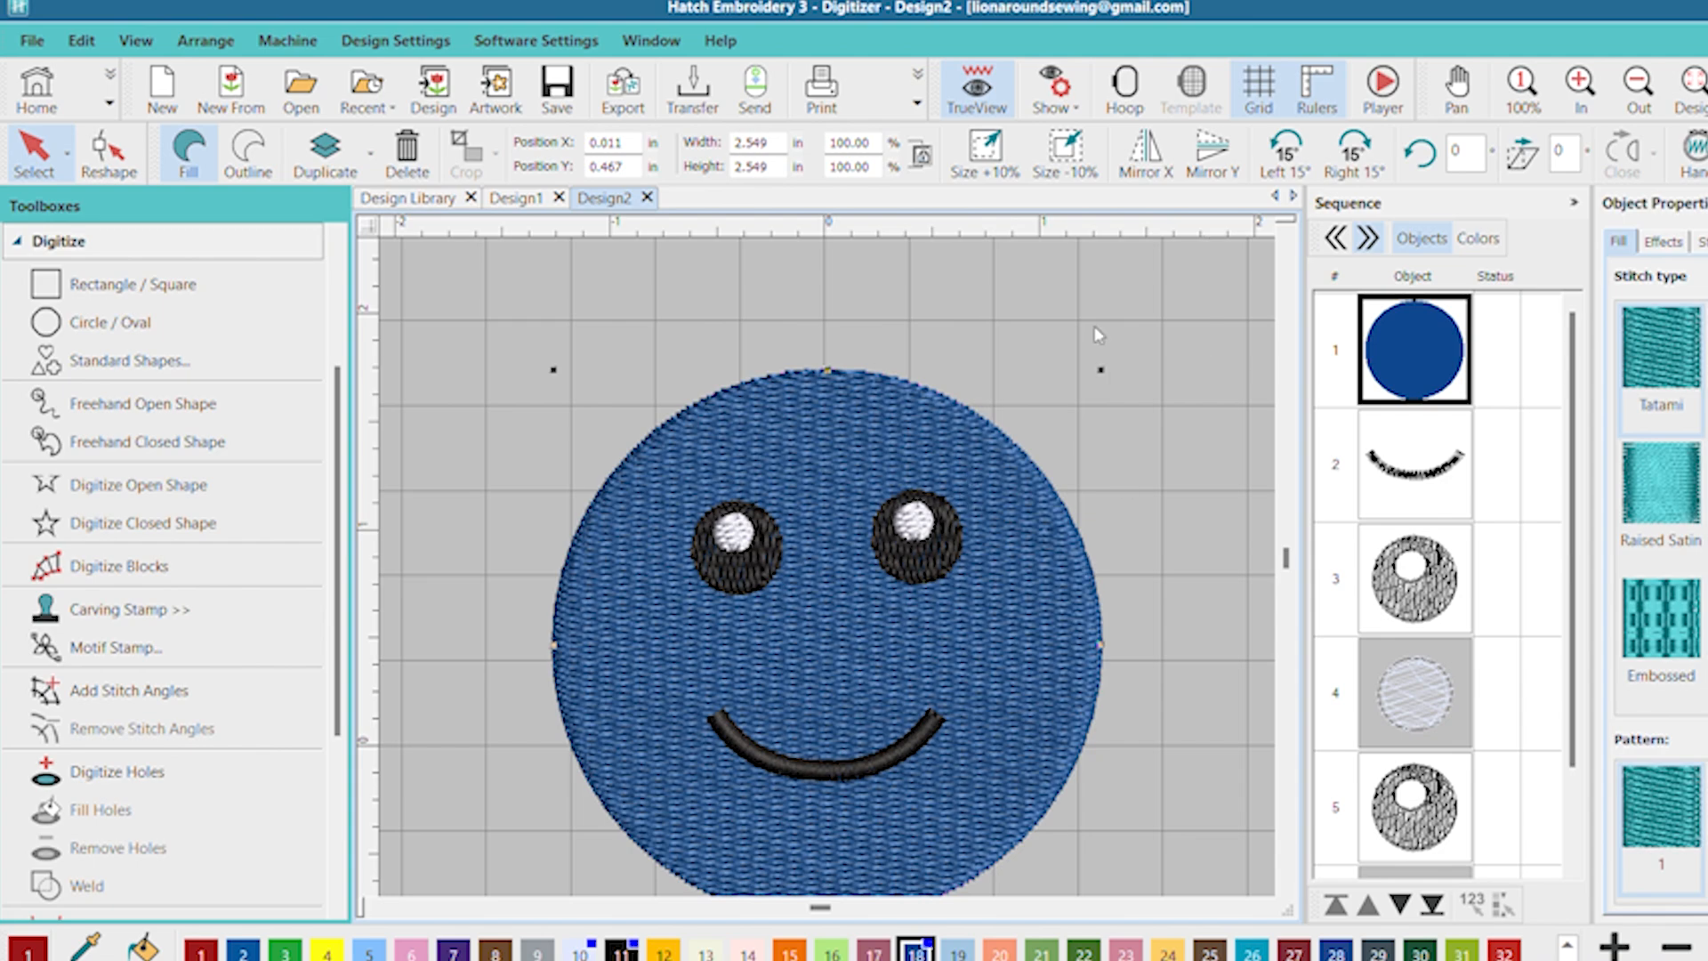
pyautogui.click(1213, 437)
pyautogui.moveTo(1212, 437); pyautogui.dragTo(849, 598)
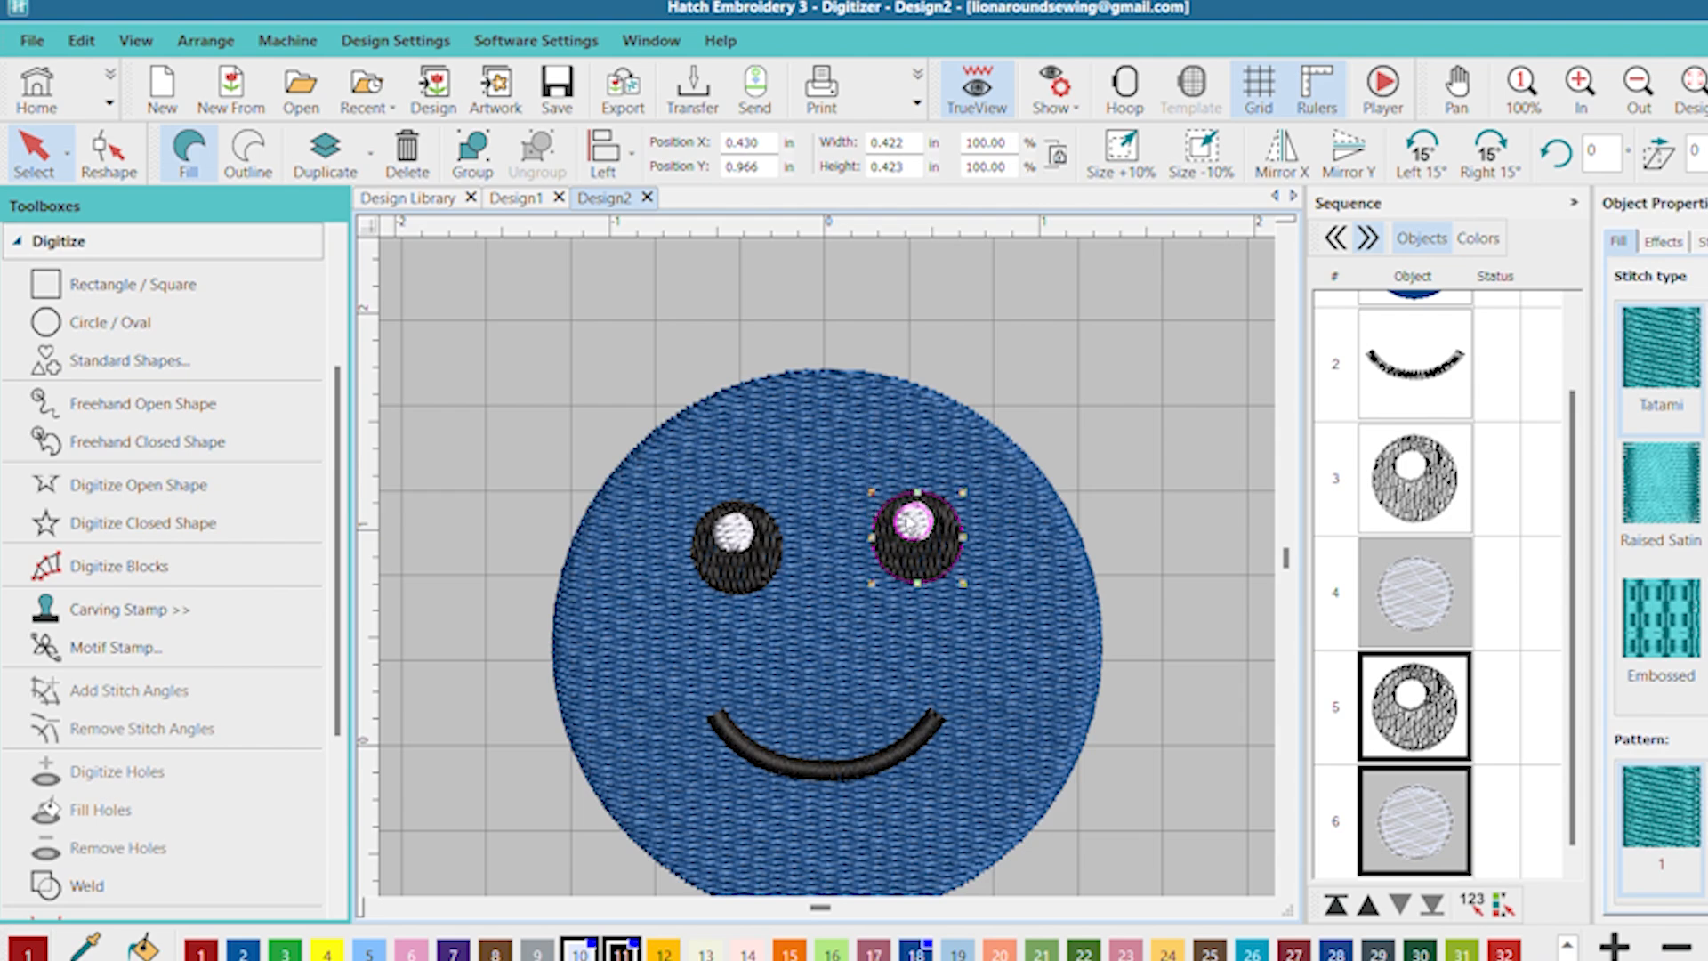
pyautogui.moveTo(912, 523); pyautogui.dragTo(924, 541)
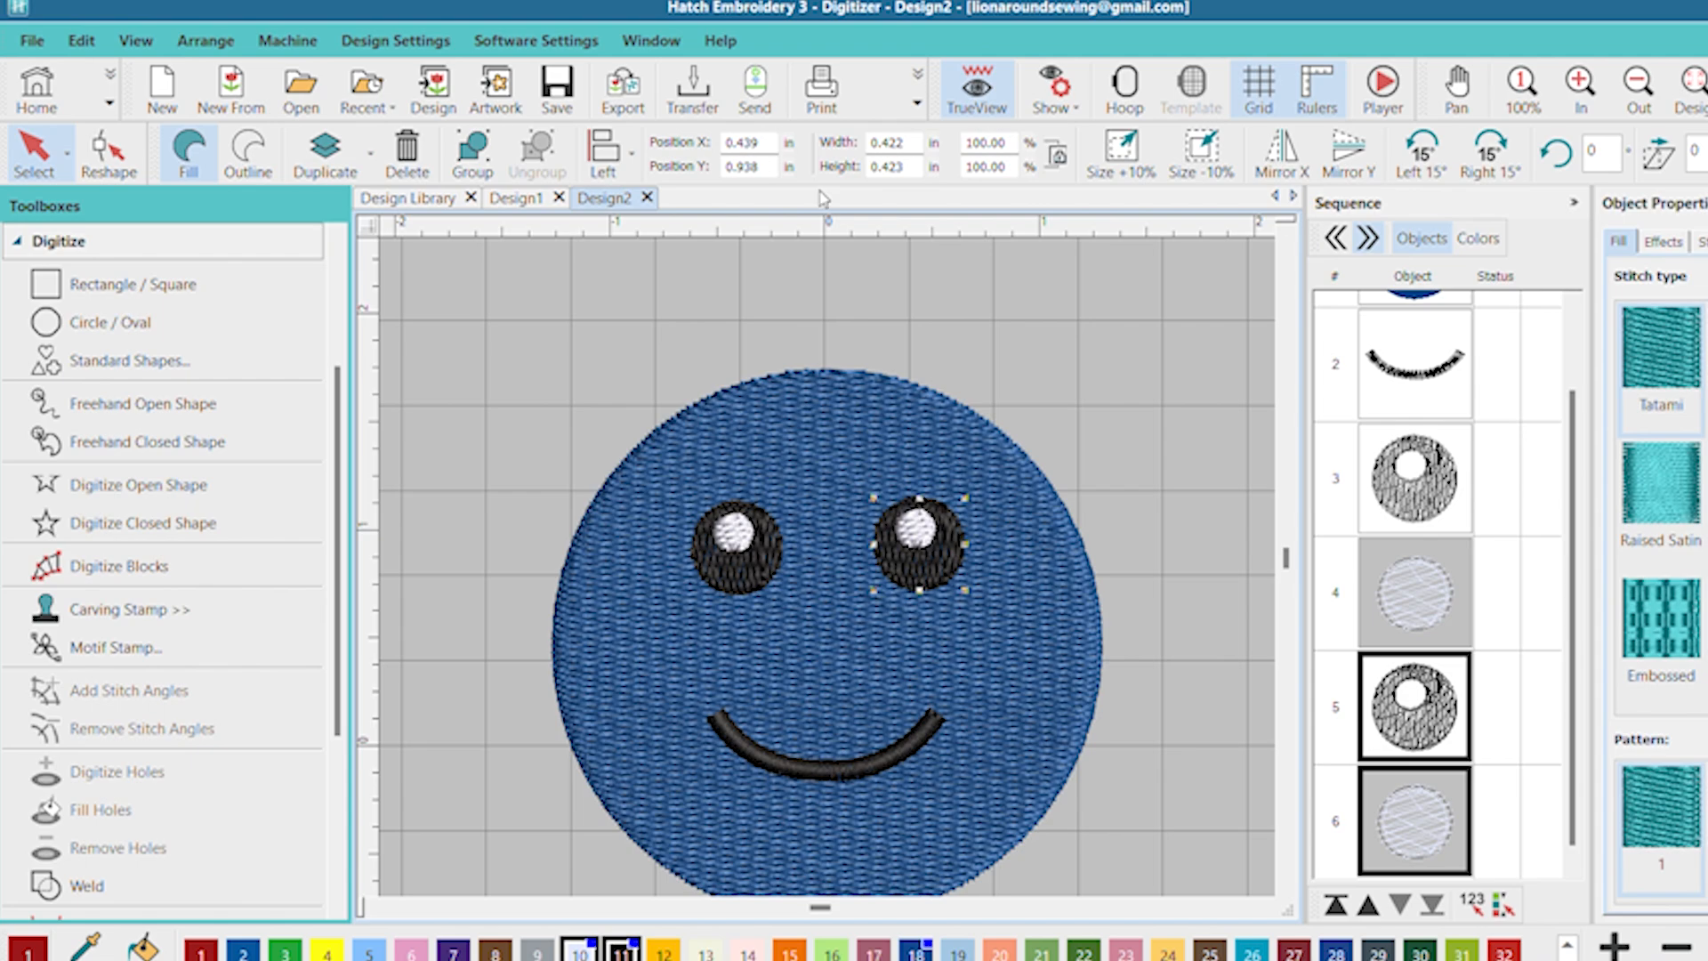
# - Set the vertical position of the left eye and its highlight to 0.938 in, then deselect them
pyautogui.click(1411, 587)
pyautogui.keyDown('ctrl'); pyautogui.click(1402, 442); pyautogui.keyUp('ctrl')
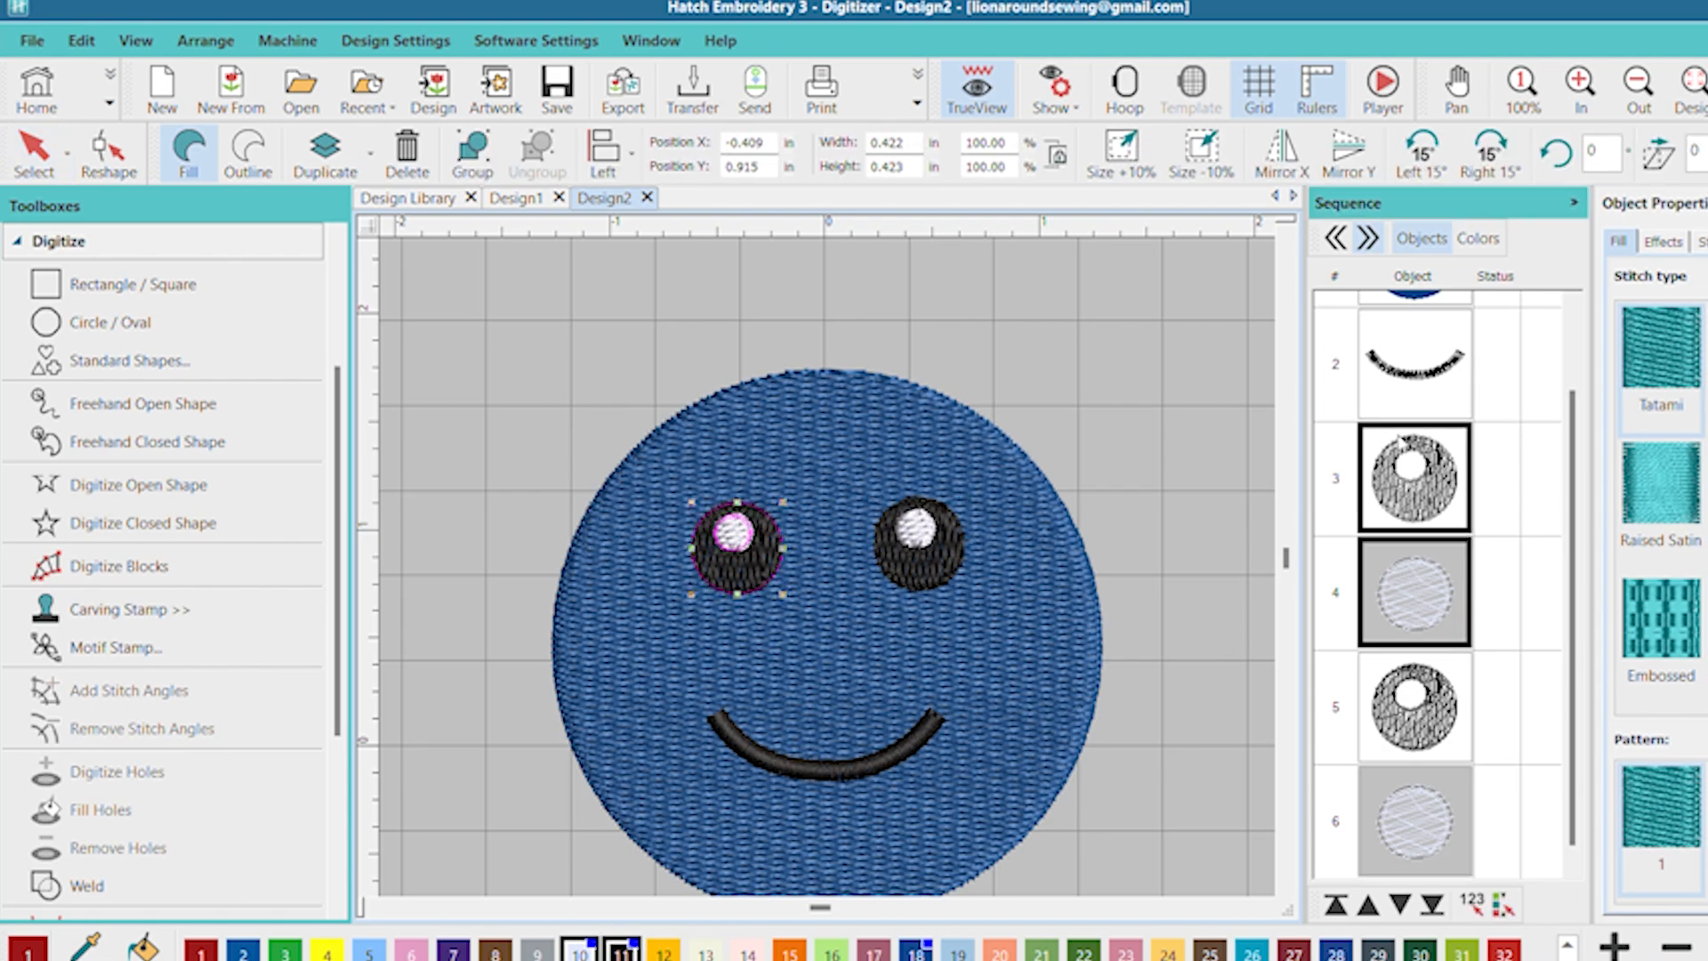
pyautogui.moveTo(768, 164); pyautogui.dragTo(746, 134)
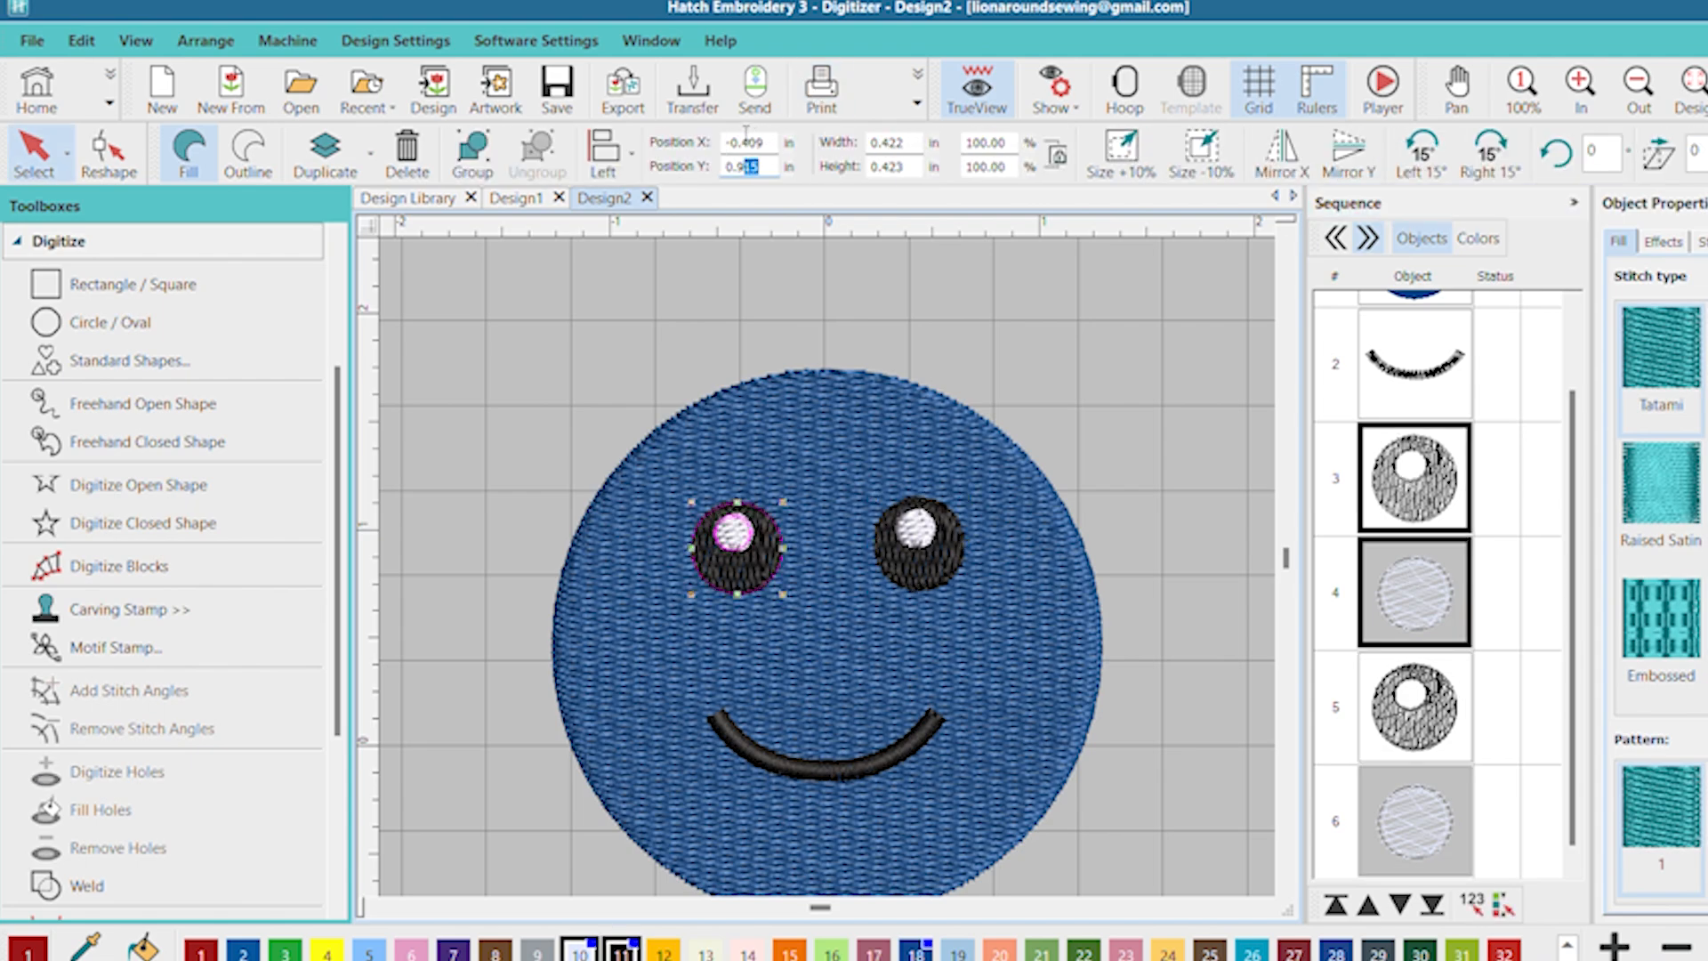
pyautogui.write('38')
pyautogui.press('Return')
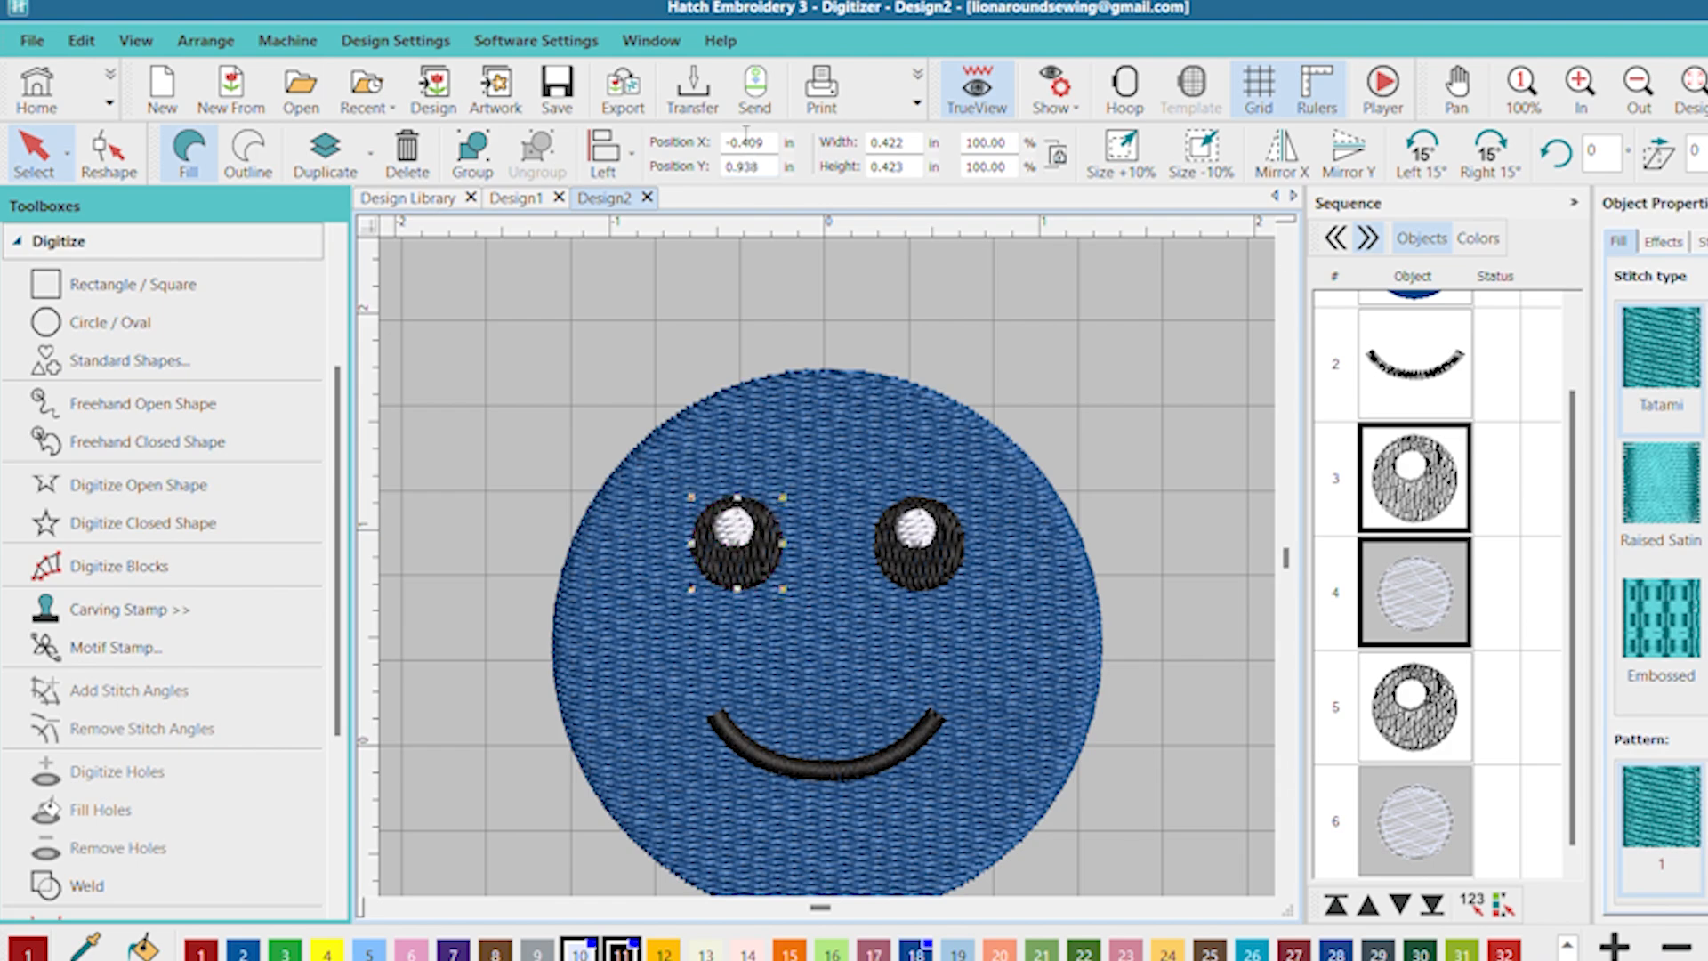
pyautogui.click(1515, 497)
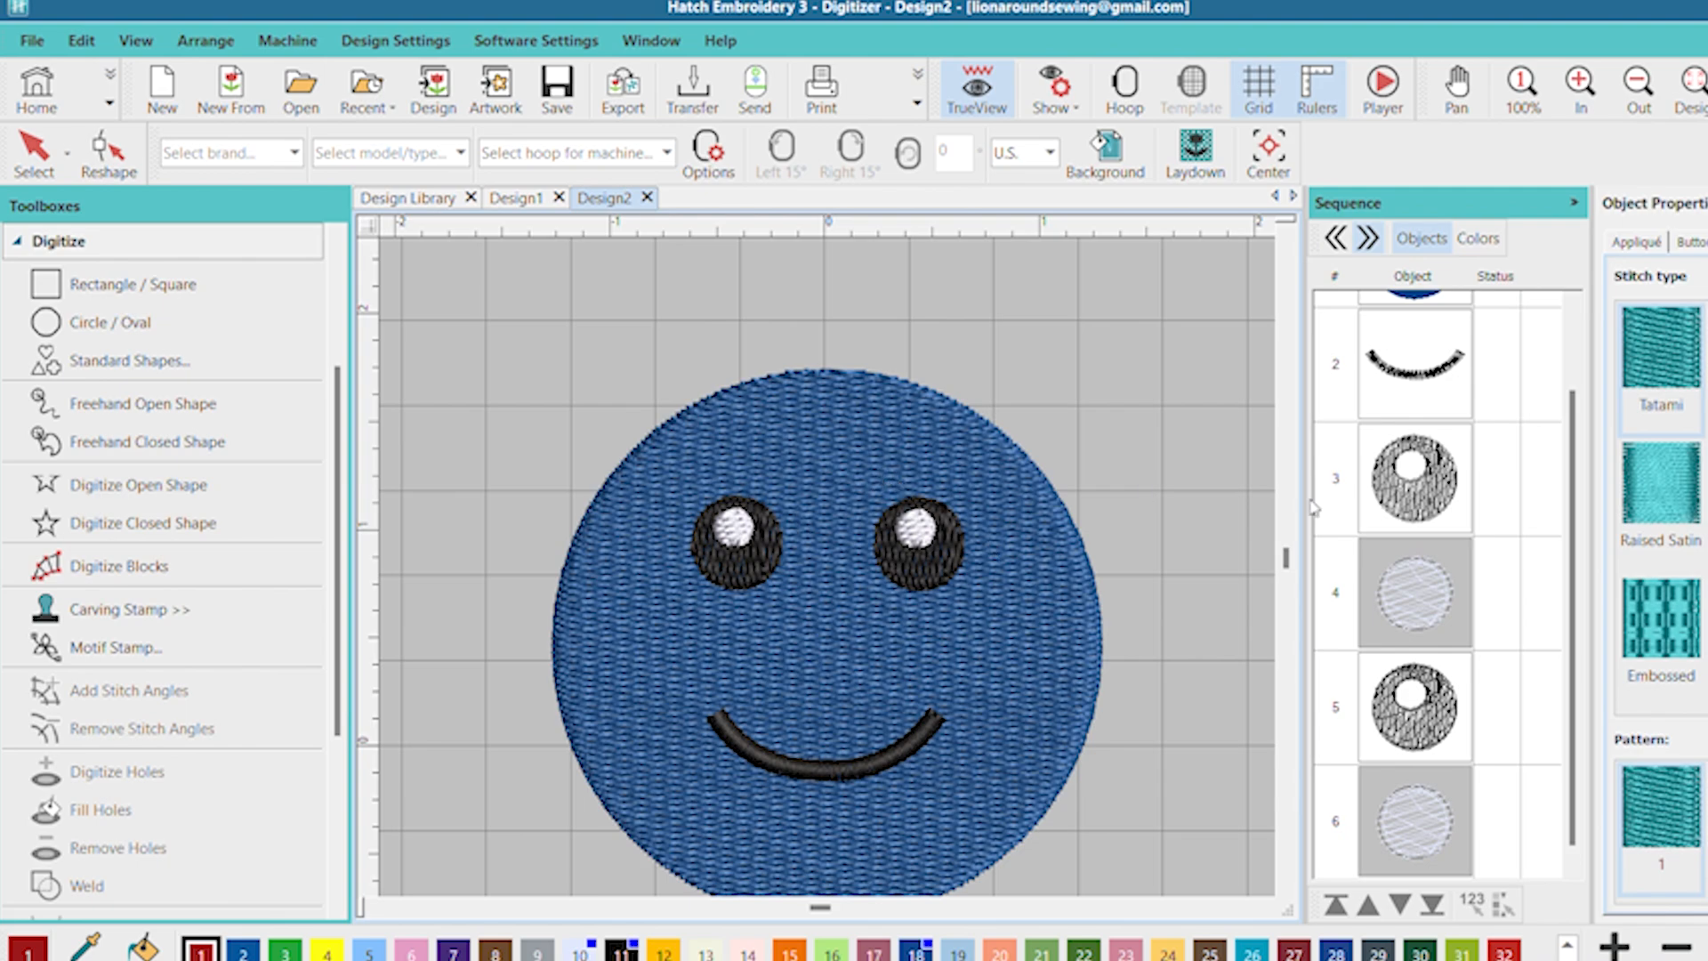
# - Rotate the right eye and its highlight 15° left, then return them 15° right
pyautogui.moveTo(1199, 374); pyautogui.dragTo(871, 640)
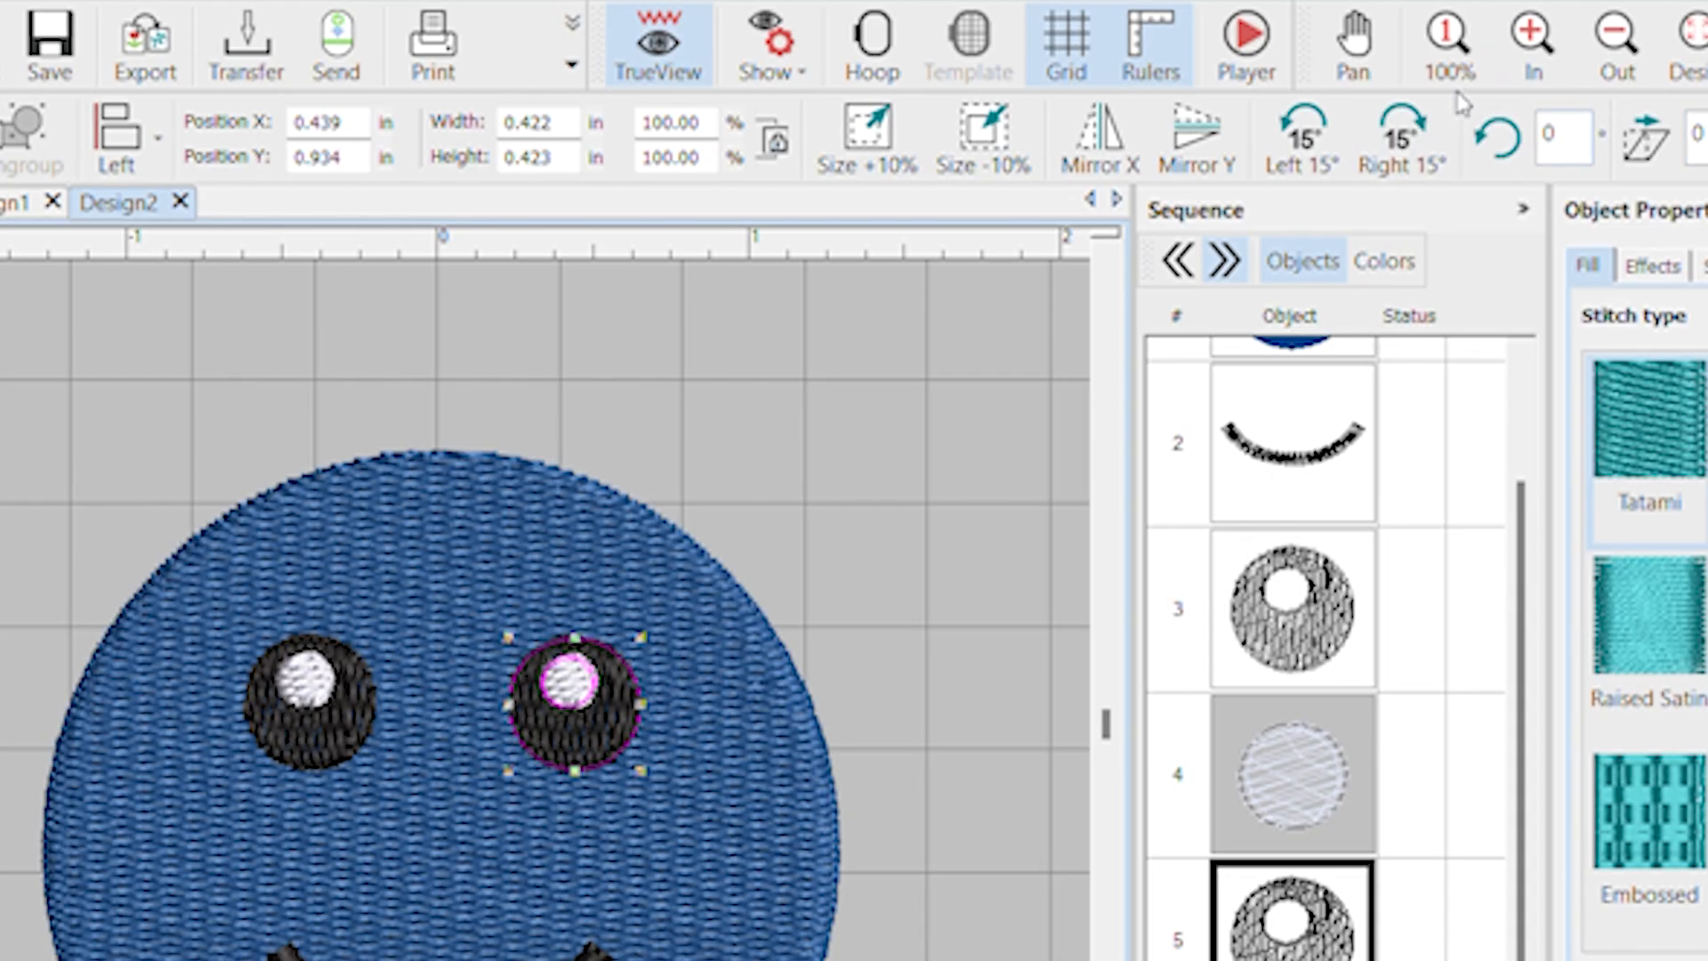
pyautogui.click(1298, 124)
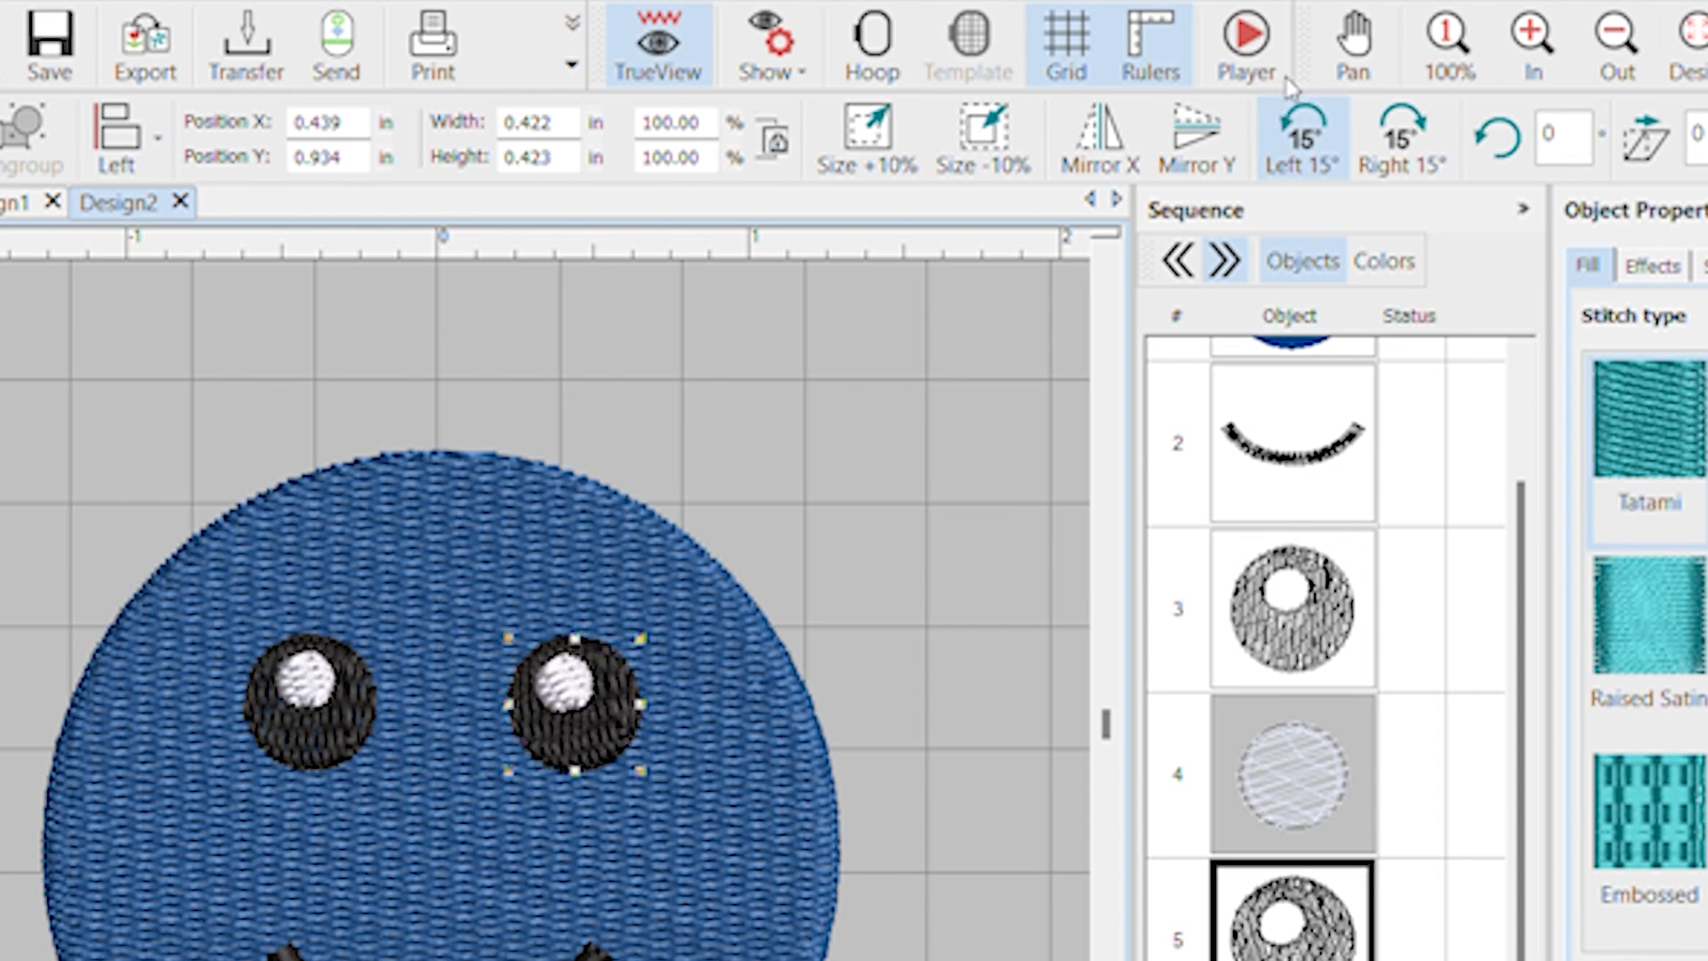
pyautogui.click(1401, 124)
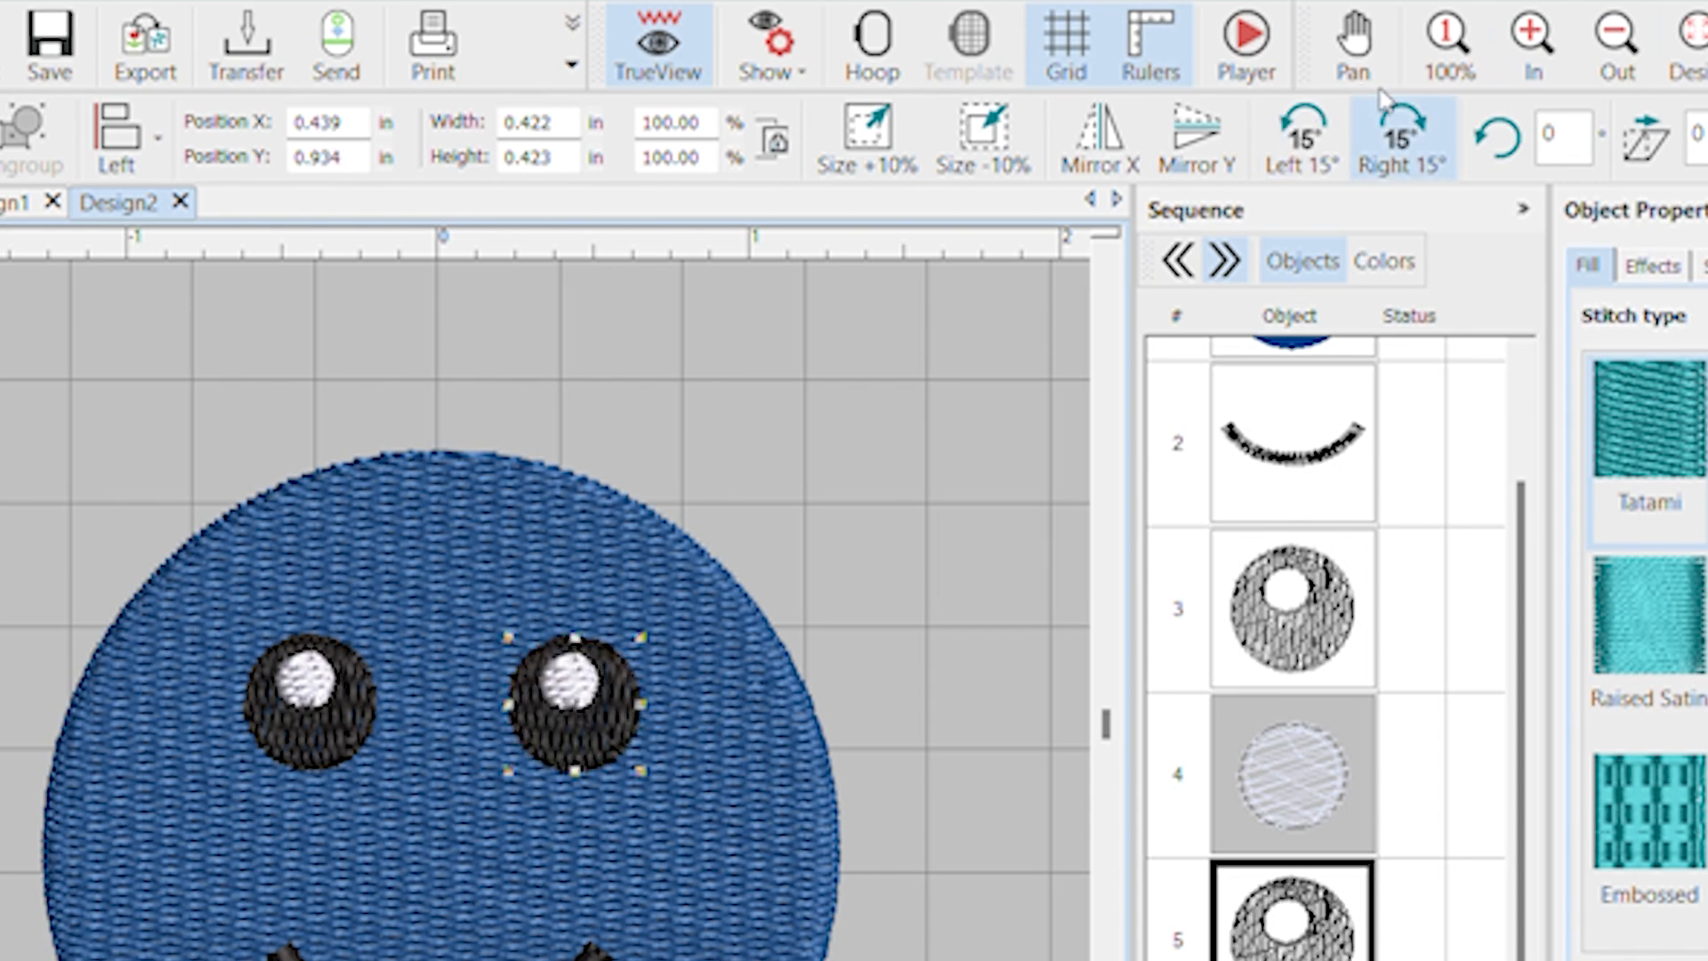
# - Rotate the right eye and its highlight by 30°, then rotate them back by -30°
pyautogui.click(1563, 117)
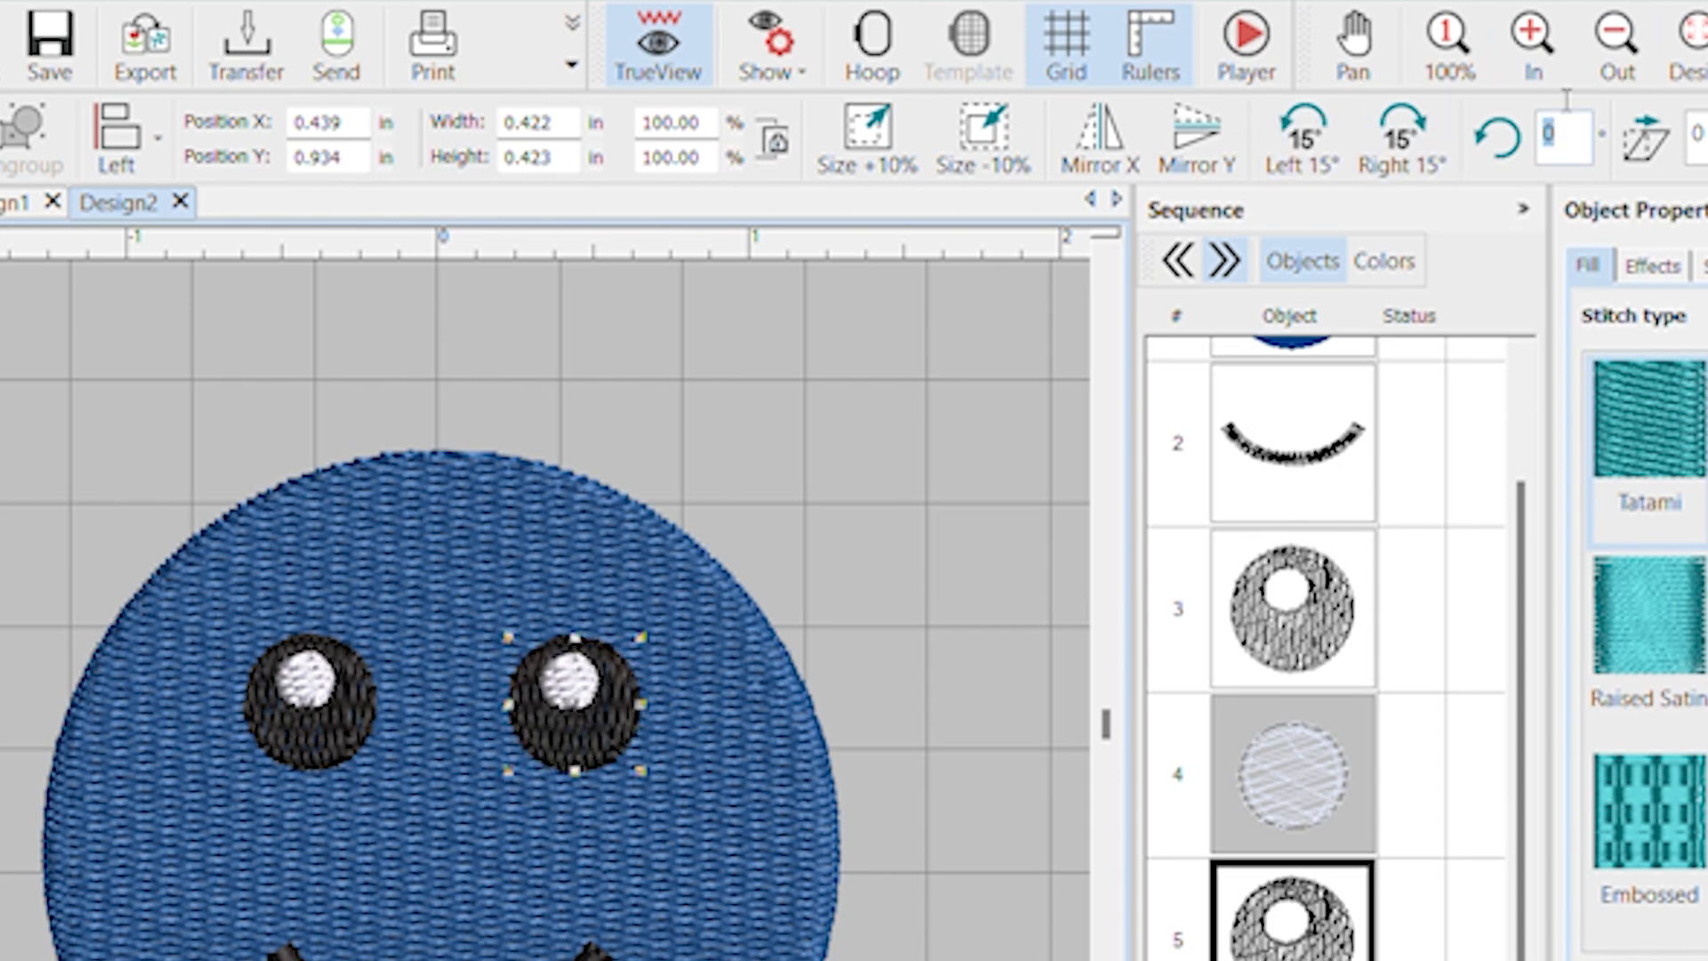
pyautogui.write('30')
pyautogui.press('Return')
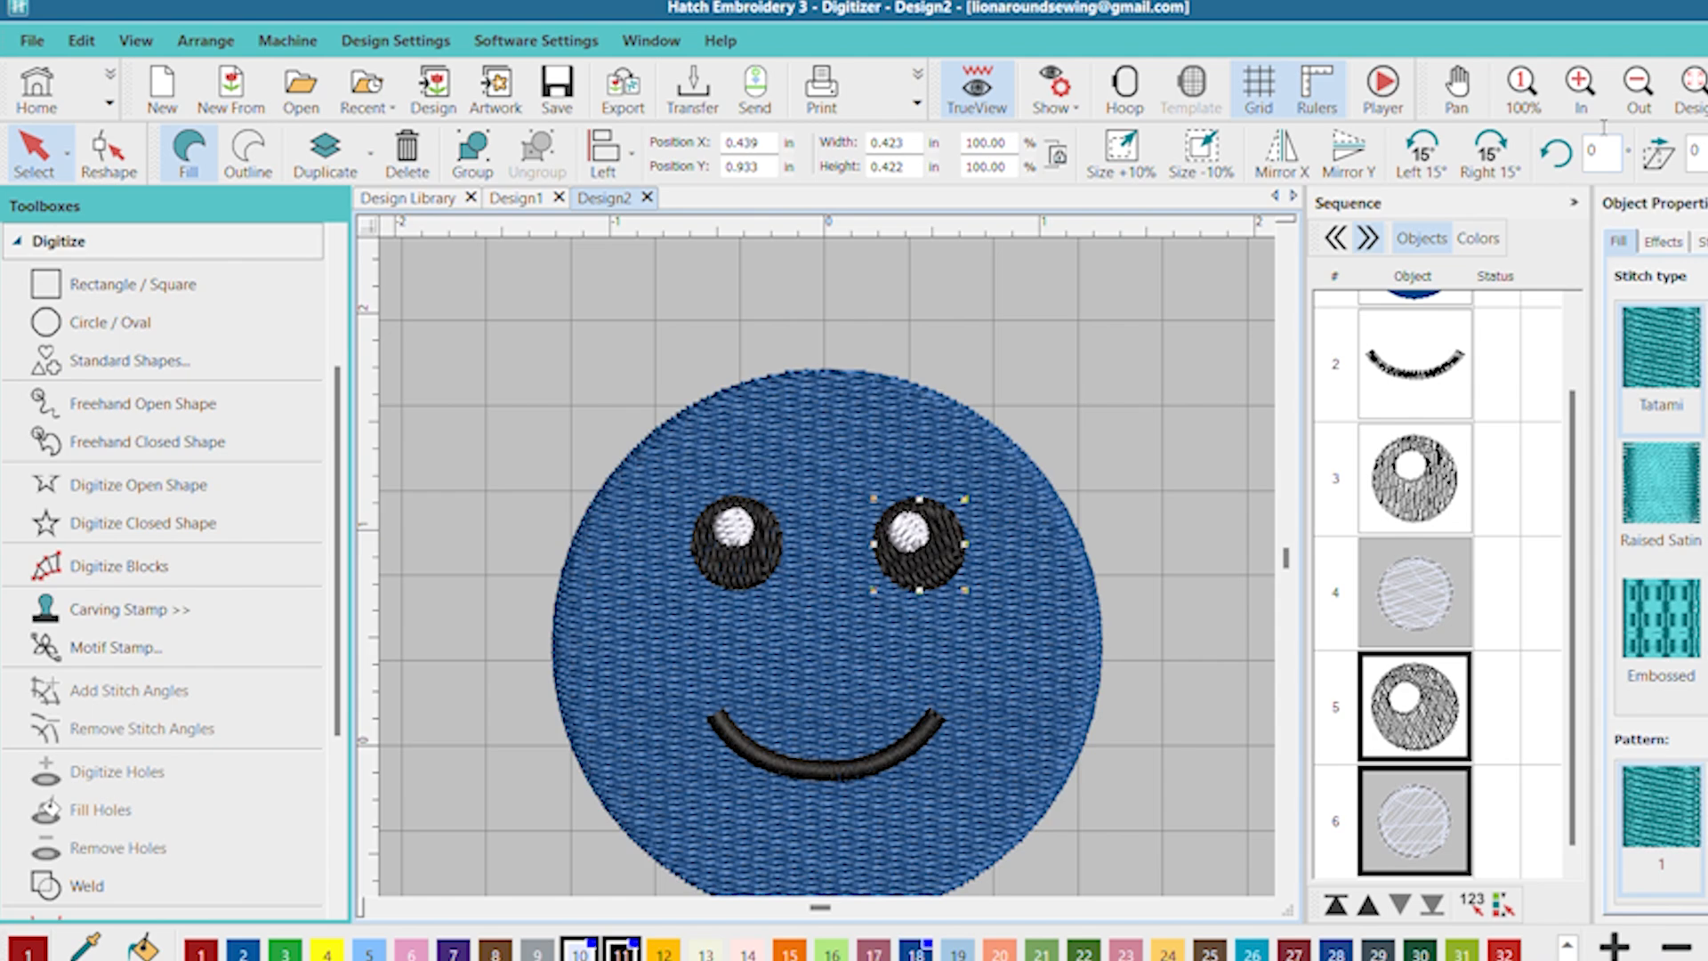
pyautogui.click(1601, 140)
pyautogui.write('-30')
pyautogui.press('Return')
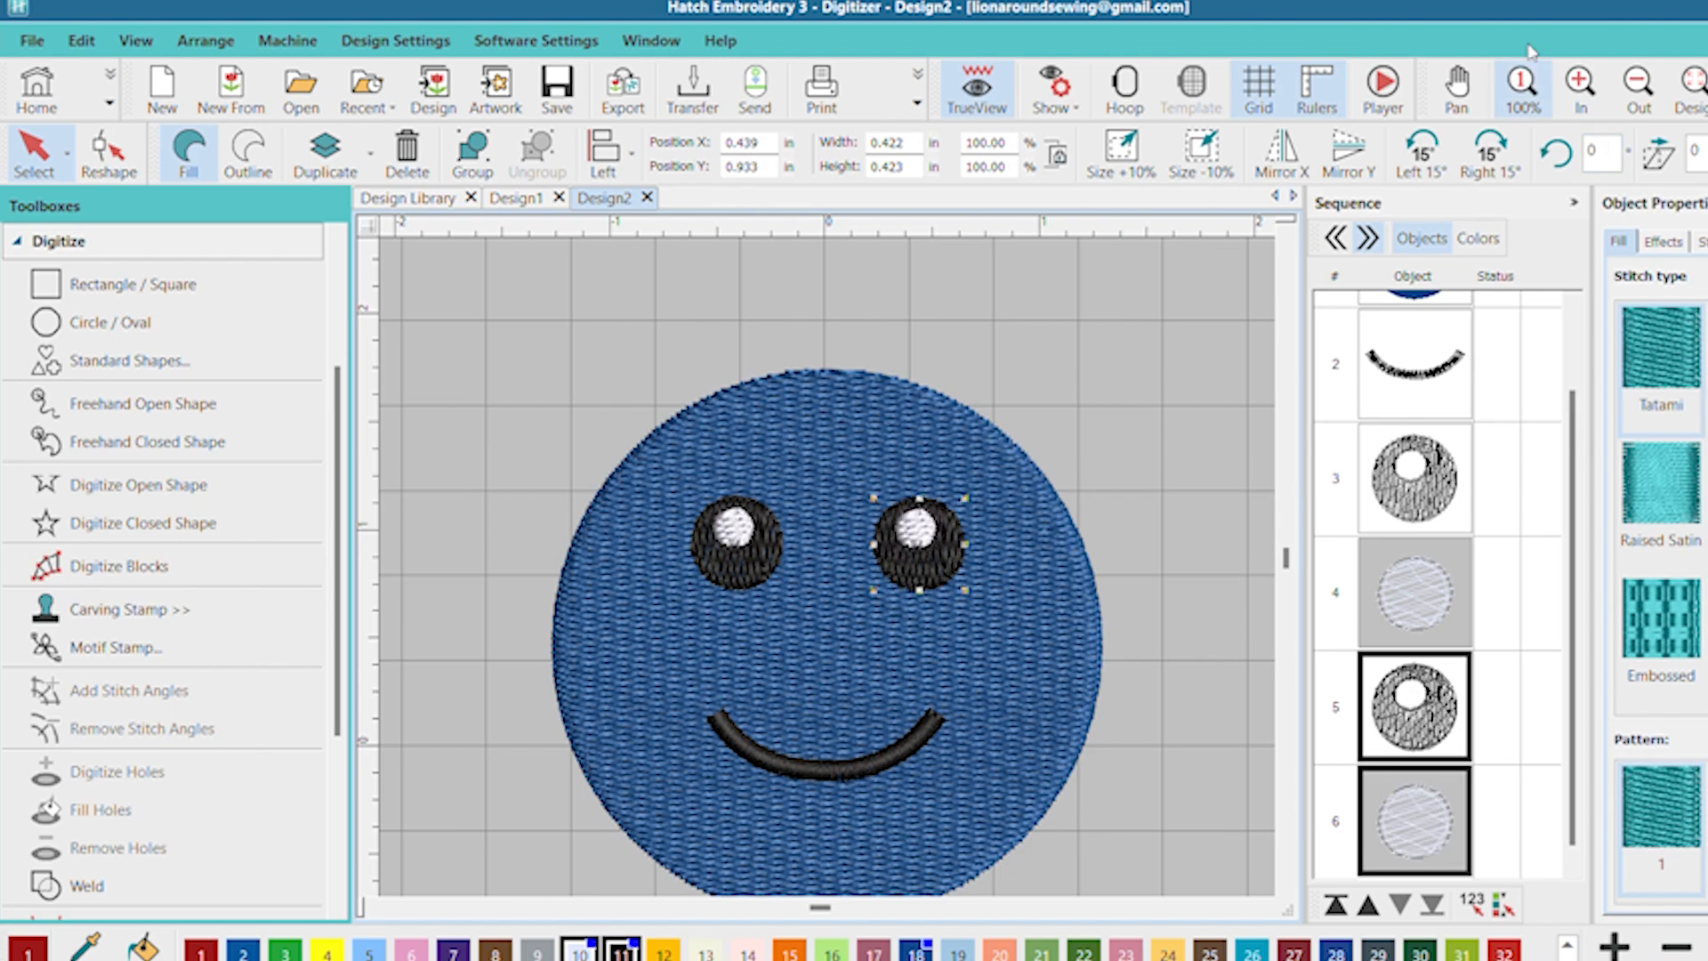
# - Mirror the right eye and its highlight horizontally and back, then vertically and back
pyautogui.click(1284, 131)
pyautogui.click(1284, 130)
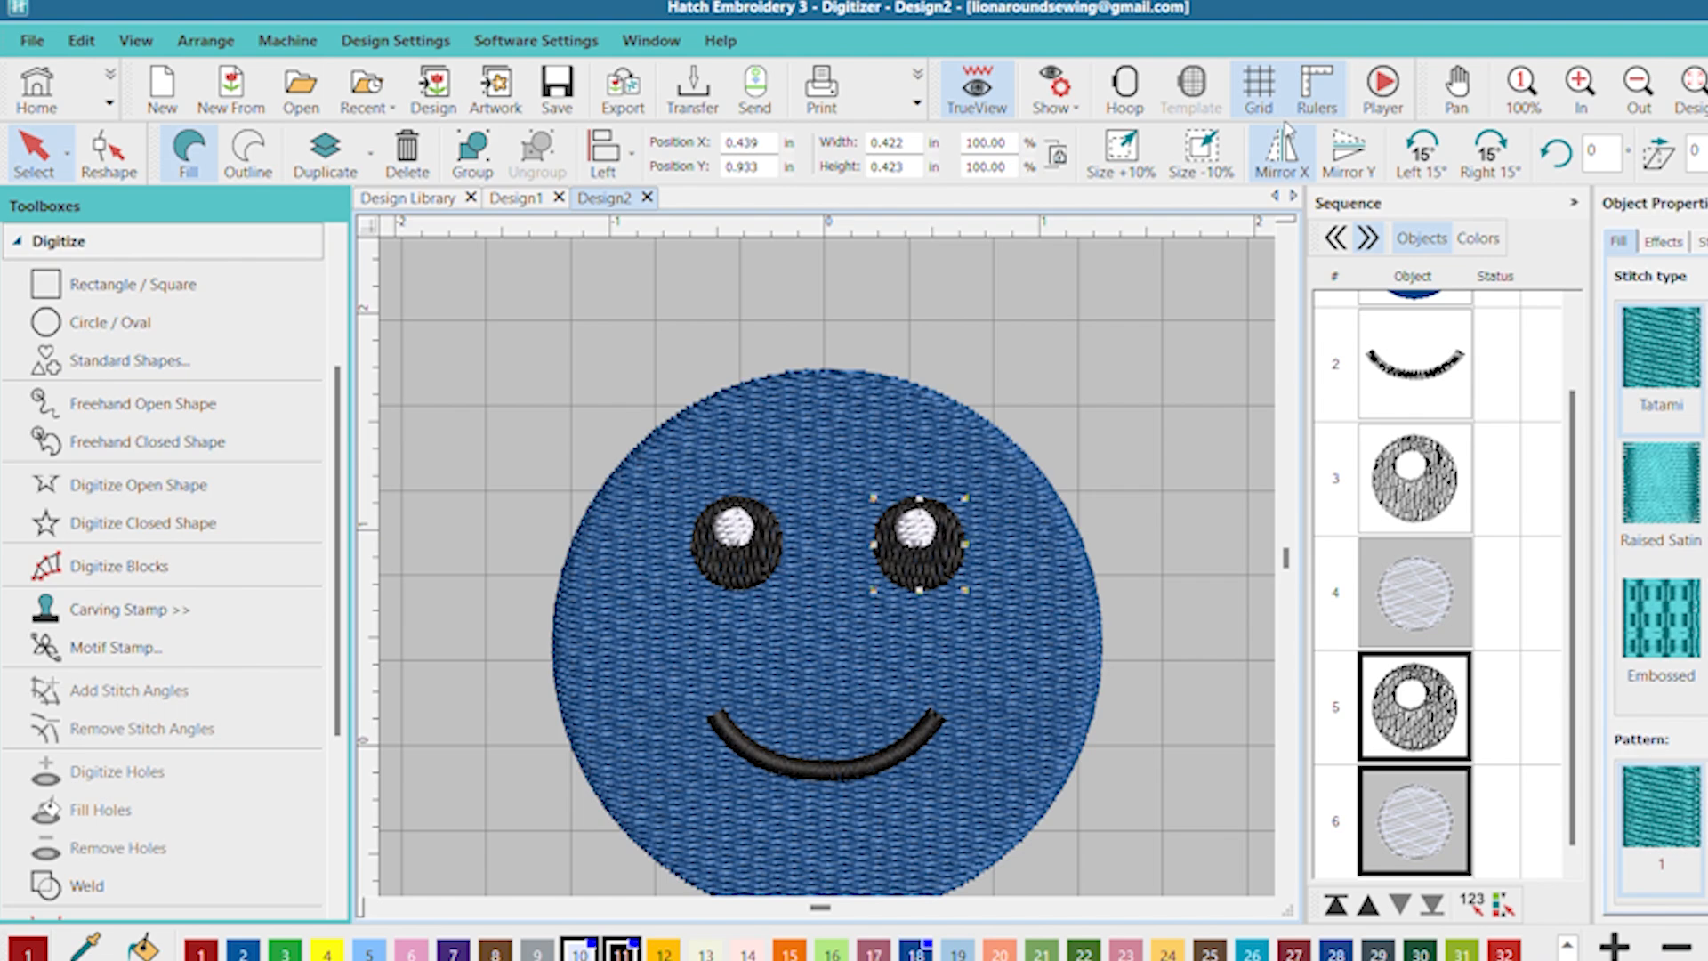
pyautogui.click(1335, 128)
pyautogui.click(1335, 128)
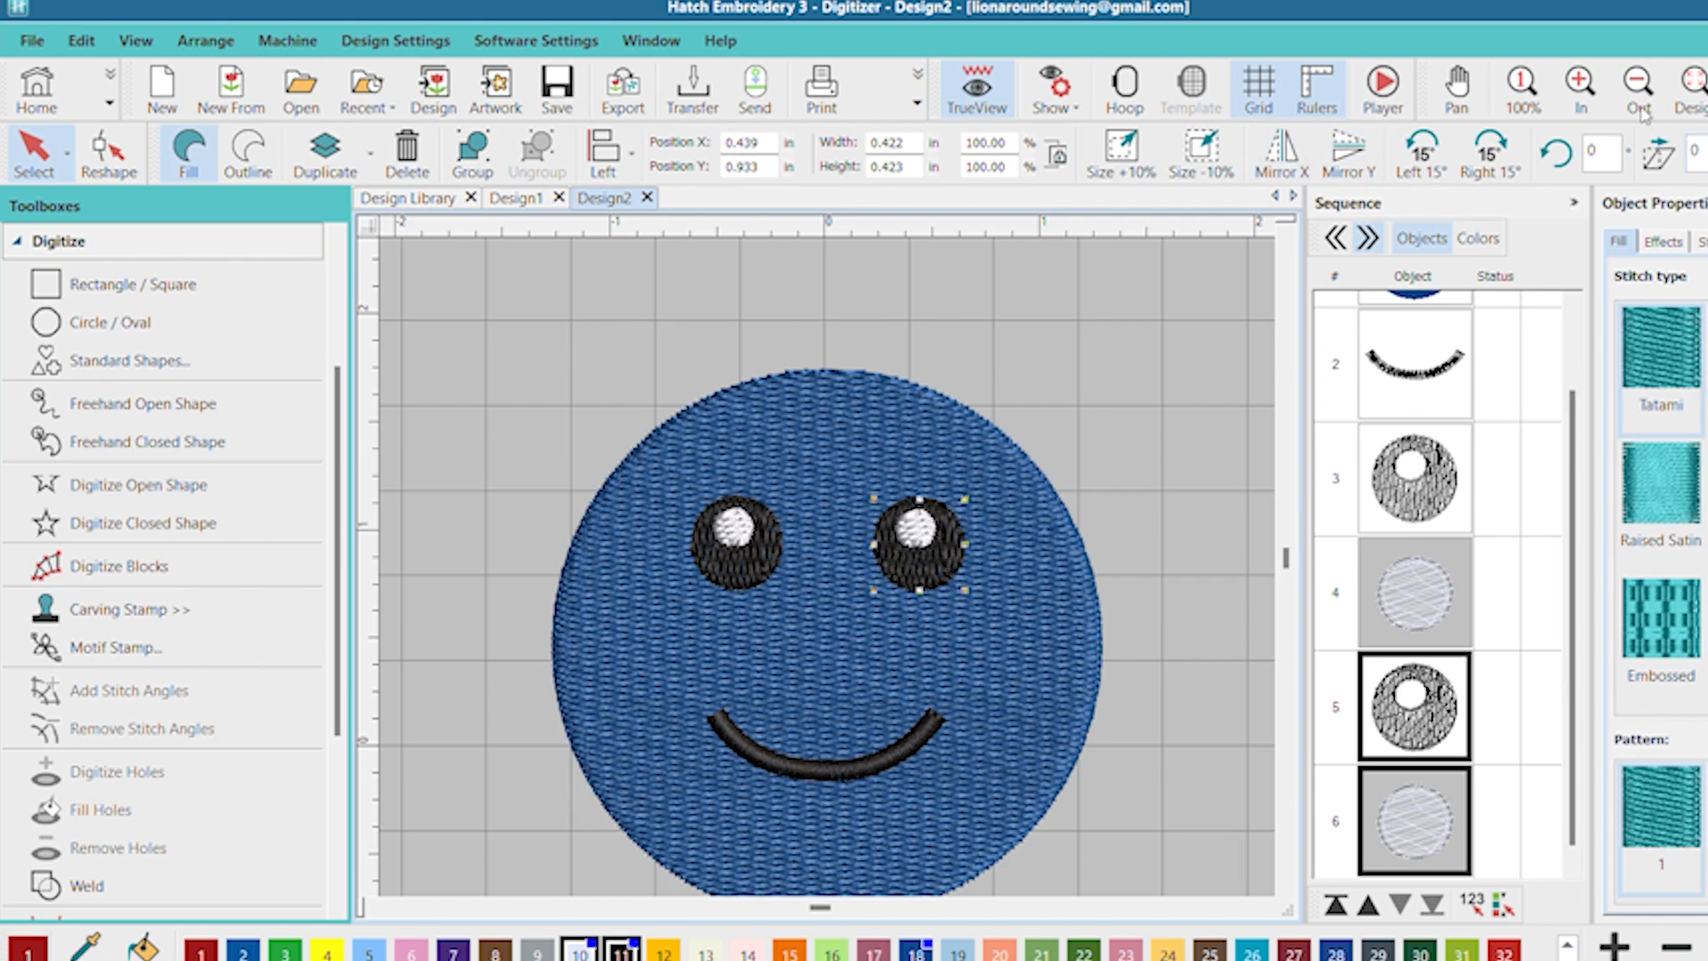
# - Rotate the right eye with its highlight 15° left, do the same for the left eye and its highlight, and deselect them
pyautogui.click(1421, 151)
pyautogui.click(1460, 445)
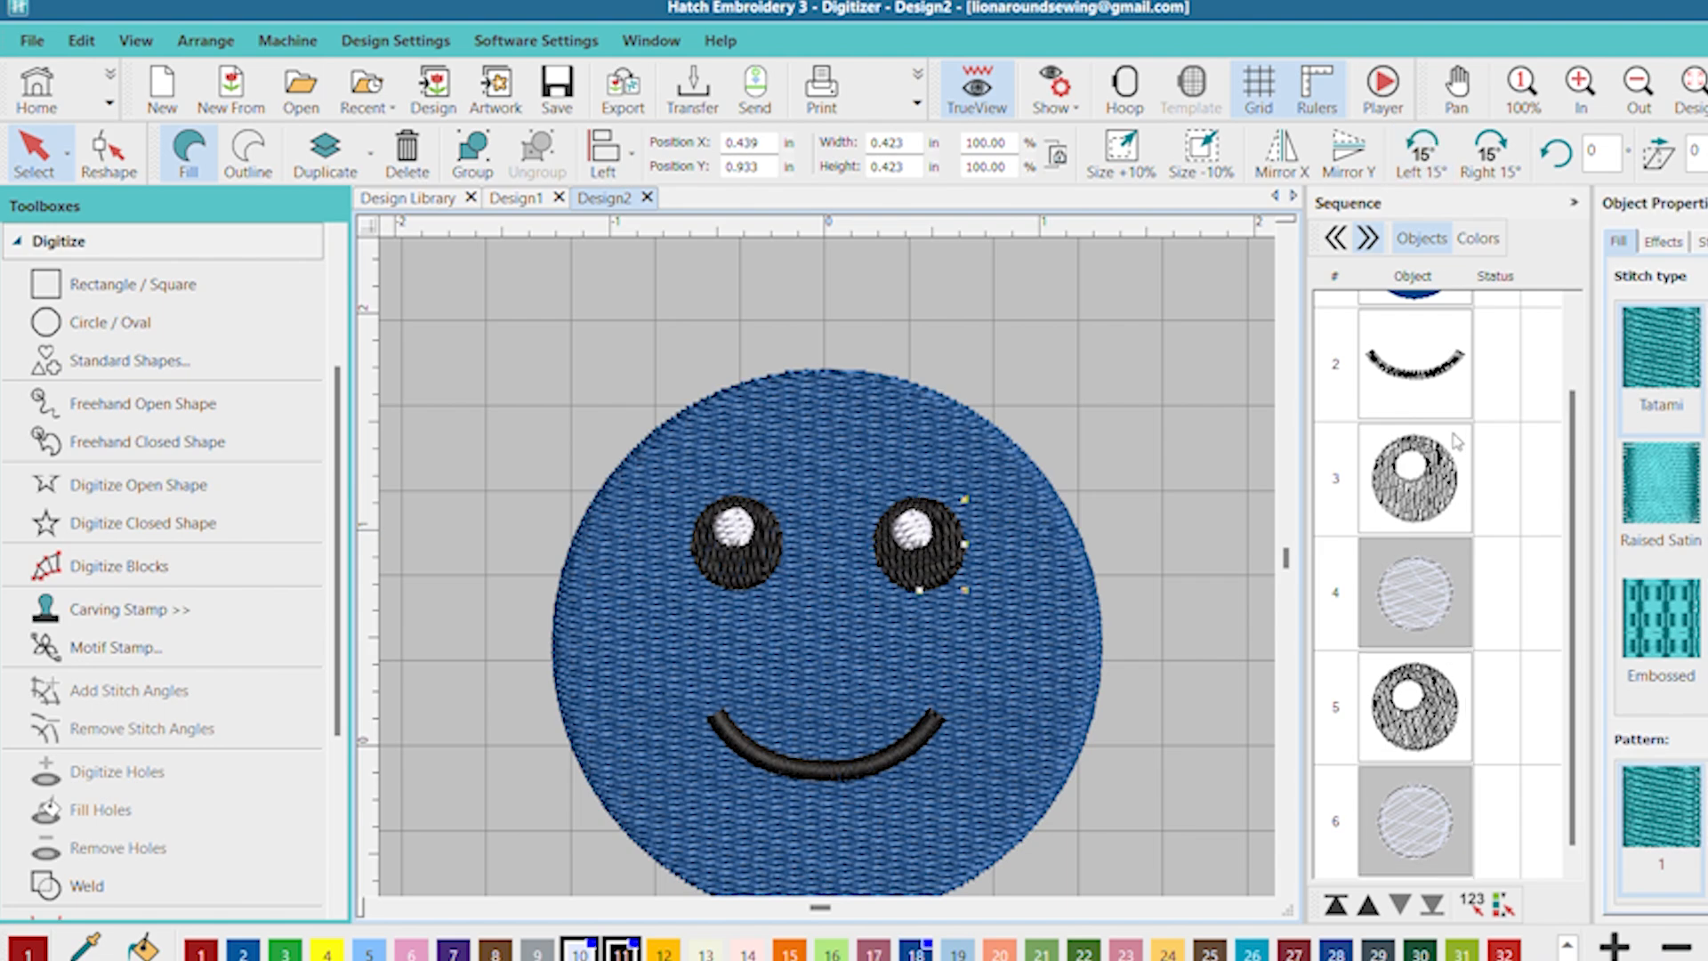
pyautogui.keyDown('ctrl'); pyautogui.click(1411, 561); pyautogui.keyUp('ctrl')
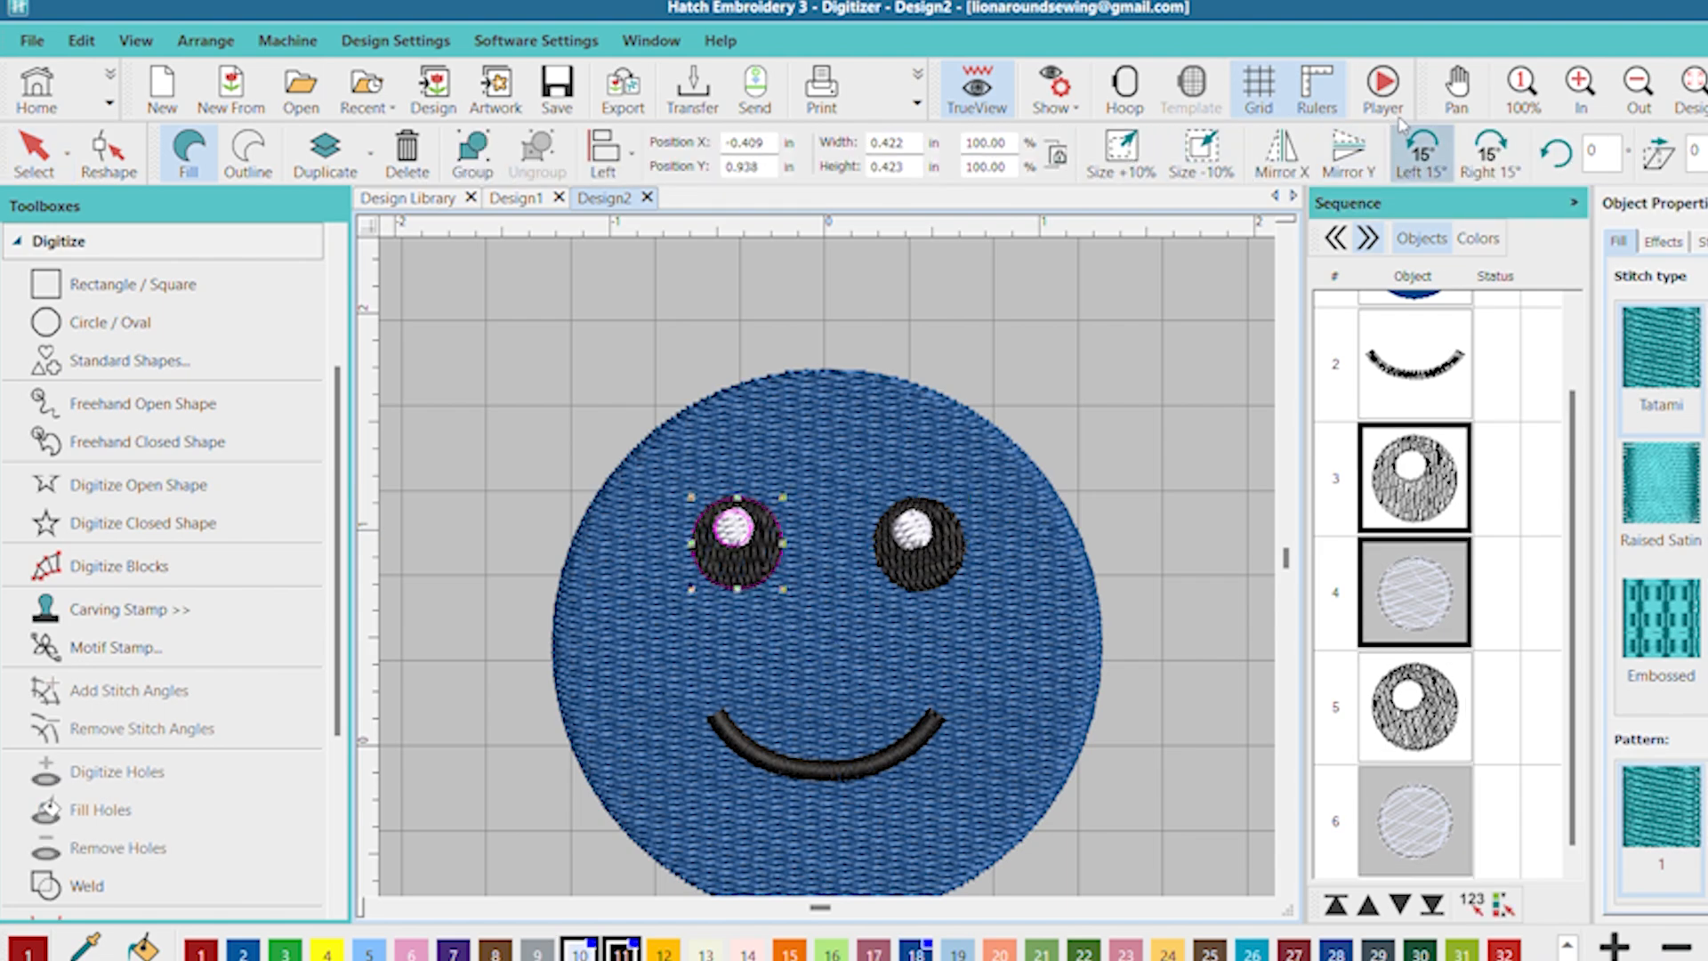
pyautogui.press('Escape')
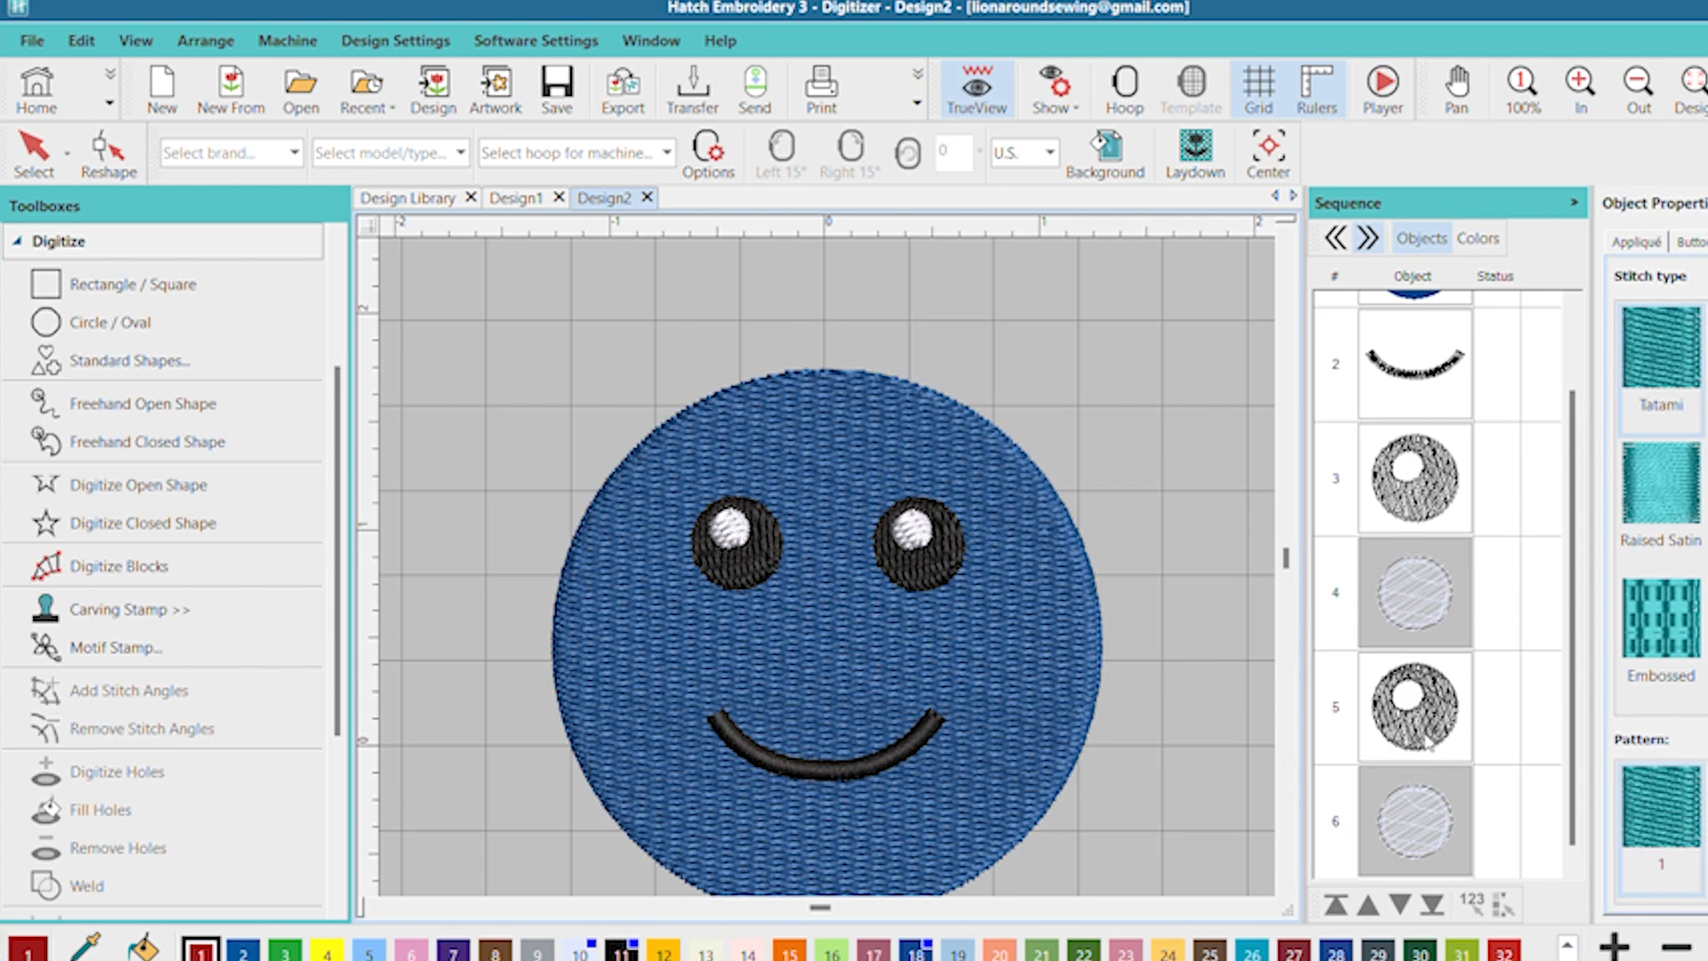
# - Move the right eye ahead of the left eye's highlight in the stitching sequence, so both black eyes are consecutive
pyautogui.click(1368, 897)
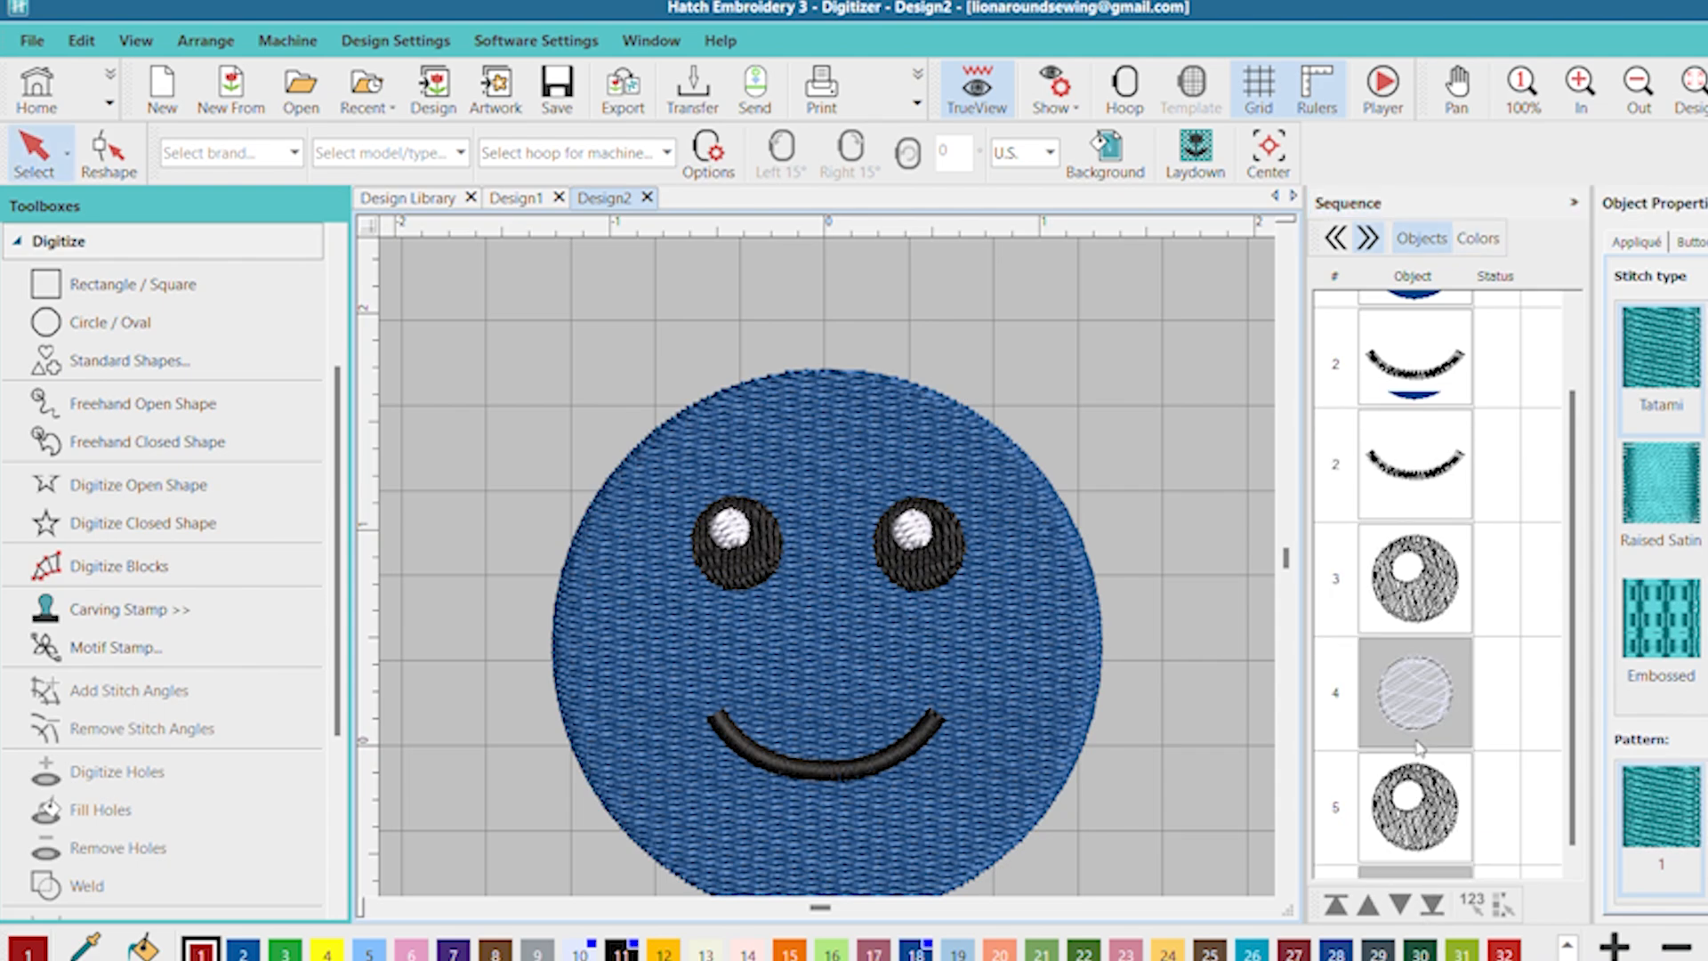
pyautogui.scroll(1, 1428, 693)
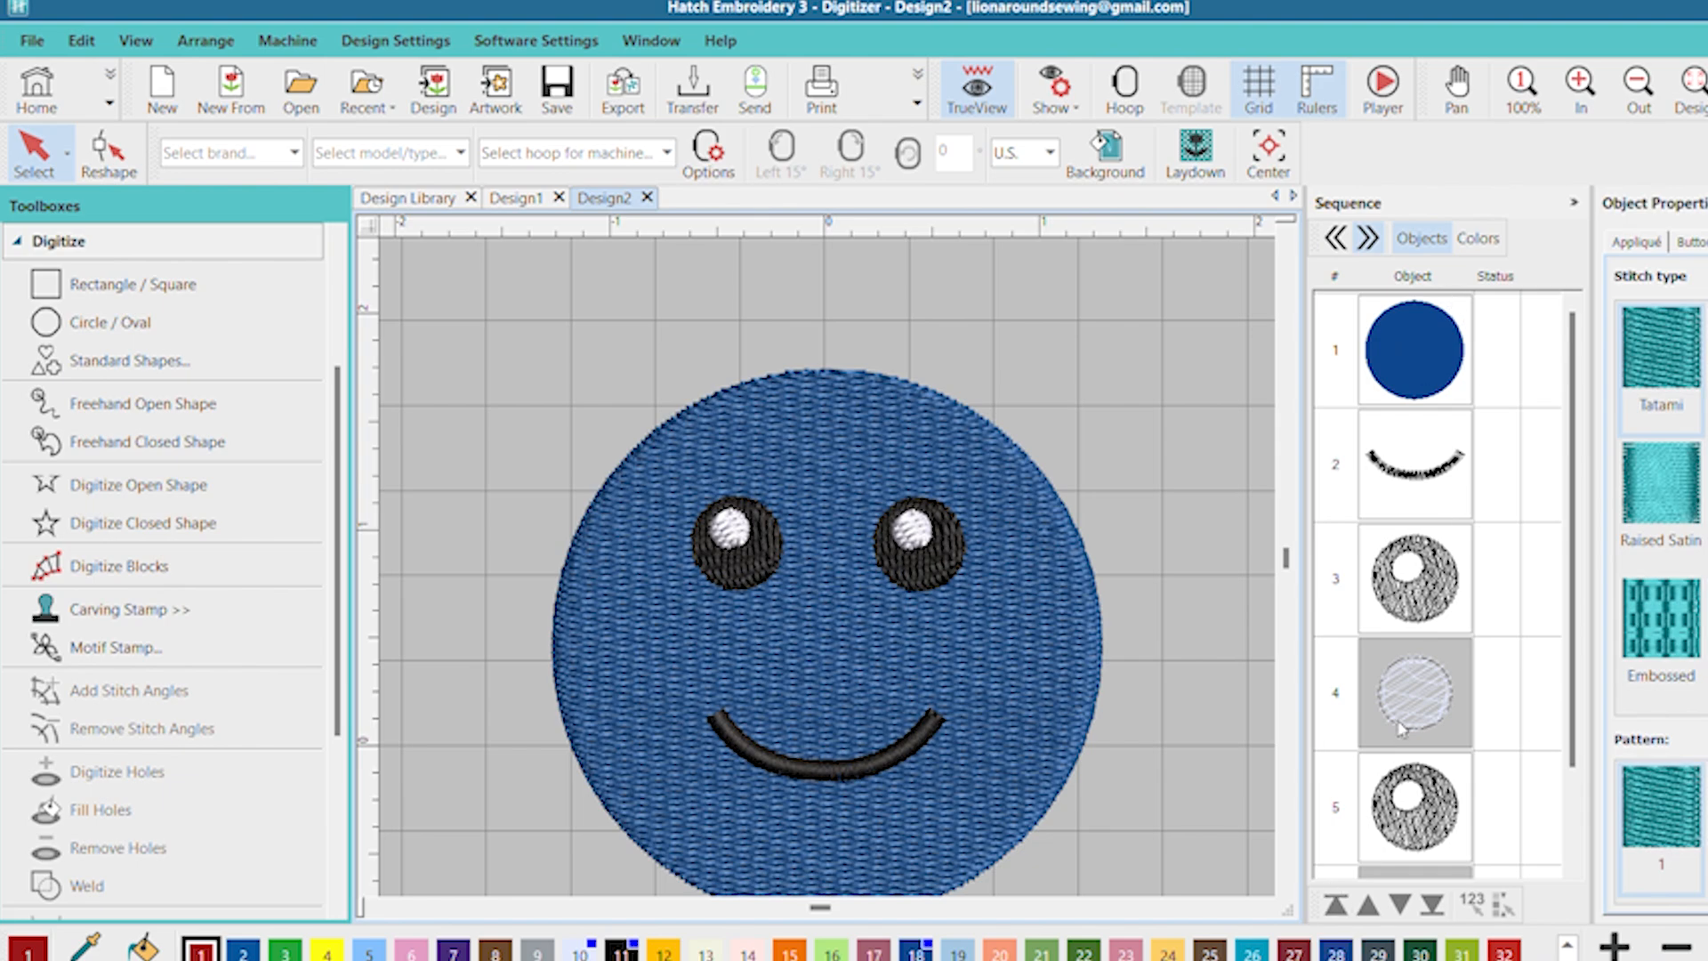
pyautogui.click(1421, 305)
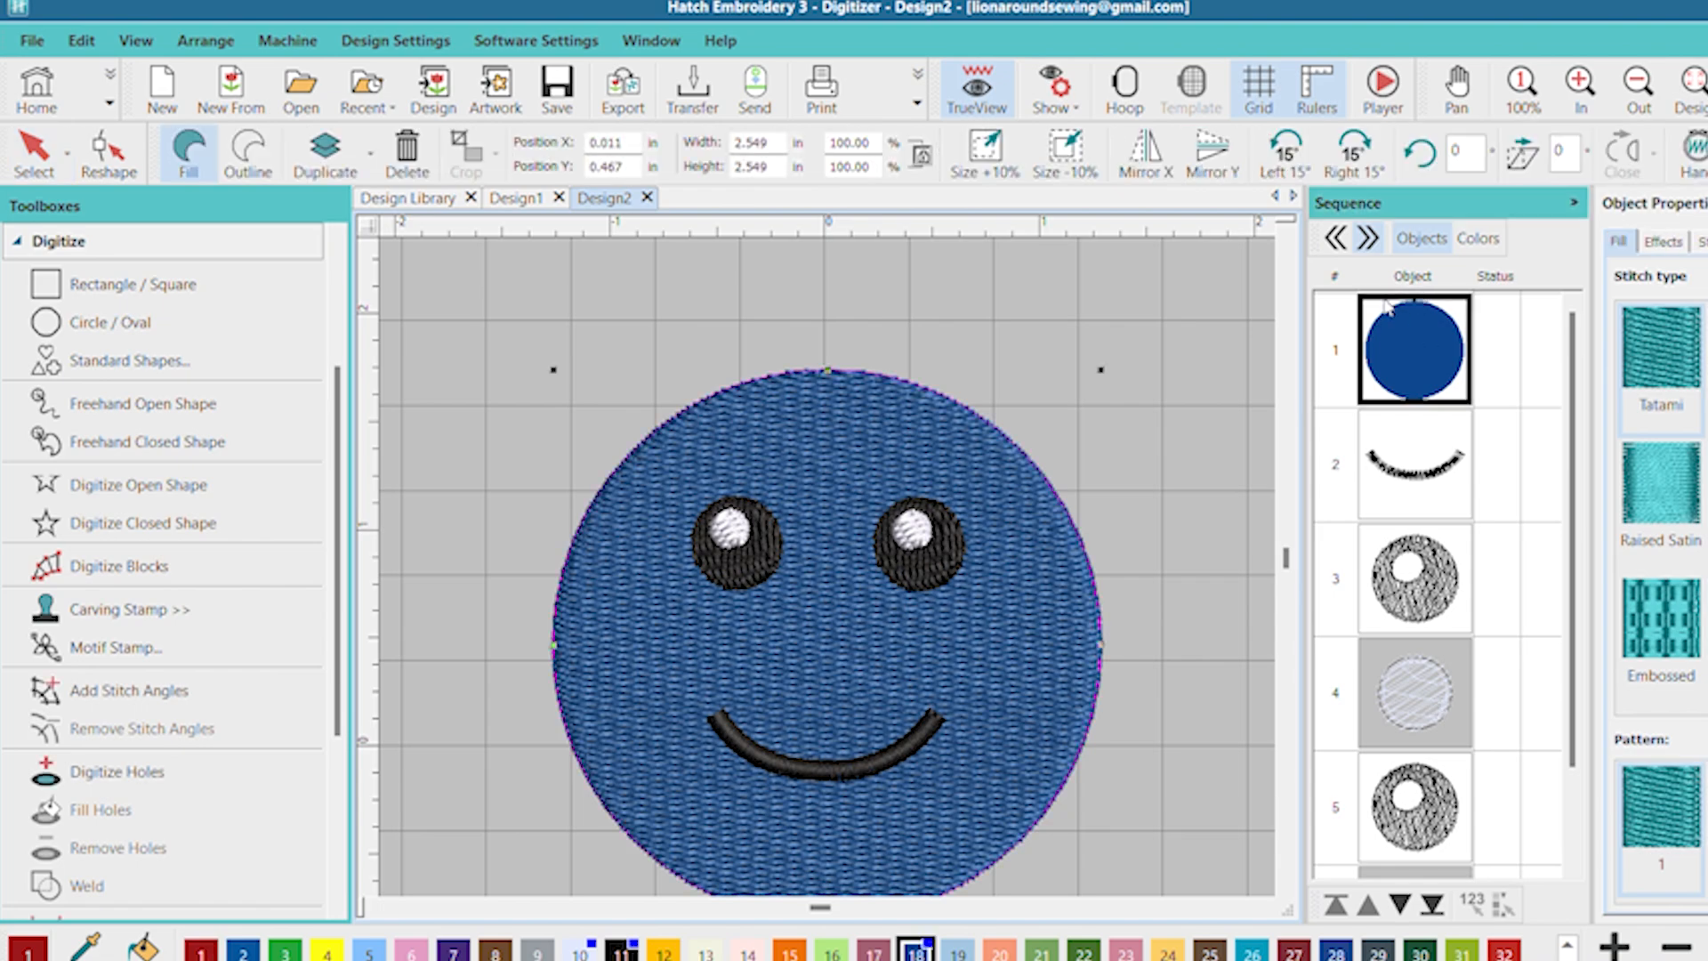
pyautogui.click(1396, 450)
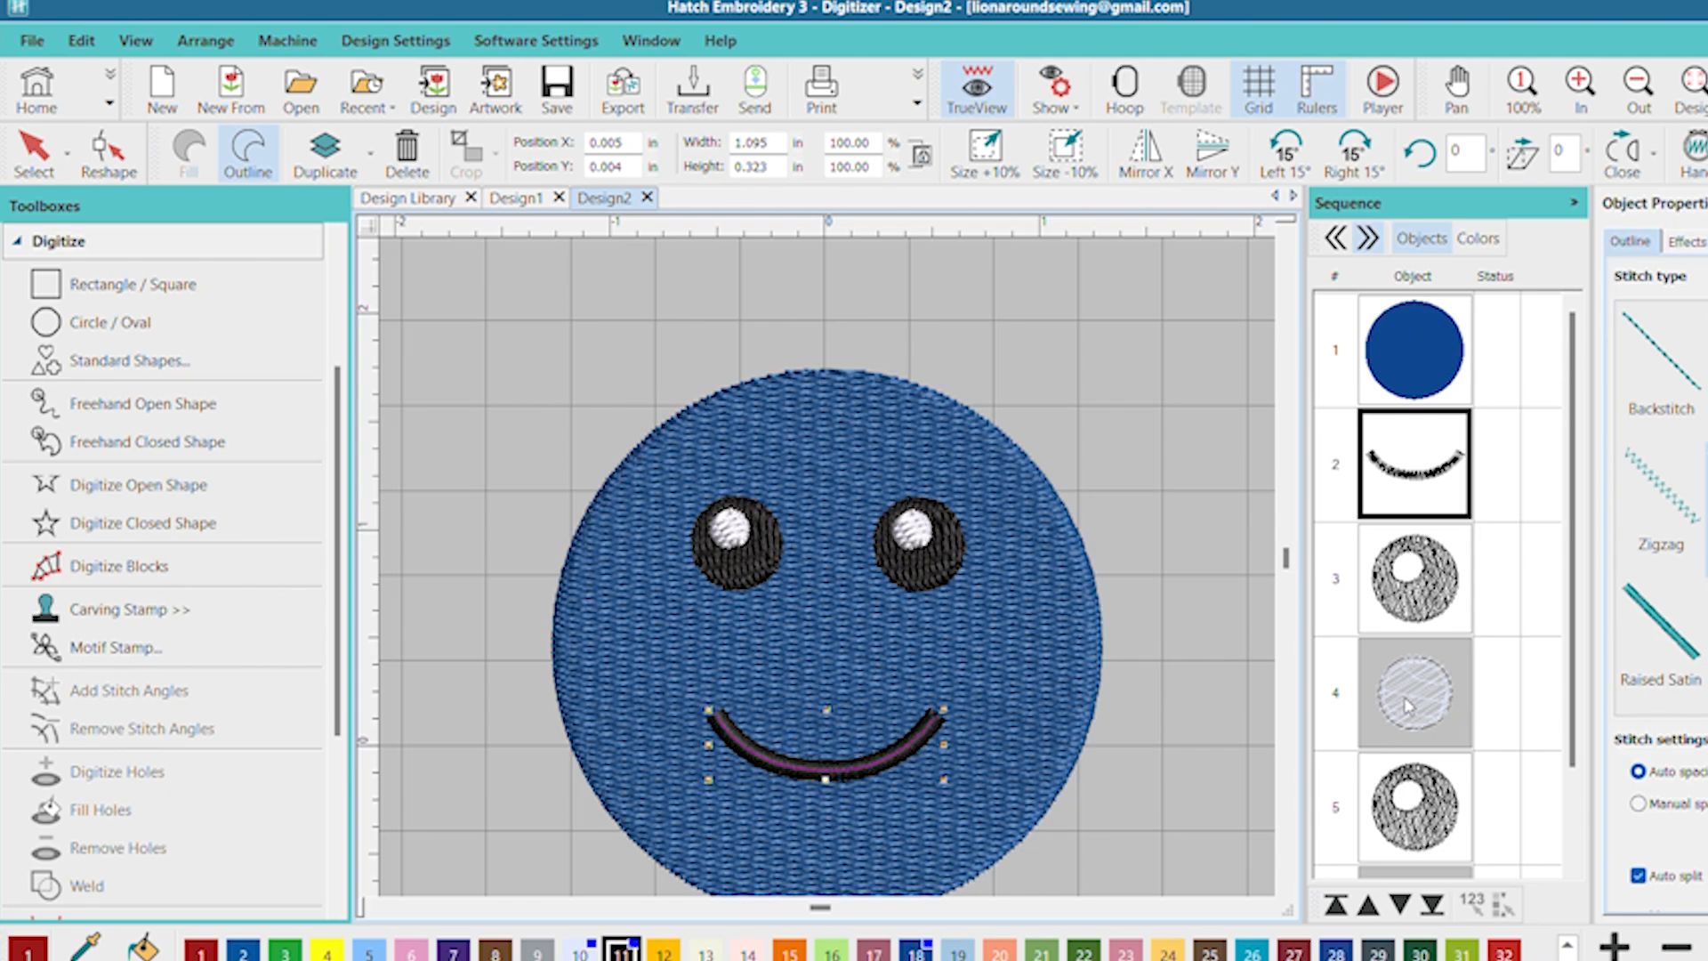
pyautogui.scroll(-1, 1446, 650)
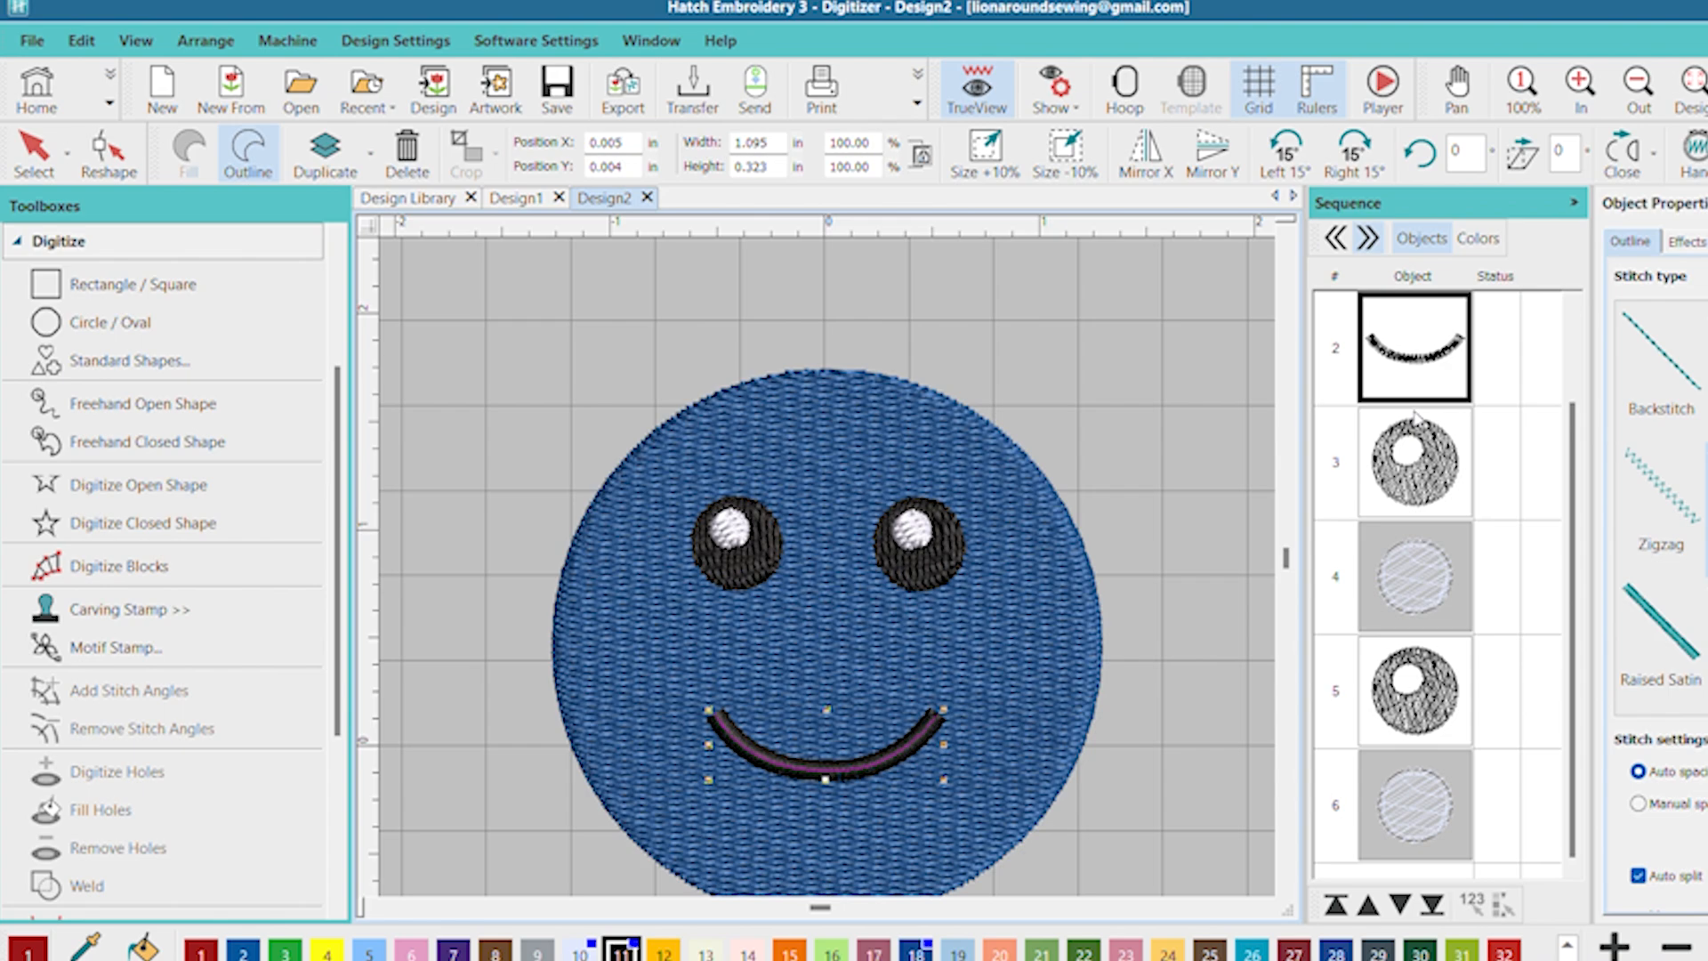
pyautogui.click(1392, 678)
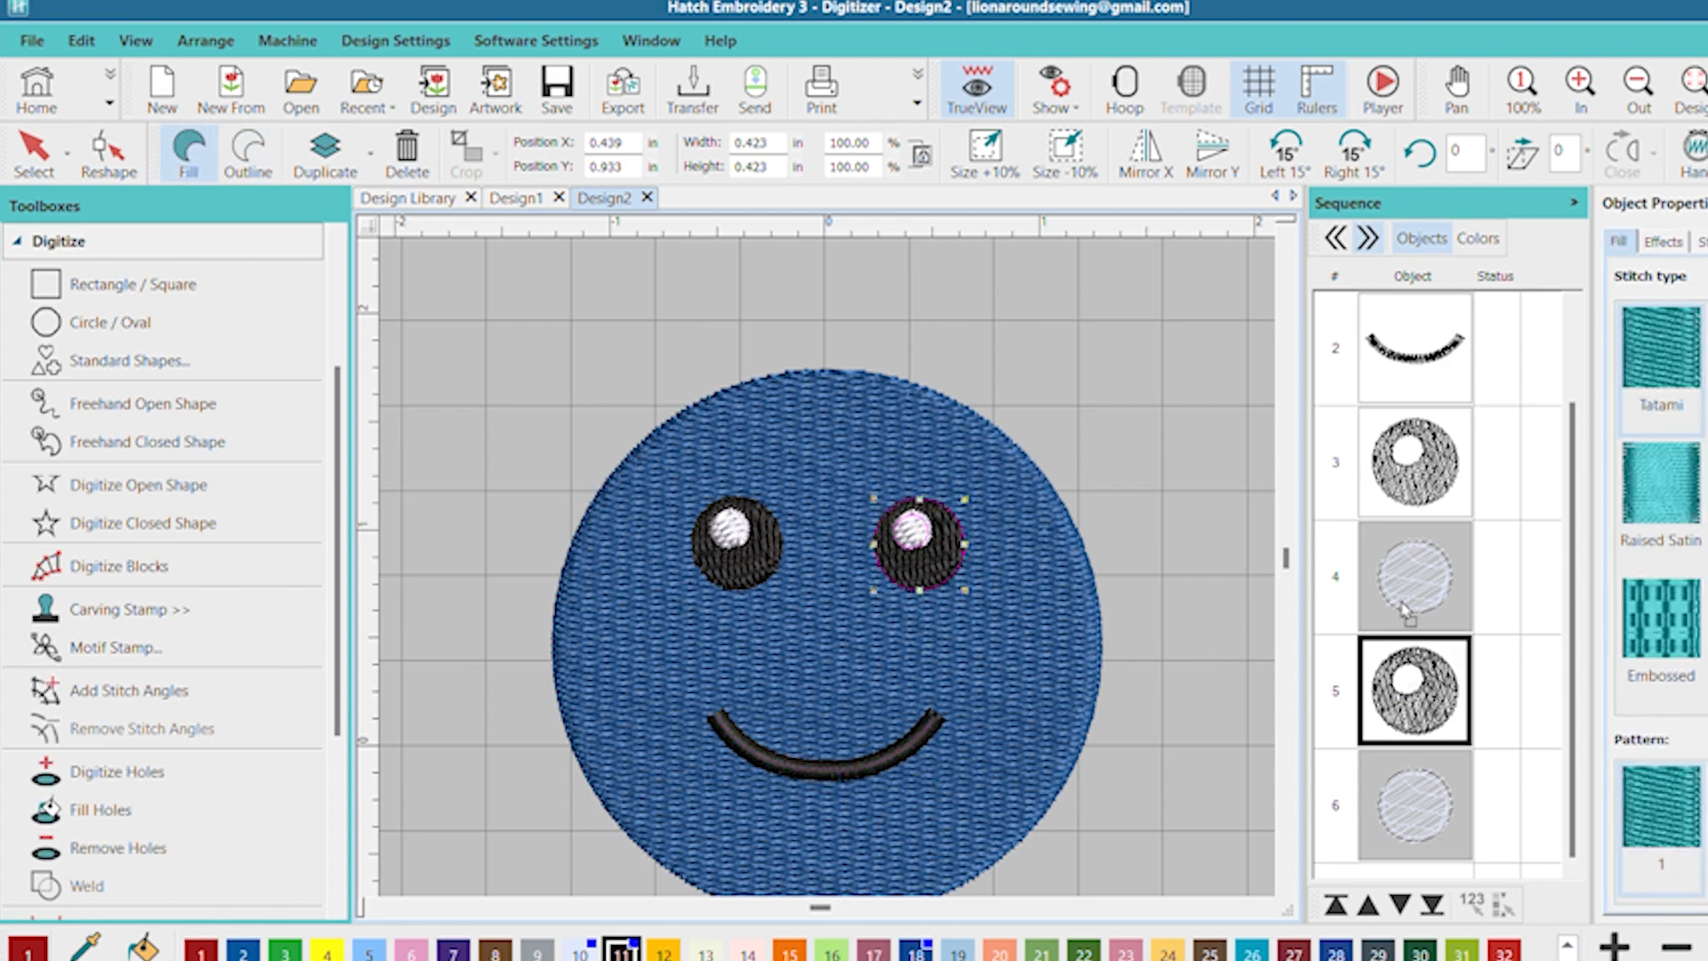
pyautogui.moveTo(1417, 483); pyautogui.dragTo(1415, 479)
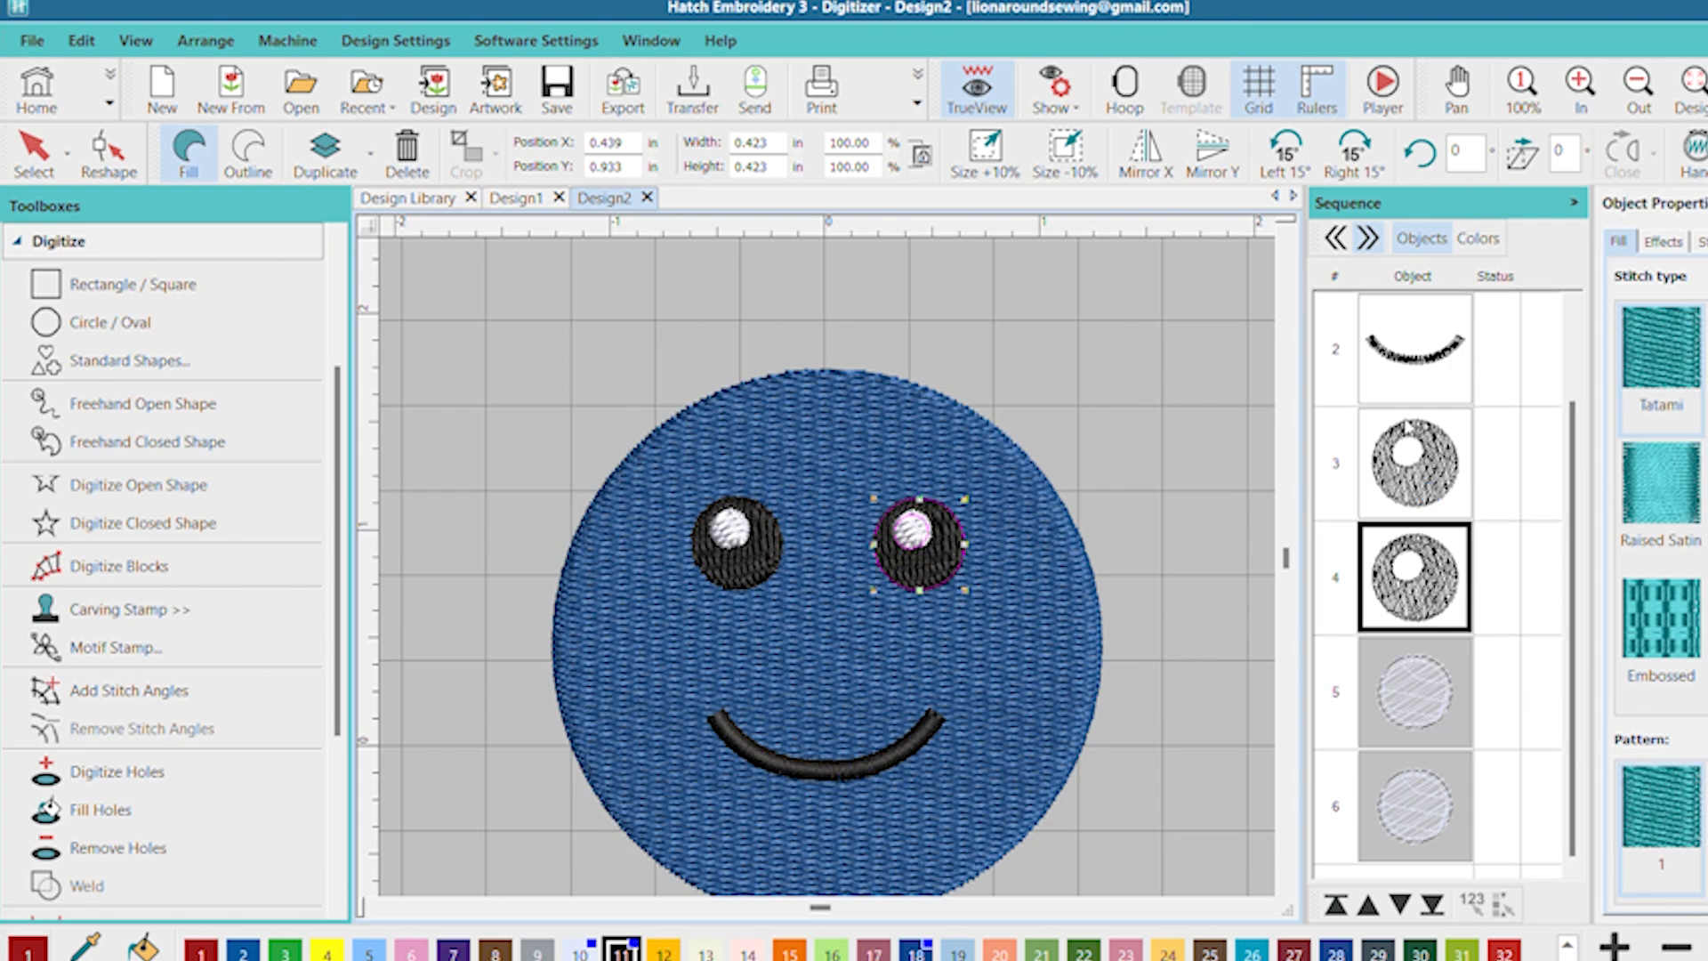
# - Examine the stitching order by selecting the face, smile, both eyes and both highlights one after another in the sequence
pyautogui.click(1427, 681)
pyautogui.click(1433, 768)
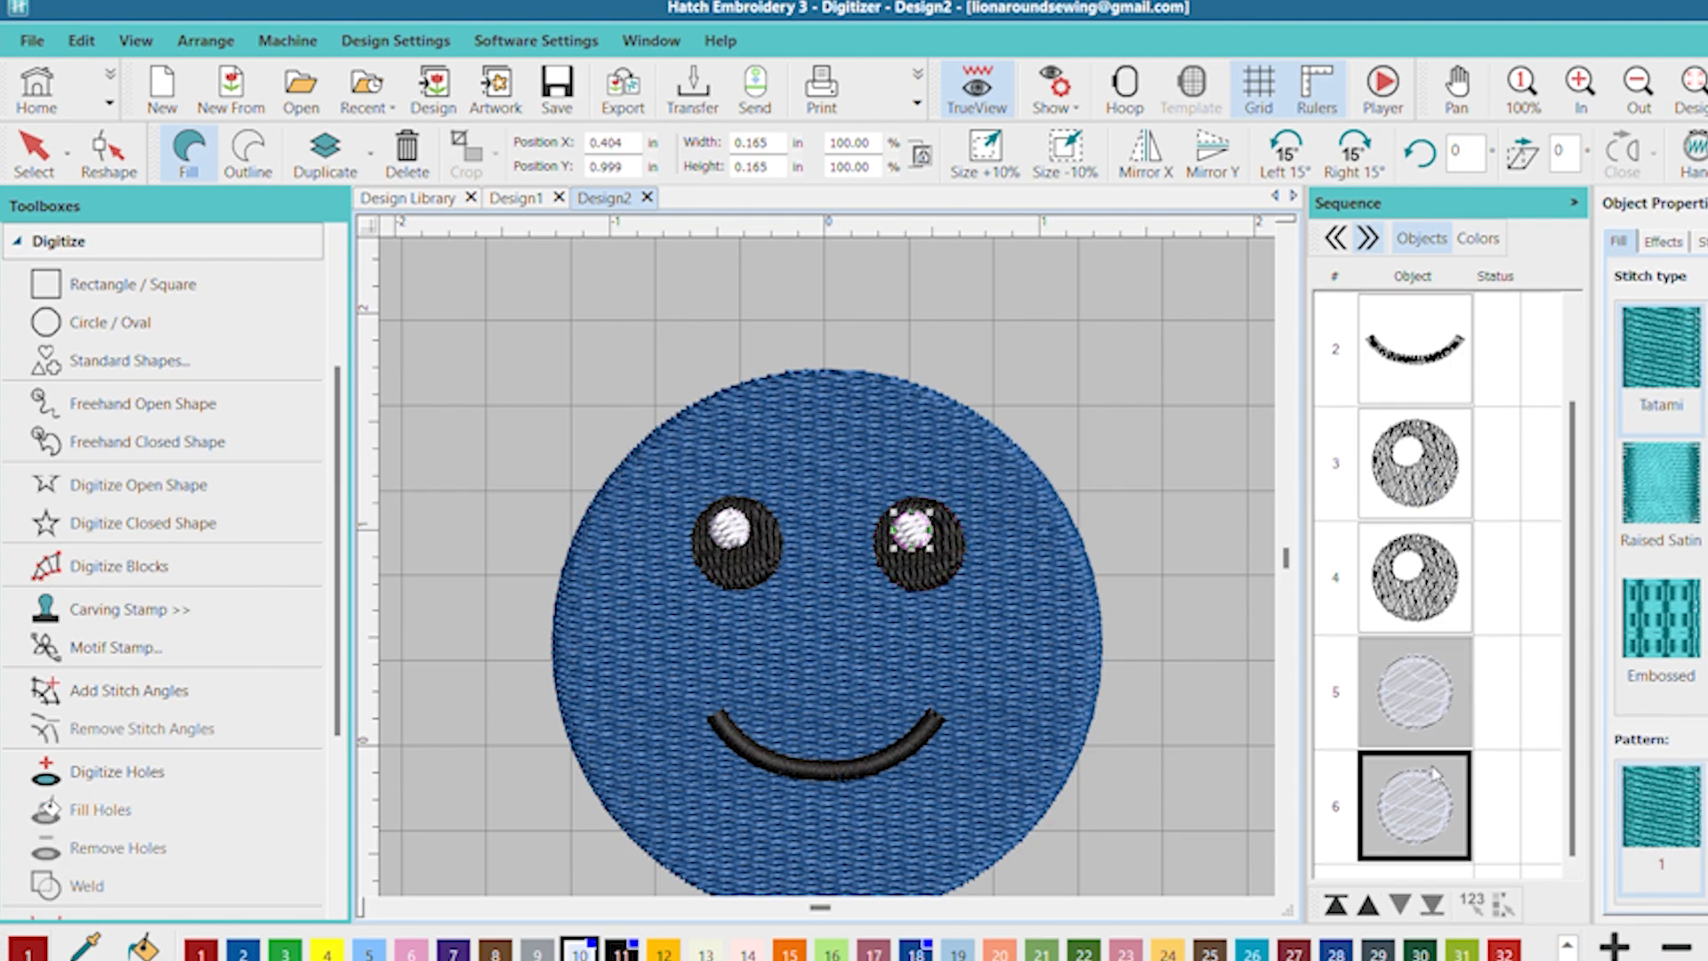
pyautogui.click(1429, 680)
pyautogui.click(1433, 769)
pyautogui.click(1435, 534)
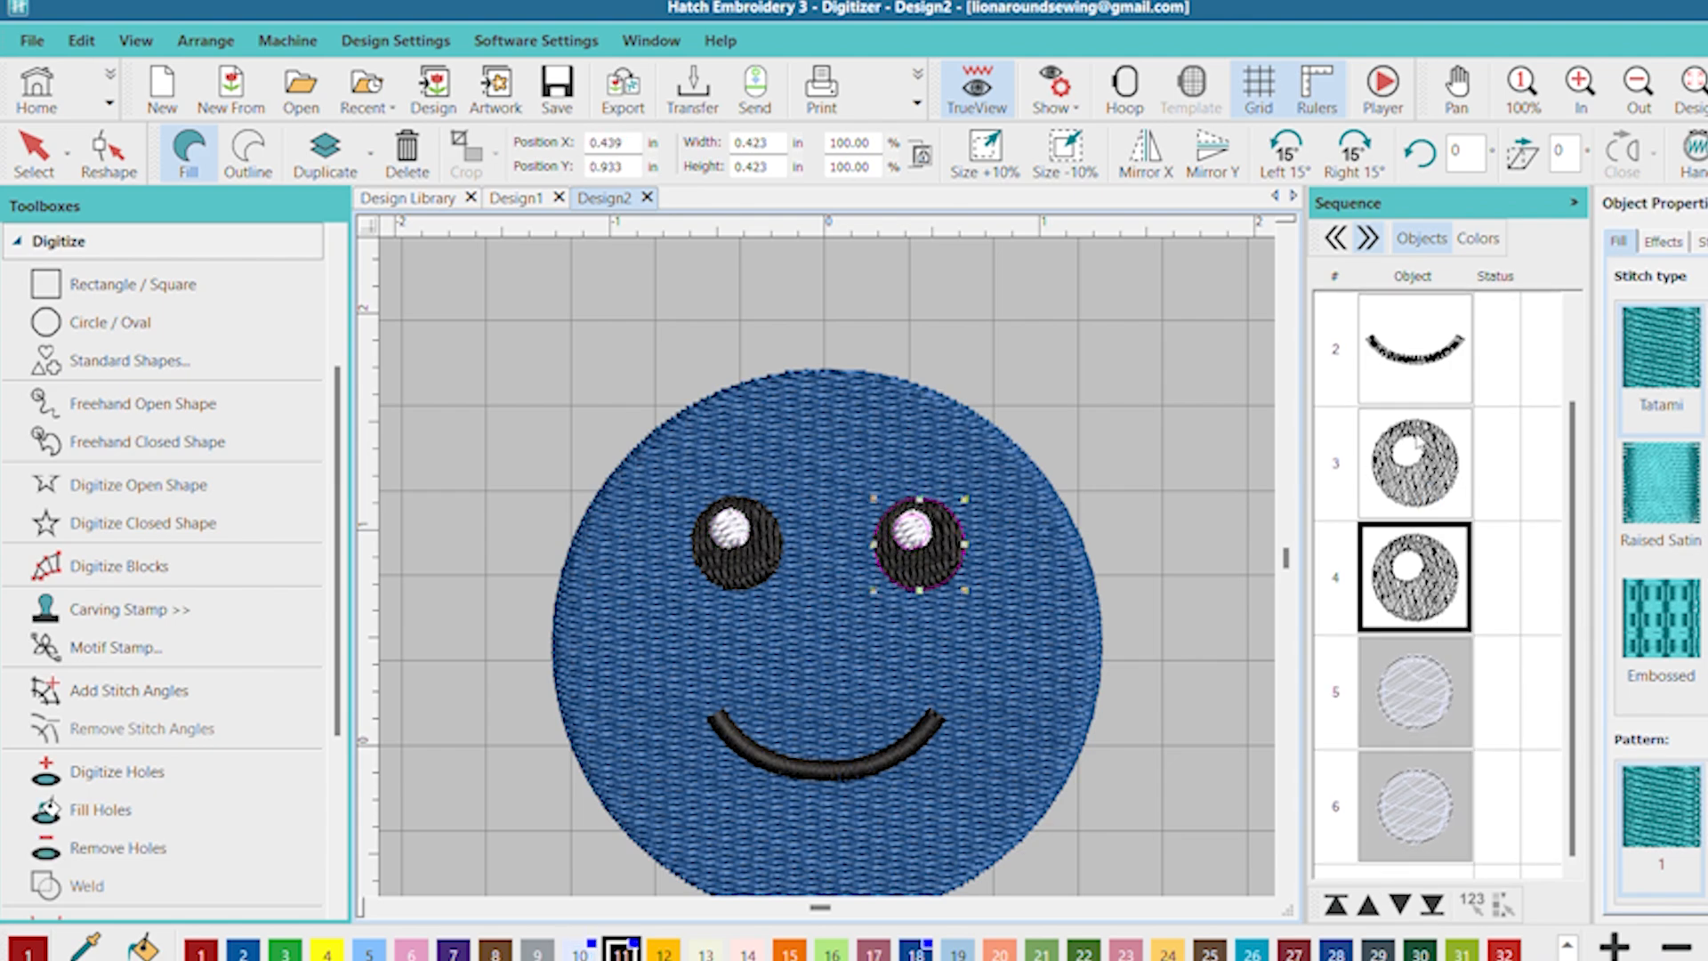
pyautogui.click(1419, 442)
pyautogui.scroll(1, 1406, 356)
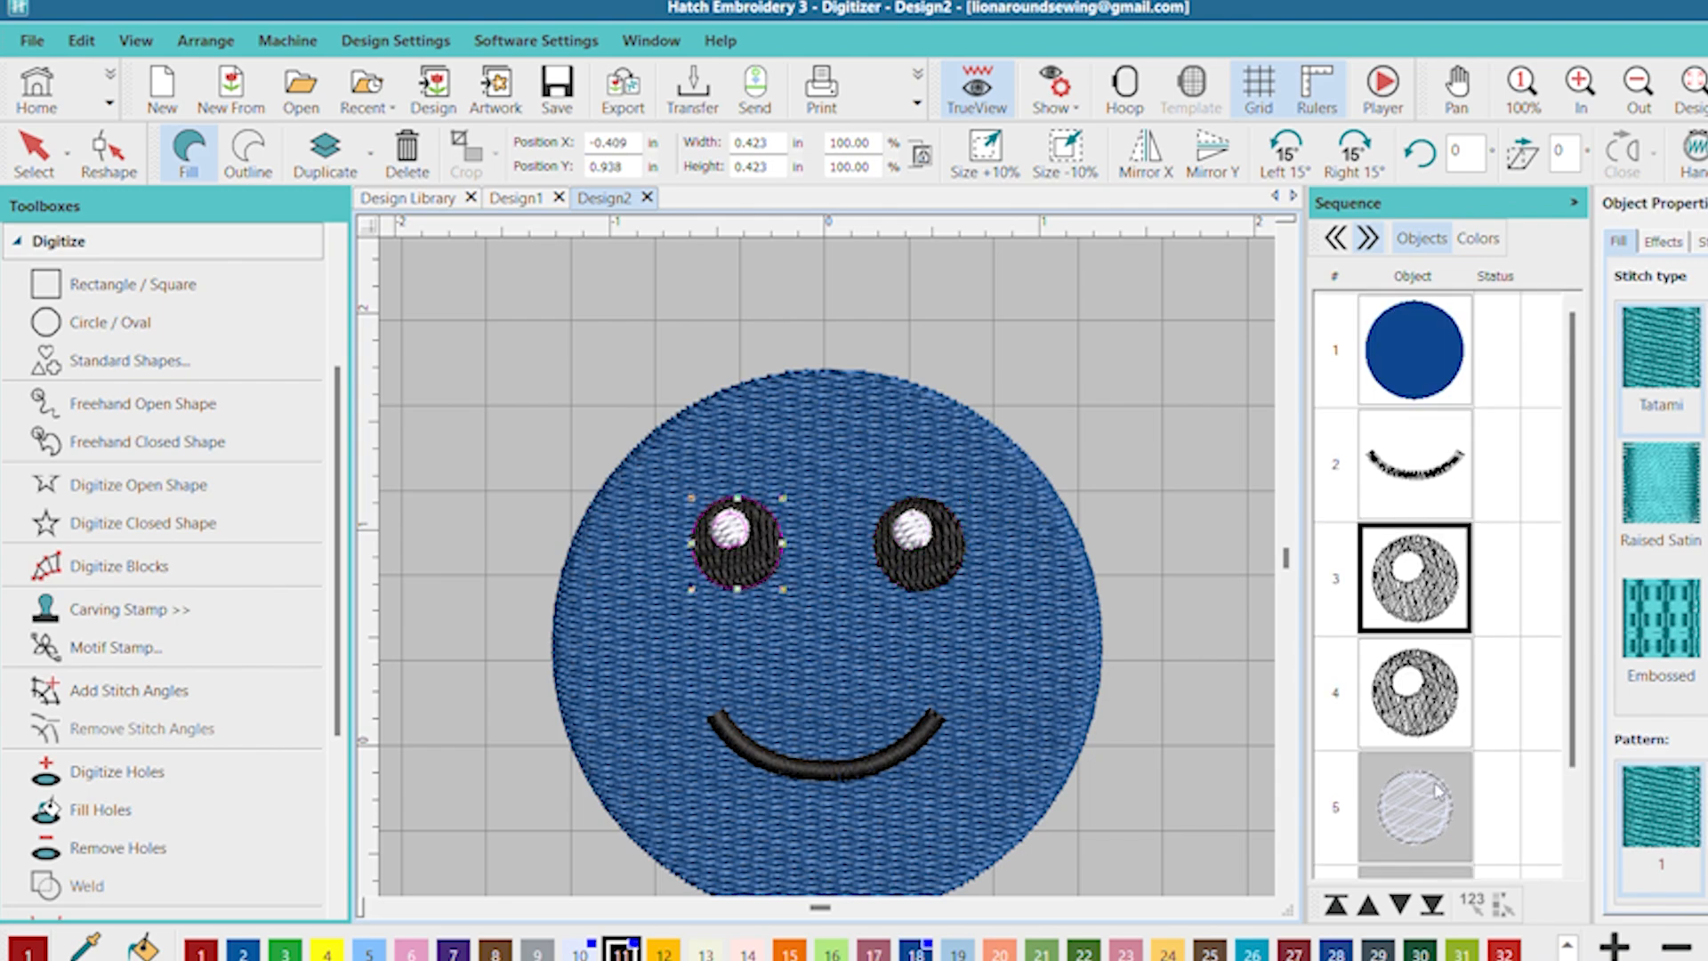
pyautogui.scroll(-1, 1400, 307)
pyautogui.scroll(1, 1400, 311)
pyautogui.click(1402, 321)
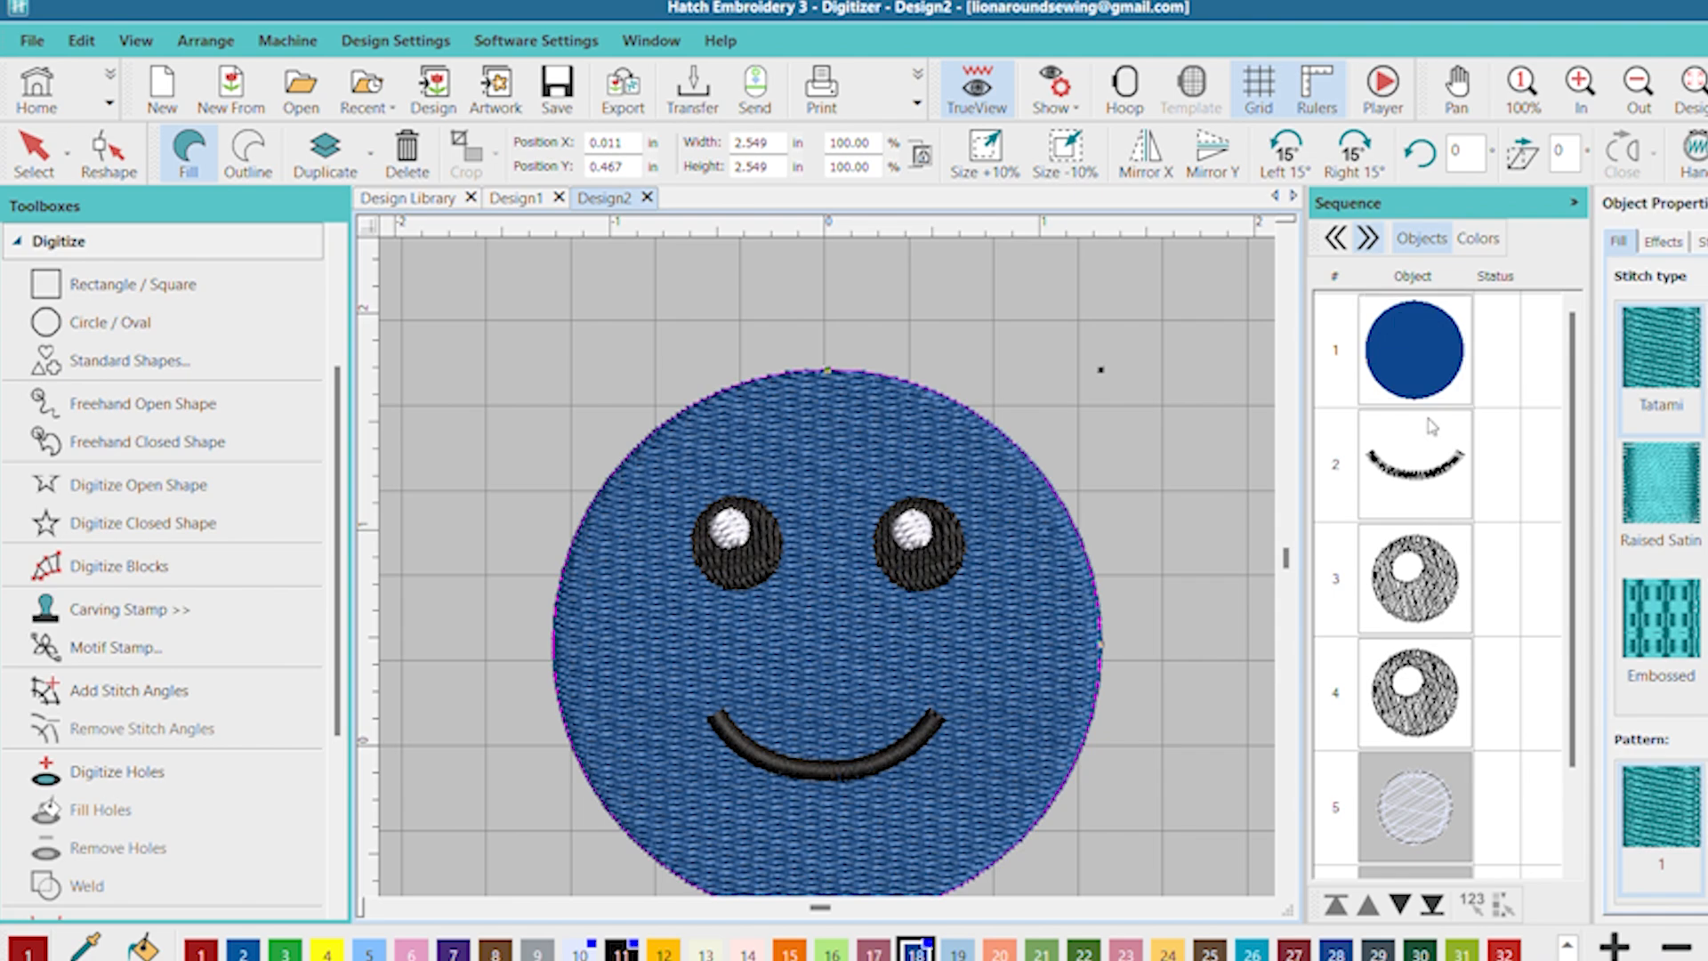
pyautogui.click(1423, 462)
pyautogui.click(1447, 544)
pyautogui.click(1414, 692)
pyautogui.scroll(-1, 1415, 623)
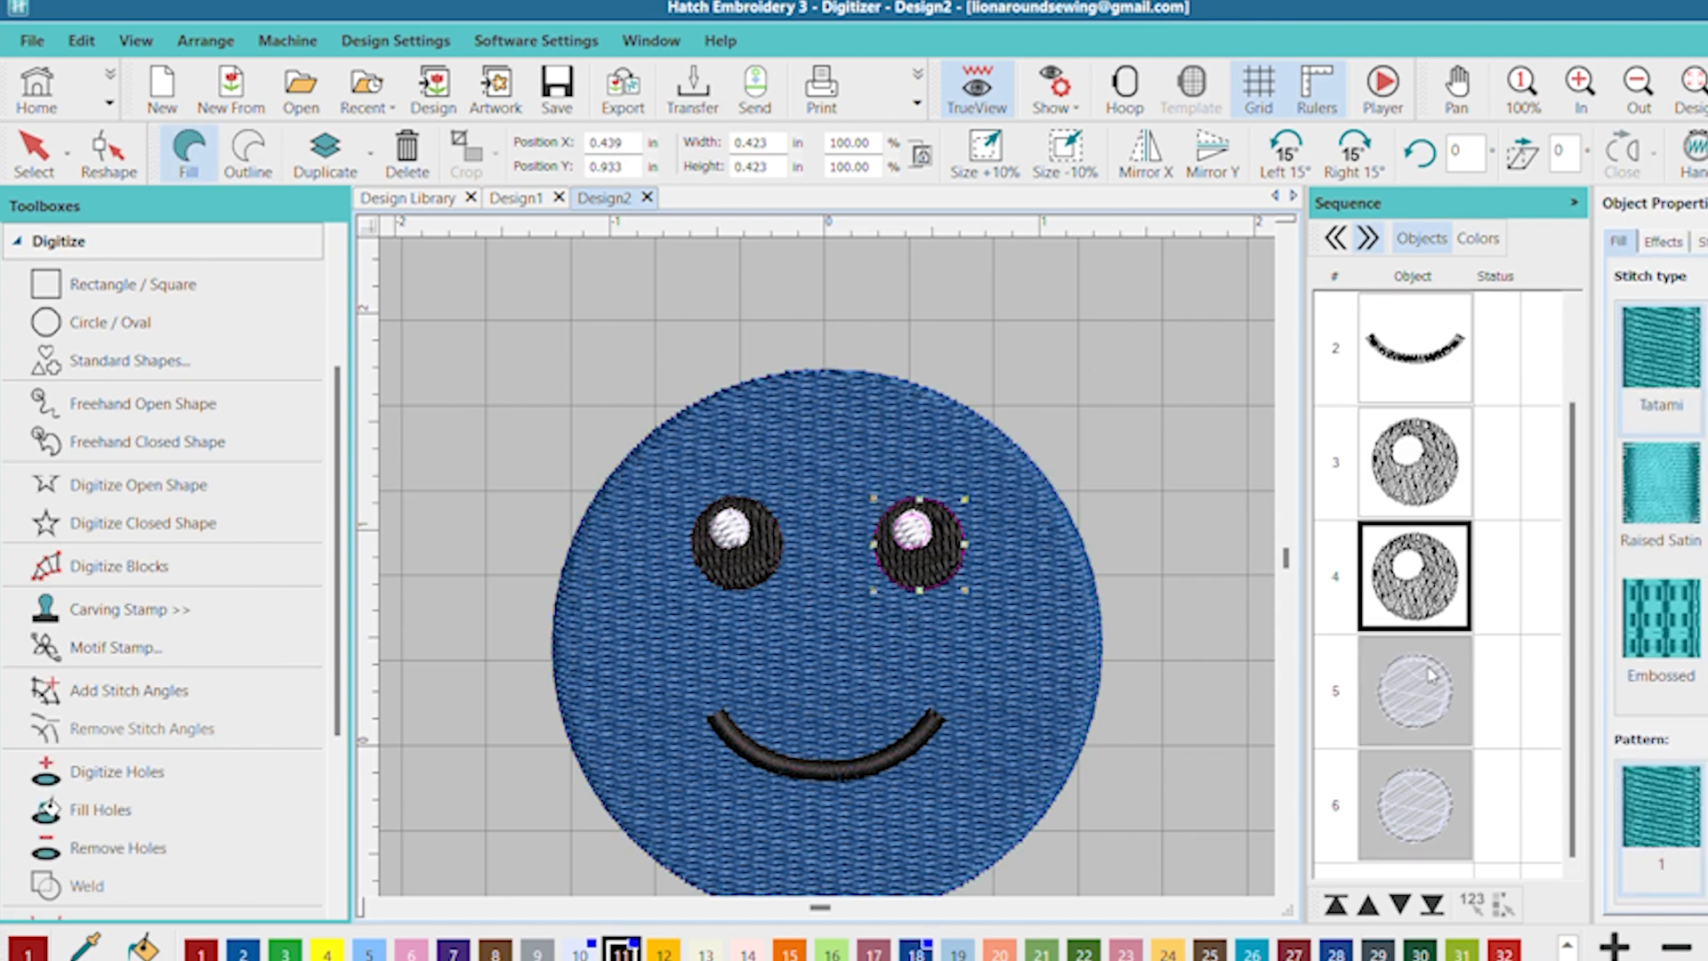
pyautogui.click(1414, 691)
pyautogui.click(1420, 787)
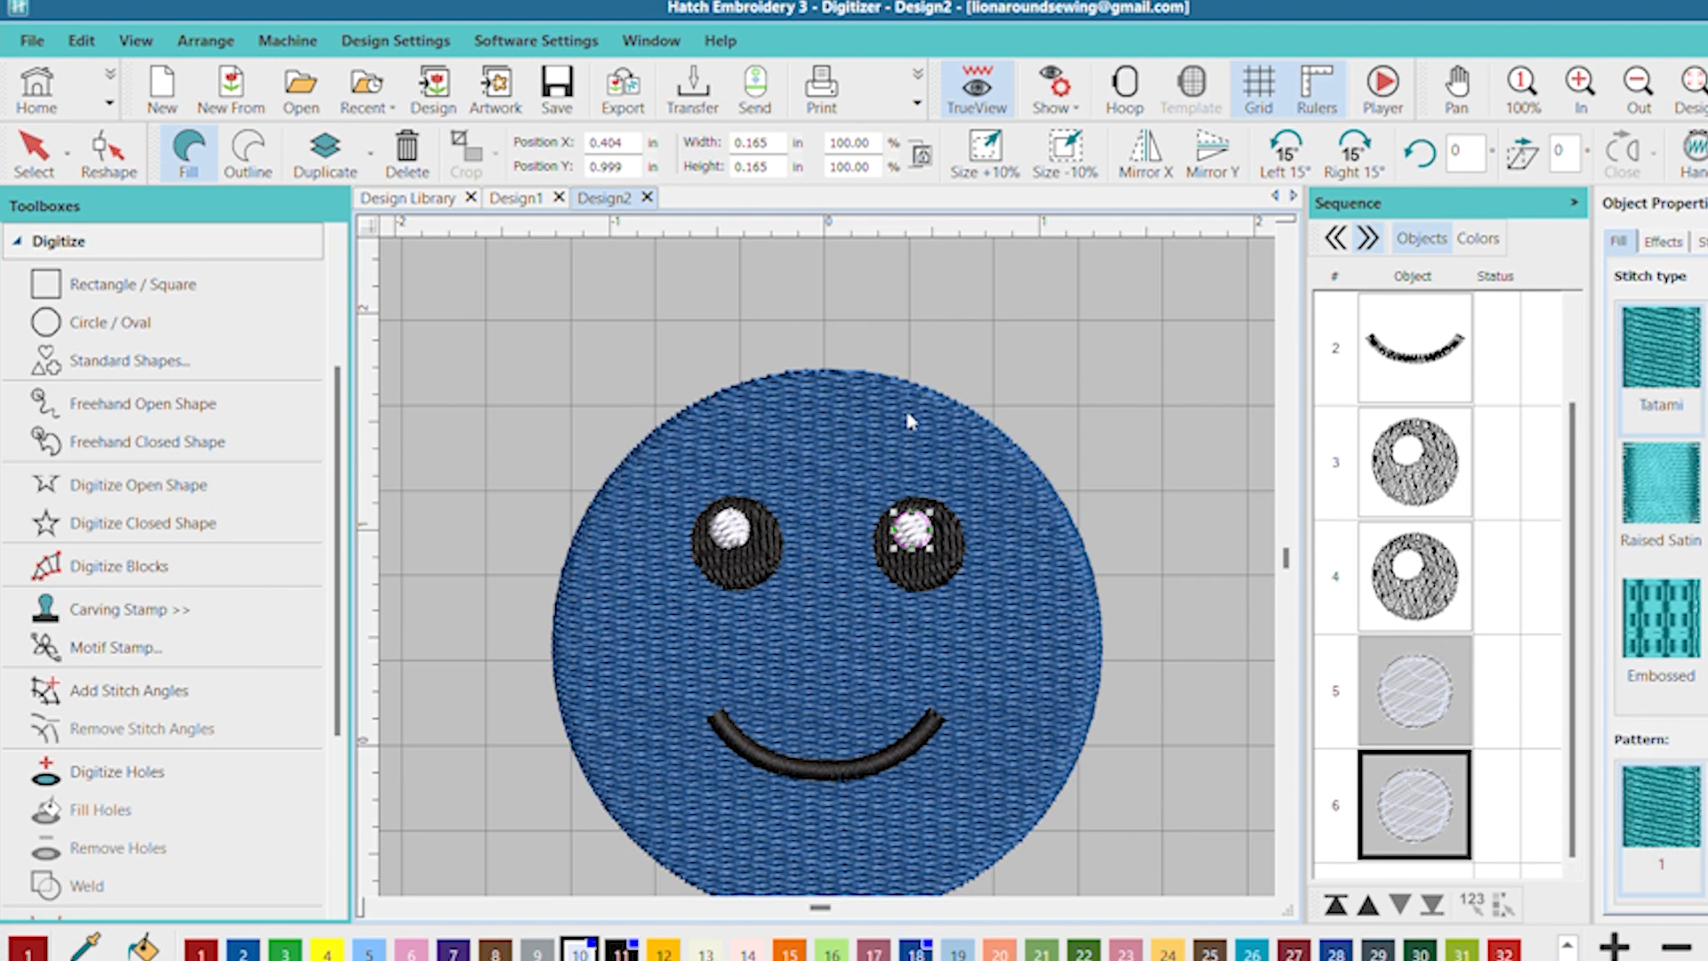
# - Select the whole smiley design and resize it proportionally to a width of 2.5 in
pyautogui.scroll(-1, 1029, 519)
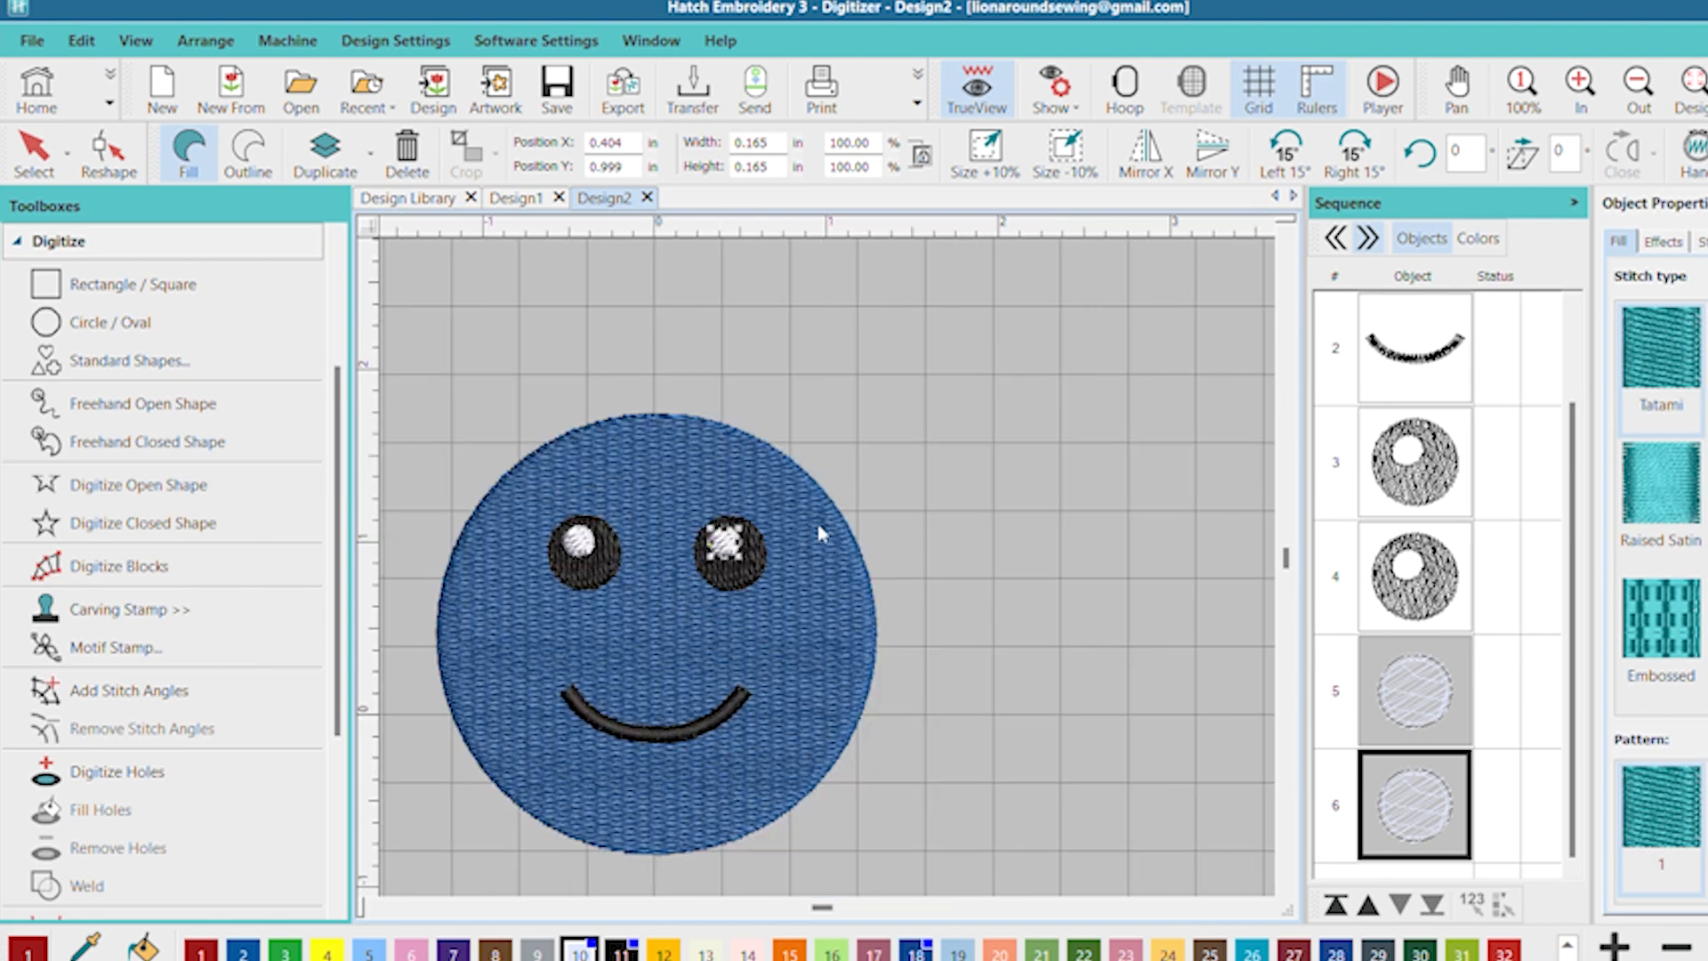
pyautogui.click(945, 413)
pyautogui.moveTo(993, 267); pyautogui.dragTo(656, 610)
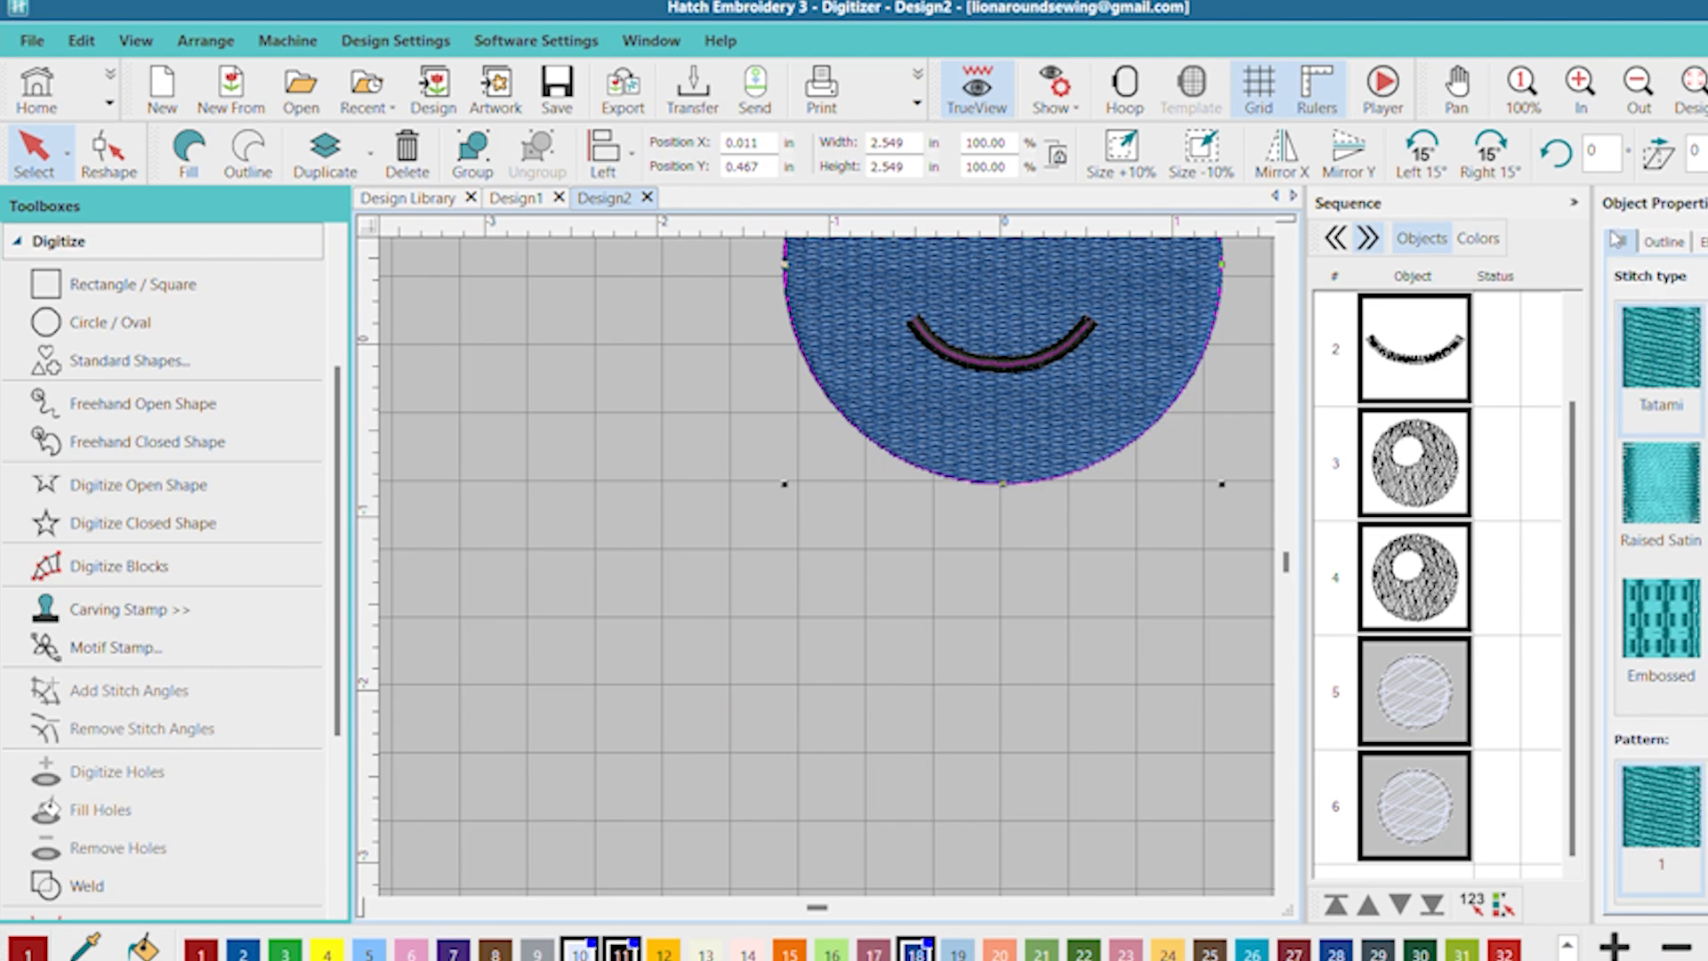
pyautogui.scroll(1, 1105, 514)
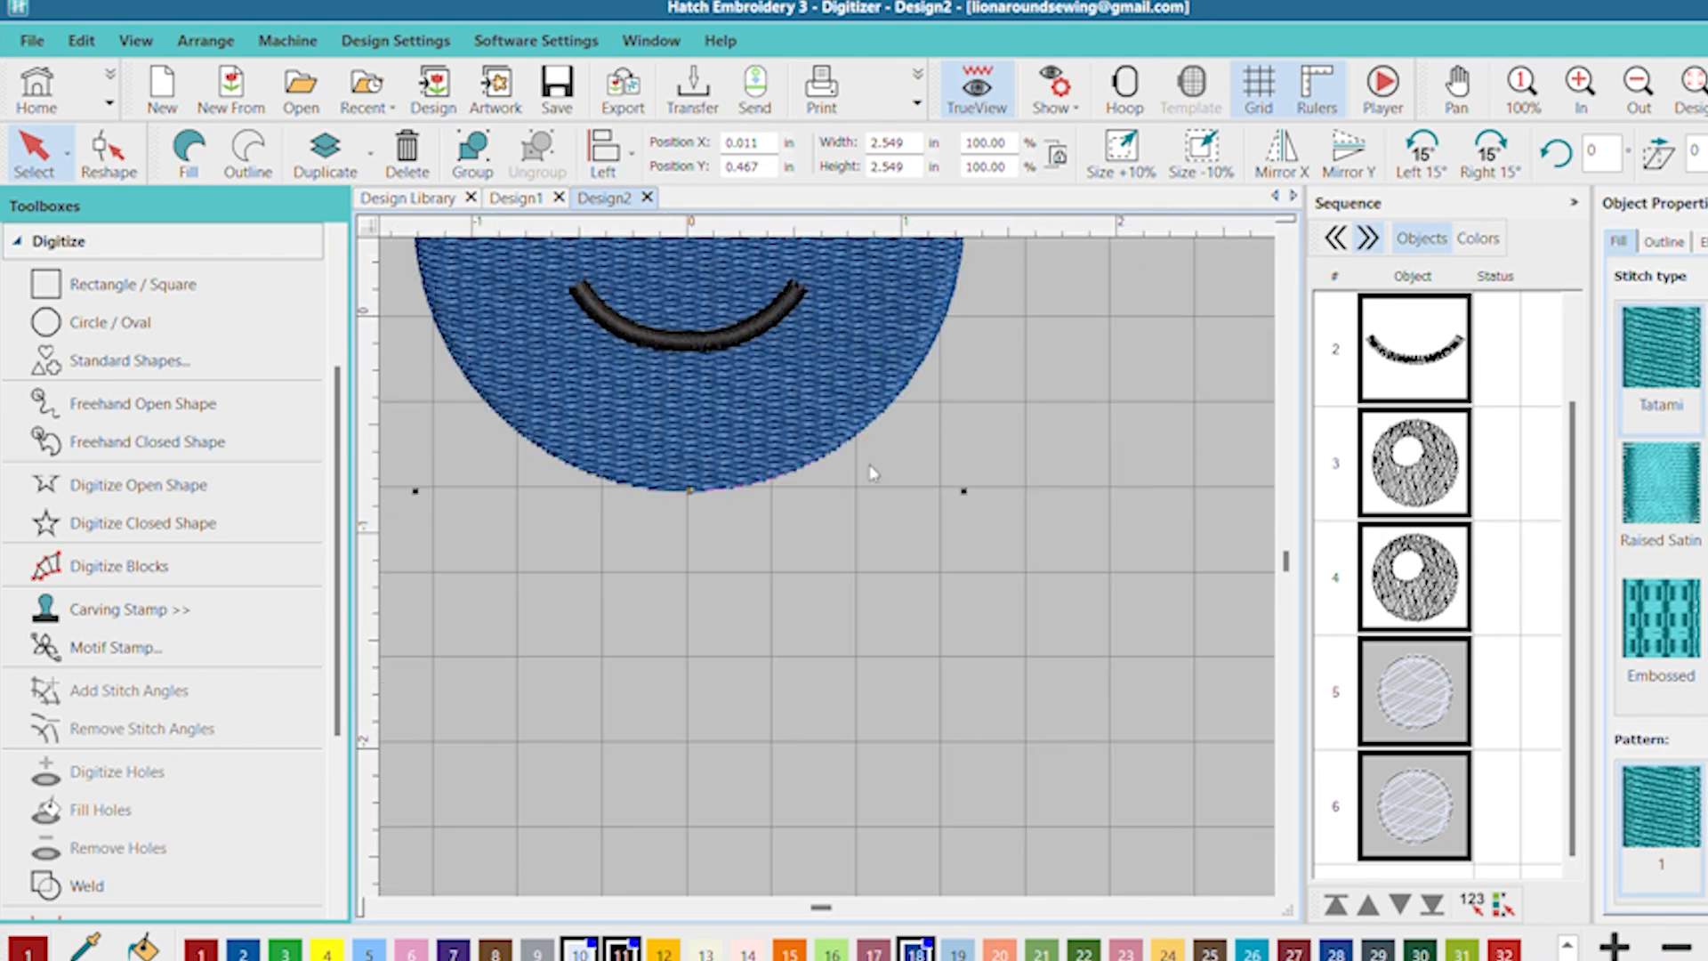
pyautogui.click(1285, 233)
pyautogui.scroll(-2, 813, 518)
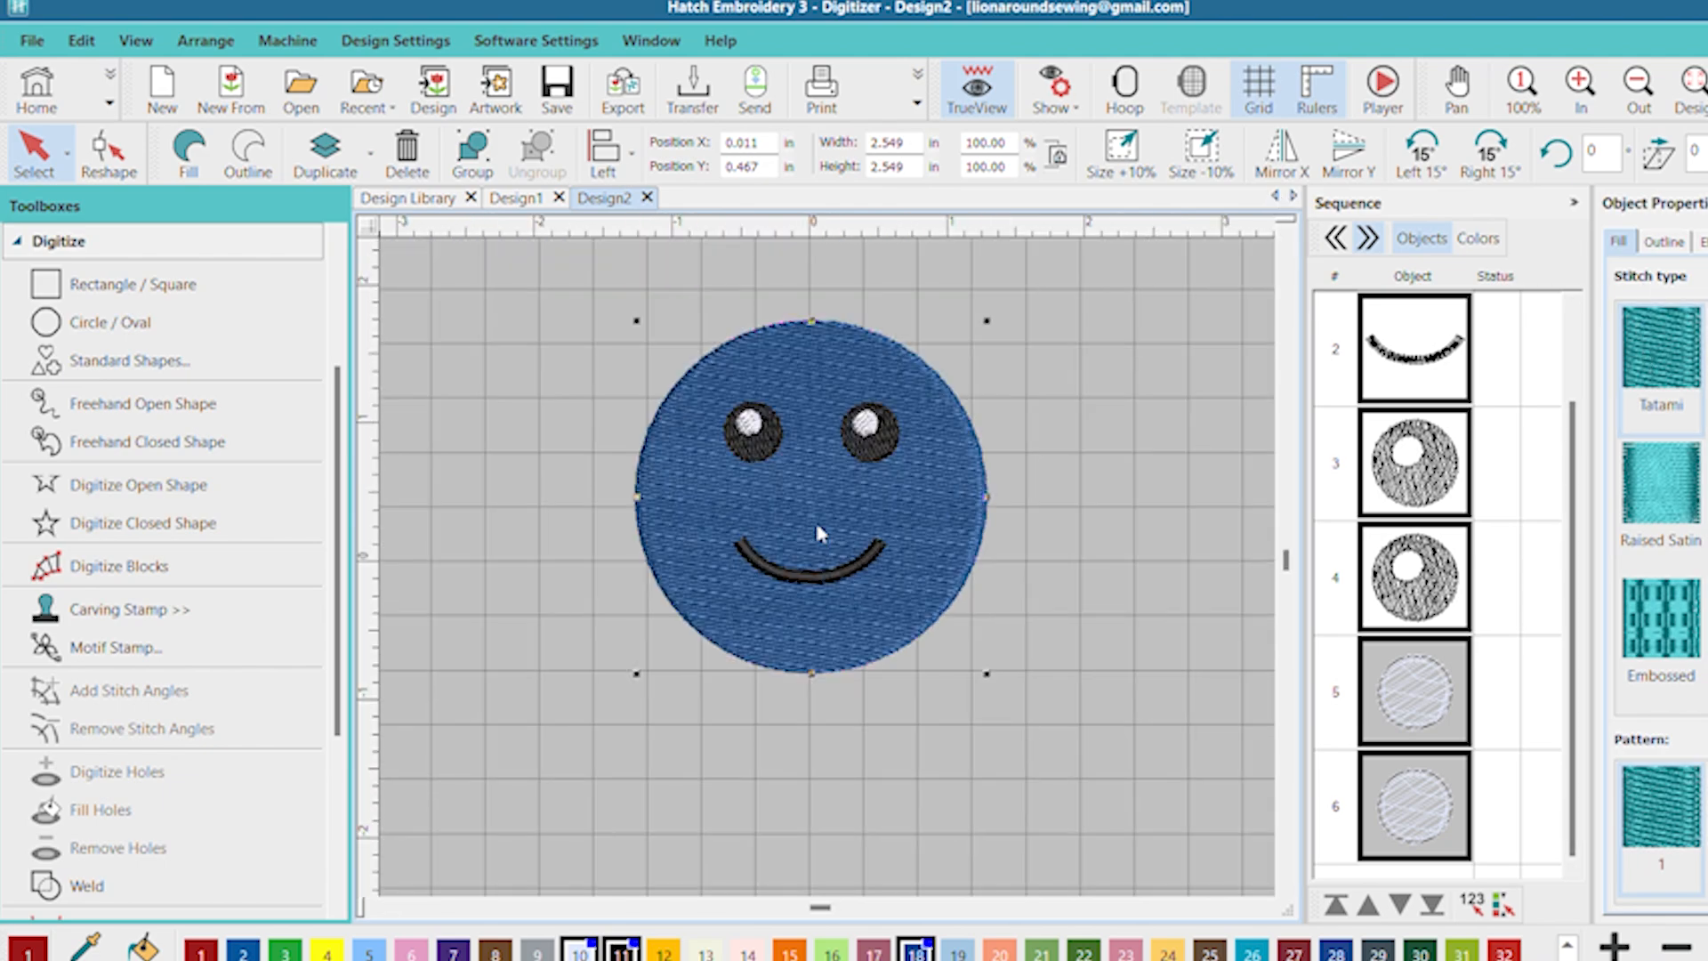
pyautogui.moveTo(1105, 241); pyautogui.dragTo(609, 613)
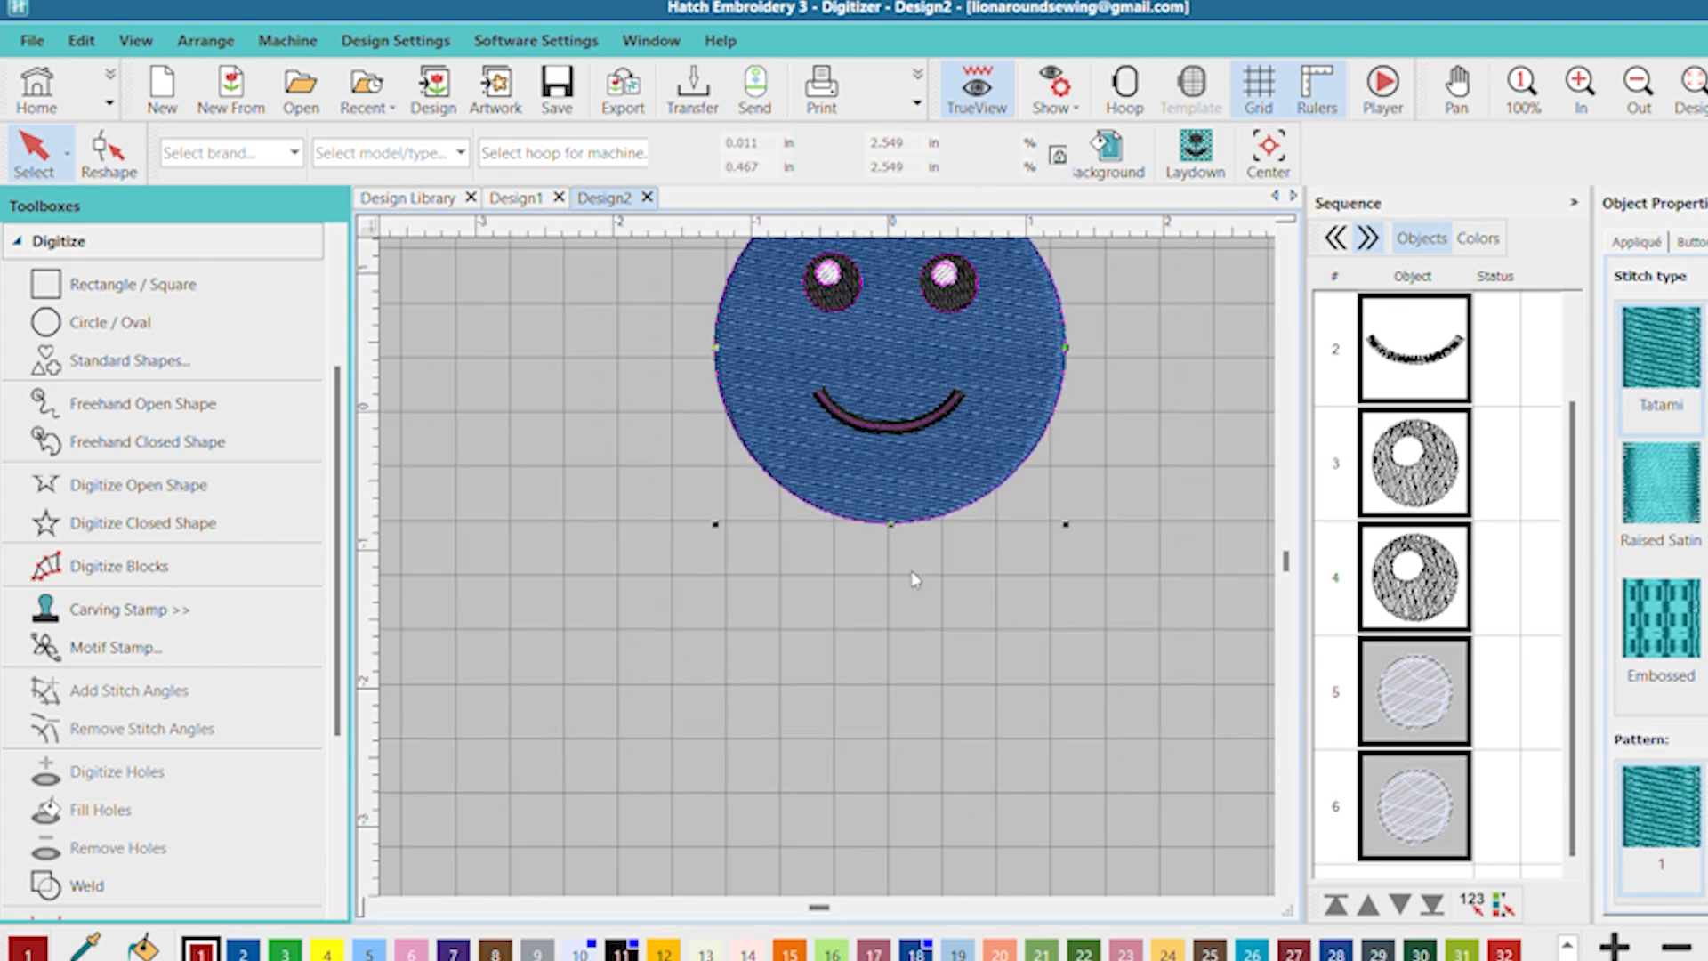
pyautogui.click(1285, 233)
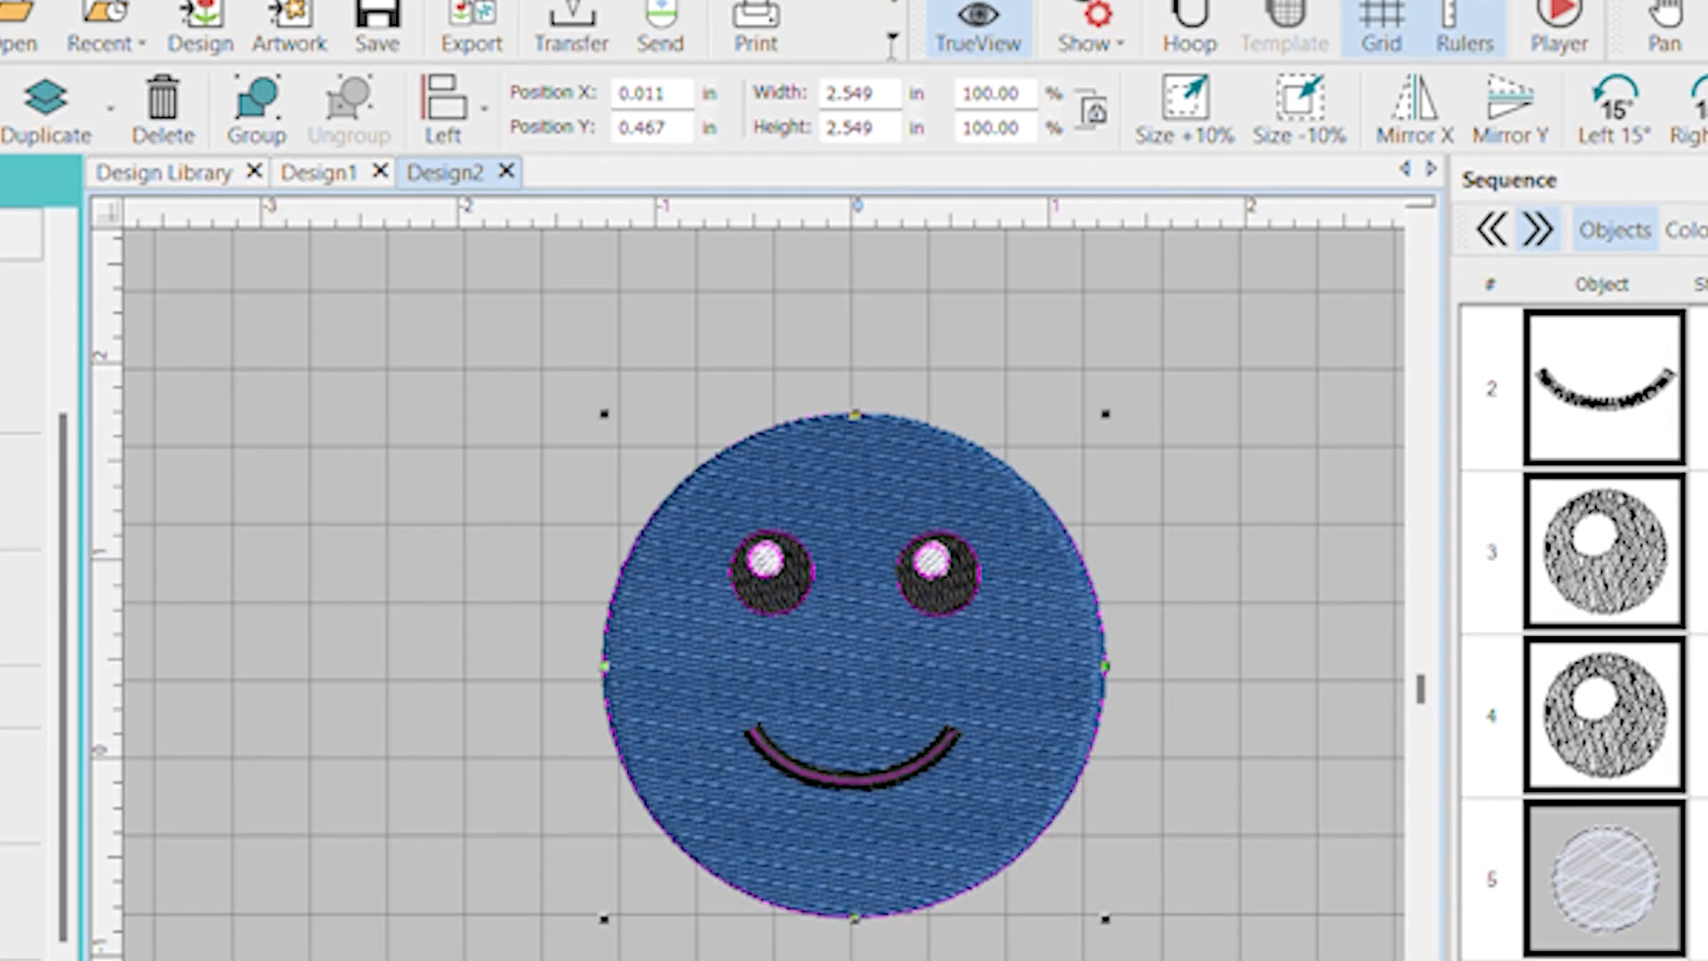
pyautogui.moveTo(880, 95); pyautogui.dragTo(624, 104)
pyautogui.write('2.5')
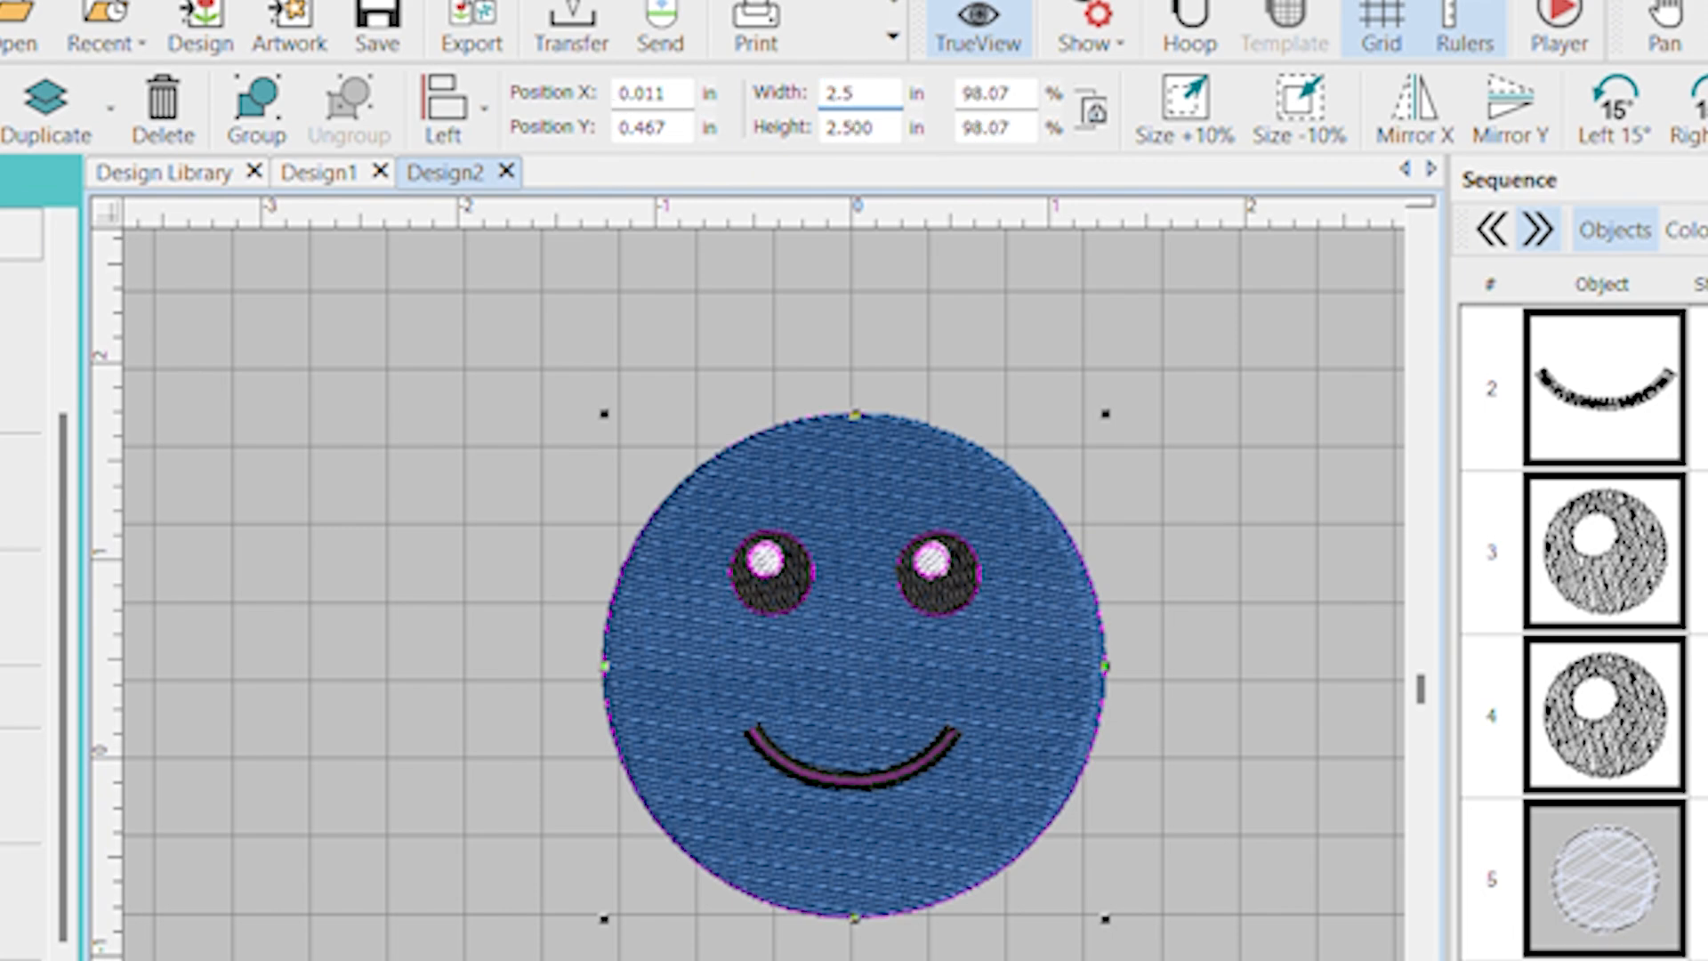
pyautogui.press('Return')
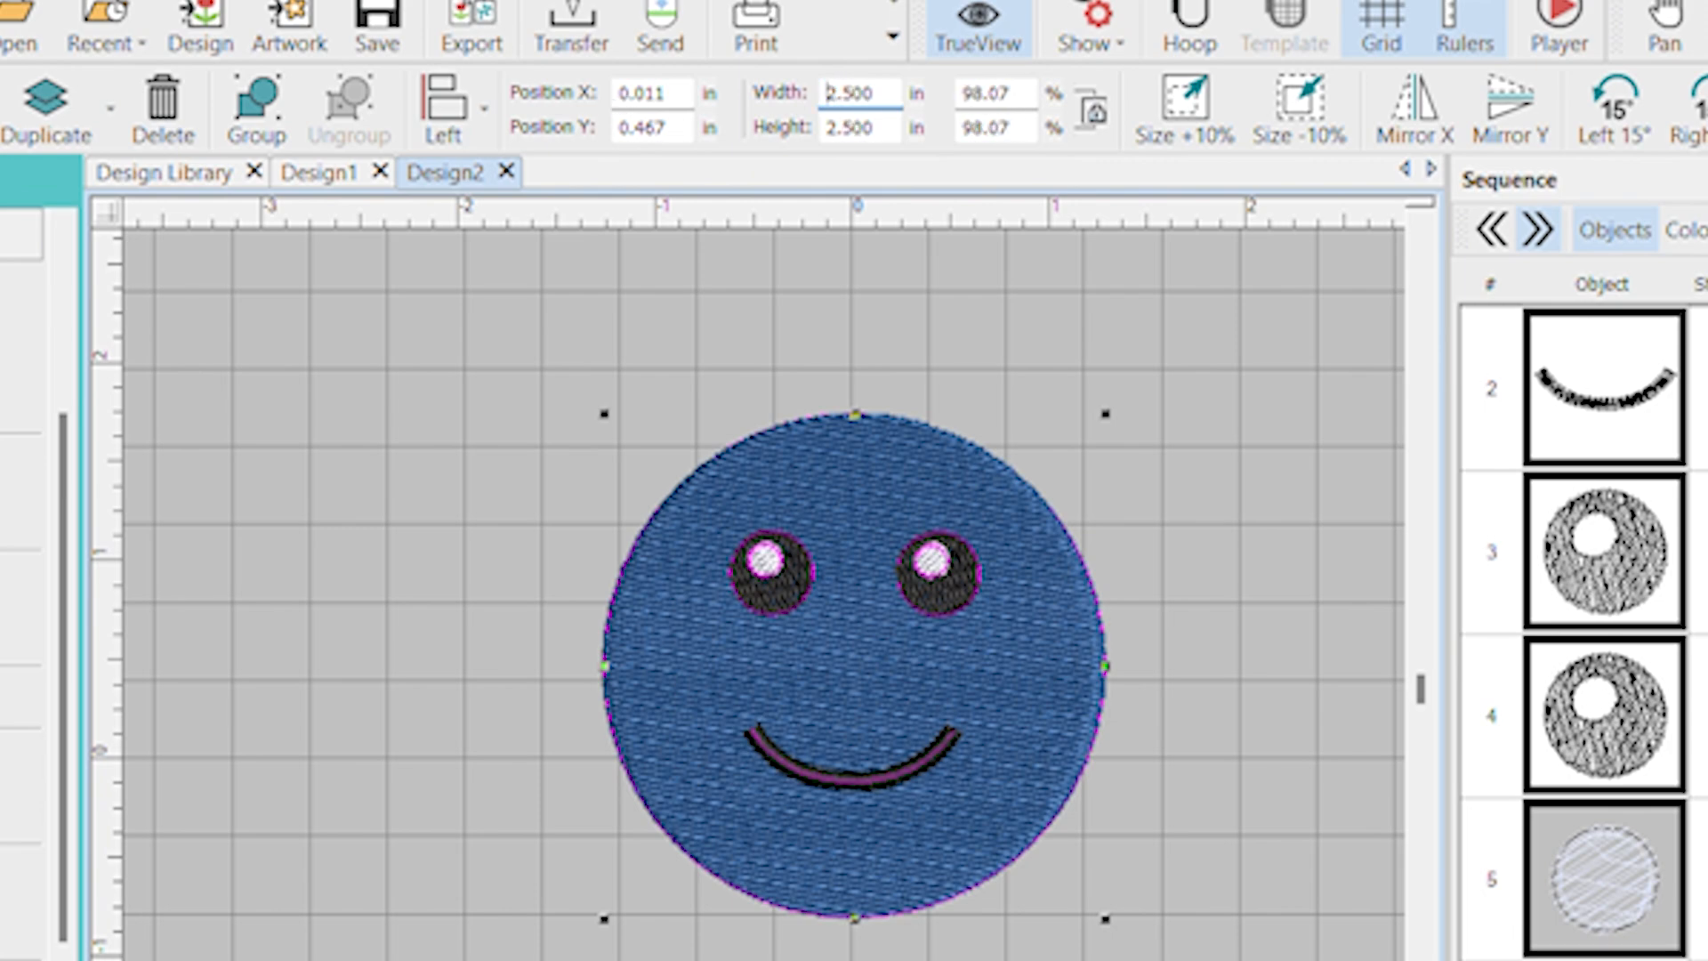